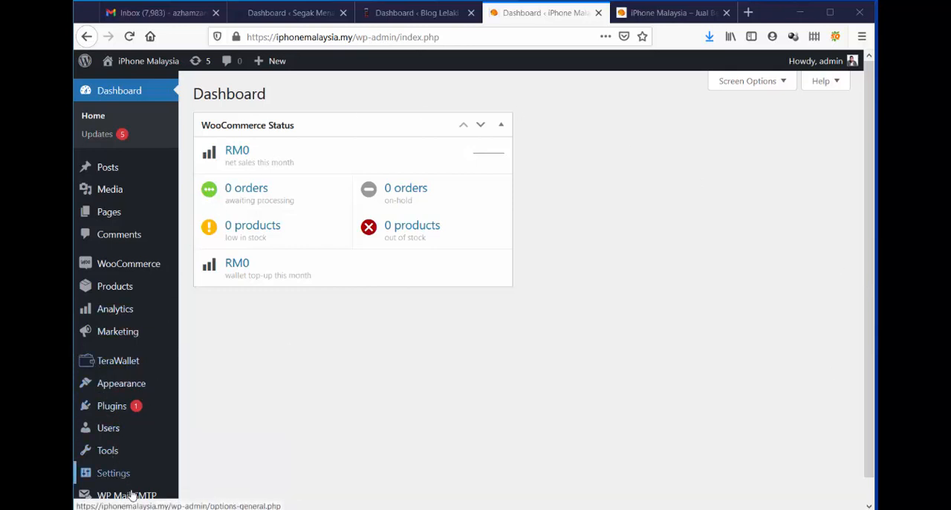
Switch to the iPhone Malaysia storefront and look through the shop's full product listing.
mouse_move(126, 362)
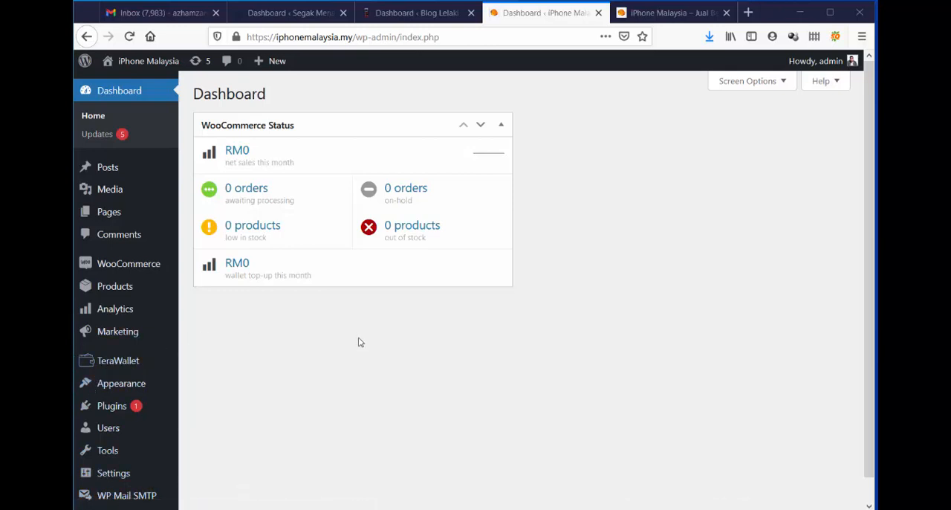
left_click(660, 15)
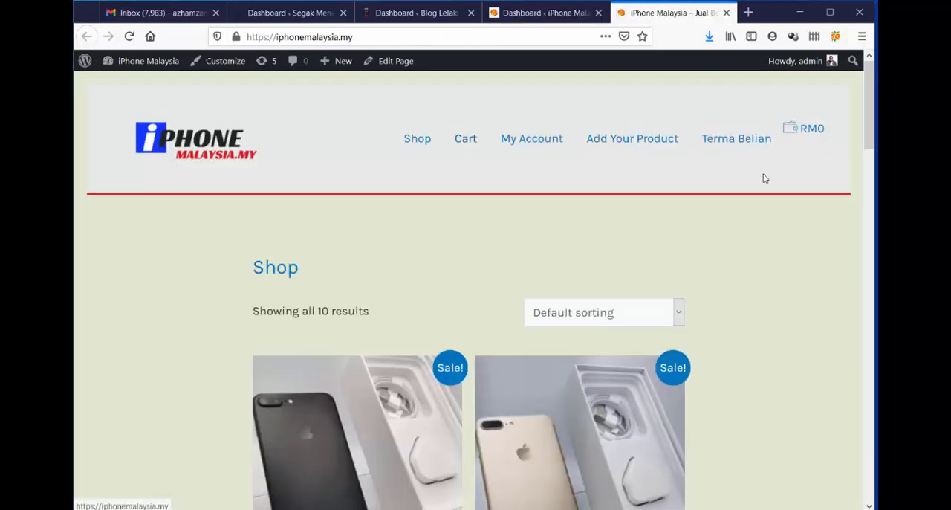
scroll(765, 177, "down", 6)
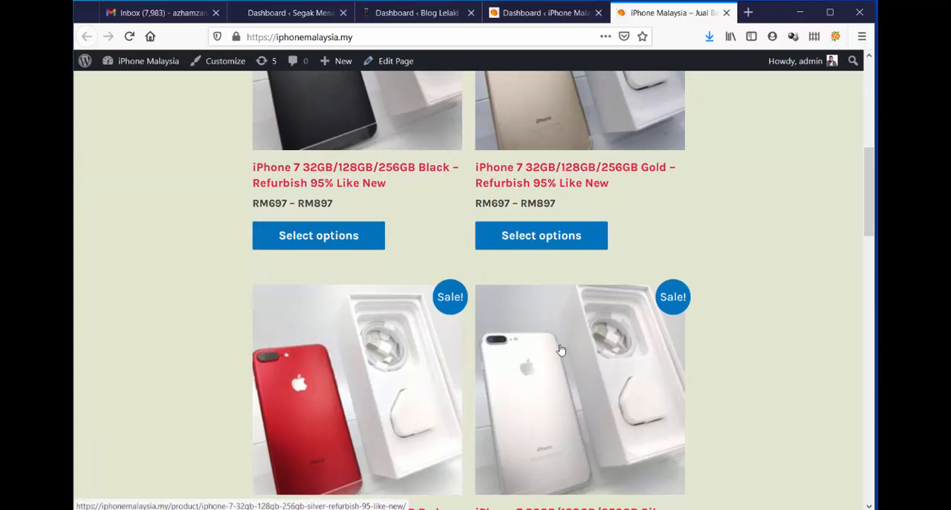
scroll(794, 268, "up", 10)
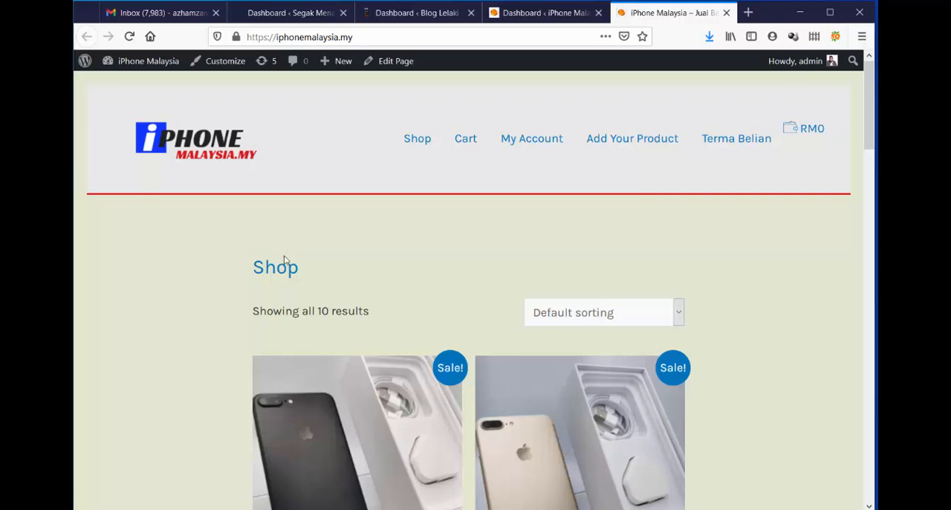
scroll(787, 208, "down", 2)
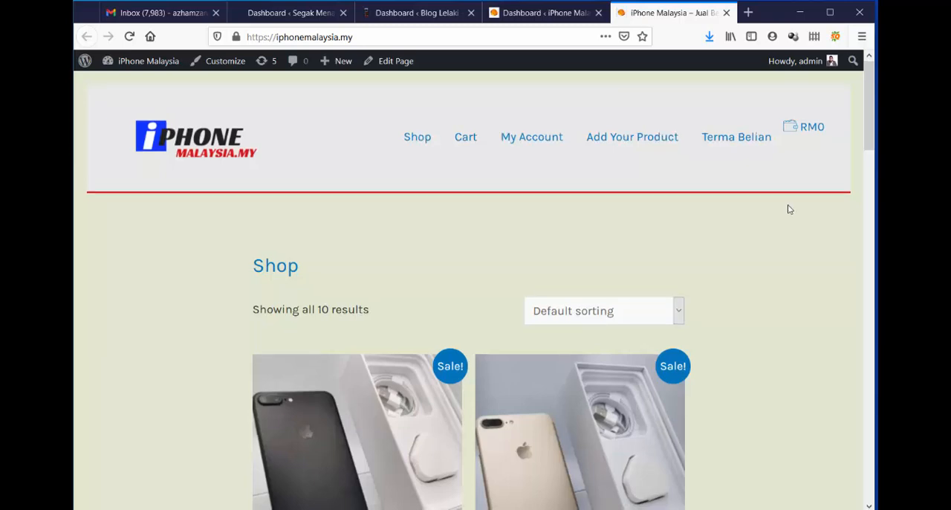
scroll(790, 210, "down", 12)
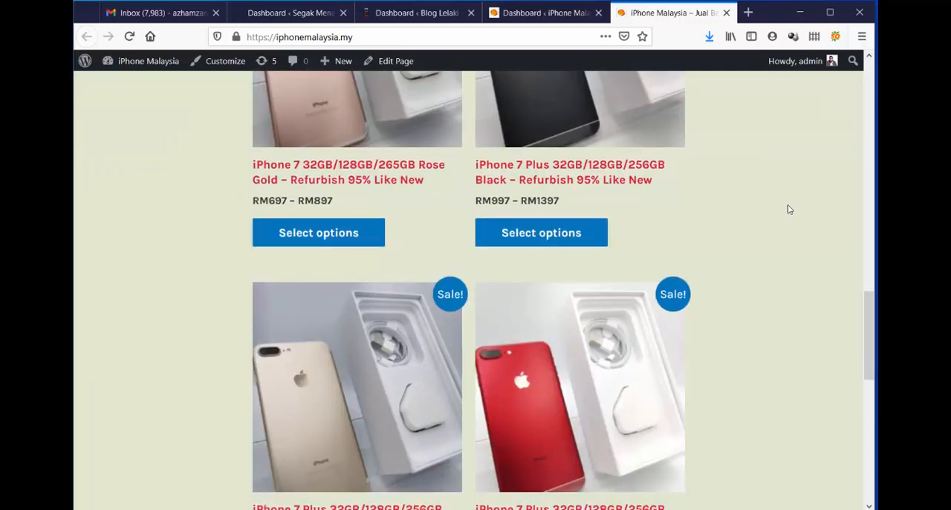
scroll(789, 210, "down", 3)
scroll(789, 209, "down", 3)
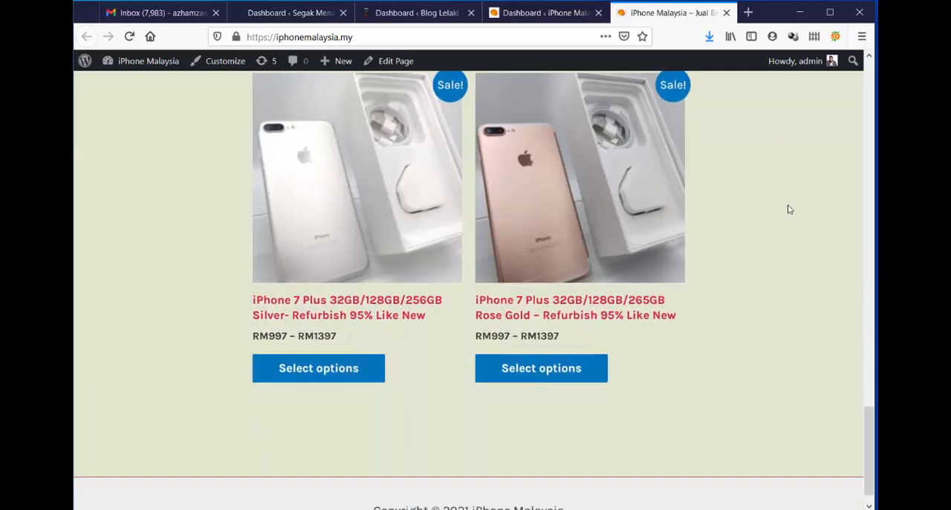
scroll(789, 208, "up", 10)
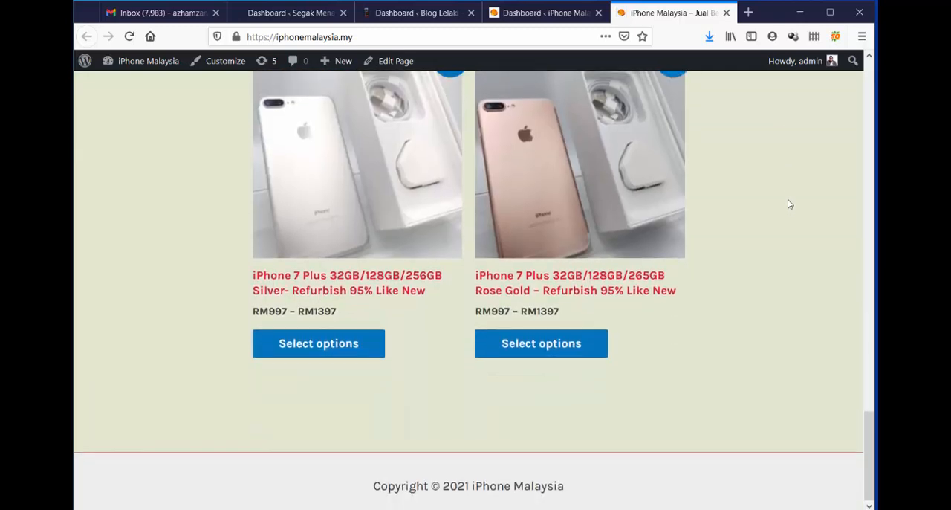
scroll(789, 204, "up", 10)
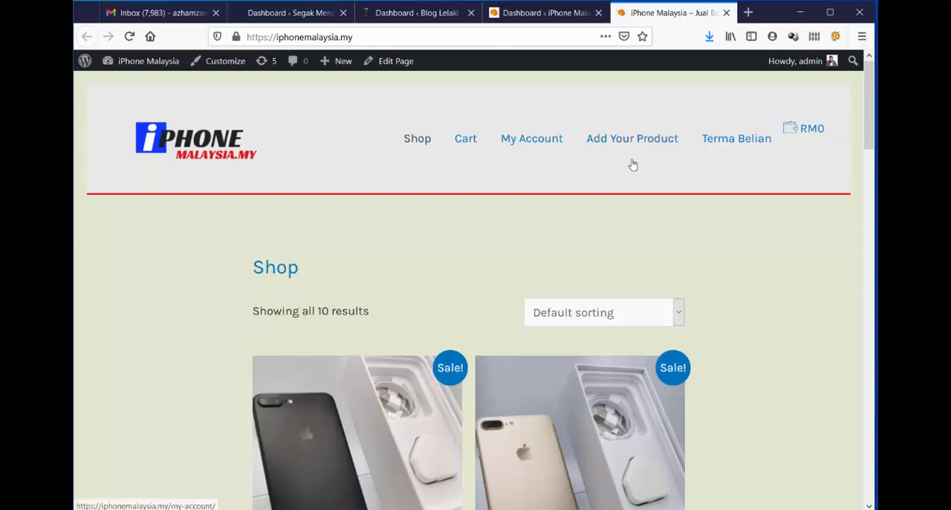
Open the iPhone 7 32GB/128GB/256GB Gold product from the shop and add one 32GB unit to the cart.
left_click(475, 143)
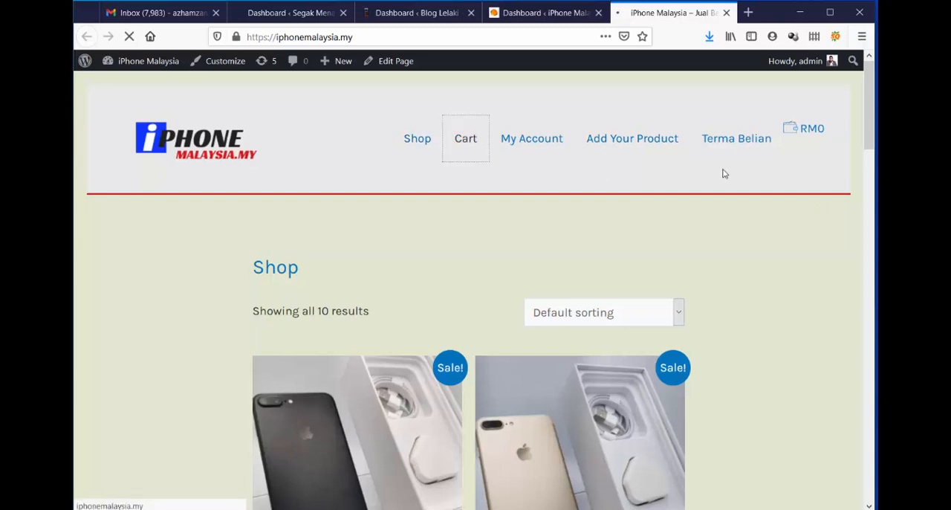
left_click(431, 146)
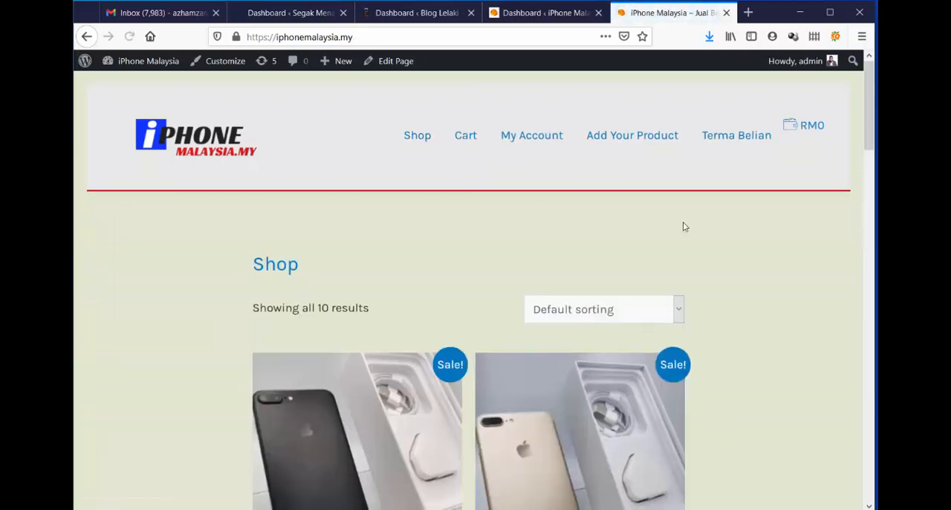
scroll(685, 227, "down", 5)
left_click(542, 305)
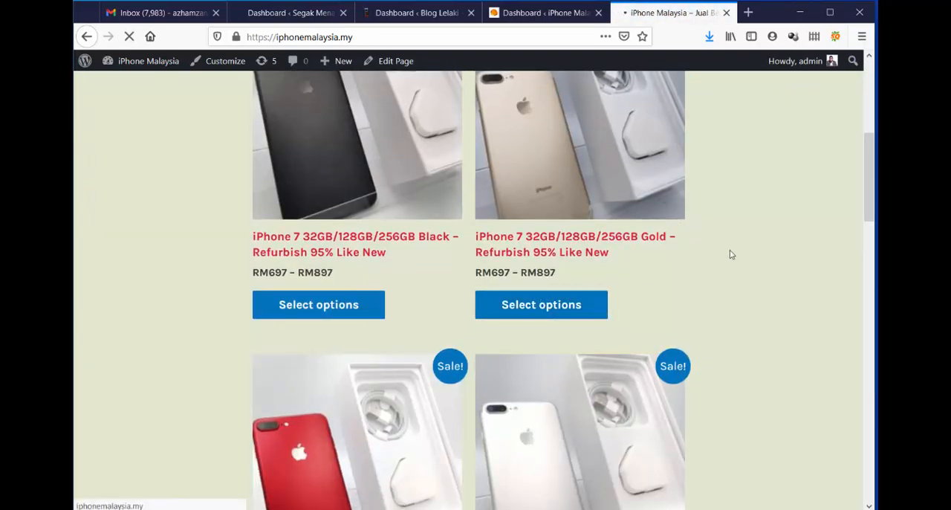
scroll(724, 250, "down", 15)
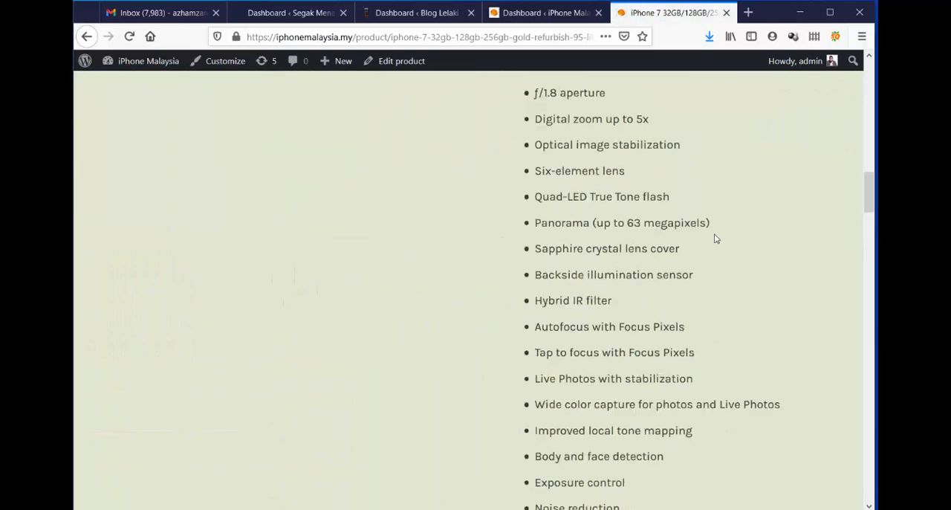
scroll(715, 237, "down", 20)
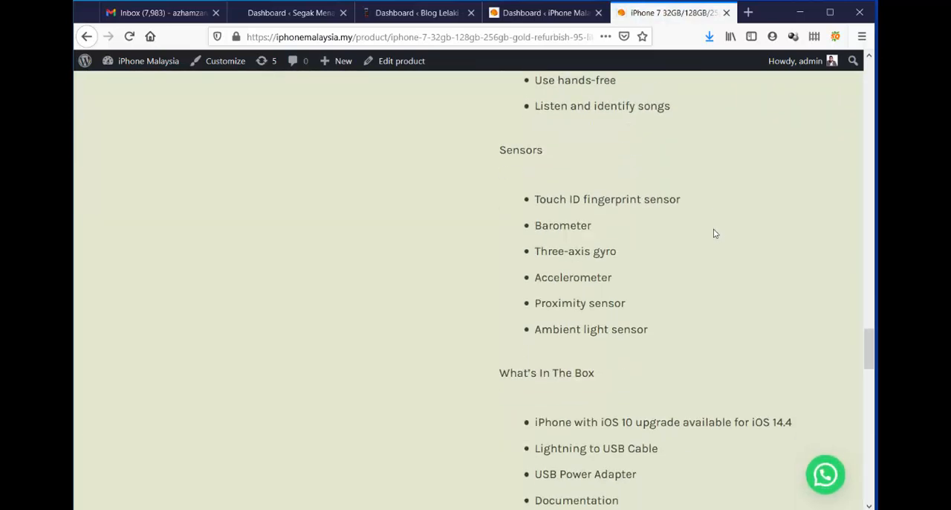
scroll(715, 233, "down", 10)
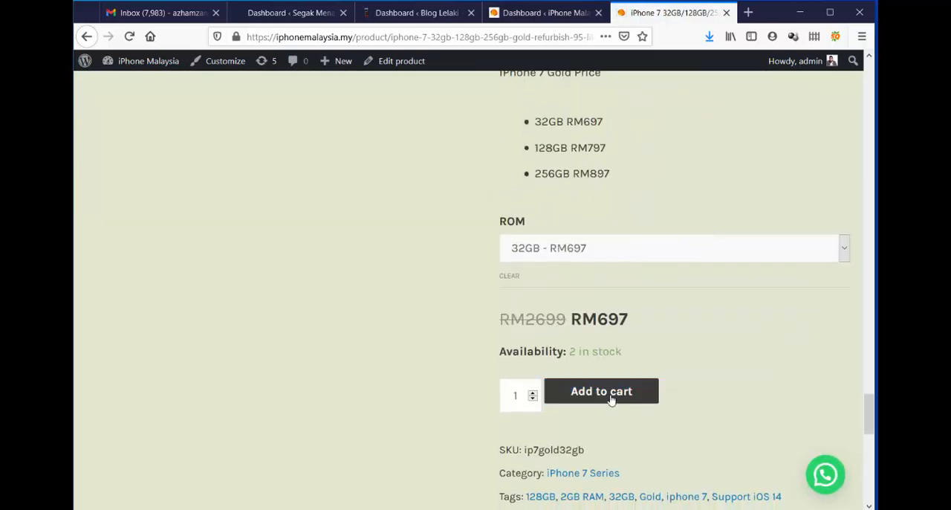
left_click(611, 397)
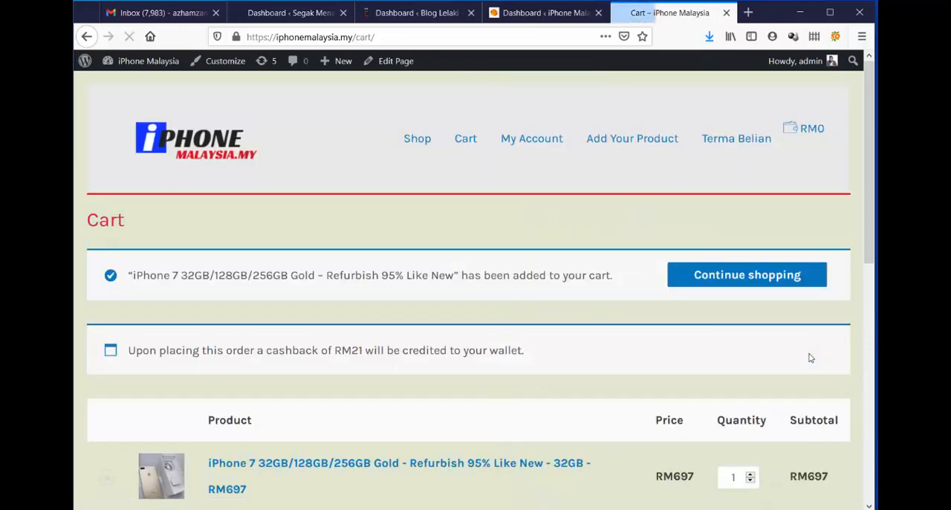
Review the wallet cashback notice and shipping choices in the cart, and proceed to checkout.
scroll(579, 267, "down", 3)
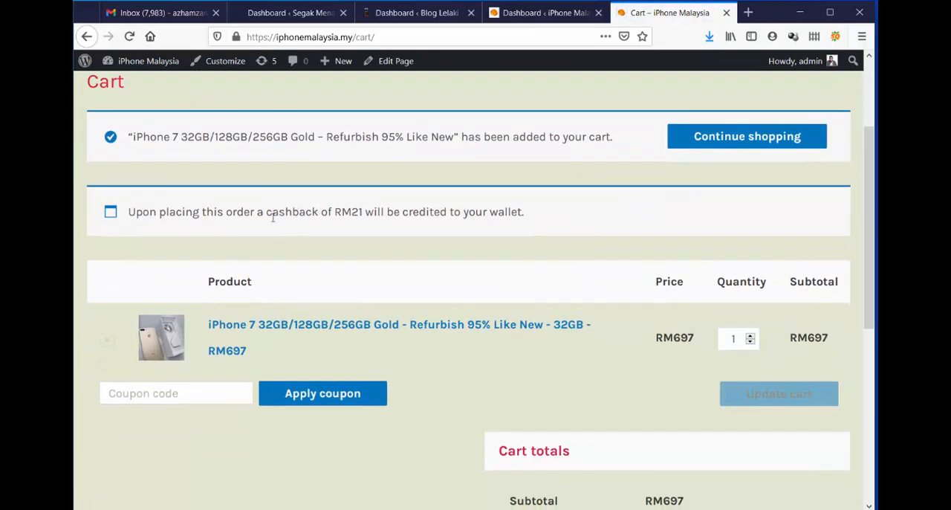
left_click_drag(266, 215, 386, 217)
left_click(405, 211)
scroll(679, 183, "down", 6)
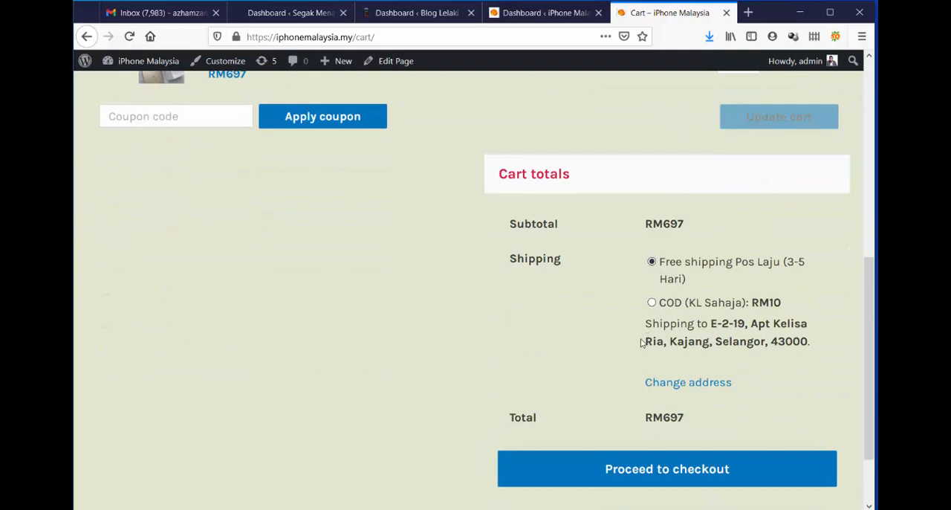
left_click(697, 477)
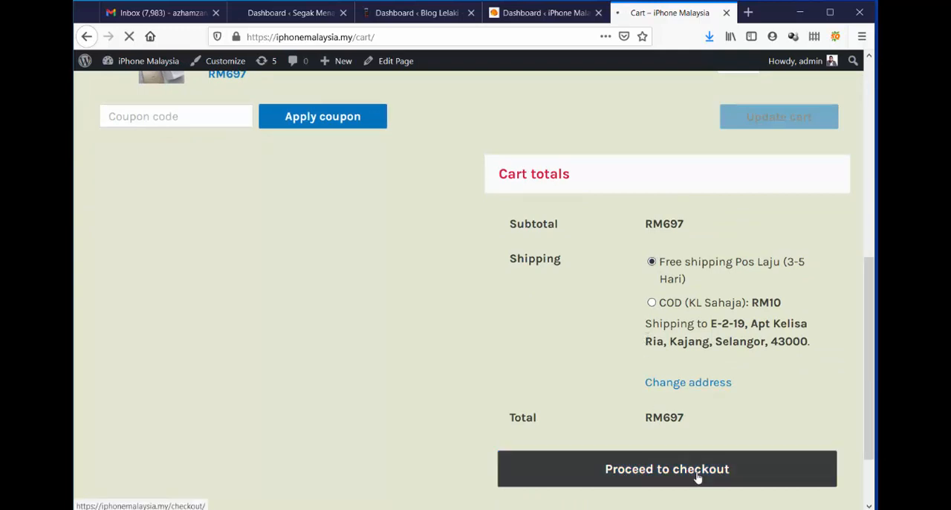
Review the checkout form with free shipping, and change the shipping method to COD (KL Sahaja).
scroll(540, 275, "down", 7)
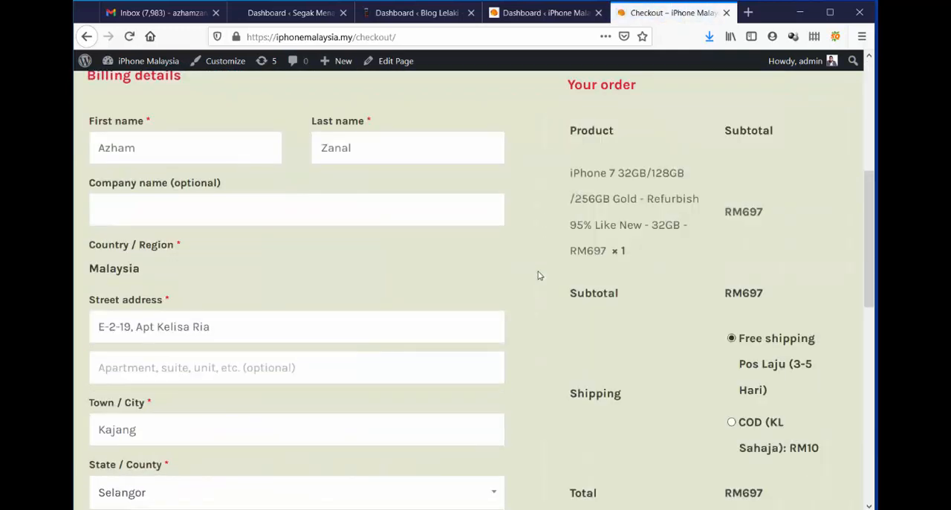
scroll(536, 269, "down", 3)
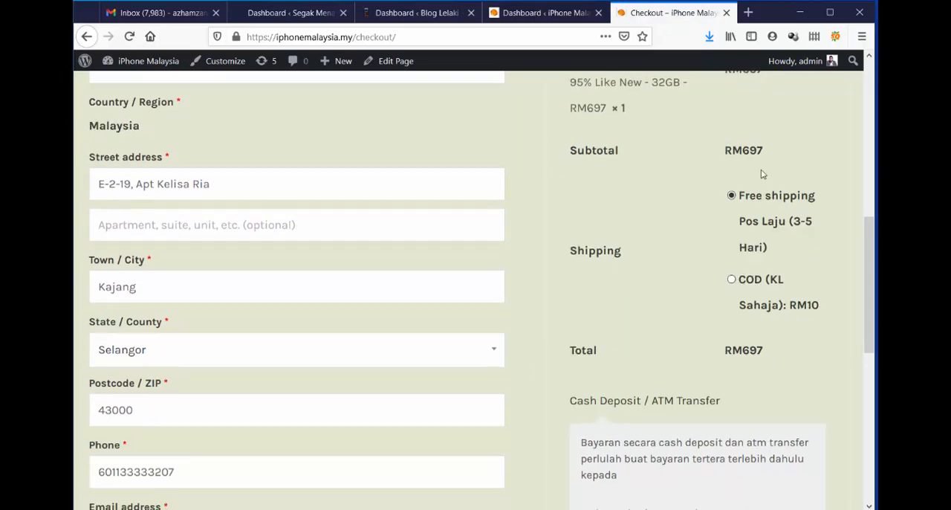
scroll(761, 174, "down", 4)
scroll(847, 208, "up", 5)
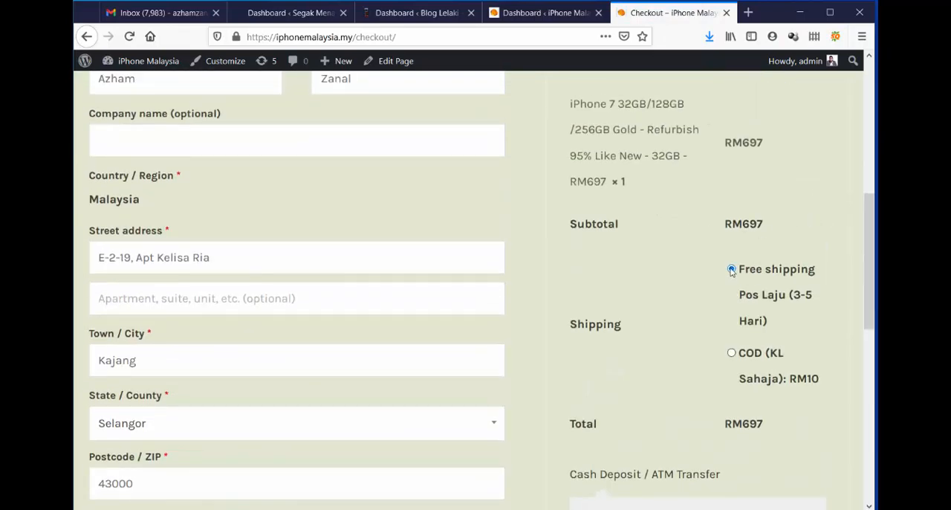
scroll(777, 272, "down", 7)
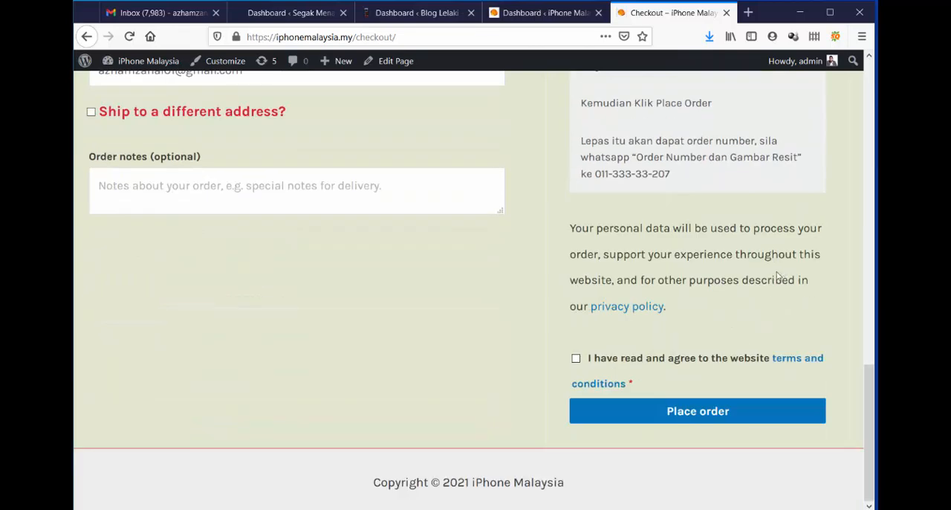
scroll(687, 314, "up", 8)
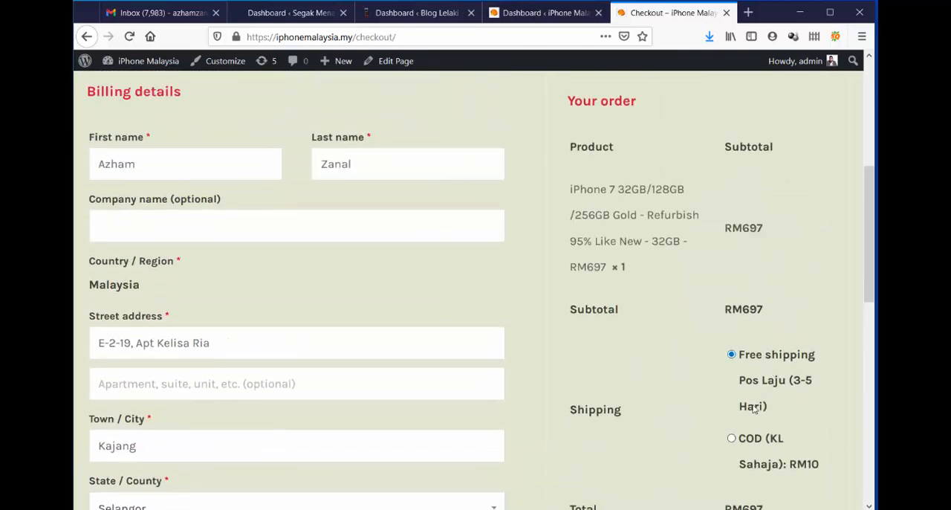
left_click(731, 439)
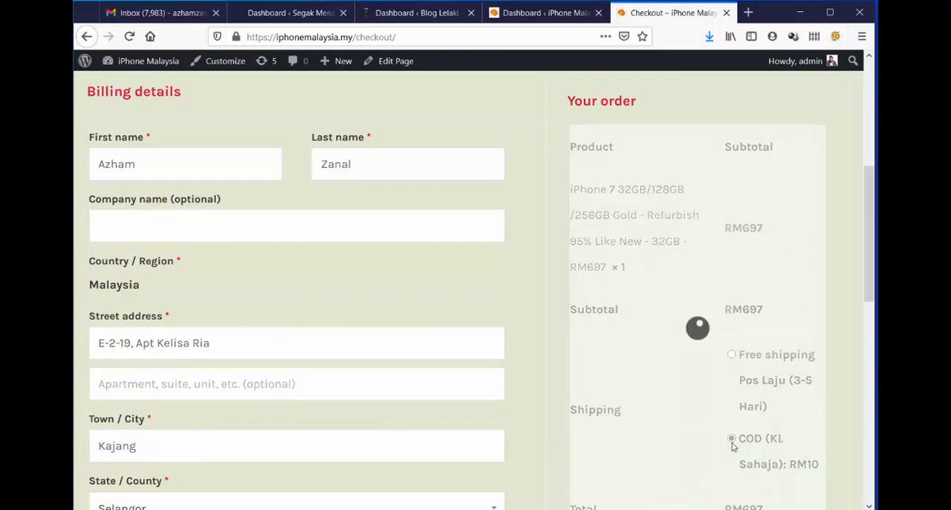
scroll(774, 234, "down", 5)
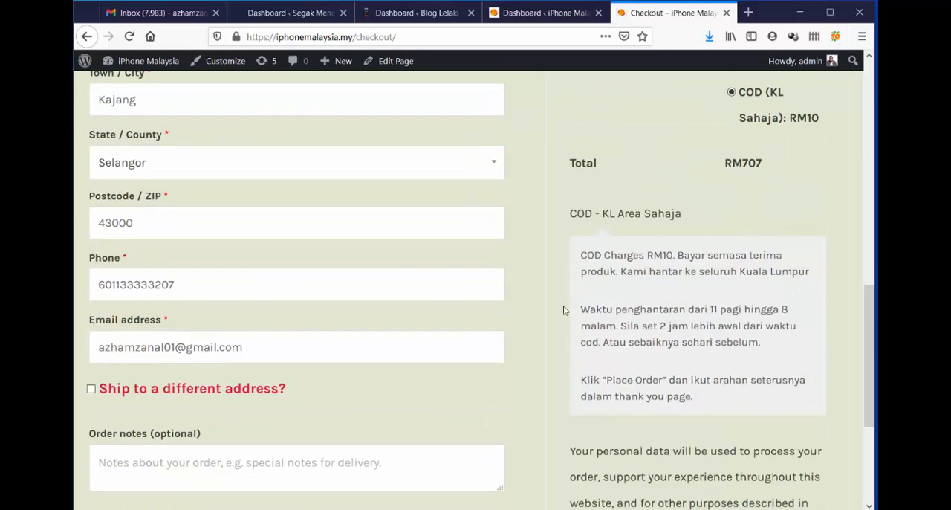
left_click(542, 13)
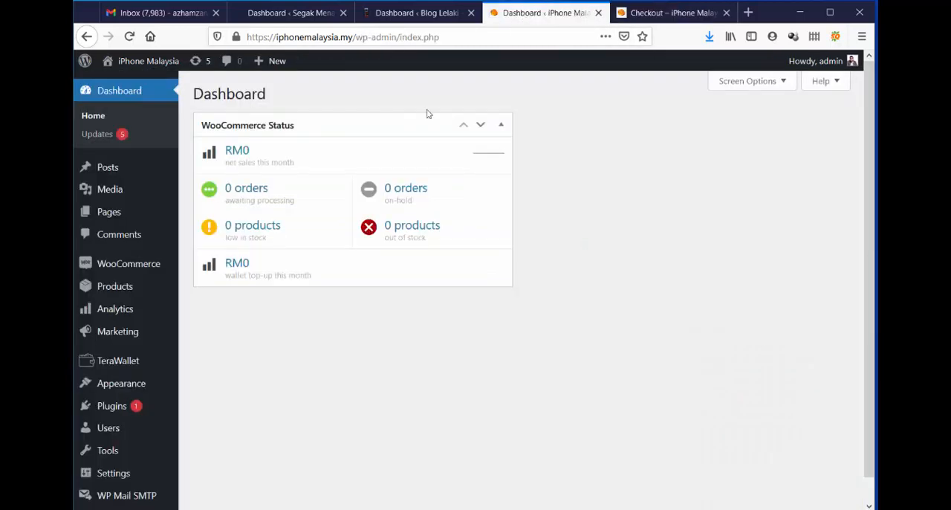
mouse_move(100, 394)
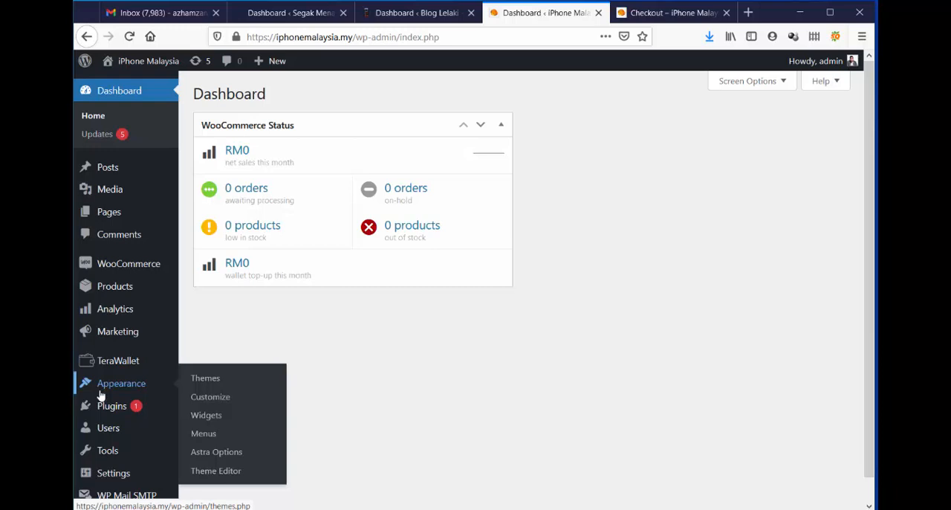
left_click(680, 14)
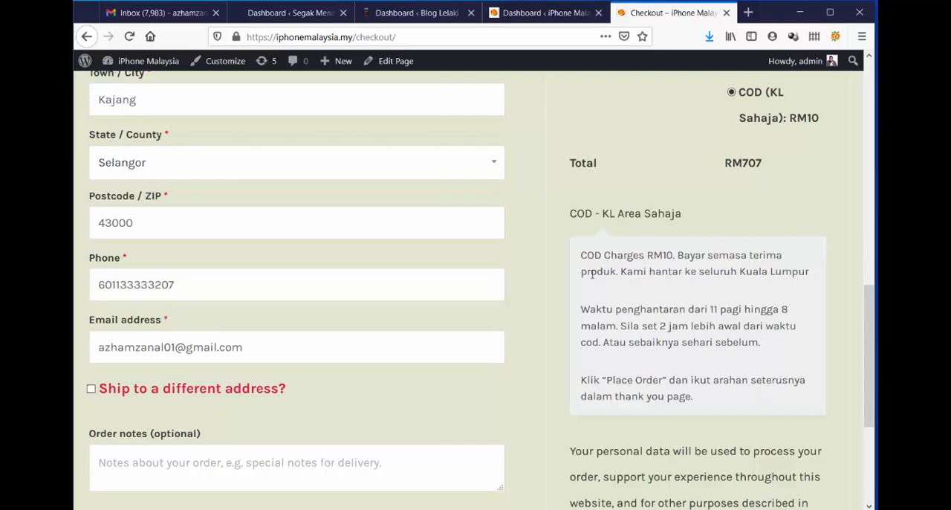
Change the checkout shipping method to Free shipping Pos Laju and read the Cash Deposit / ATM Transfer payment instructions.
scroll(776, 301, "up", 3)
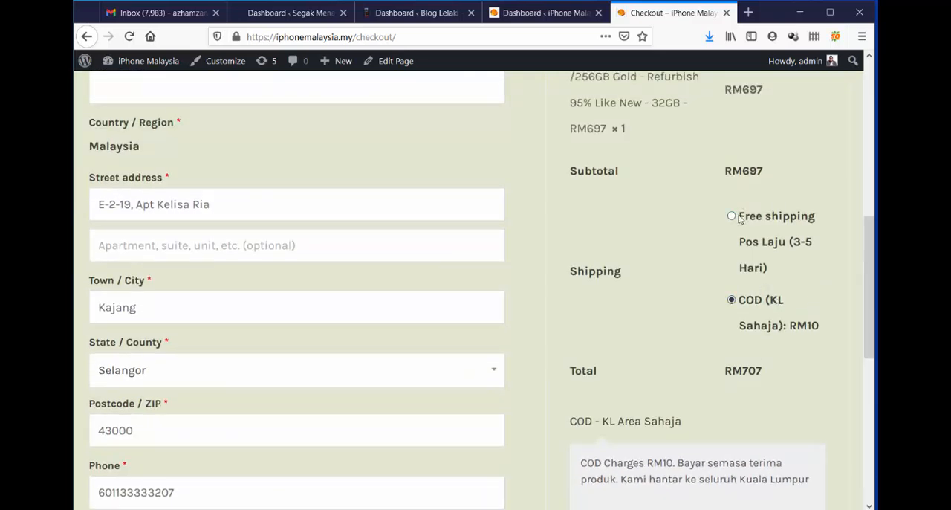
left_click(732, 219)
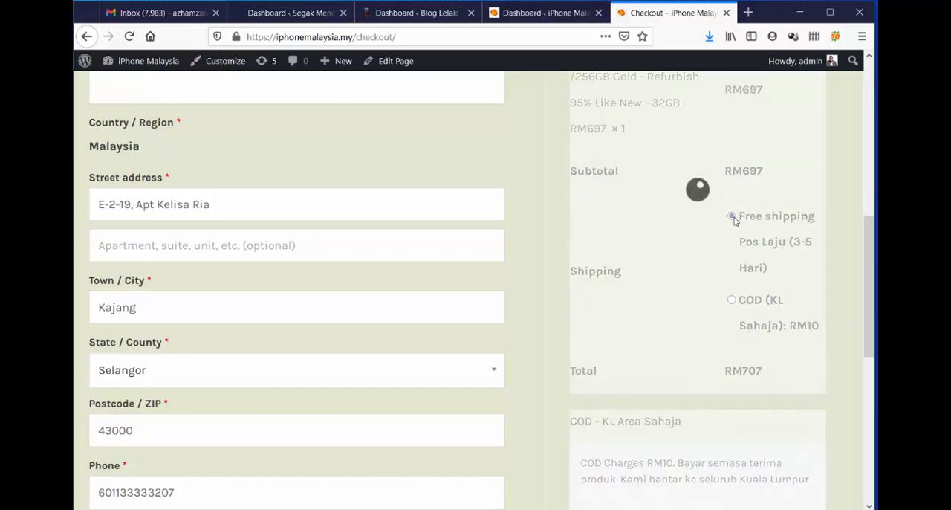
scroll(738, 225, "down", 4)
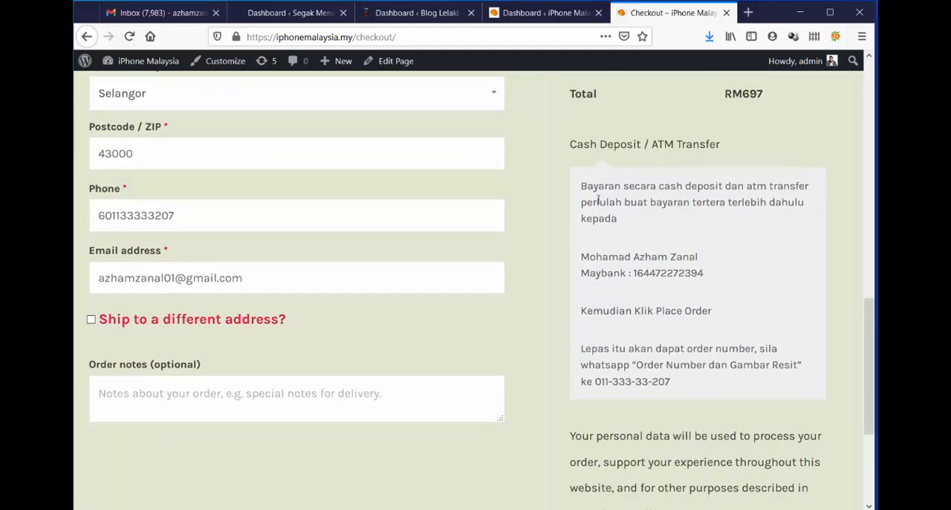
left_click_drag(581, 186, 685, 373)
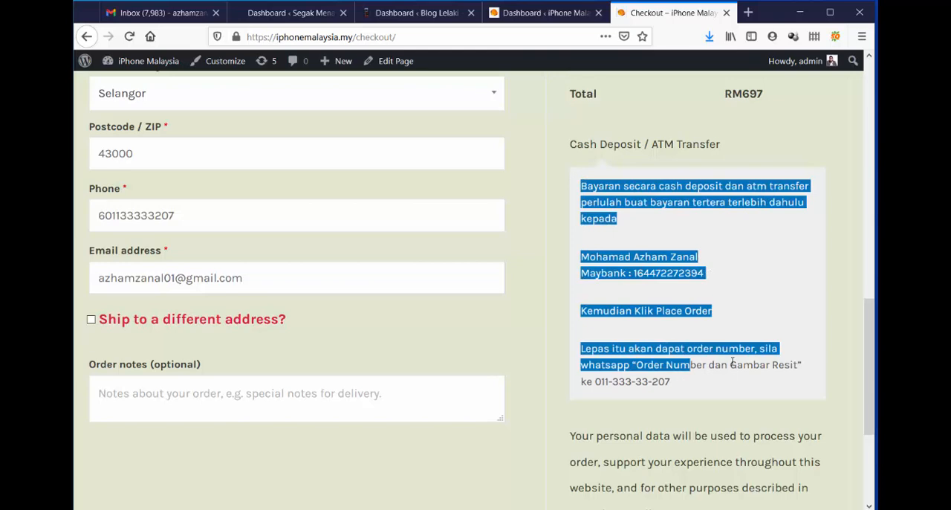
Select COD (KL Sahaja) shipping again and check the payment method offered for it at checkout.
scroll(685, 373, "up", 5)
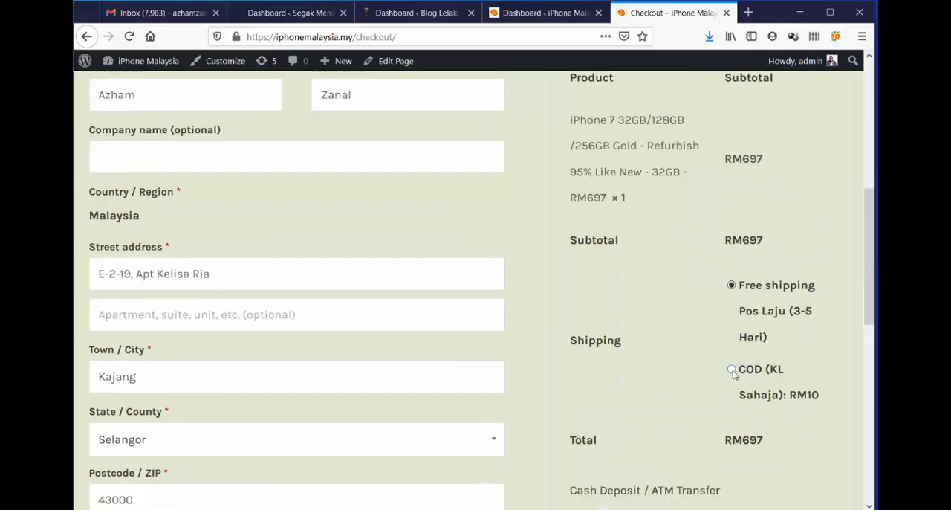
left_click(732, 369)
scroll(786, 314, "down", 5)
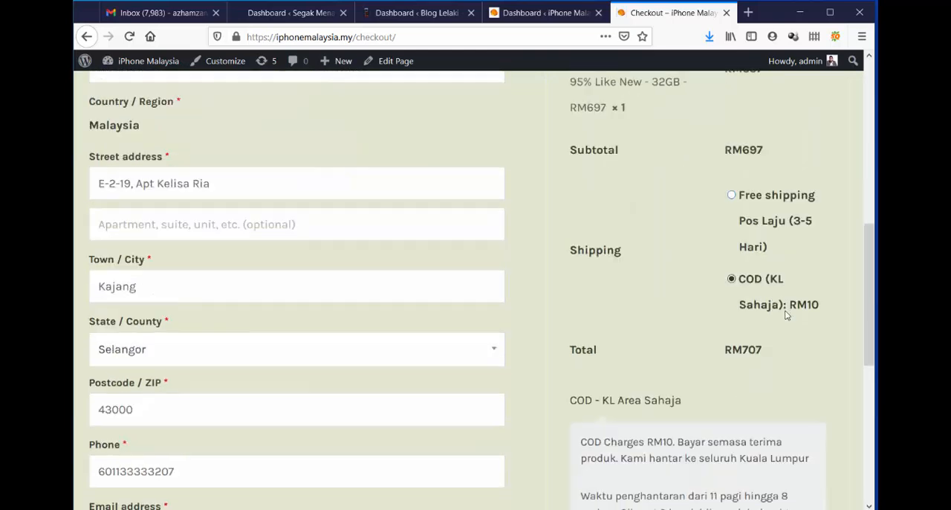
Copy the full COD - KL Area Sahaja payment instructions from the checkout page.
left_click_drag(582, 189, 737, 356)
right_click(643, 197)
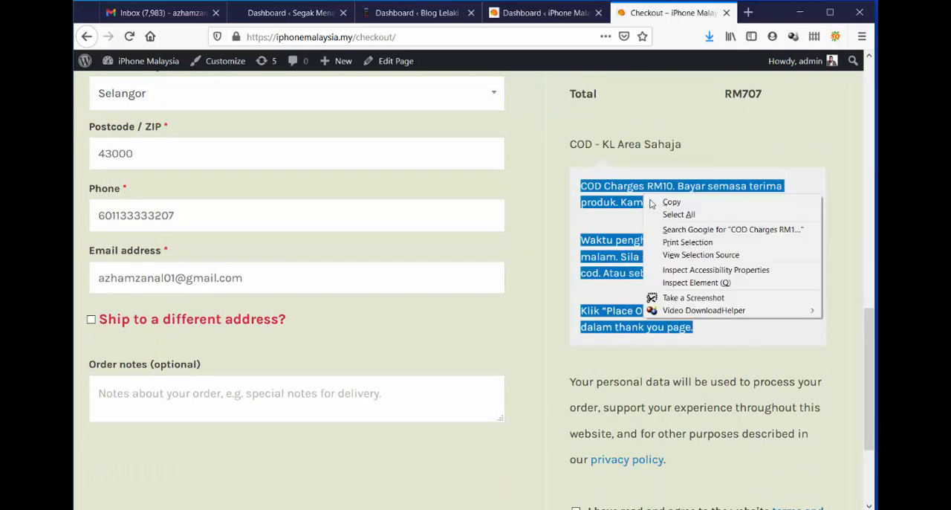
left_click(673, 202)
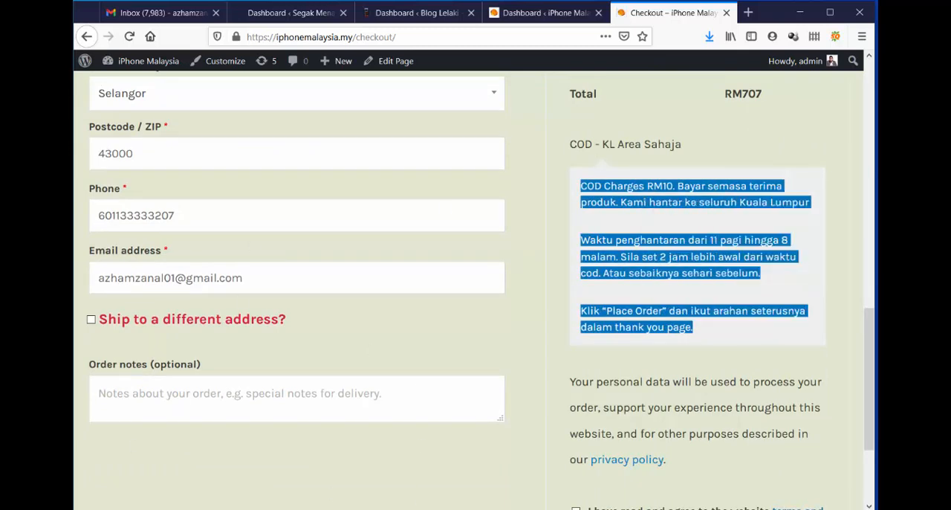
Switch to Notepad, paste the copied COD instructions on new lines well below the existing notes, and return to the checkout page.
key("alt+Tab")
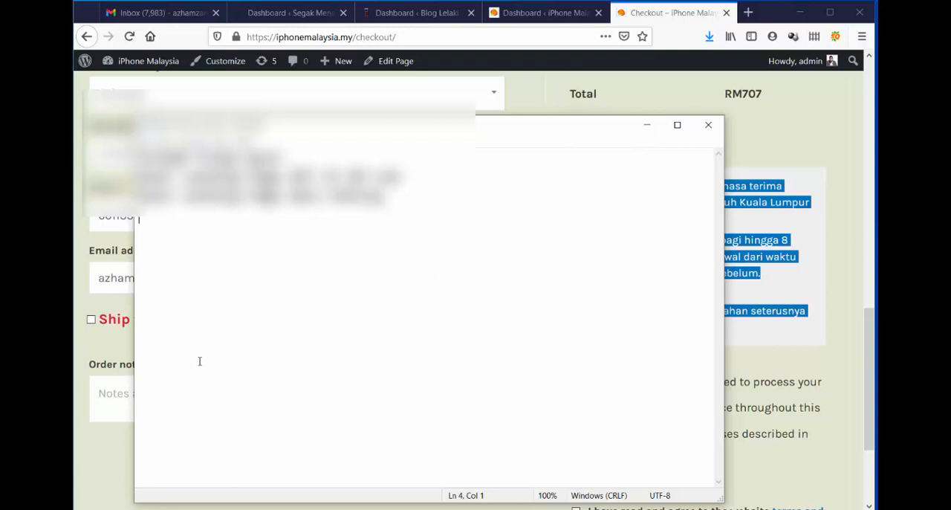
key("Return")
key("Return")
key("Return")
key("Return")
key("Return")
key("Return")
key("Return")
key("Return")
key("Return")
key("Return")
key("Return")
key("Return")
key("Return")
key("Return")
key("Return")
key("Return")
key("Return")
key("Return")
key("Return")
key("Return")
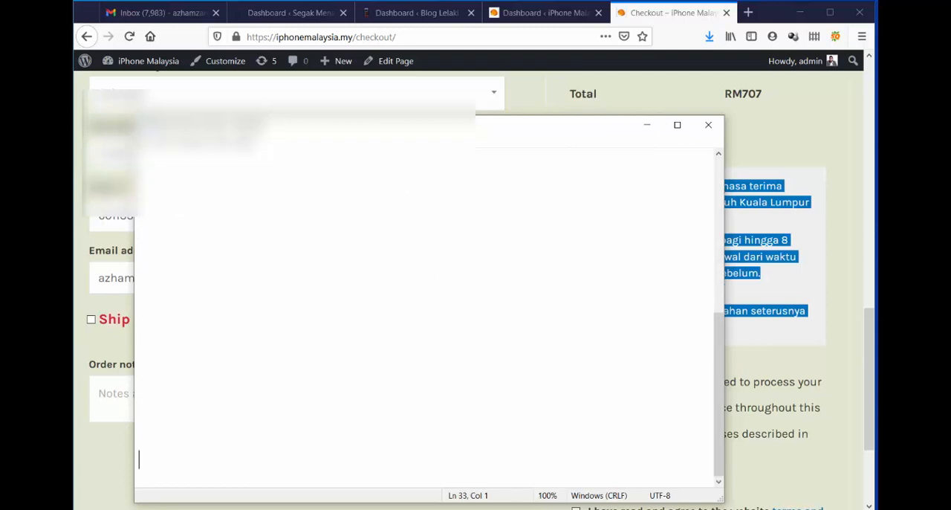
scroll(229, 239, "down", 5)
right_click(170, 165)
left_click(240, 221)
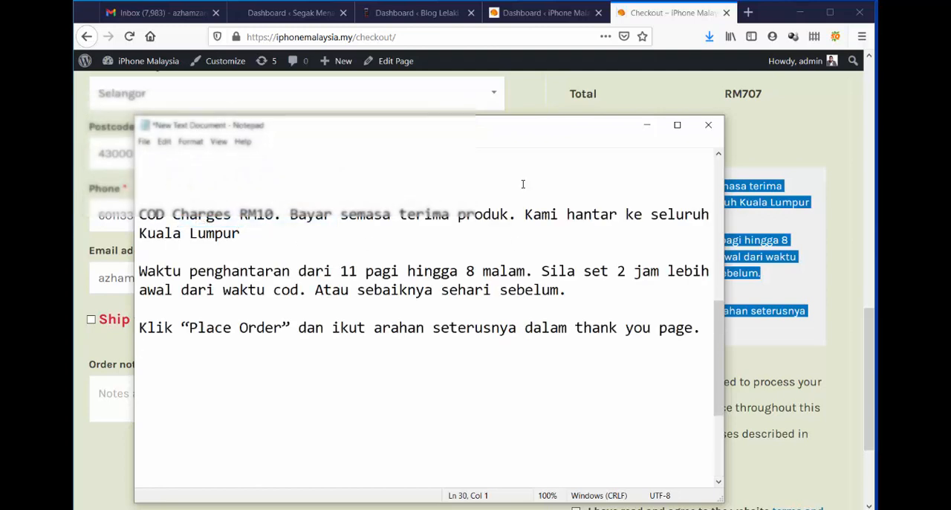
left_click(793, 302)
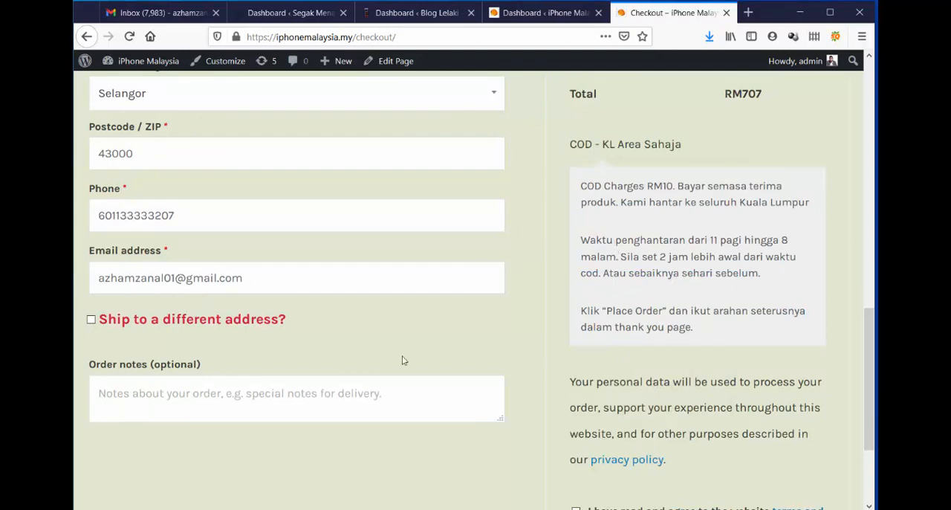
scroll(639, 235, "up", 3)
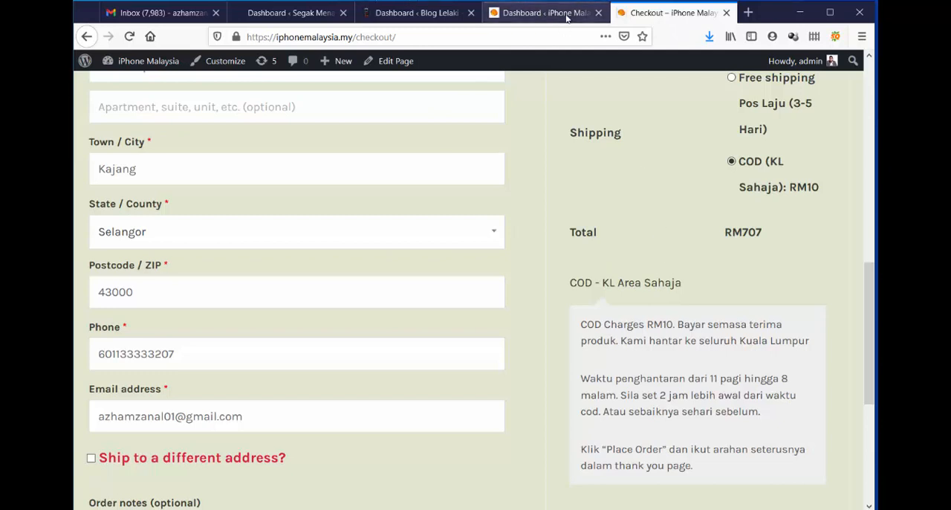
Go to the iPhone Malaysia dashboard and open toyyibpay.com in a new browser tab.
left_click(567, 18)
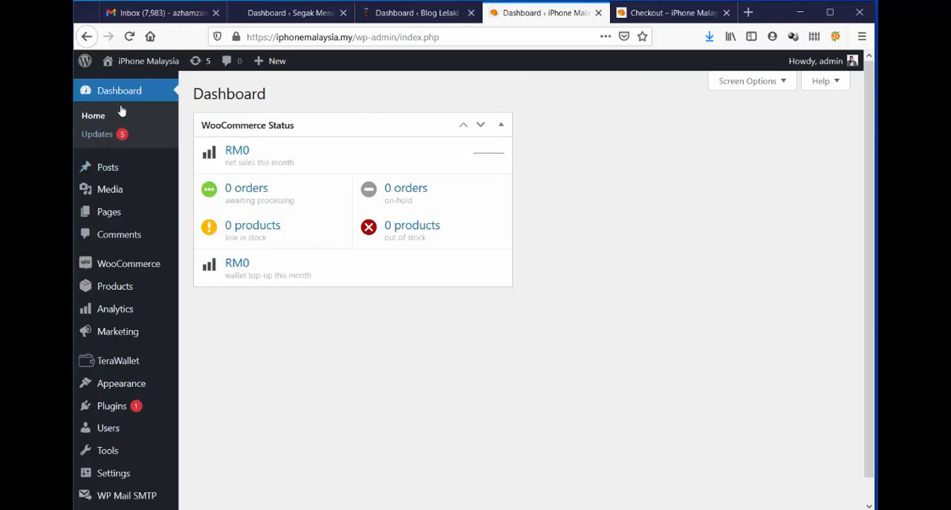
left_click(748, 13)
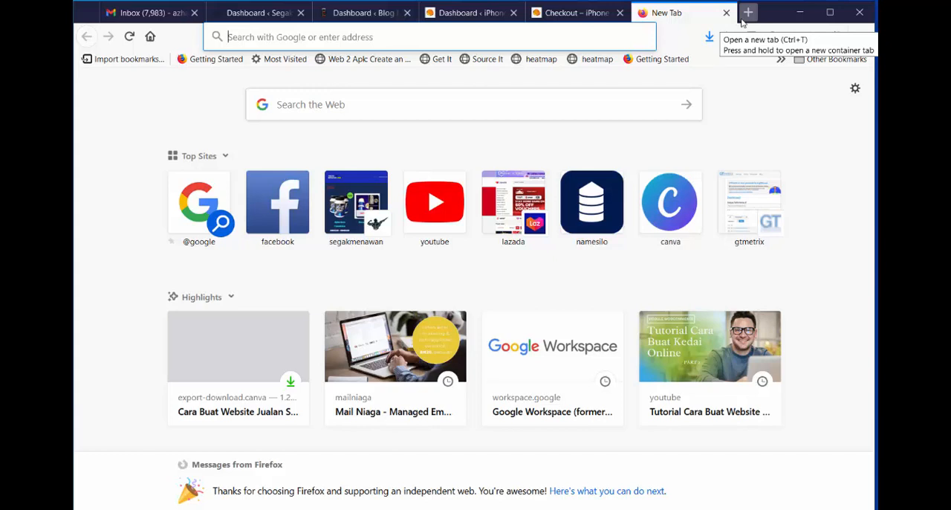
type("toyyibpay.com/")
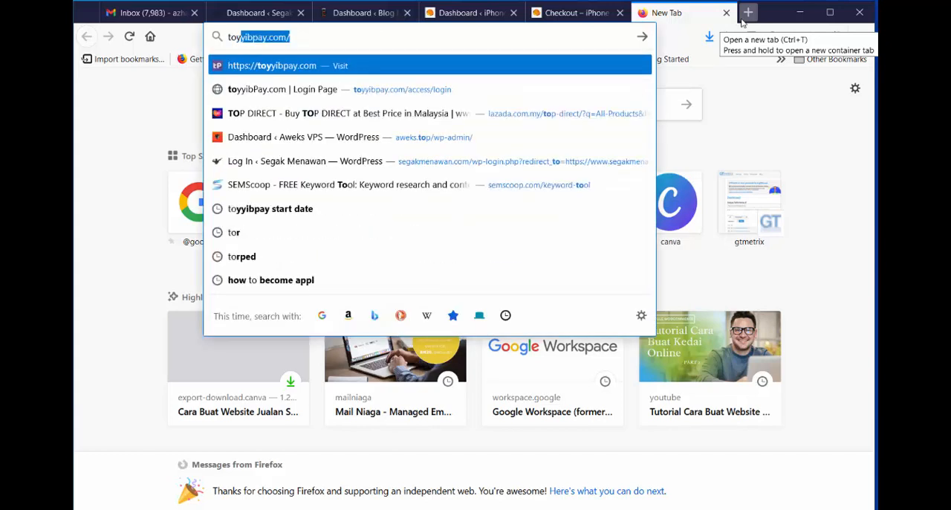
key("Return")
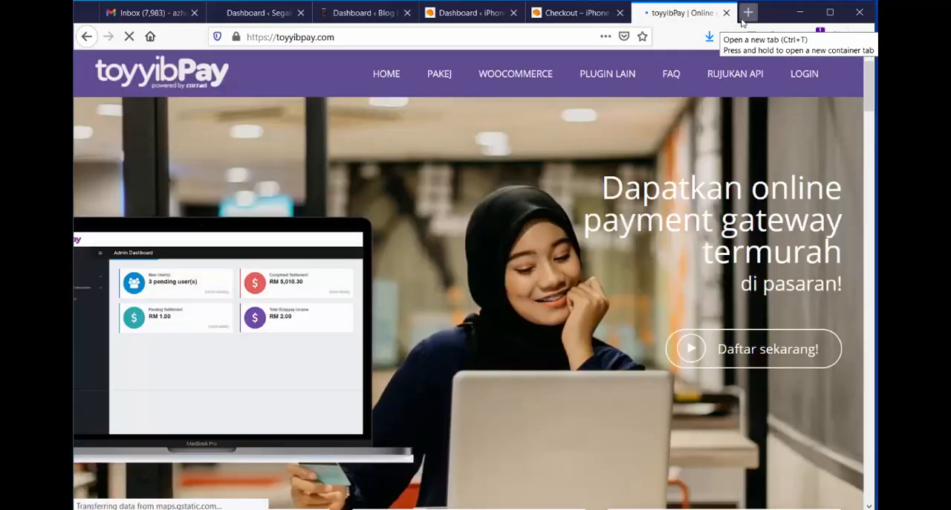
left_click(742, 21)
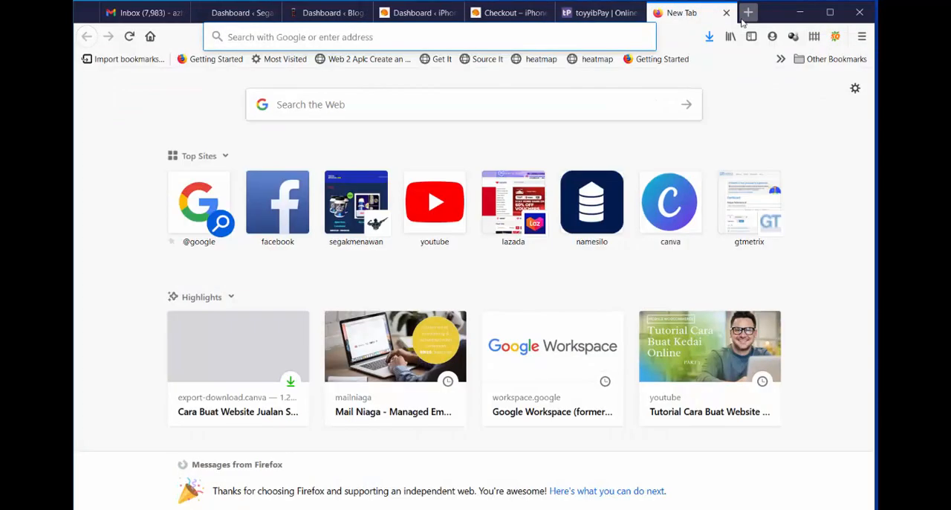
type("b")
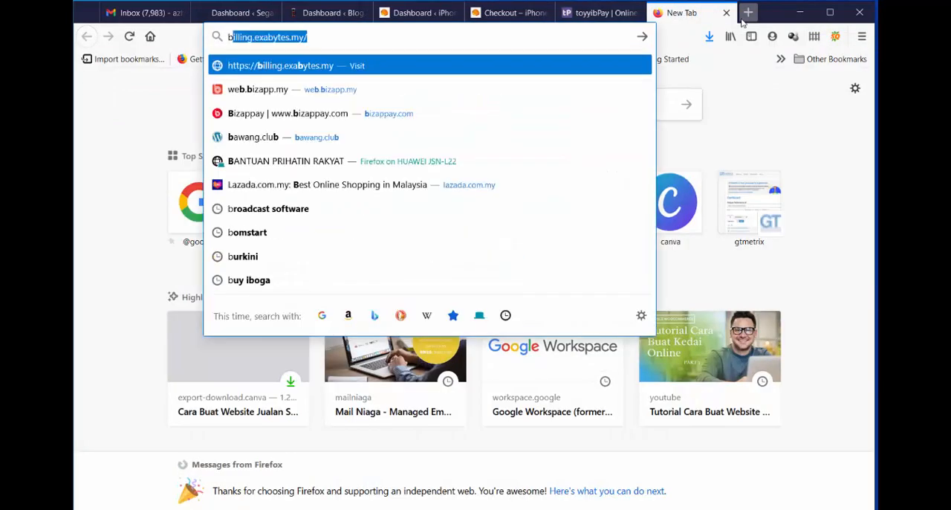
type("iz")
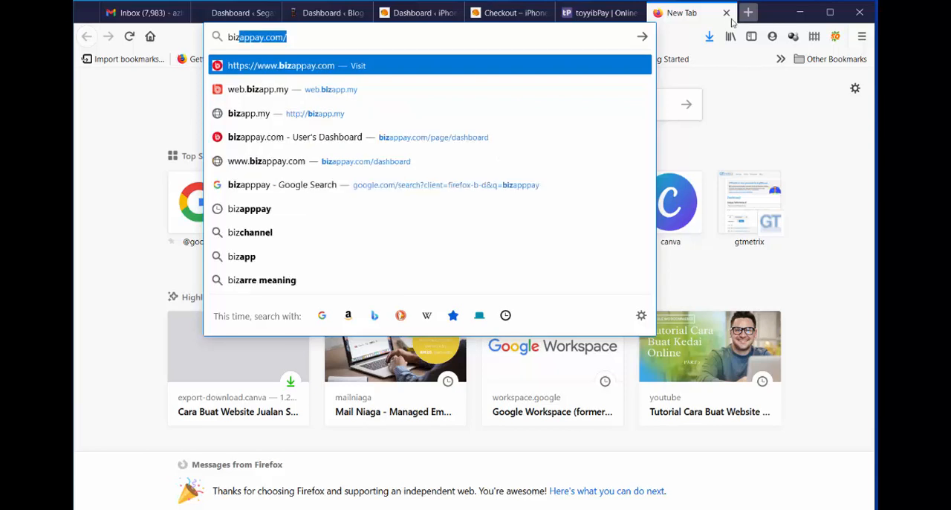
left_click(365, 141)
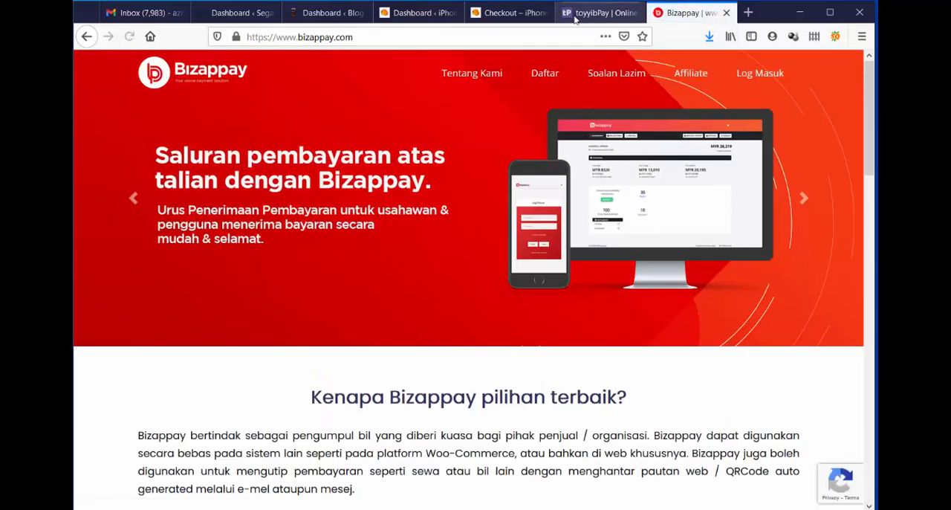
Review the toyyibPay packages, including the Kad Kredit settlement time and rates and the Pakej Standard transaction fee.
left_click(598, 13)
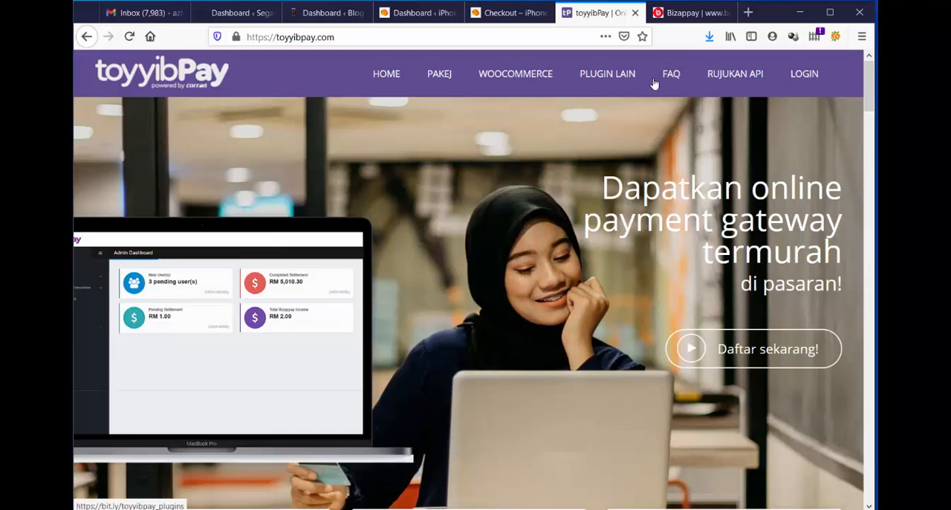
scroll(654, 89, "down", 10)
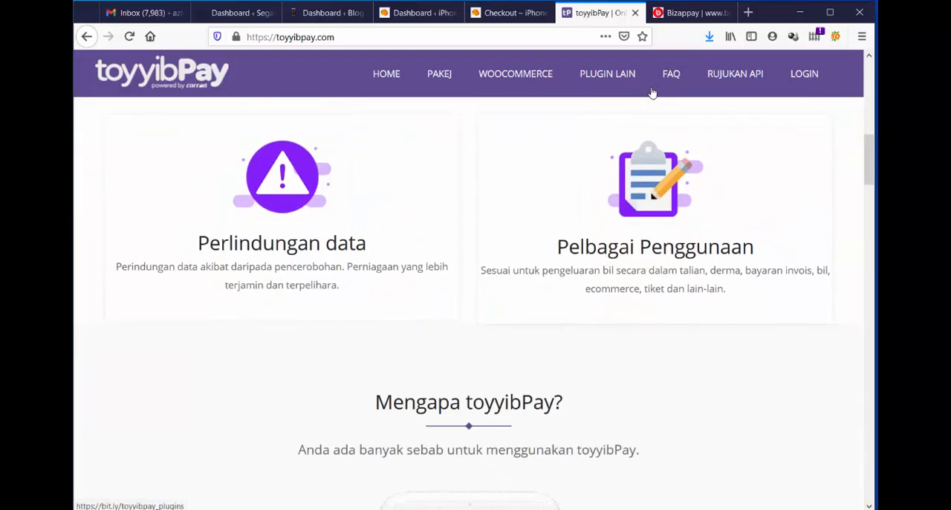
scroll(651, 92, "down", 15)
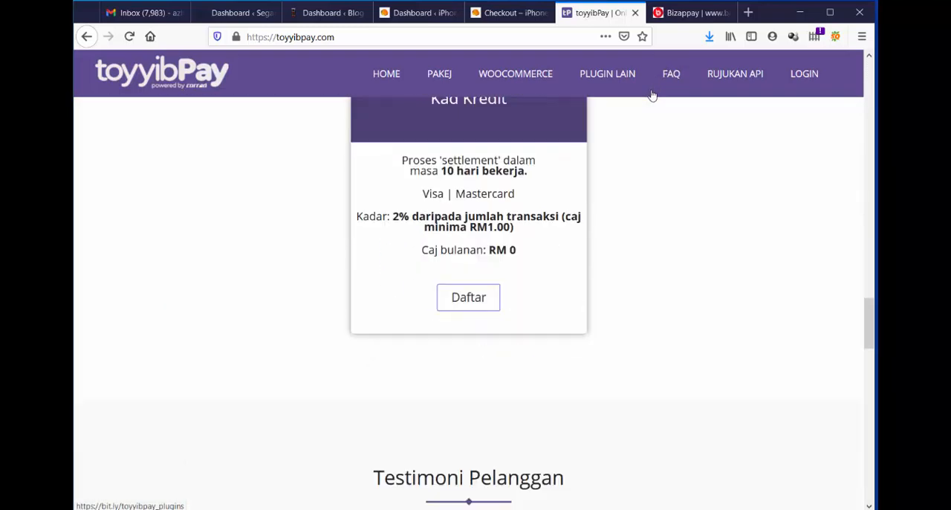
scroll(653, 94, "down", 2)
scroll(653, 93, "up", 5)
scroll(579, 119, "down", 2)
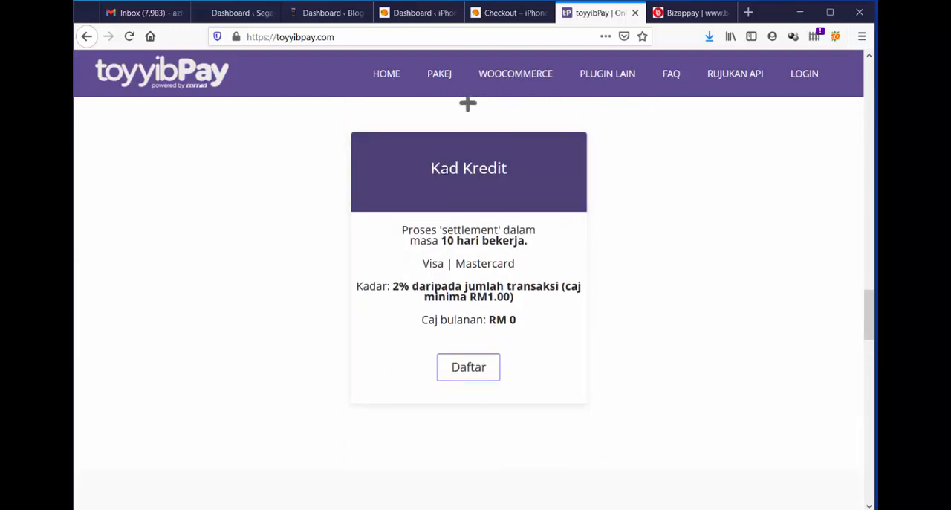
left_click_drag(440, 168, 489, 168)
left_click_drag(431, 240, 448, 241)
scroll(496, 260, "up", 5)
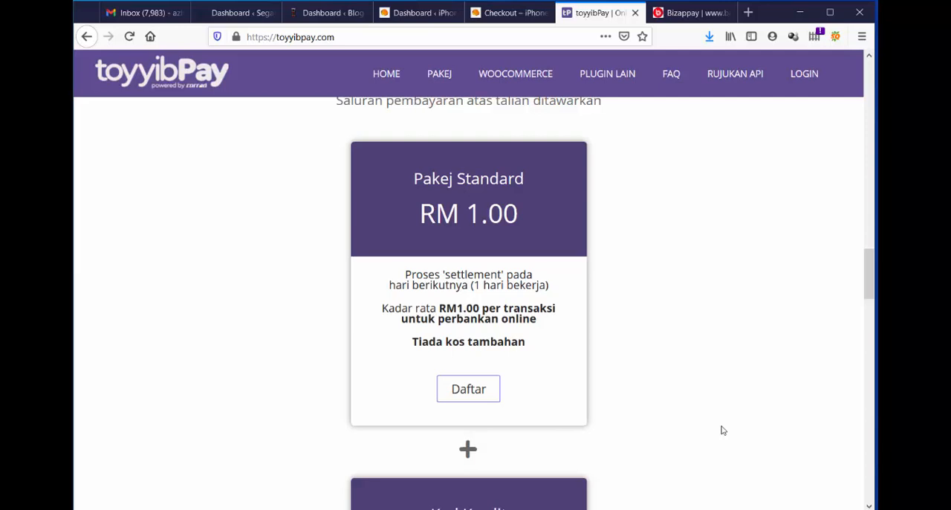
Review the FPX and Kredit Kad packages on the Bizappay site, including their fees and settlement times.
left_click(684, 12)
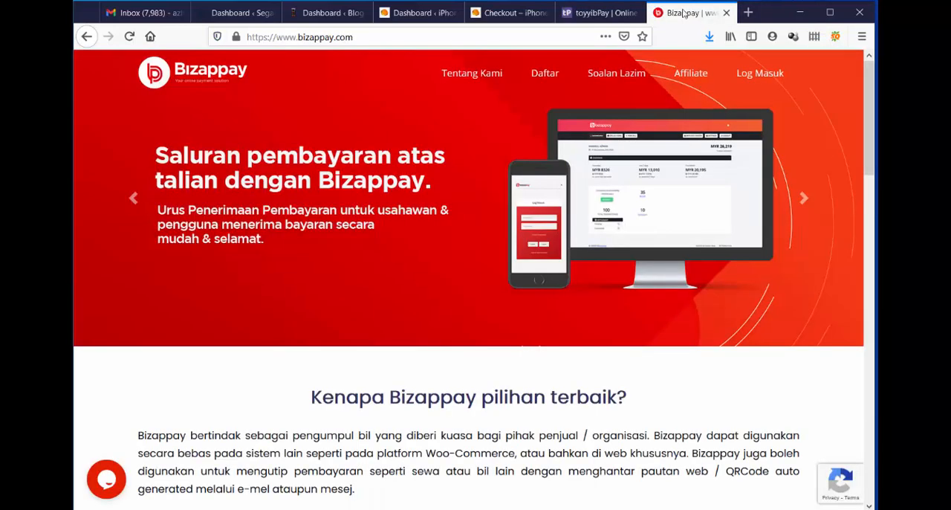
scroll(425, 151, "down", 4)
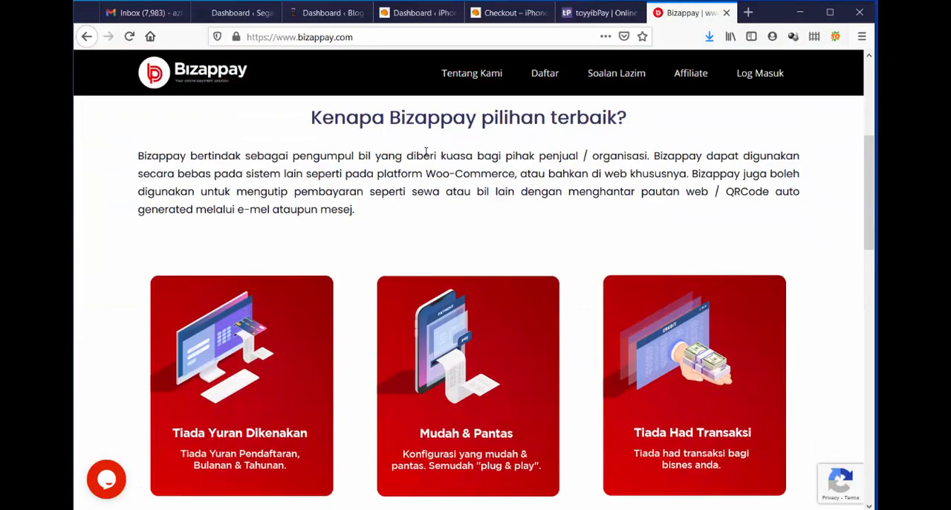
scroll(426, 151, "down", 10)
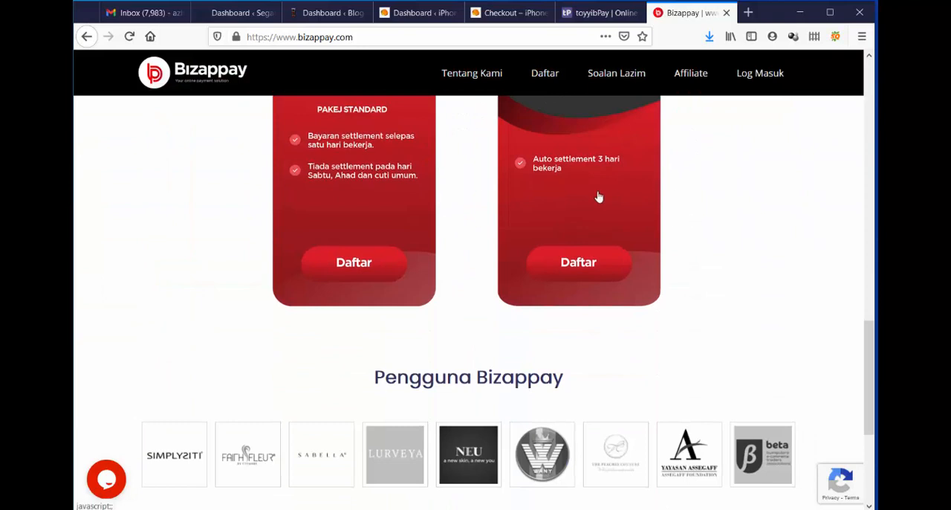
scroll(586, 223, "up", 3)
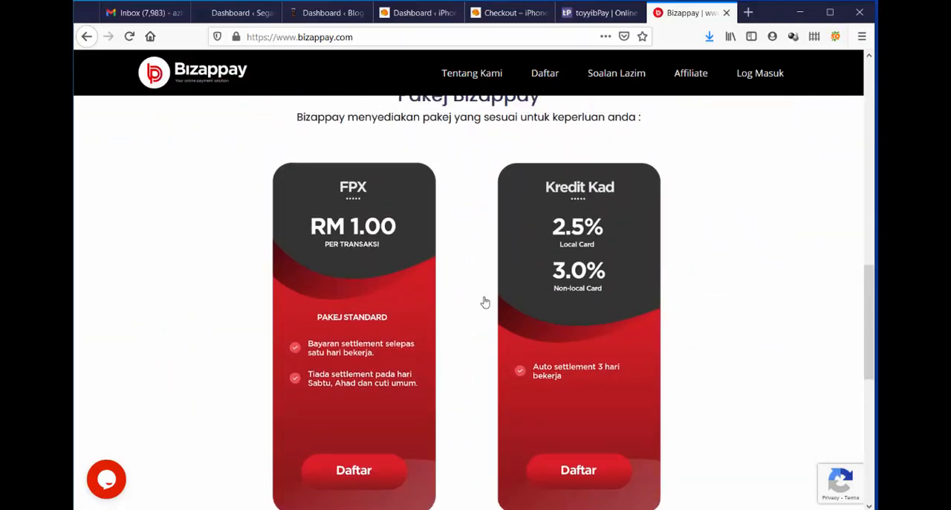
scroll(491, 264, "down", 1)
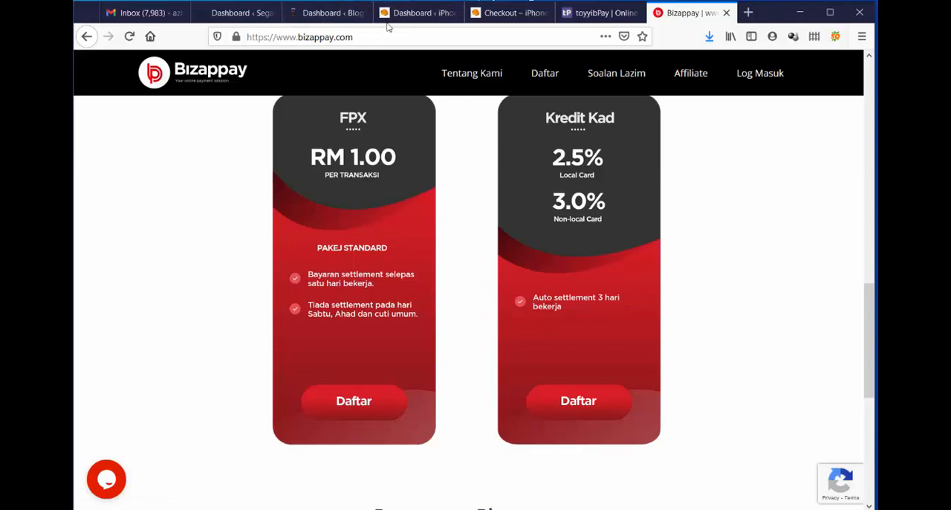
Review the shipping choices and the Bizappay and Cash Deposit / ATM Transfer payment options on the Blog Lelaki checkout.
left_click(318, 12)
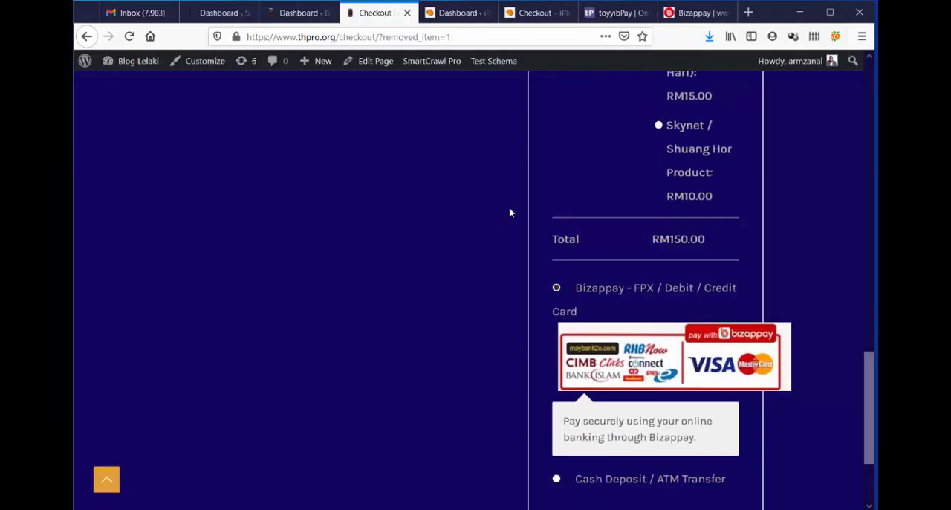
scroll(511, 212, "down", 2)
scroll(509, 212, "down", 1)
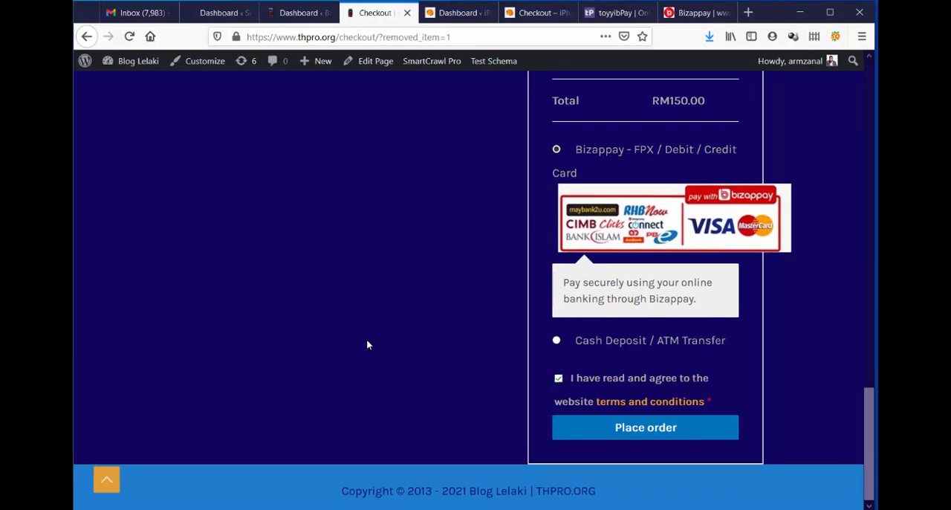
scroll(367, 338, "up", 5)
scroll(367, 340, "up", 4)
scroll(367, 338, "down", 8)
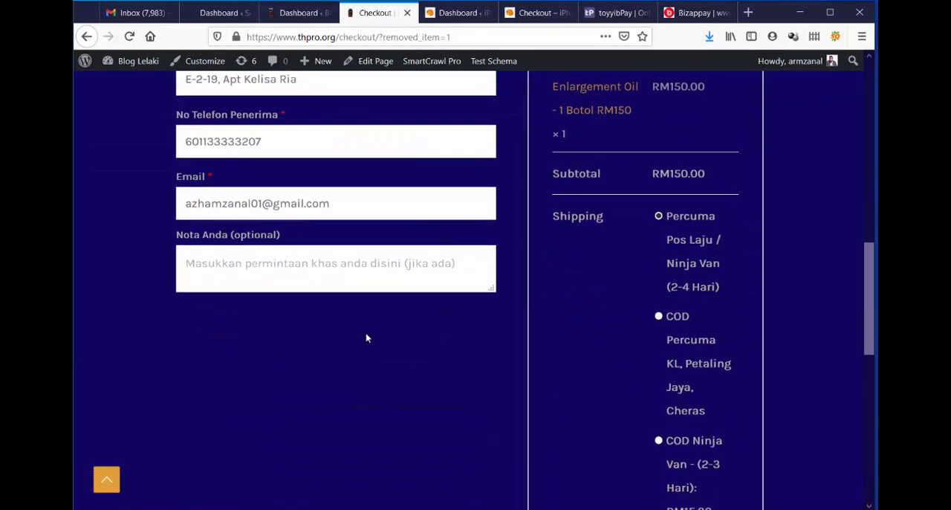
scroll(367, 338, "down", 2)
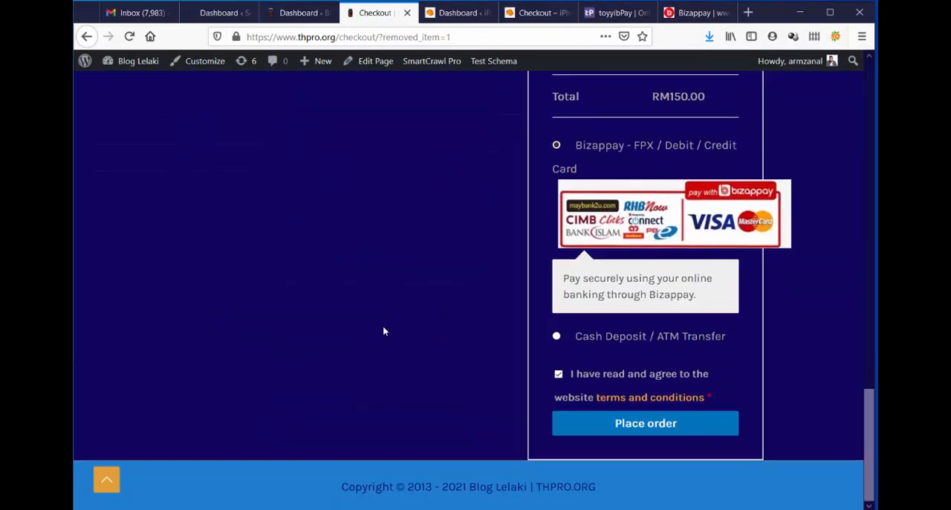
Place the Blog Lelaki order with Bizappay to inspect its FPX bank selection, and close the payment page without paying.
left_click(654, 423)
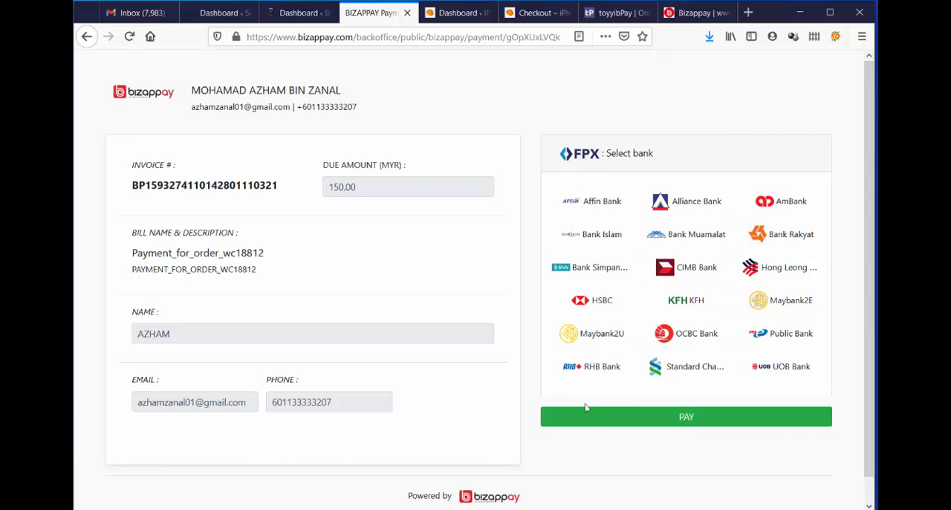
left_click(611, 154)
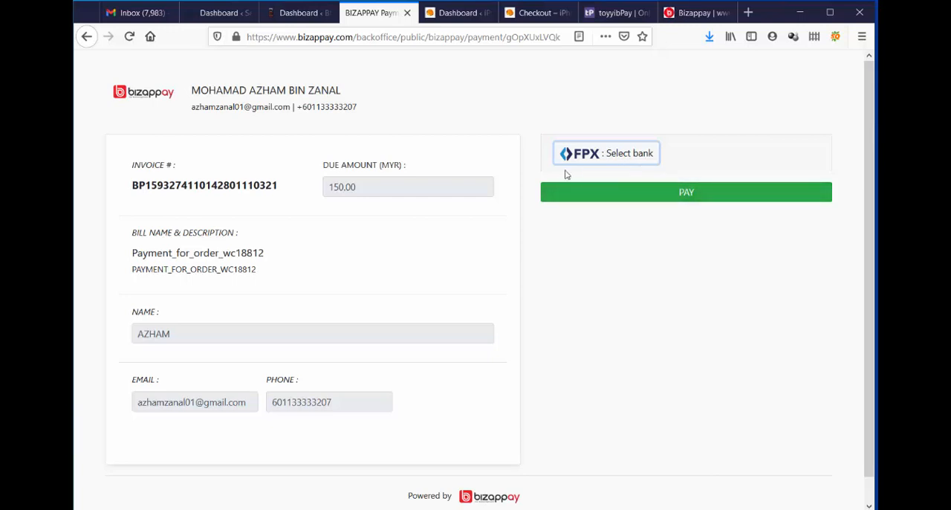
left_click(407, 14)
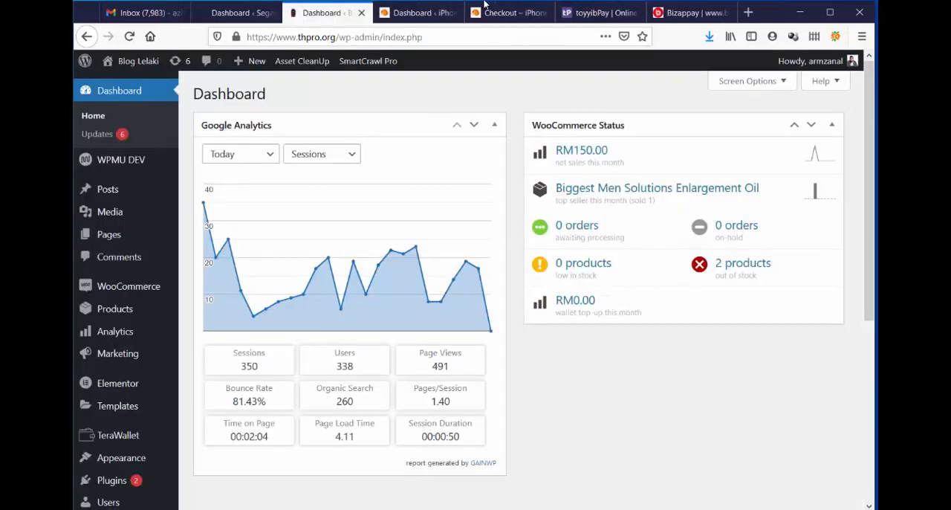
Close the Bizappay website and return to the toyyibPay package page.
left_click(407, 14)
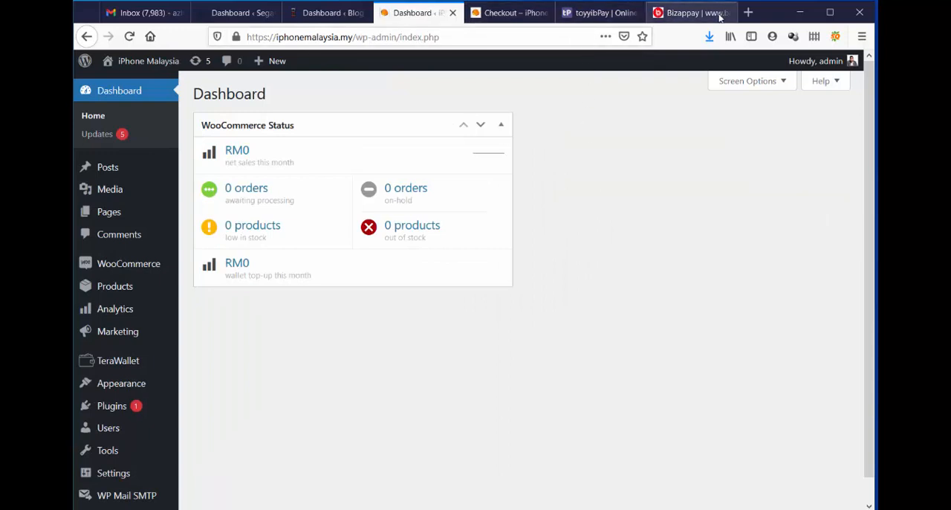
left_click(719, 16)
left_click(611, 17)
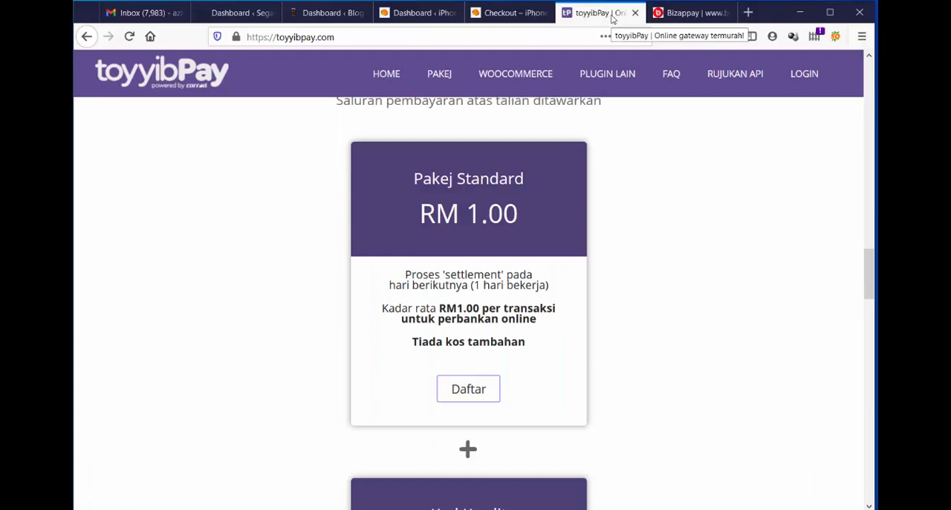
left_click(700, 17)
left_click(725, 12)
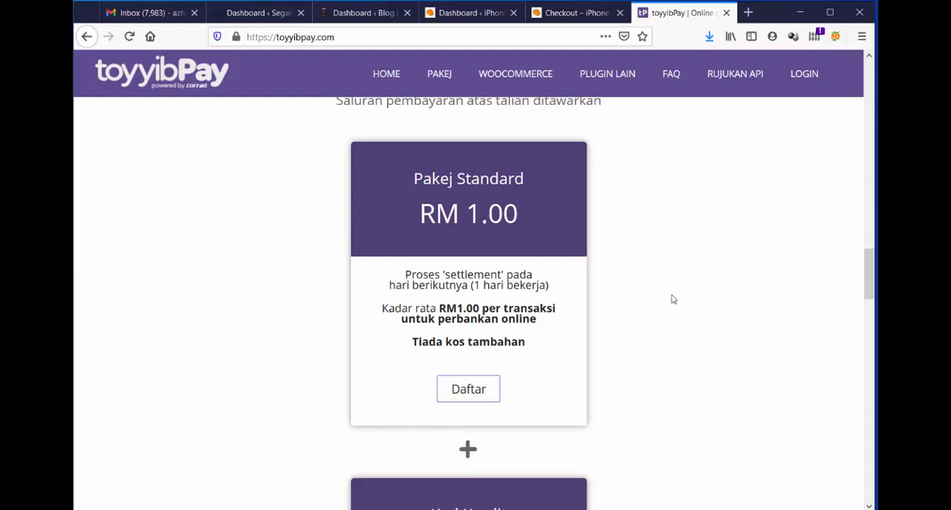
Open the registration form for the Pakej Standard on toyyibPay and inspect the username and password fields.
left_click(468, 390)
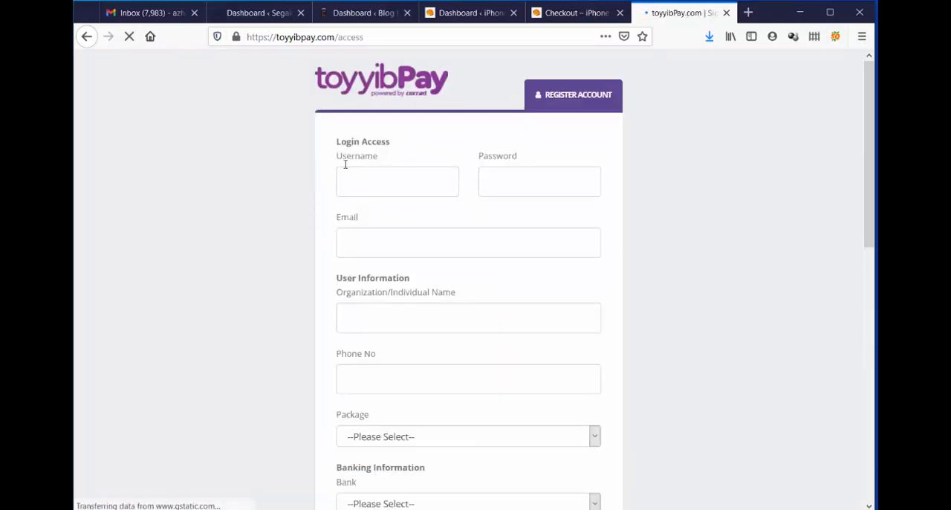
left_click(370, 174)
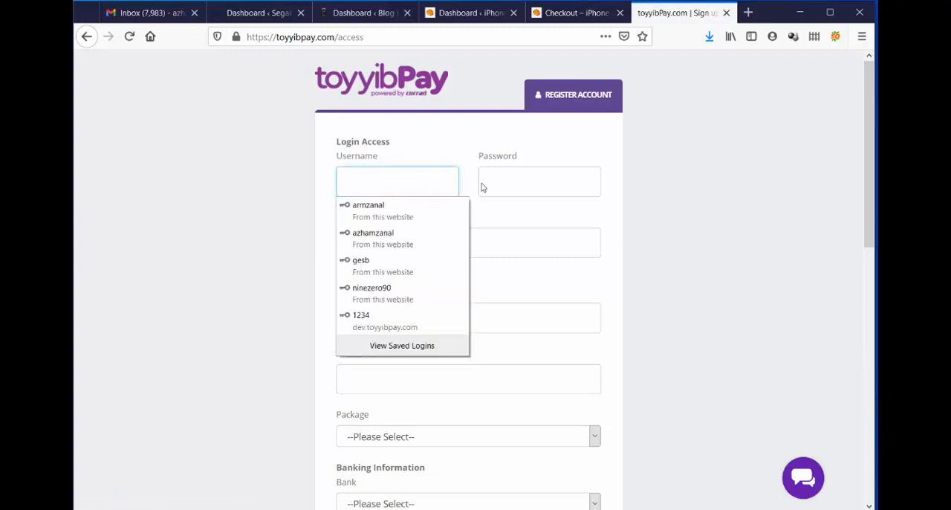
left_click(563, 185)
left_click(715, 180)
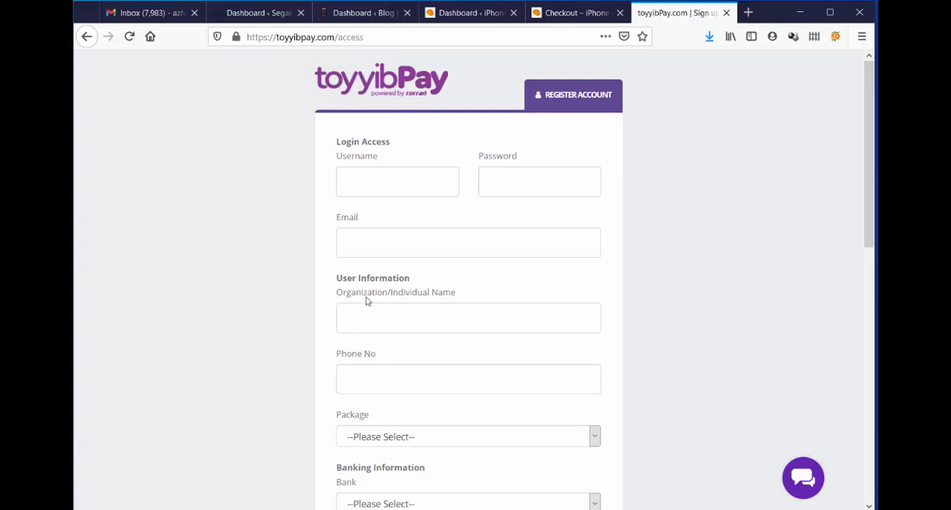
Set the package to Pakej Standard and the bank to CIMB Bank in the toyyibPay registration form.
scroll(641, 283, "down", 5)
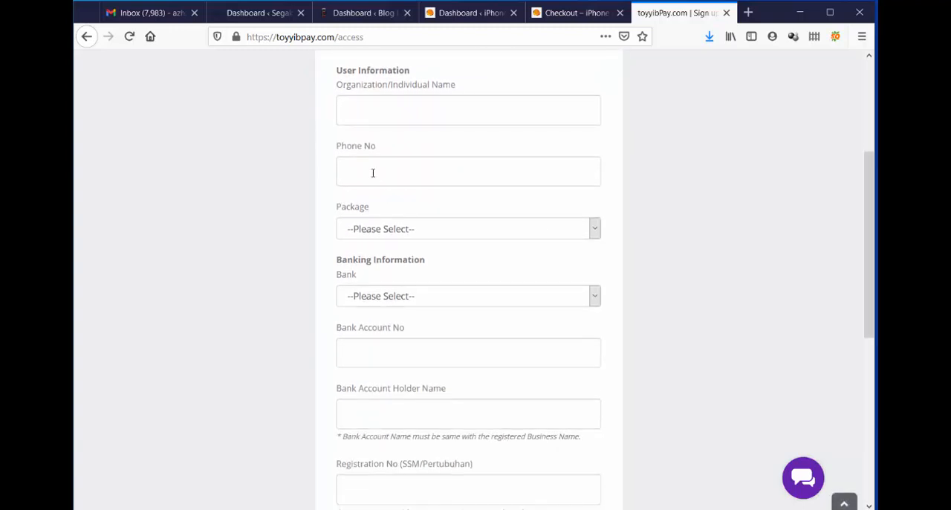
left_click(411, 231)
left_click(383, 268)
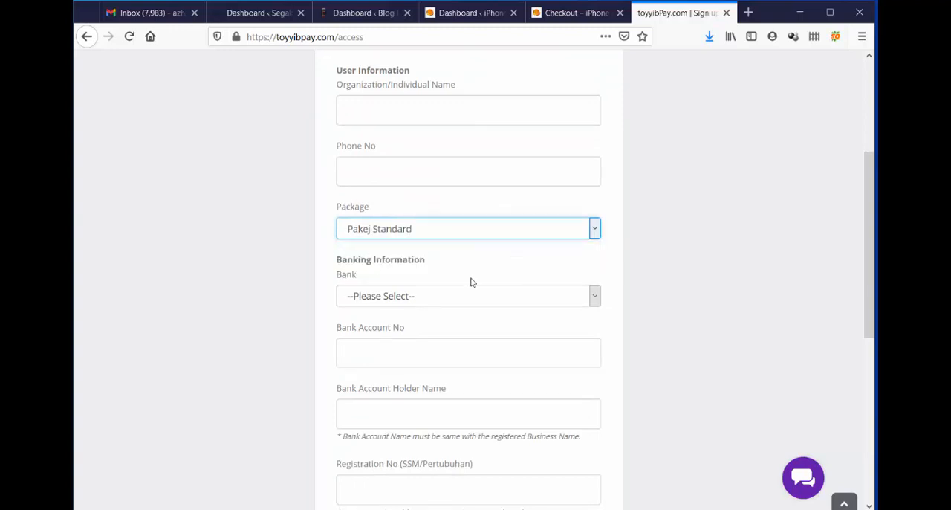
left_click(396, 297)
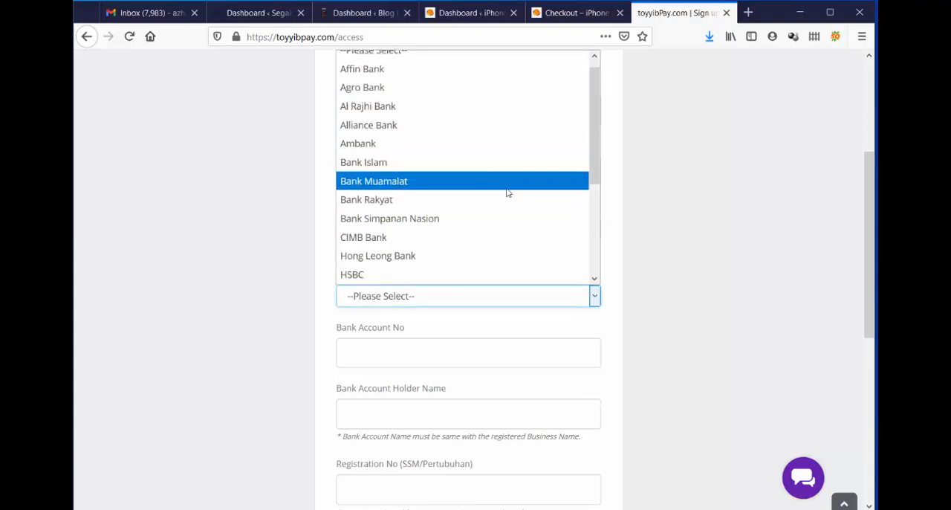
left_click(409, 238)
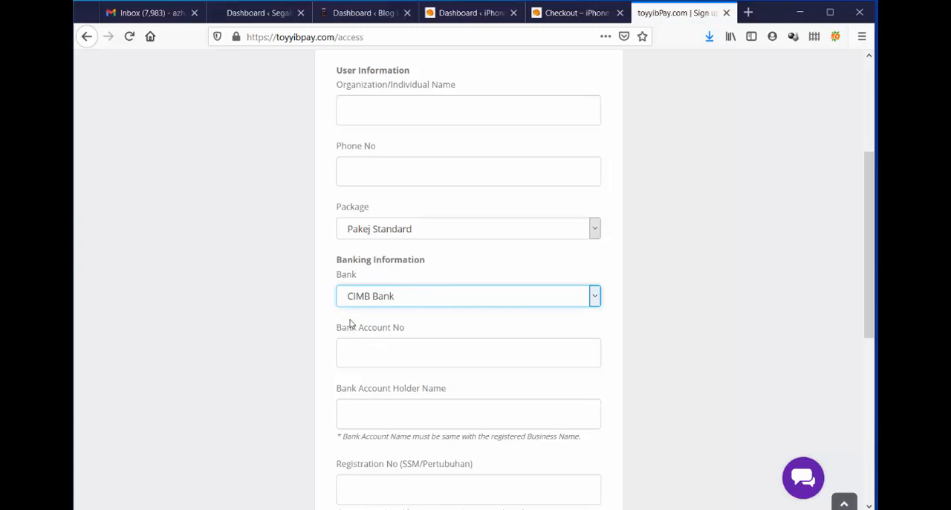
Examine the toyyibPay form's organization name, bank account, SSM registration number and business certificate requirements without filling them in.
scroll(715, 320, "down", 3)
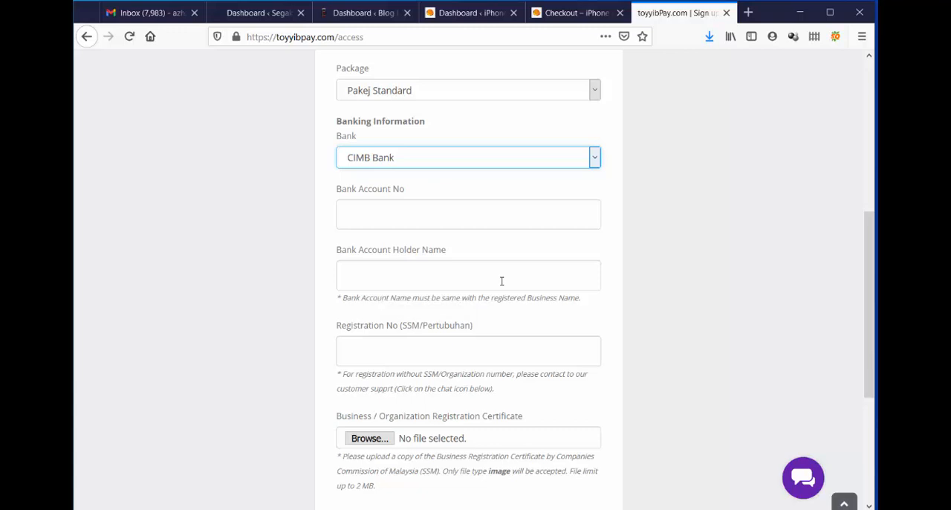
left_click(348, 355)
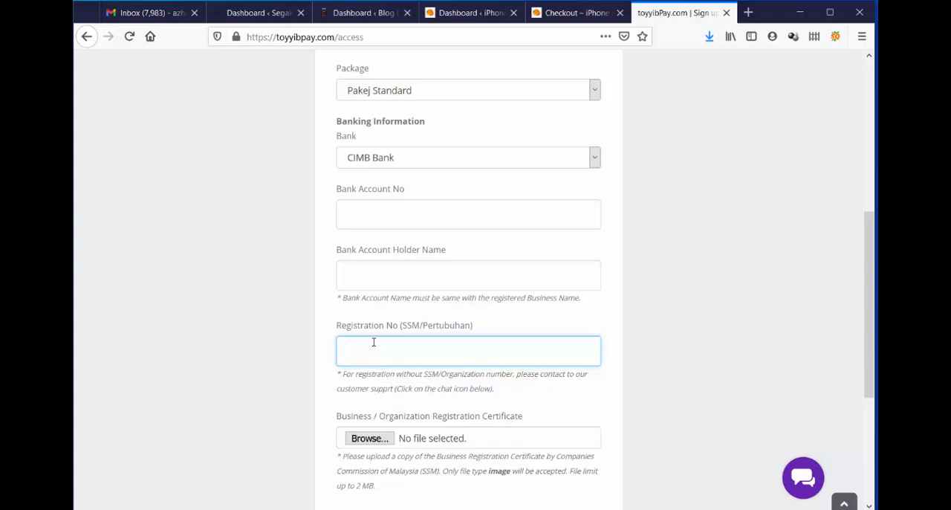
scroll(371, 342, "down", 3)
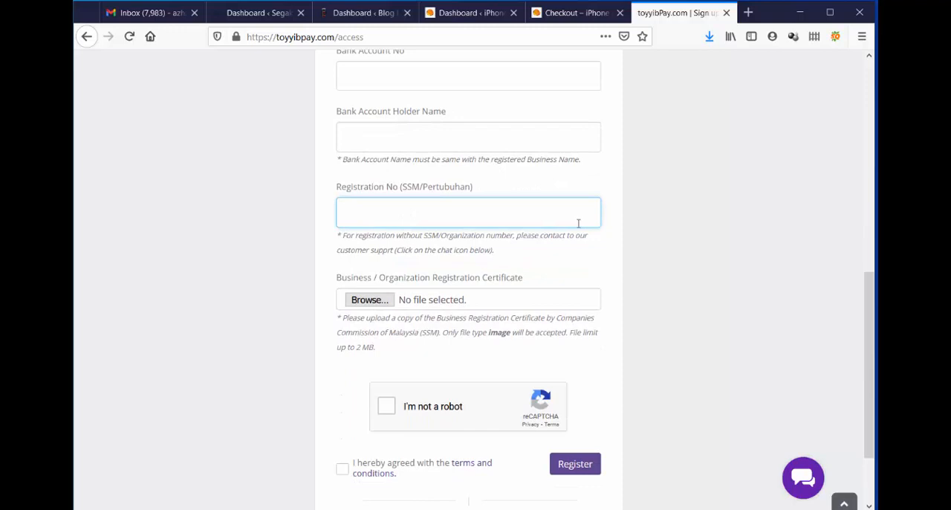
scroll(577, 221, "up", 2)
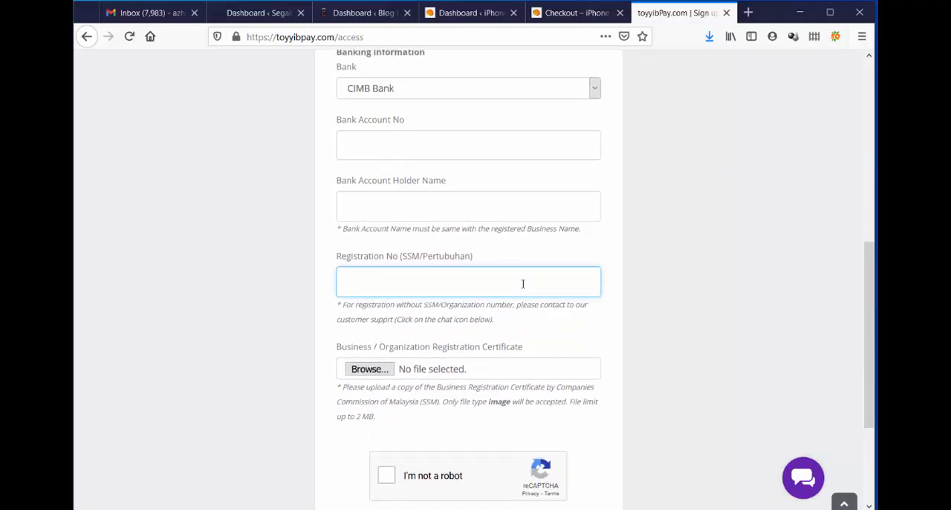
scroll(681, 276, "up", 8)
scroll(646, 282, "down", 6)
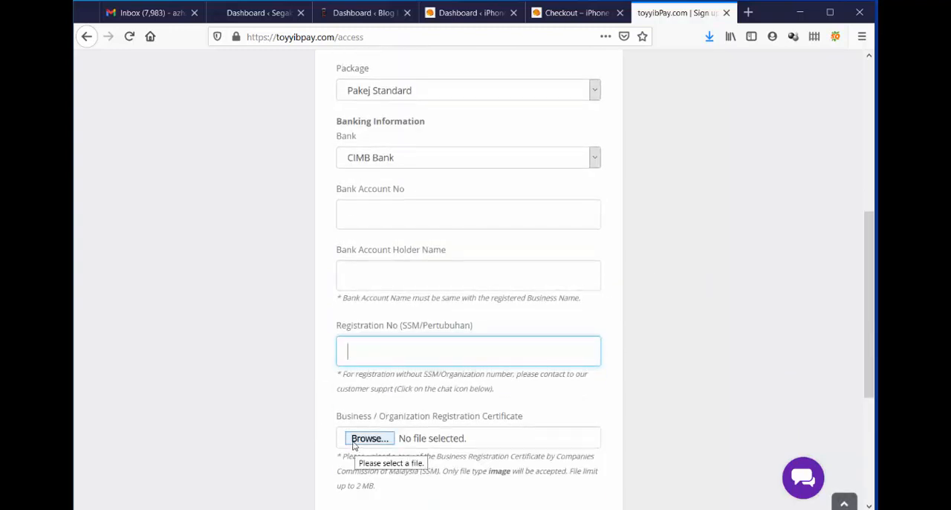
scroll(662, 413, "down", 3)
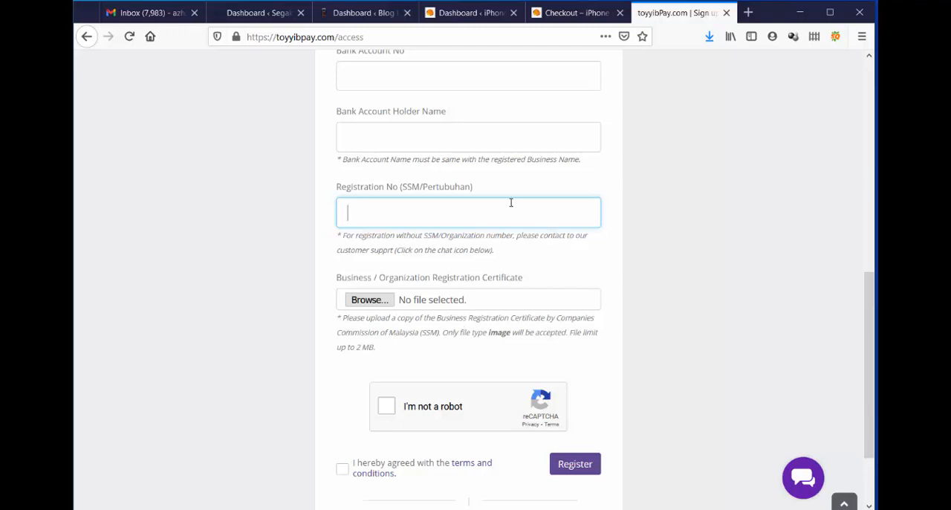
scroll(491, 156, "up", 3)
scroll(488, 159, "up", 7)
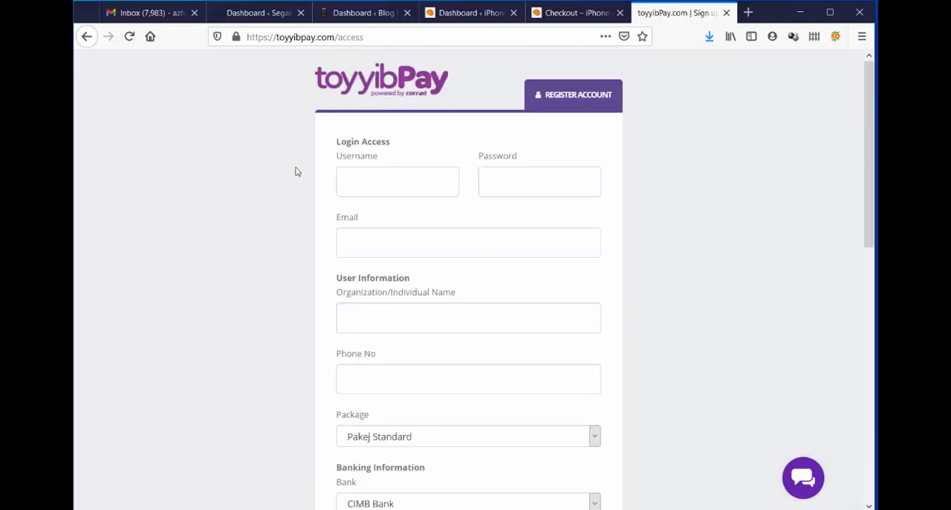
left_click_drag(401, 297, 462, 302)
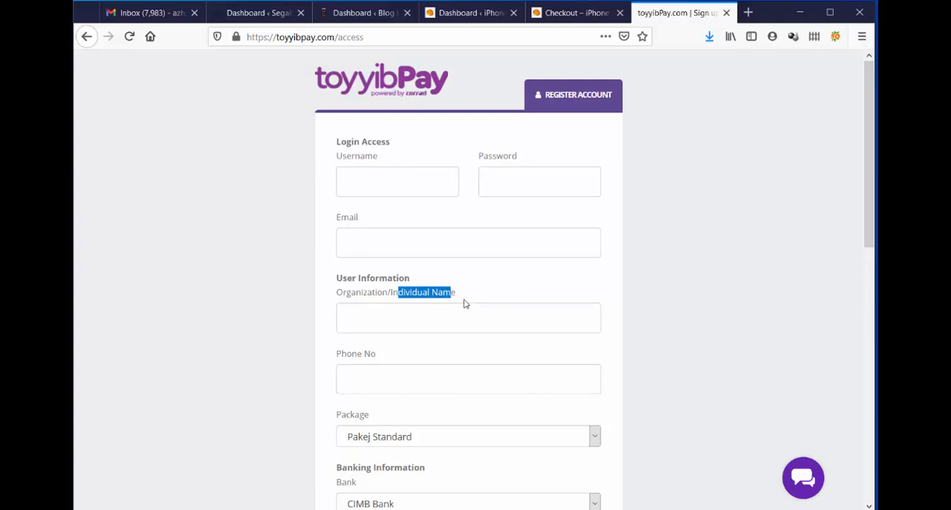
left_click(463, 301)
scroll(603, 308, "down", 3)
scroll(603, 307, "down", 3)
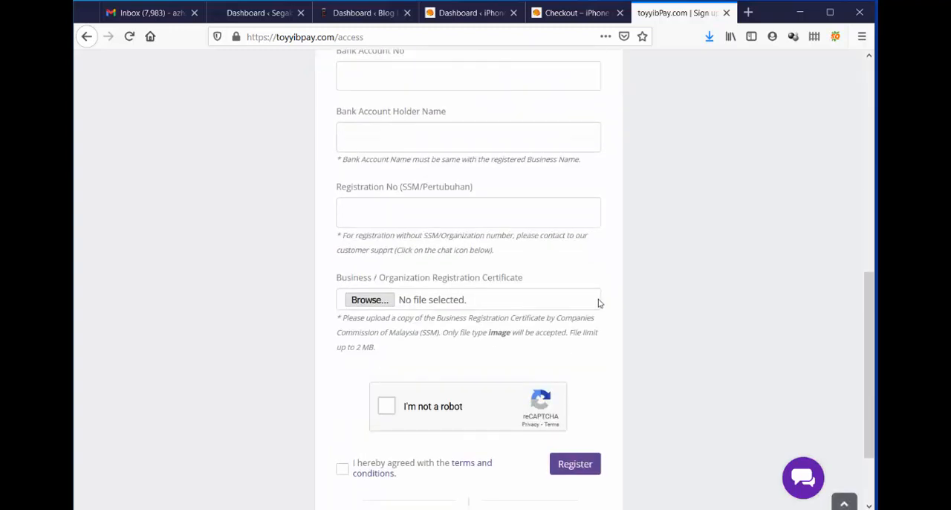
scroll(598, 302, "down", 2)
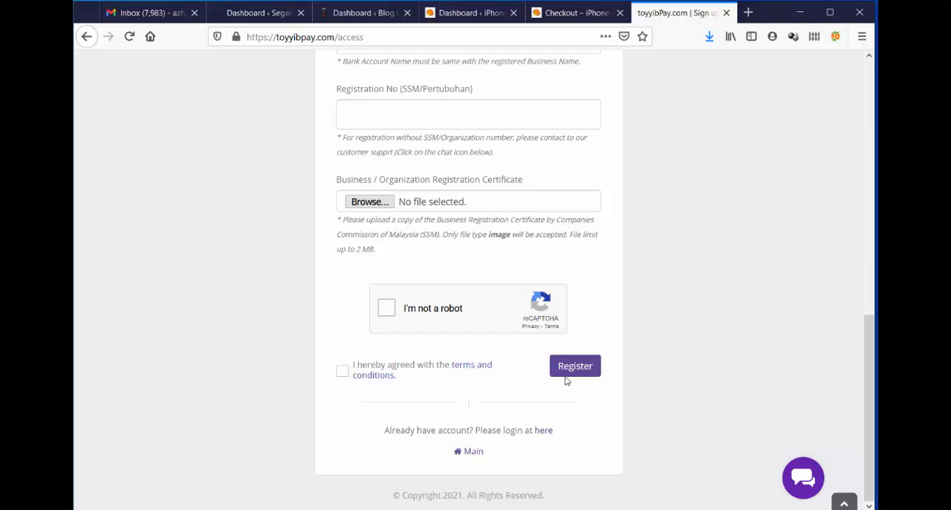
left_click(748, 12)
type("bi")
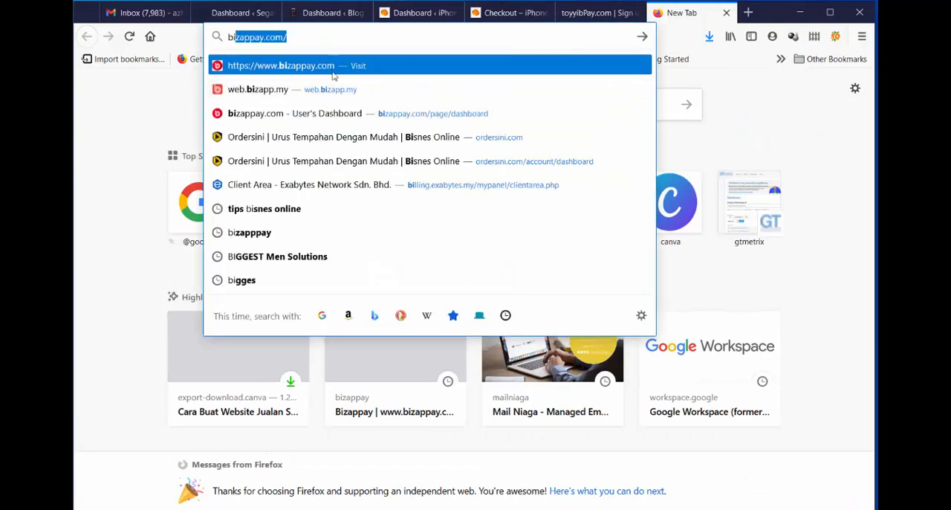
left_click(332, 67)
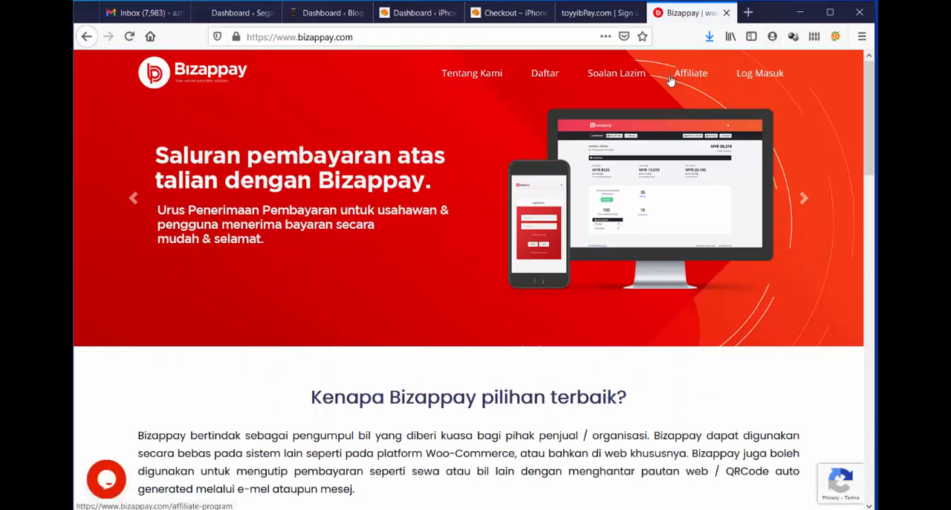
left_click(545, 73)
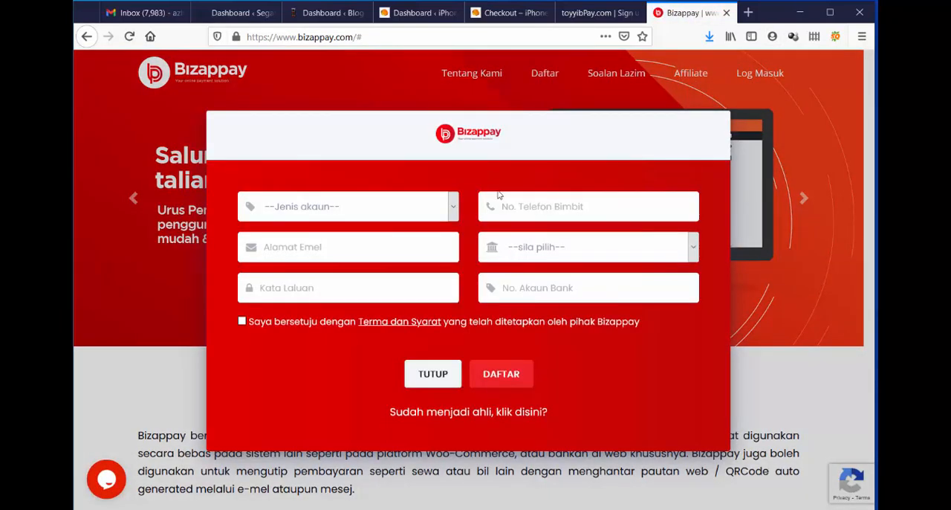
Choose the Individu account type and Bank Islam in the Bizappay form, accept the terms, and close it without registering.
left_click(291, 207)
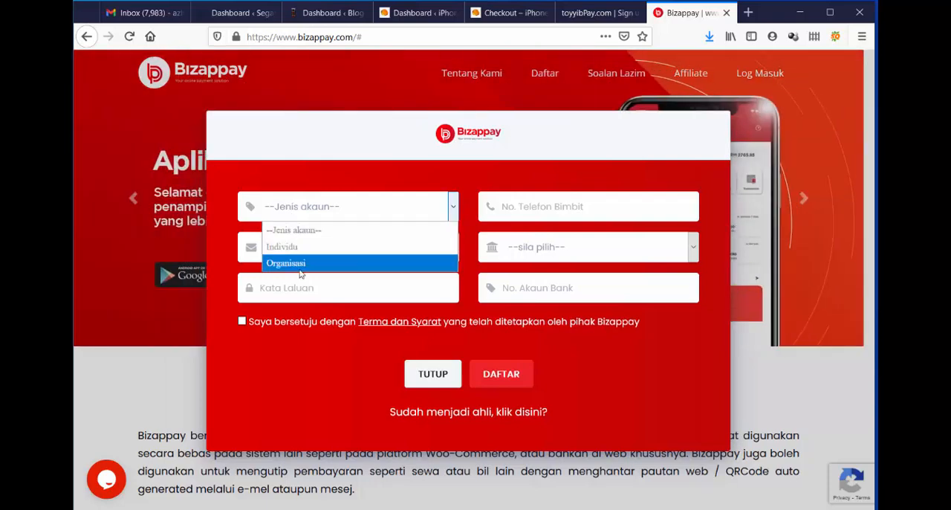
left_click(297, 246)
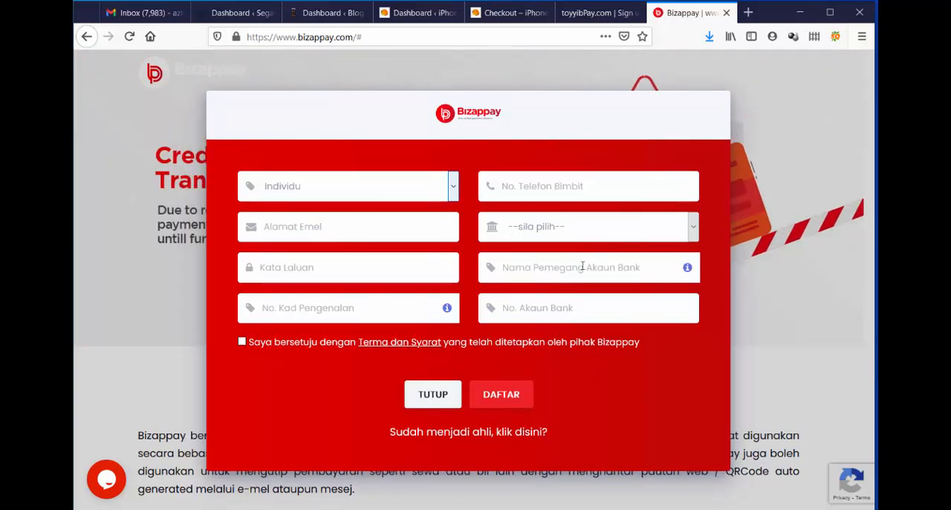
left_click(601, 232)
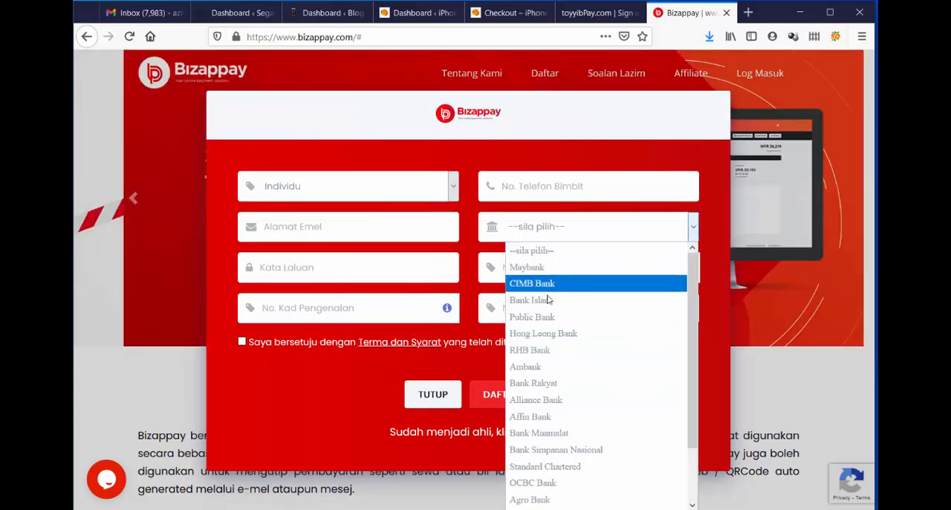
left_click(546, 300)
left_click(316, 272)
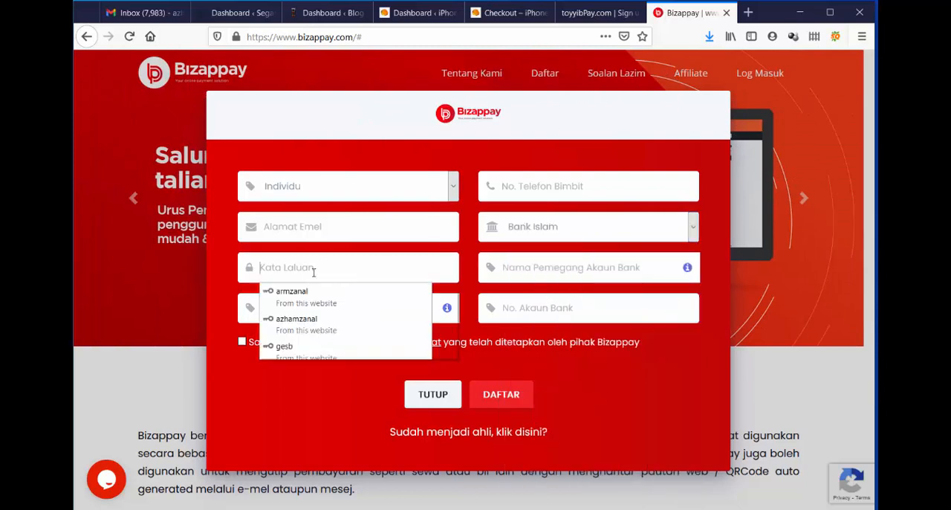
left_click(559, 277)
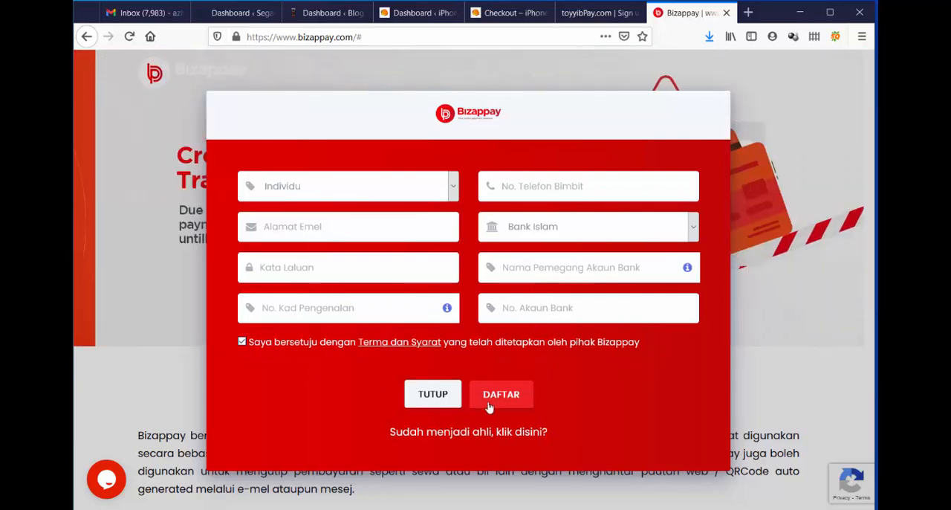
left_click(774, 256)
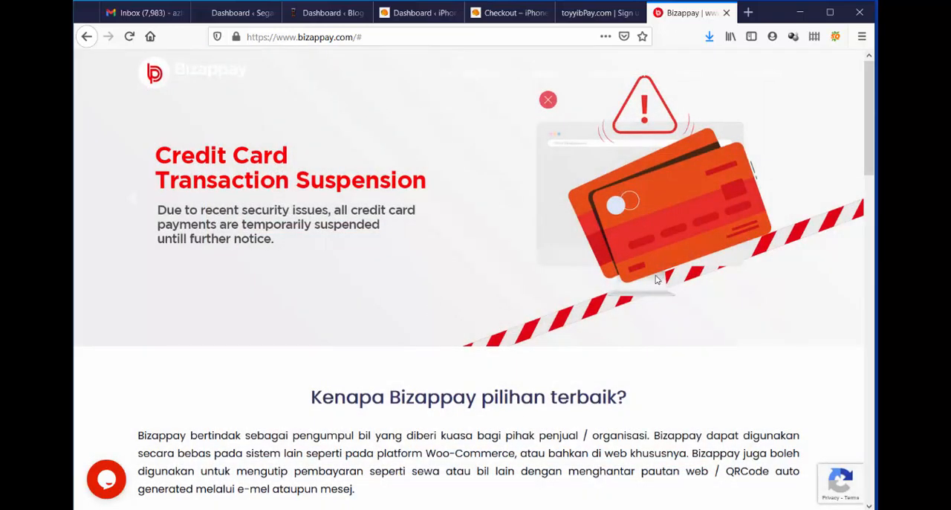
Return to the toyyibPay registration form and check the note about registering without an SSM or organization number.
scroll(654, 277, "down", 6)
scroll(647, 277, "up", 5)
scroll(646, 278, "up", 2)
left_click(594, 14)
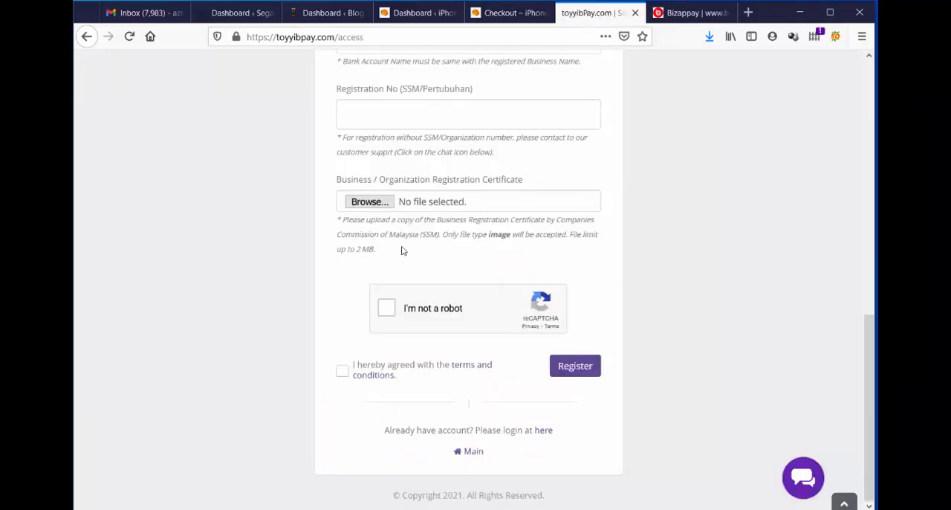
scroll(662, 288, "up", 3)
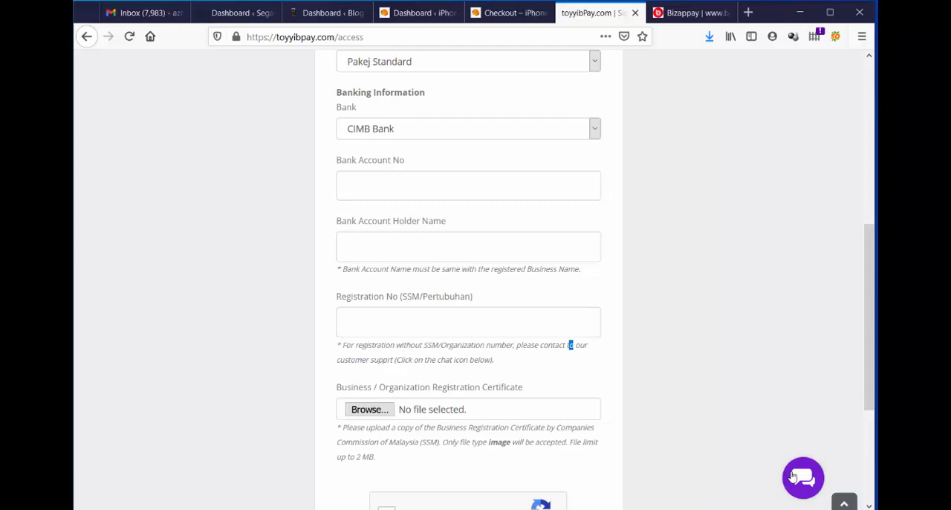
left_click(661, 382)
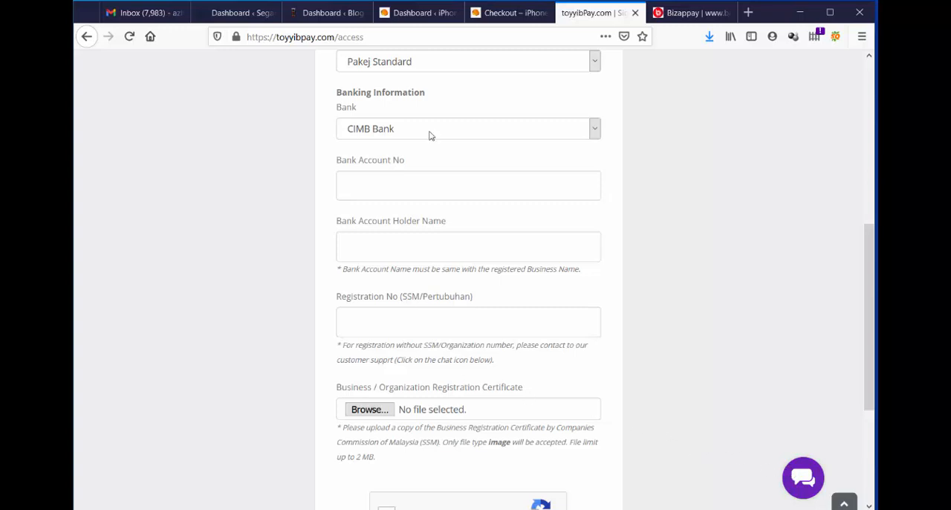
Switch back to the Bizappay website and log in to the account dashboard.
left_click(687, 15)
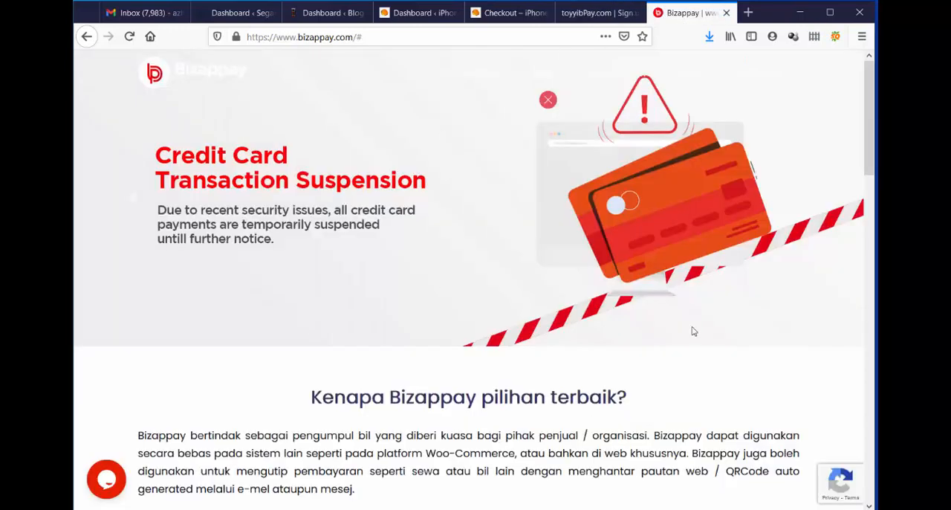
scroll(712, 331, "down", 3)
scroll(711, 327, "up", 1)
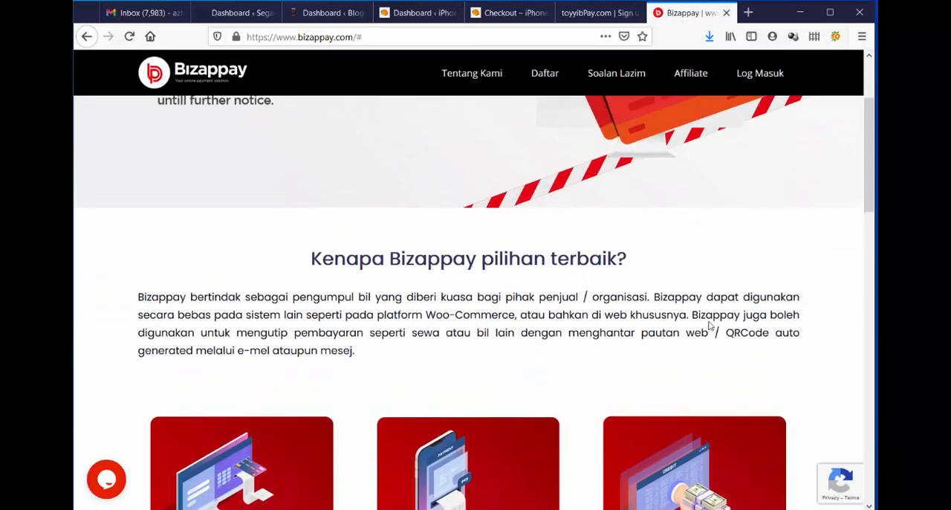
left_click(763, 77)
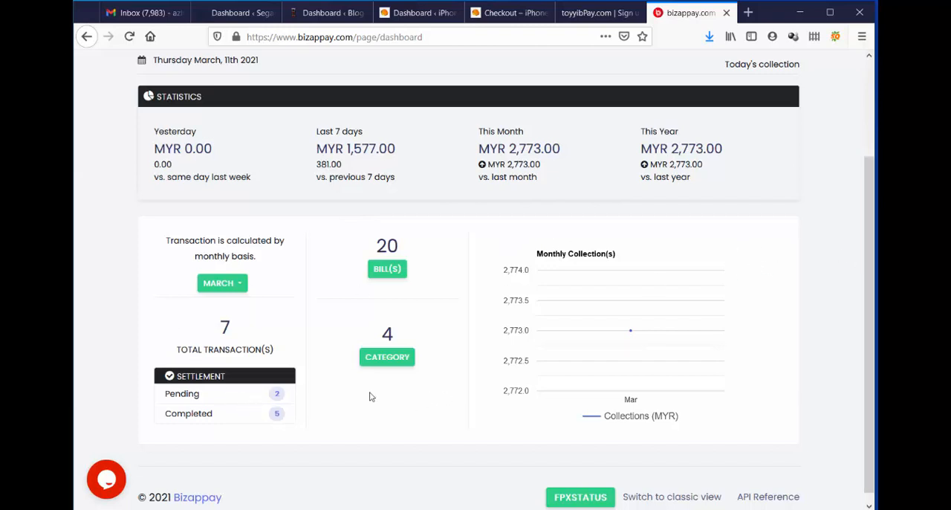
Review the collection statistics and settlement summary on the Bizappay dashboard, and return to the toyyibPay registration form.
scroll(550, 367, "up", 3)
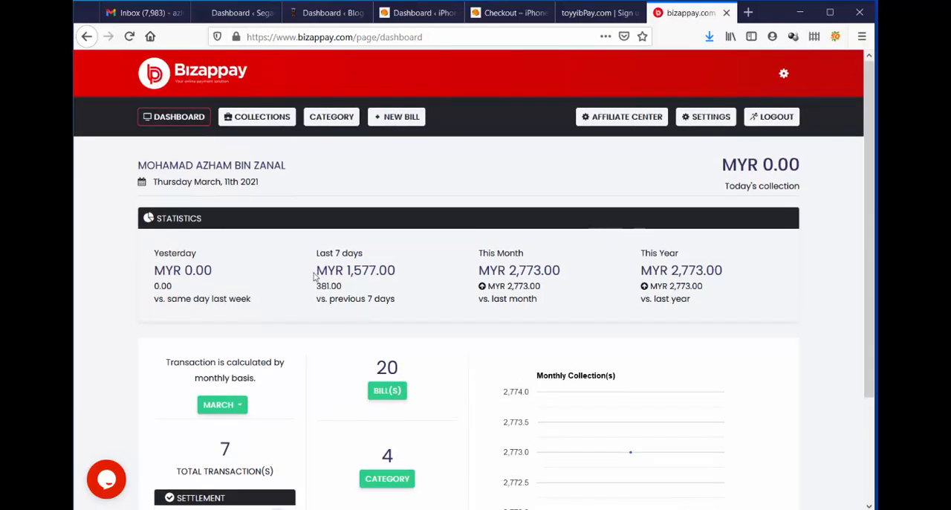
scroll(276, 427, "down", 3)
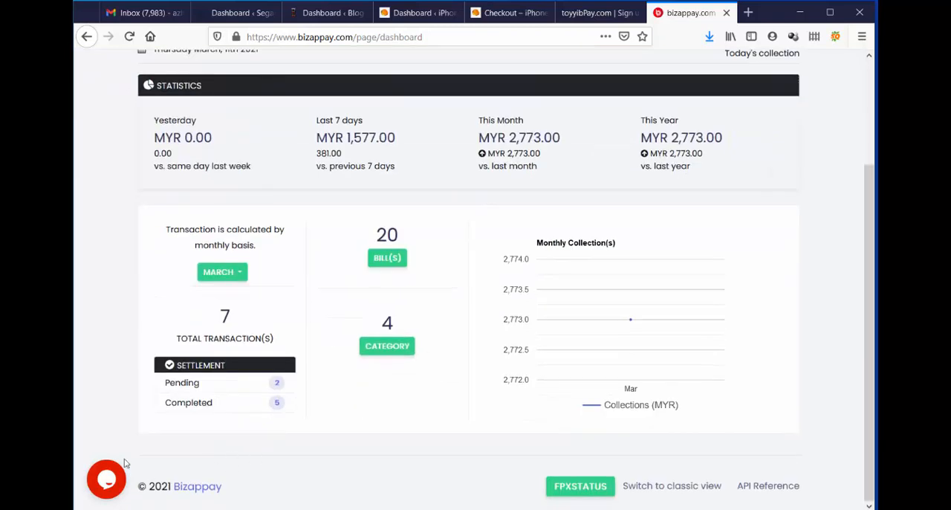
scroll(344, 353, "up", 3)
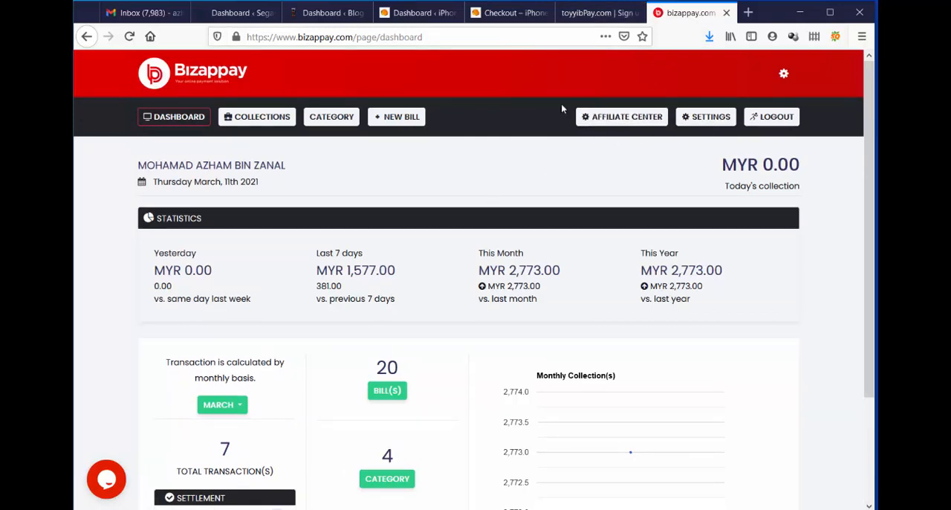
left_click(593, 13)
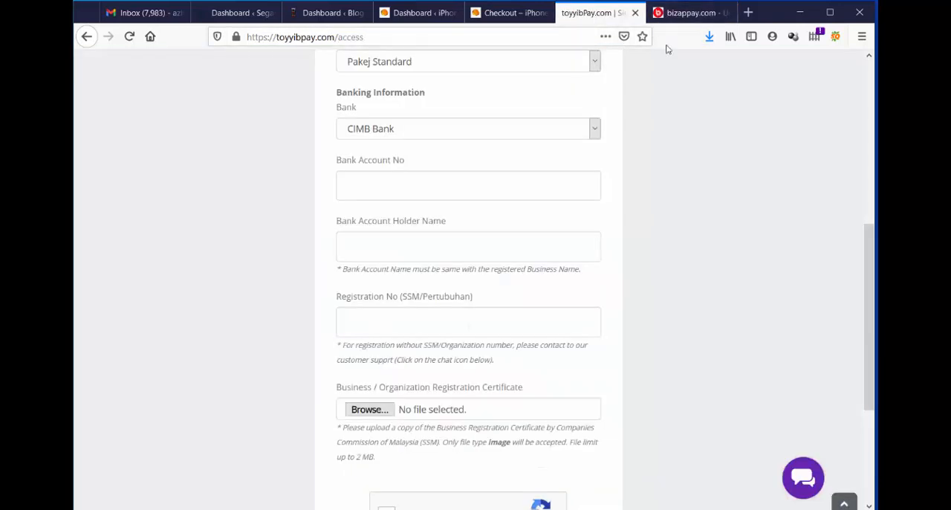
Open the toyyibPay login form, fill in the saved username and account password, complete the reCAPTCHA check, and log in.
scroll(717, 147, "up", 5)
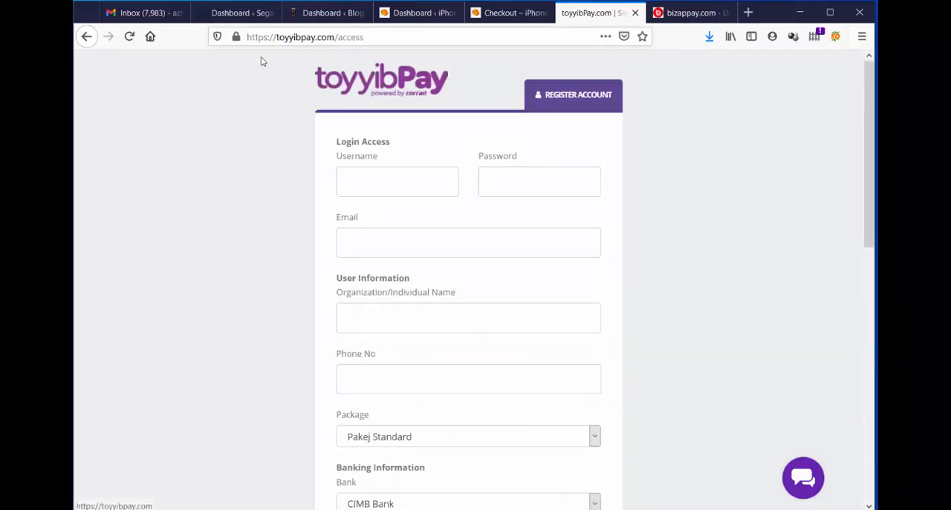
scroll(525, 182, "down", 10)
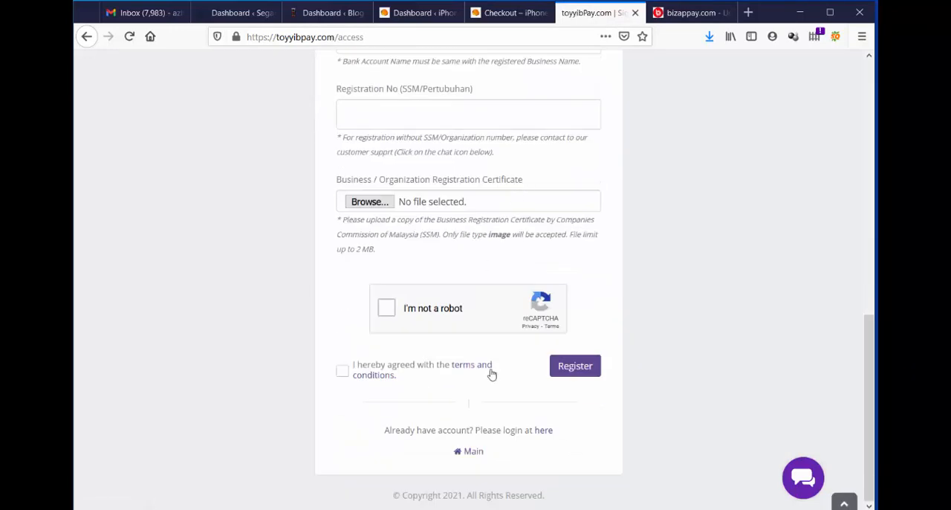
left_click(545, 433)
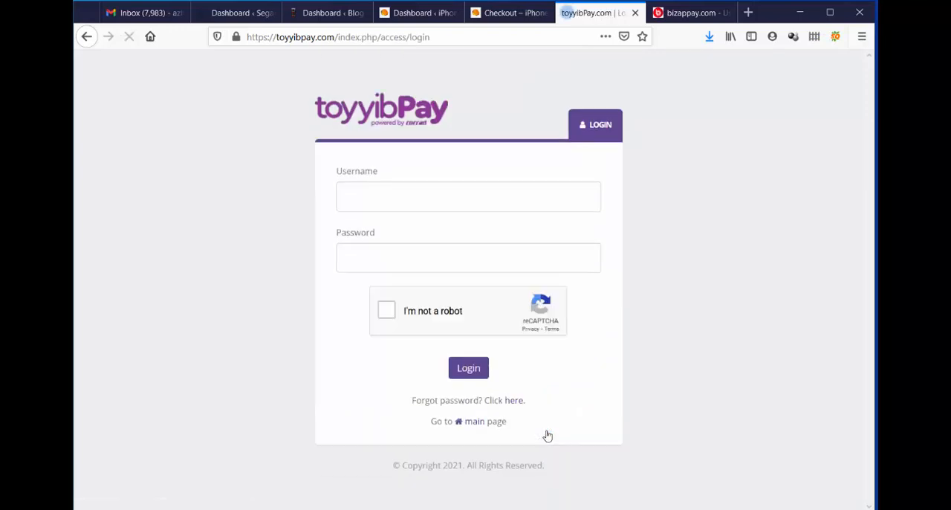
left_click(460, 193)
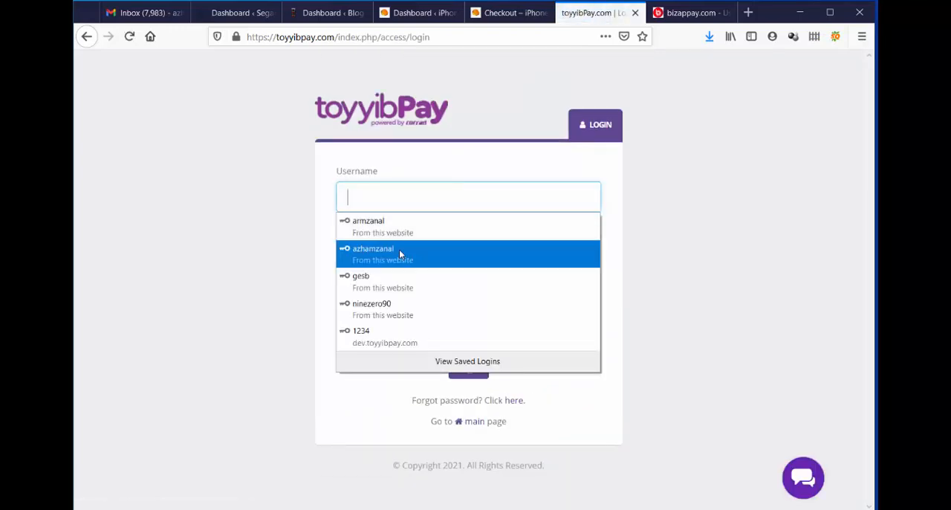
left_click(399, 250)
left_click(385, 312)
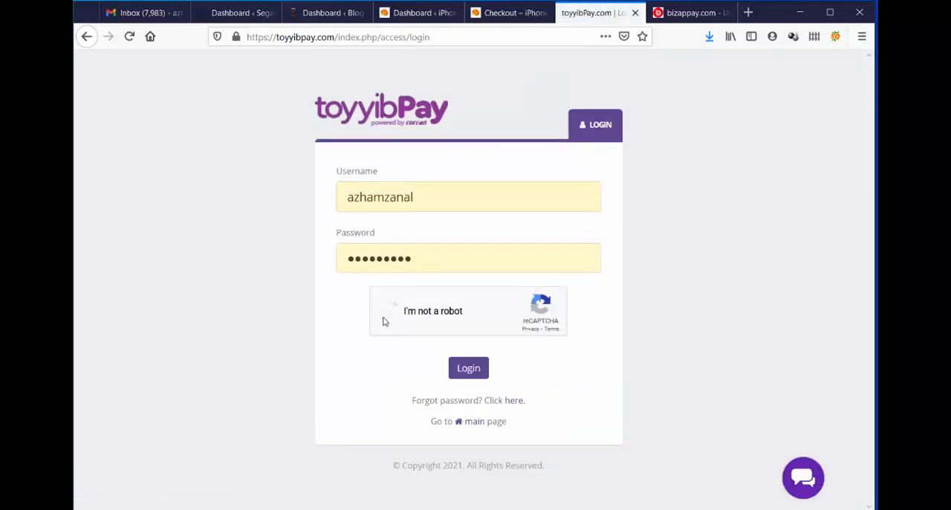
left_click(481, 364)
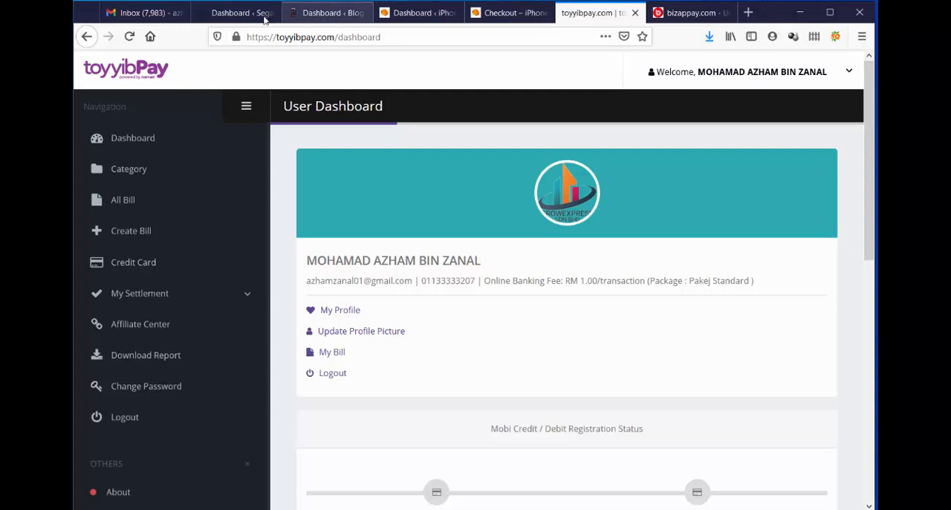
Switch to the iPhone Malaysia WordPress admin and search for new plugins with the keyword bizapp.
left_click(421, 20)
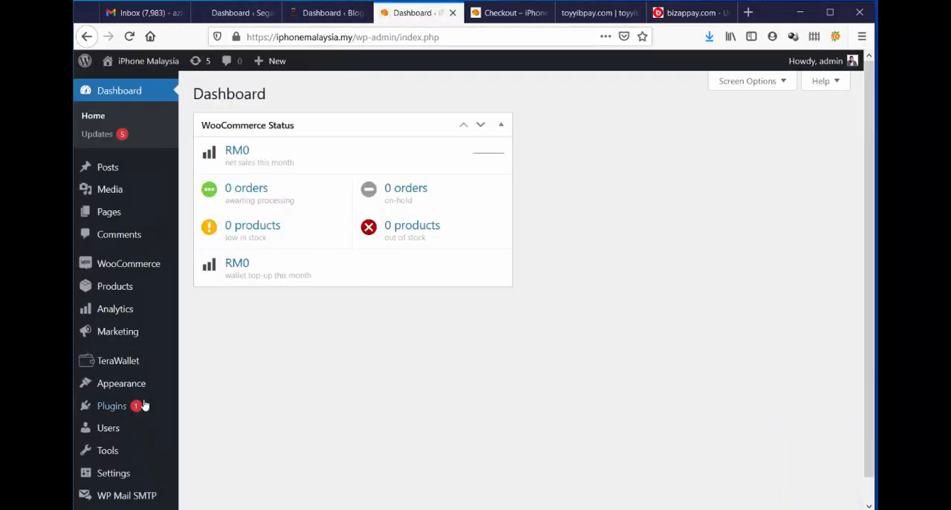
mouse_move(127, 415)
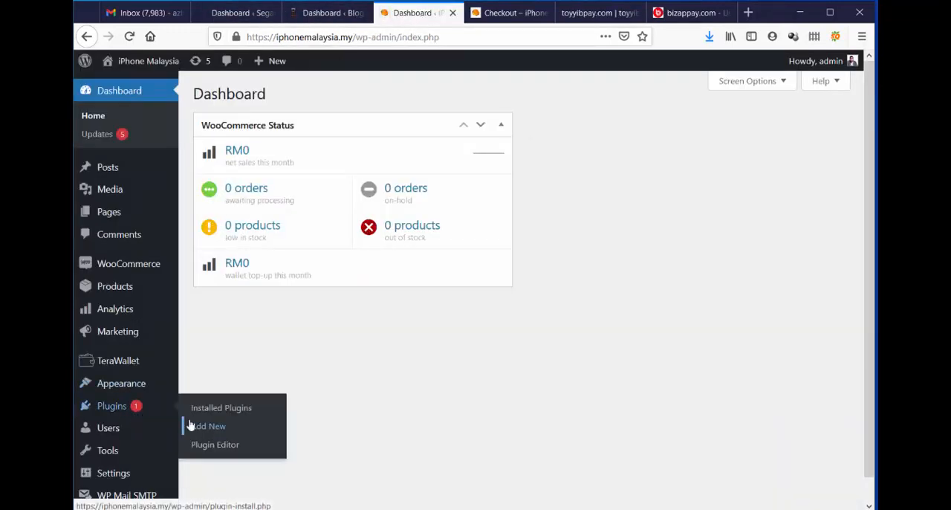
left_click(226, 428)
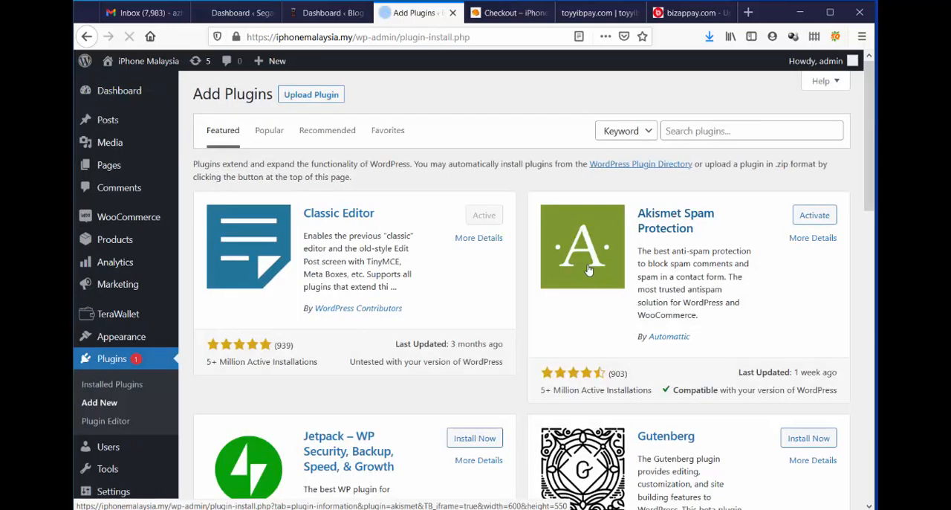
left_click(741, 131)
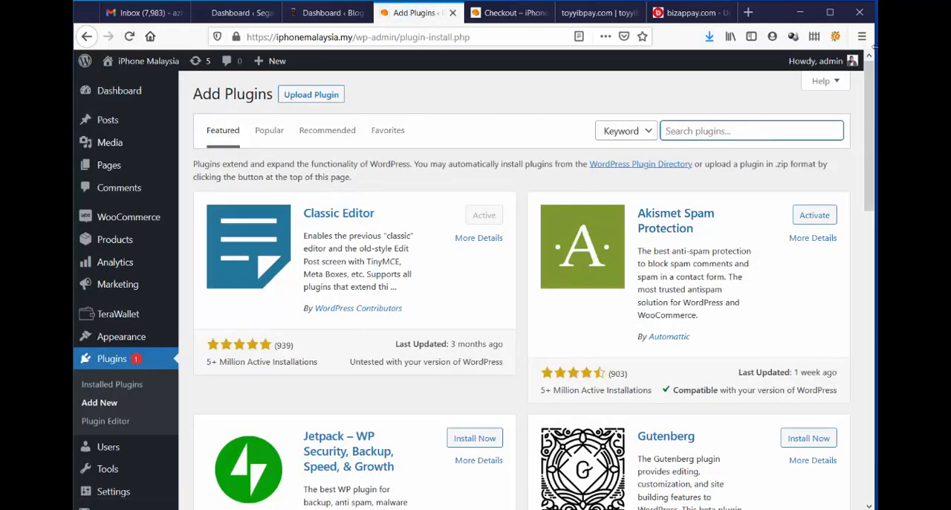
type("b")
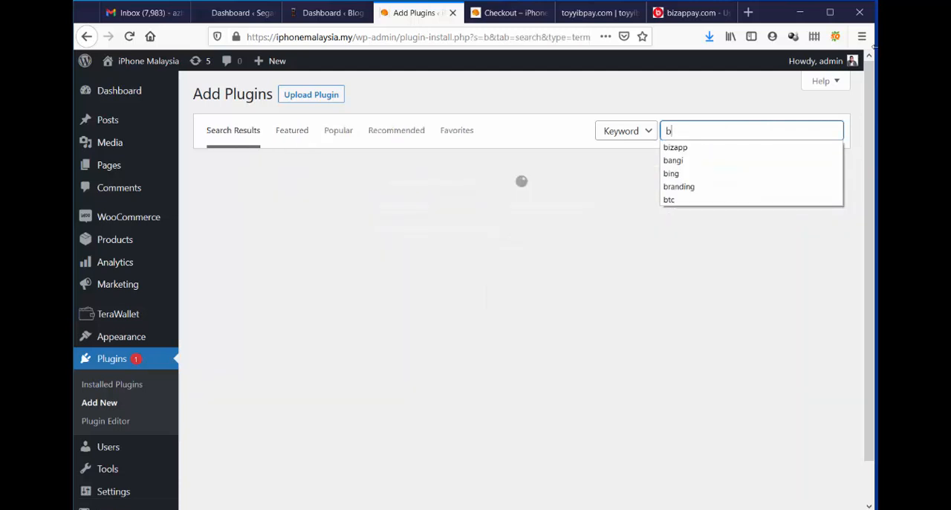
left_click(693, 152)
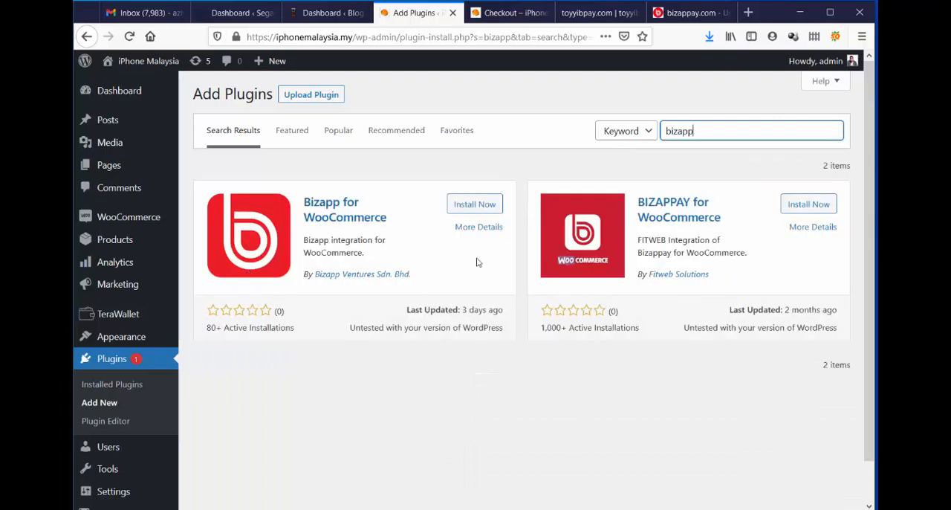
Check the active installations of BIZAPPAY for WooCommerce and install the plugin.
left_click_drag(546, 327, 585, 339)
left_click(598, 341)
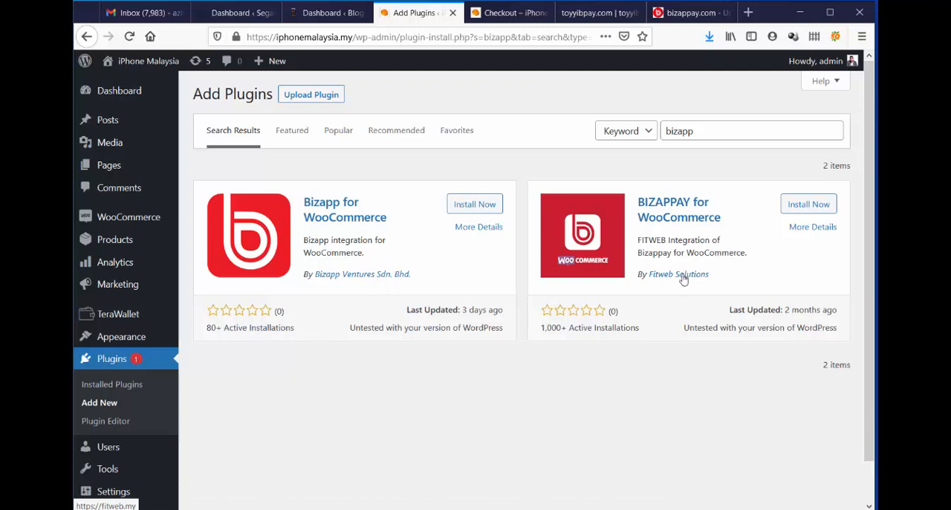
left_click(824, 207)
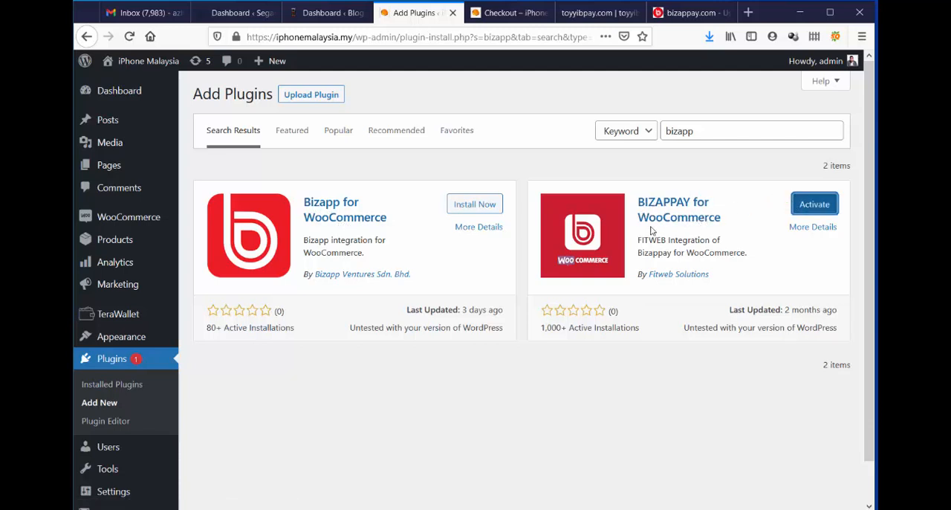
Search for the toyyibpay plugin, then install and activate toyyibPay for WooCommerce.
left_click_drag(701, 134, 642, 144)
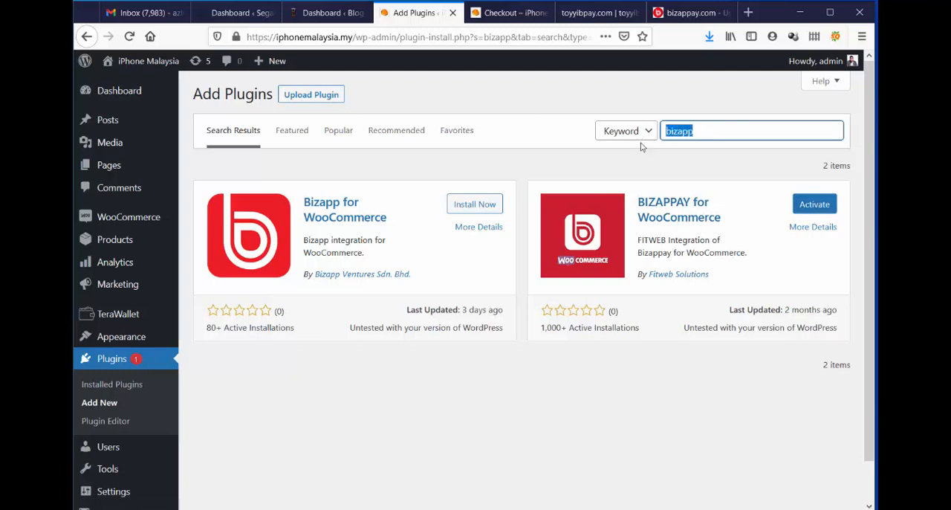
type("t")
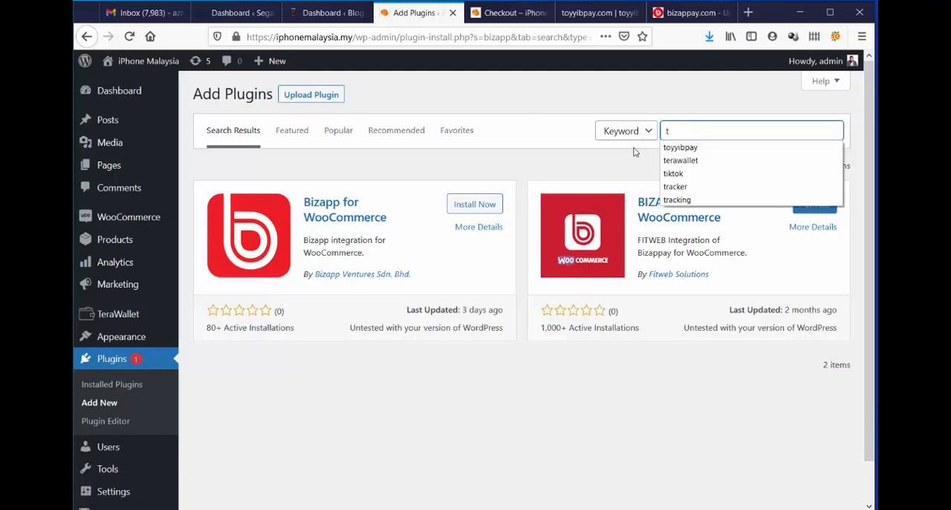
type("oyyibpay")
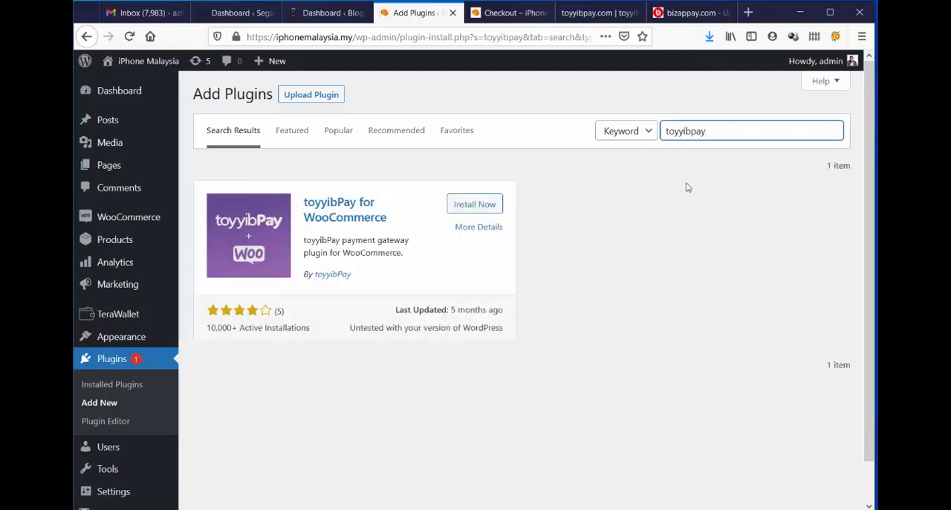
left_click(486, 205)
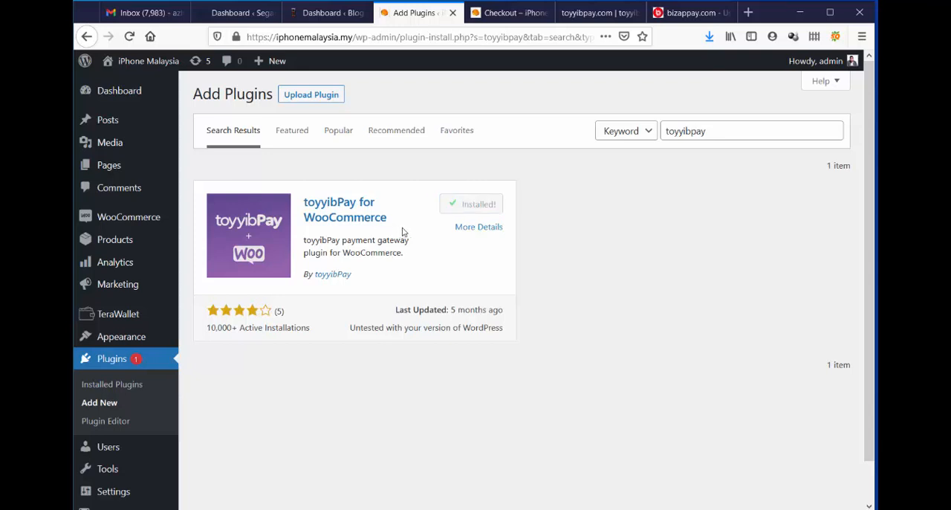
left_click(486, 204)
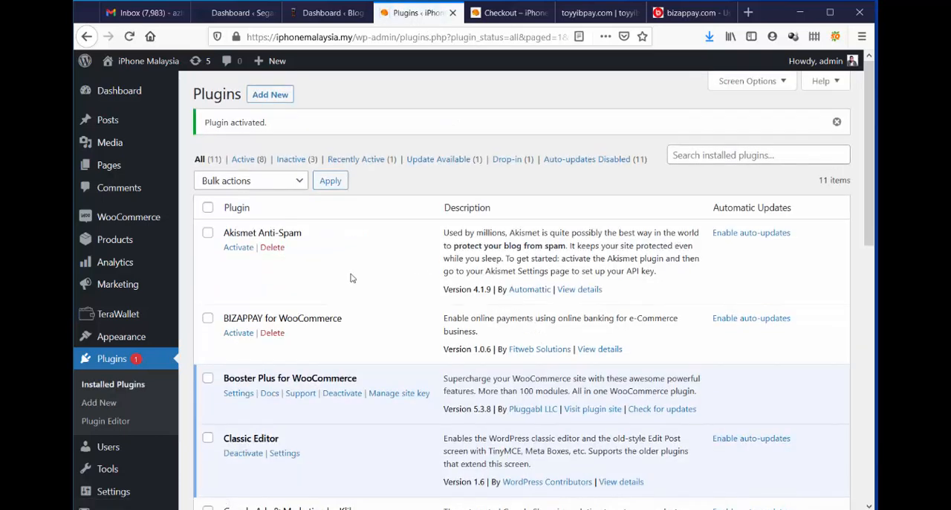
scroll(354, 275, "down", 5)
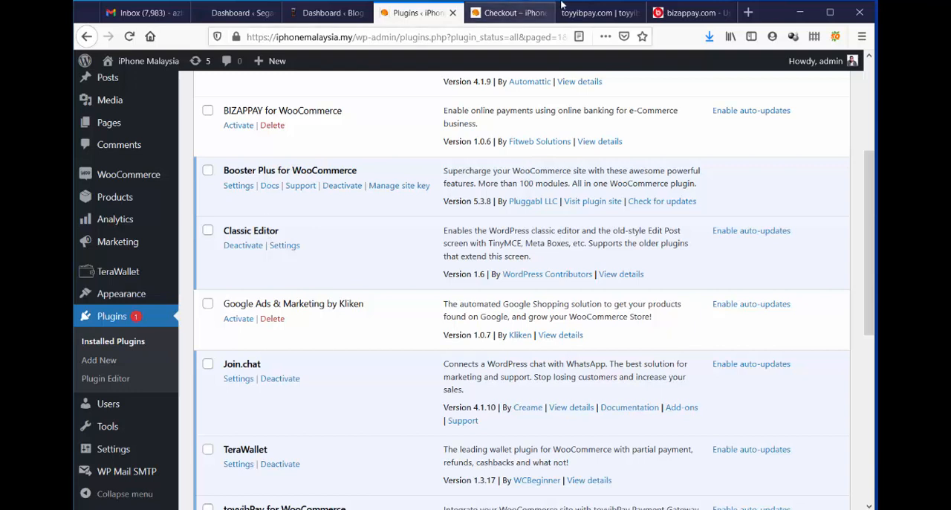
Switch to the toyyibPay dashboard and open the form for adding a new category.
left_click(591, 12)
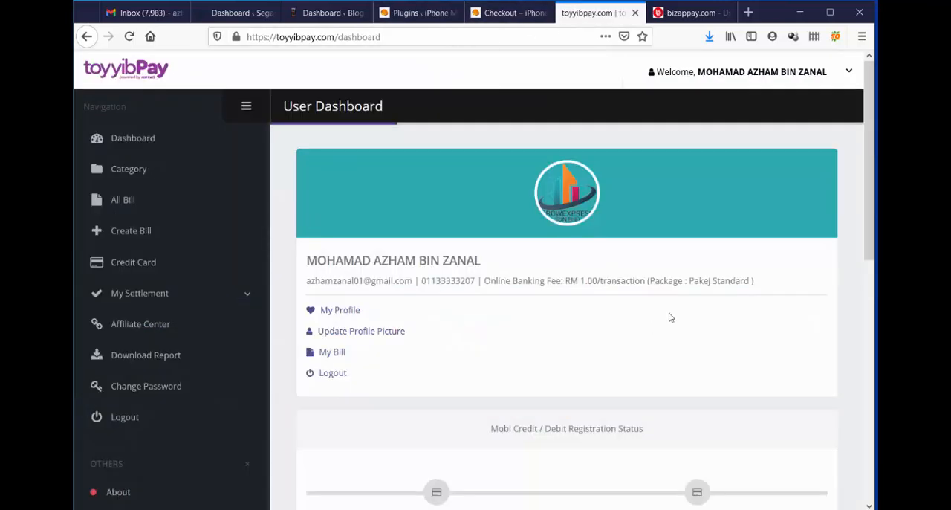
left_click(125, 177)
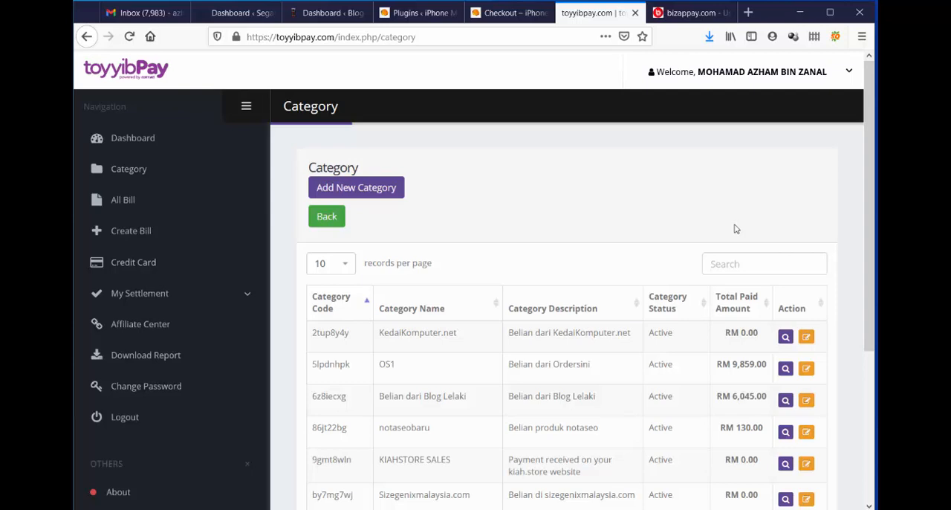
left_click(674, 21)
left_click(586, 20)
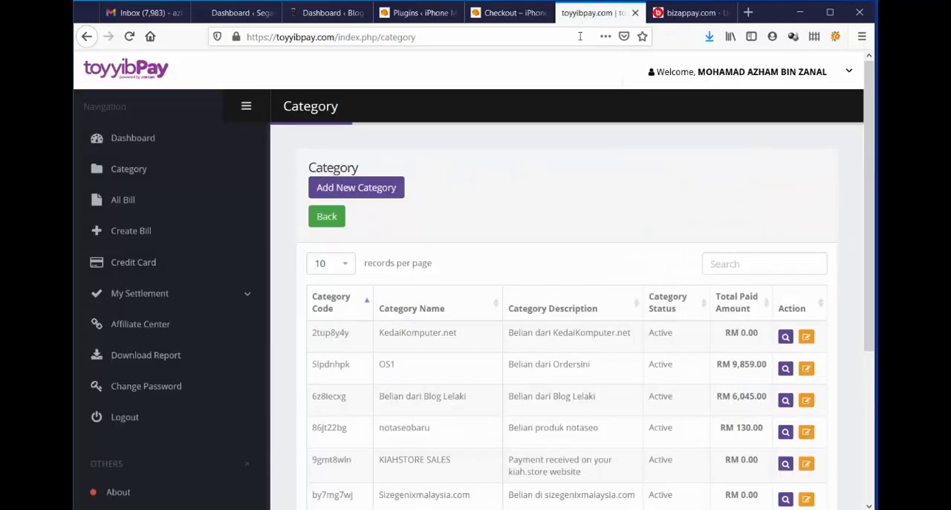
left_click(315, 188)
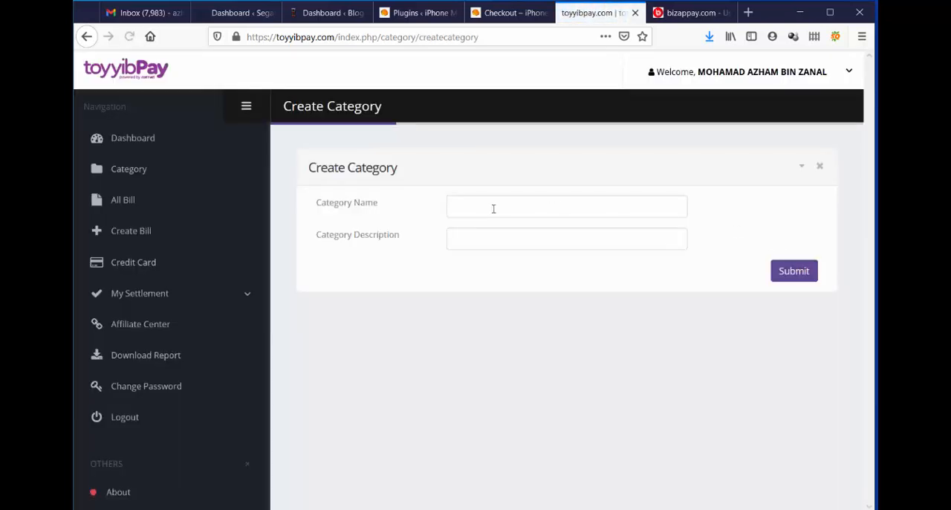
Create a toyyibPay category named iphonemalaysia.my with the description "Belian di iphonemalaysia.my".
left_click(491, 208)
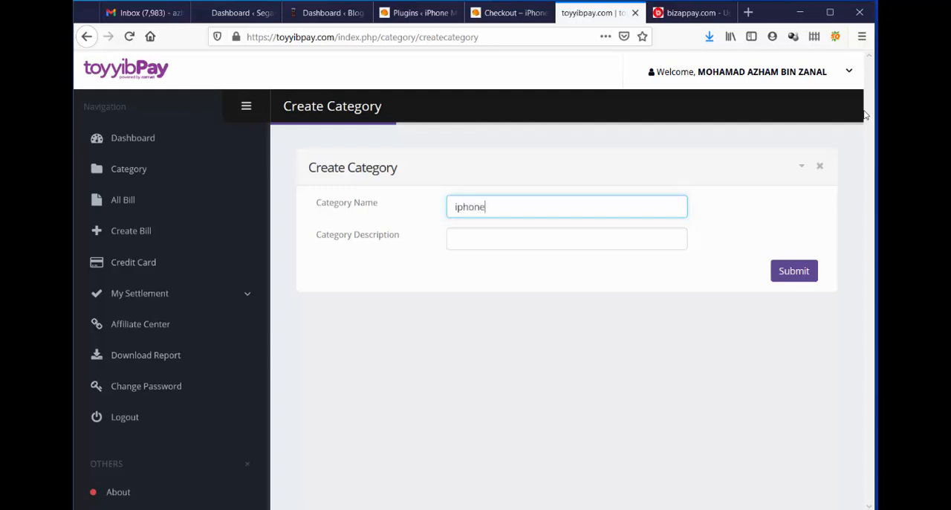
type("malaysia.mB")
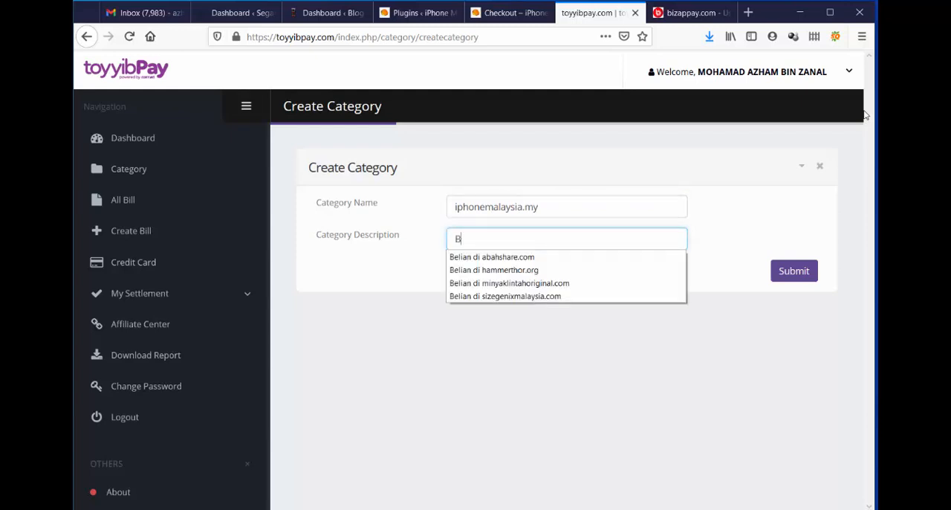
type("elian di ipho")
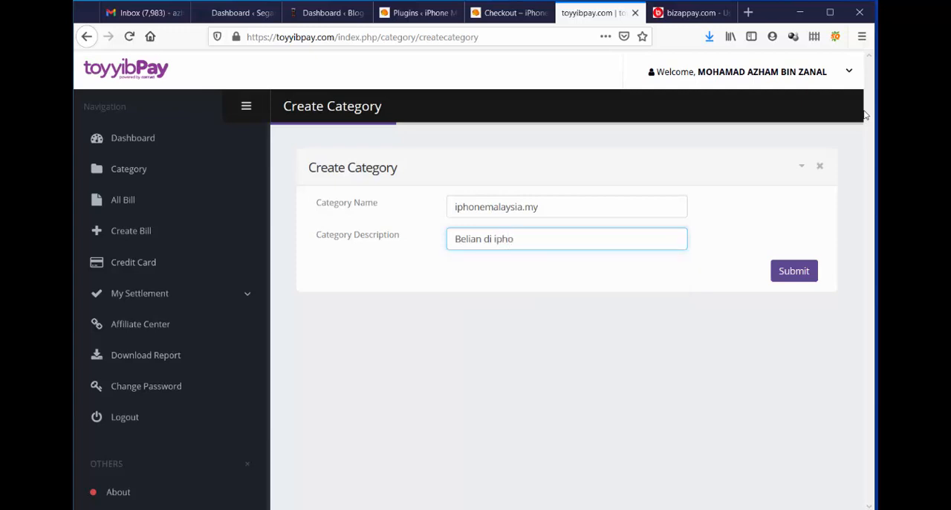
type("nemalaysia.my")
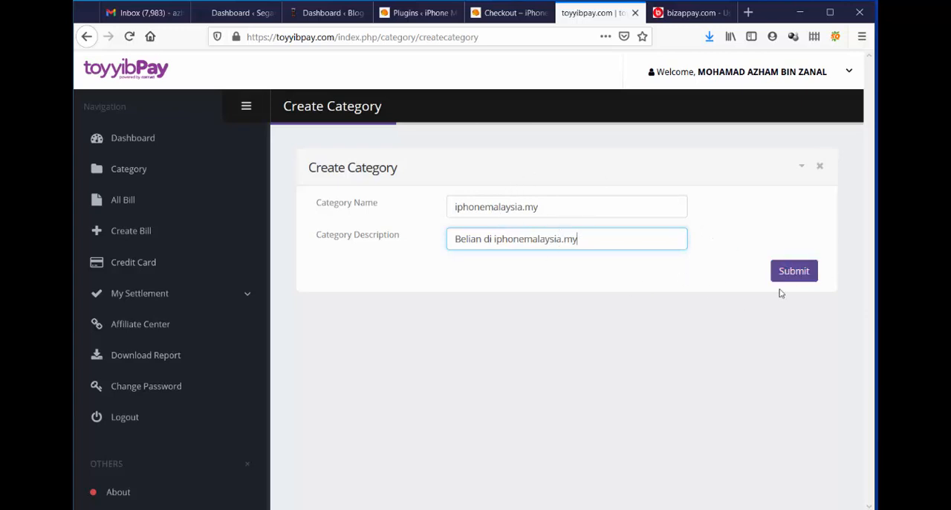
left_click(810, 273)
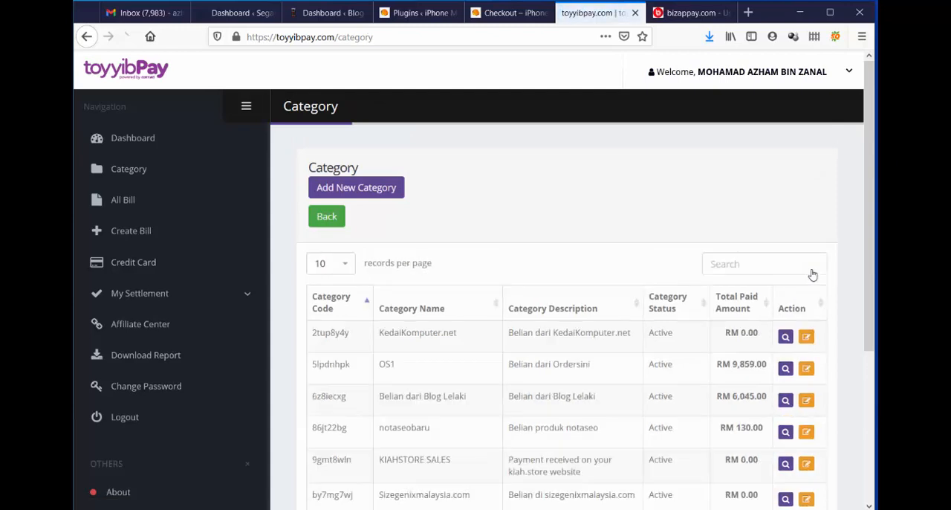
Copy the category code of the KedaiKomputer.net entry in the toyyibPay category list.
double_click(326, 332)
right_click(326, 335)
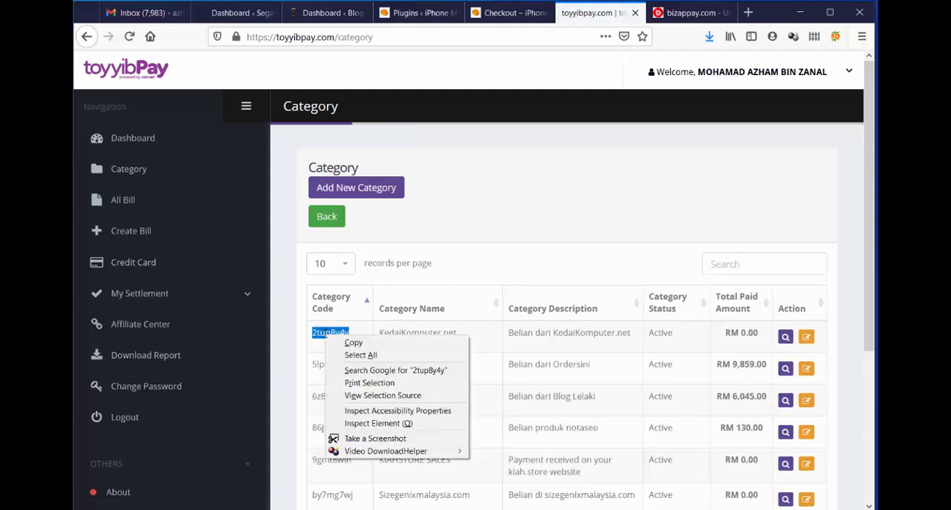
left_click(352, 346)
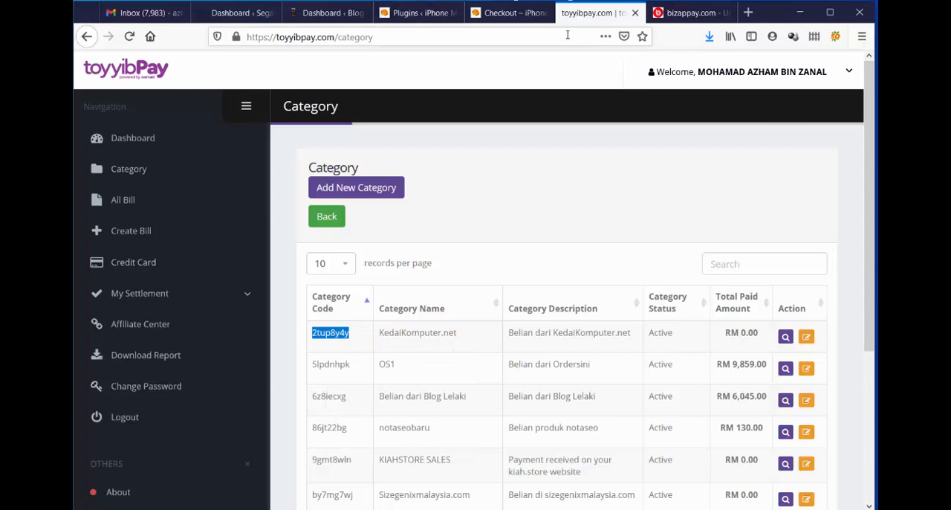
Return to the iPhone Malaysia WordPress plugin list and open the settings of toyyibPay for WooCommerce.
left_click(412, 13)
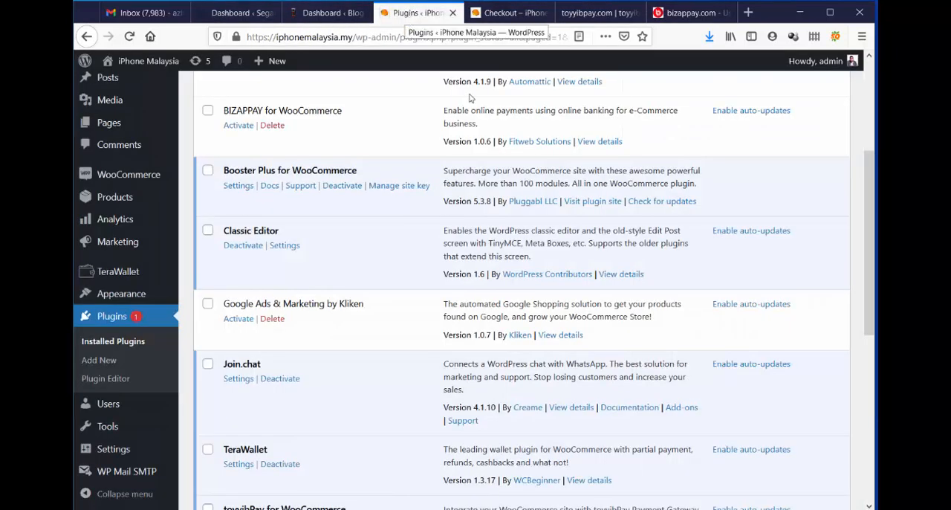
scroll(359, 243, "down", 3)
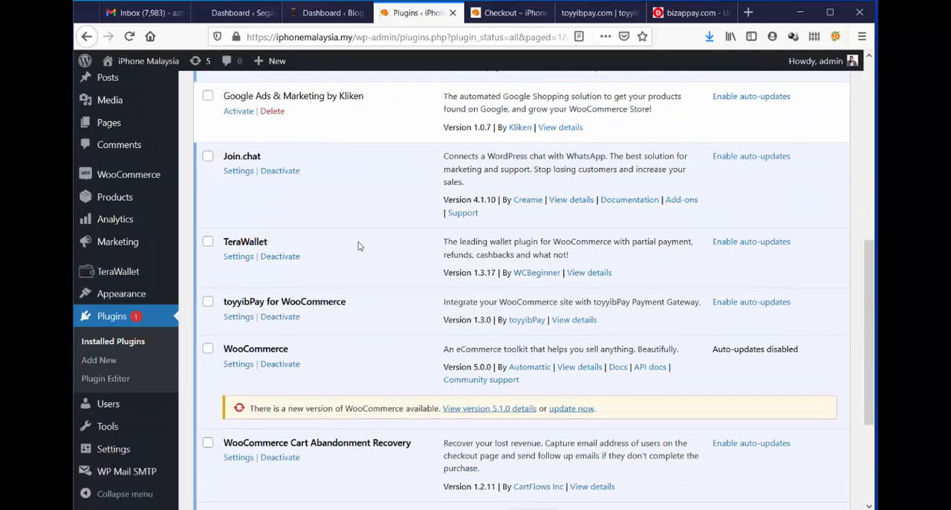
left_click(244, 325)
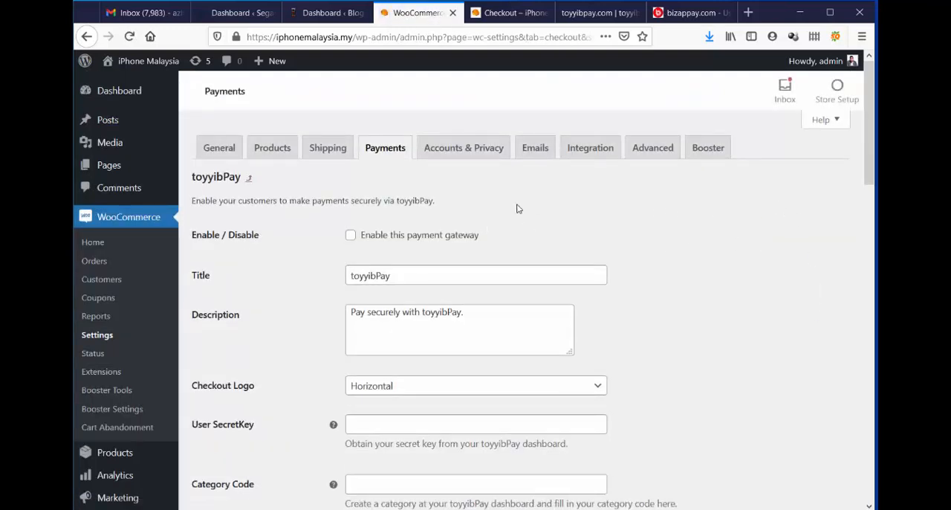
scroll(771, 261, "down", 2)
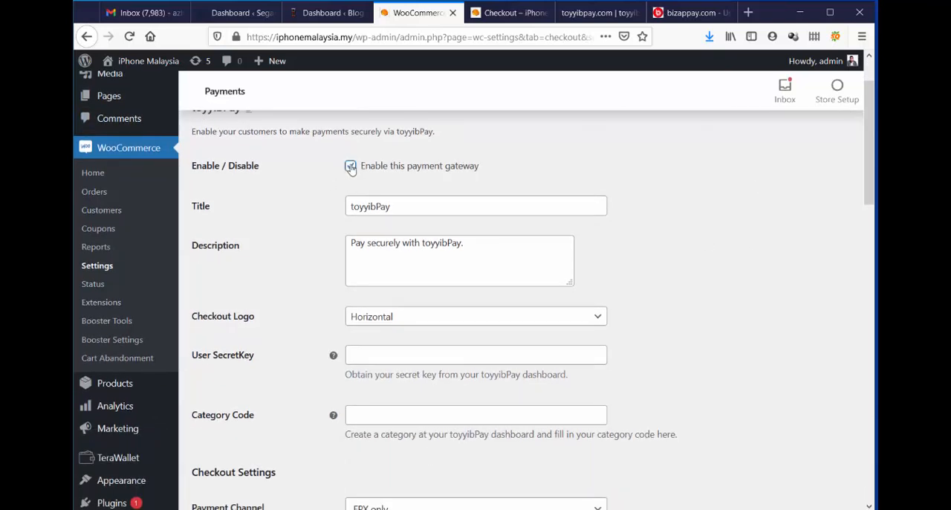
Enable the toyyibPay payment gateway and paste the copied KedaiKomputer.net category code as its category code.
left_click(350, 166)
scroll(370, 269, "down", 3)
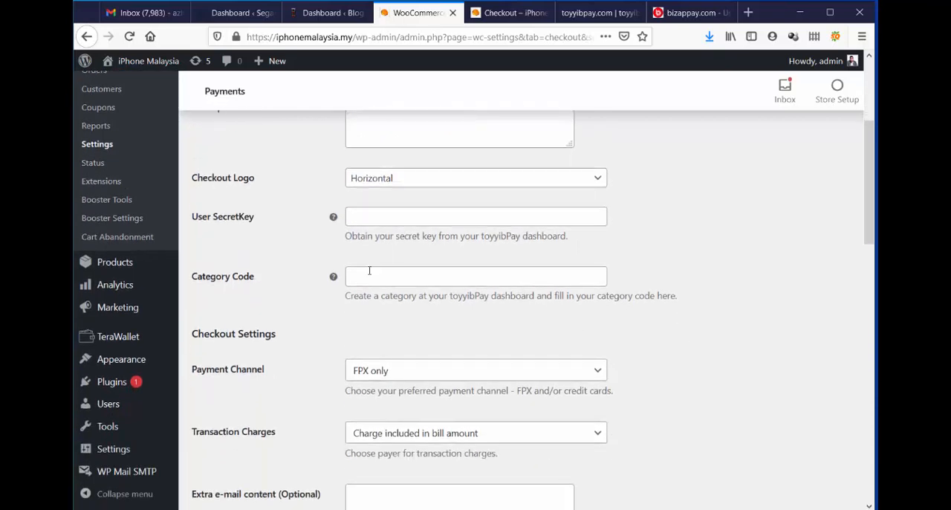
left_click(372, 277)
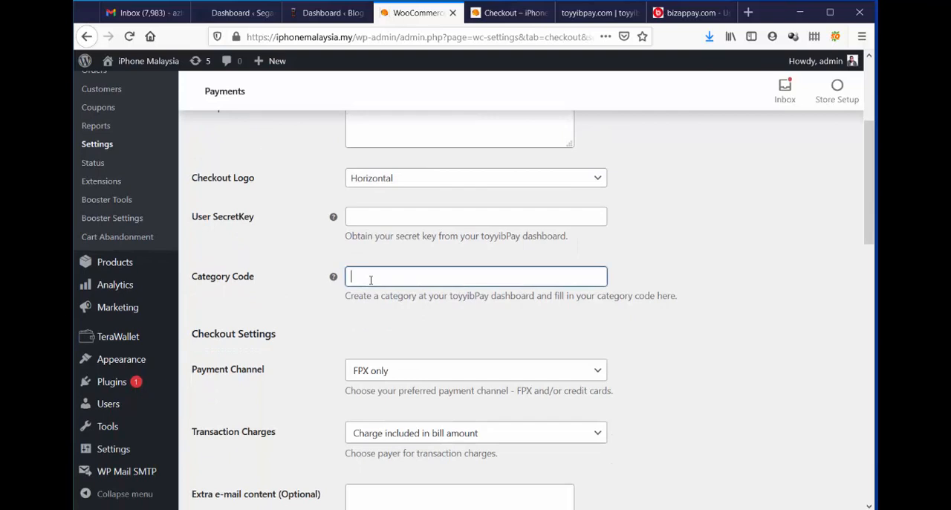
right_click(371, 278)
left_click(400, 330)
Copy the user secret key from the settings section of the toyyibPay user dashboard.
left_click(594, 14)
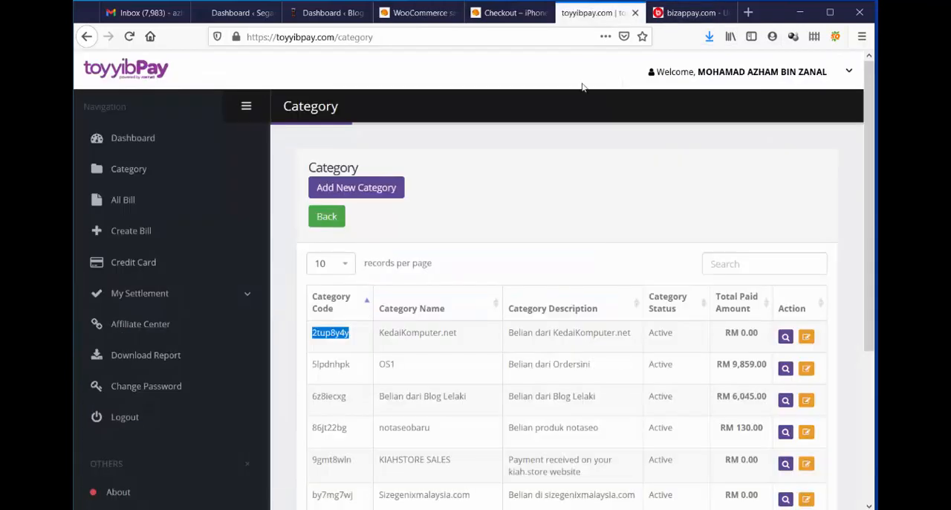
left_click(150, 138)
scroll(788, 220, "down", 2)
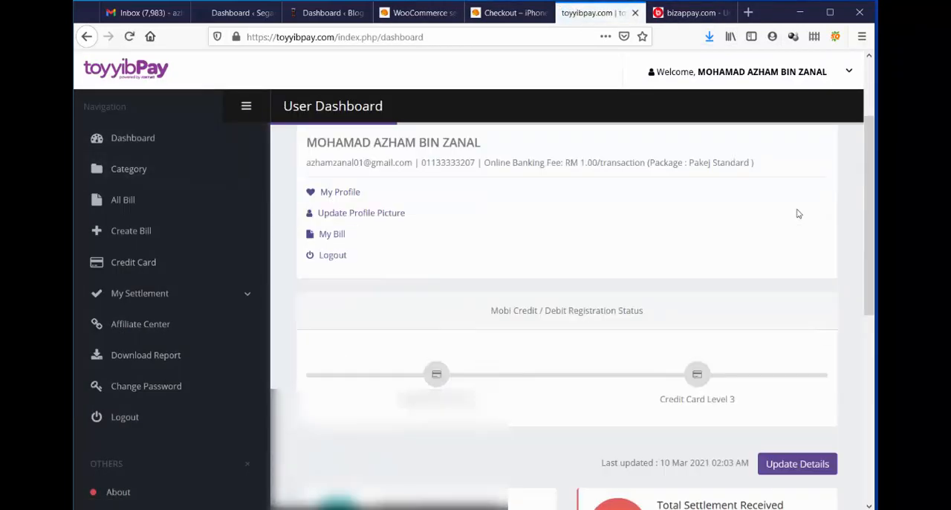
scroll(798, 213, "down", 5)
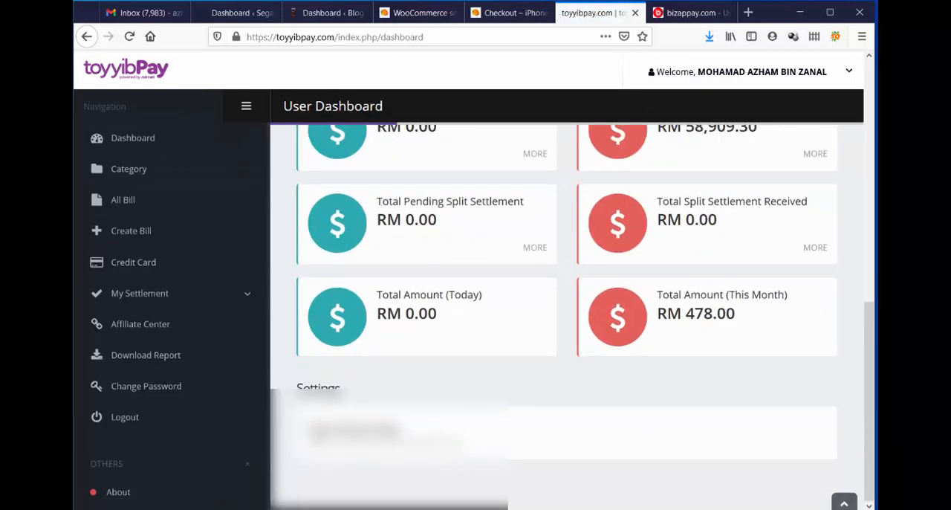
left_click_drag(308, 442, 463, 445)
right_click(431, 443)
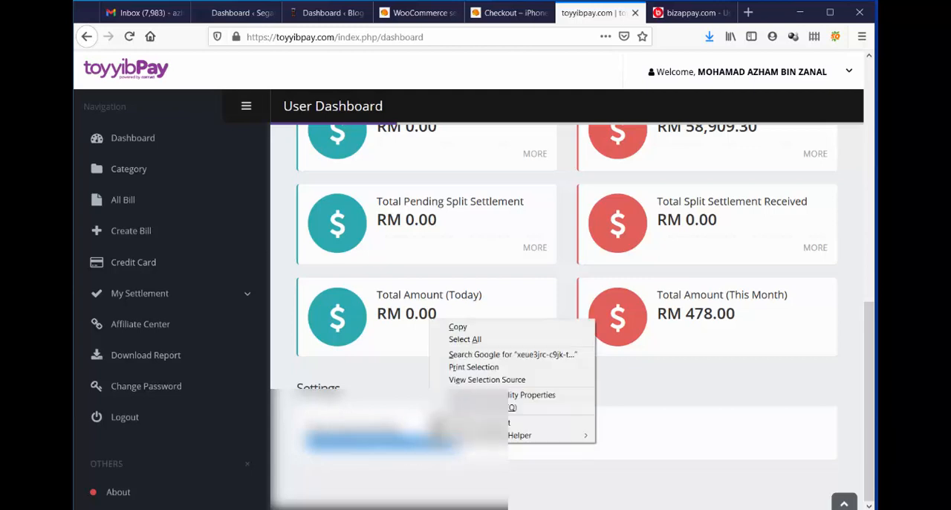
left_click(483, 333)
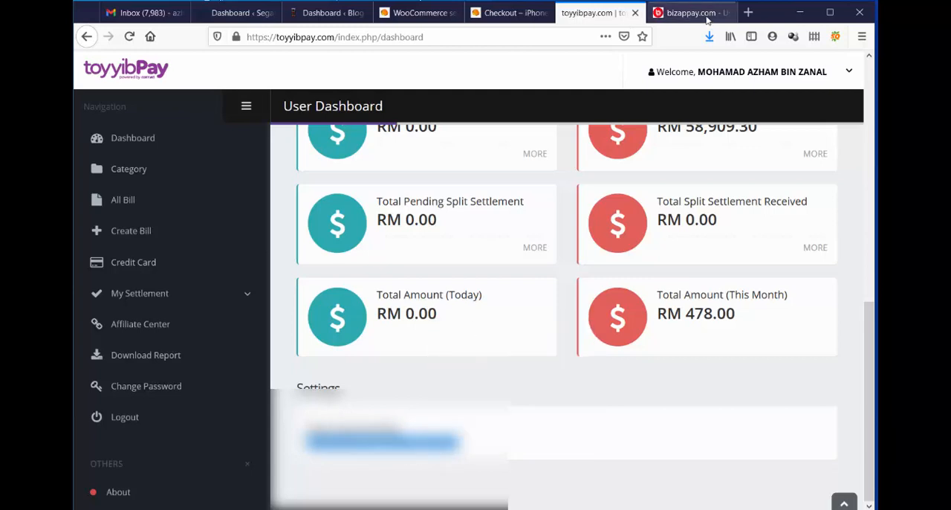
Return to the WooCommerce toyyibPay settings and paste the copied key as the User SecretKey.
left_click(422, 14)
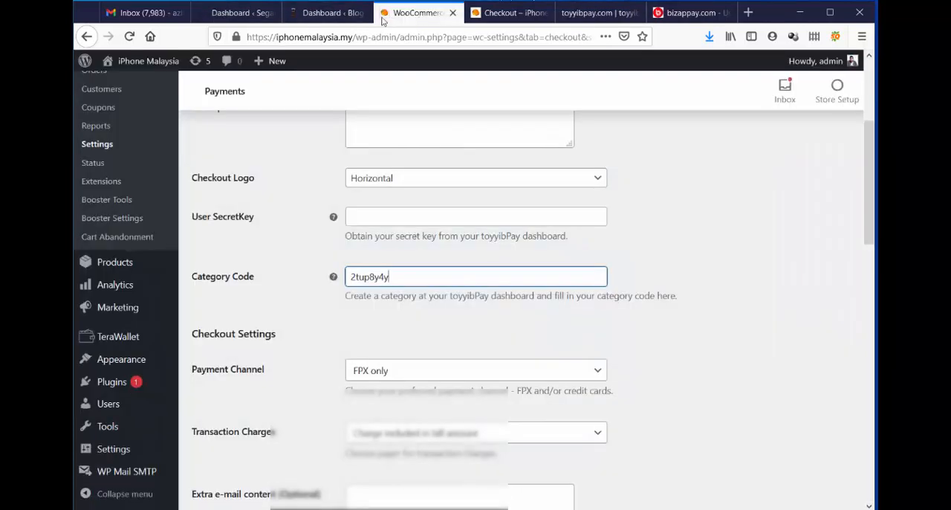
left_click(387, 220)
right_click(387, 220)
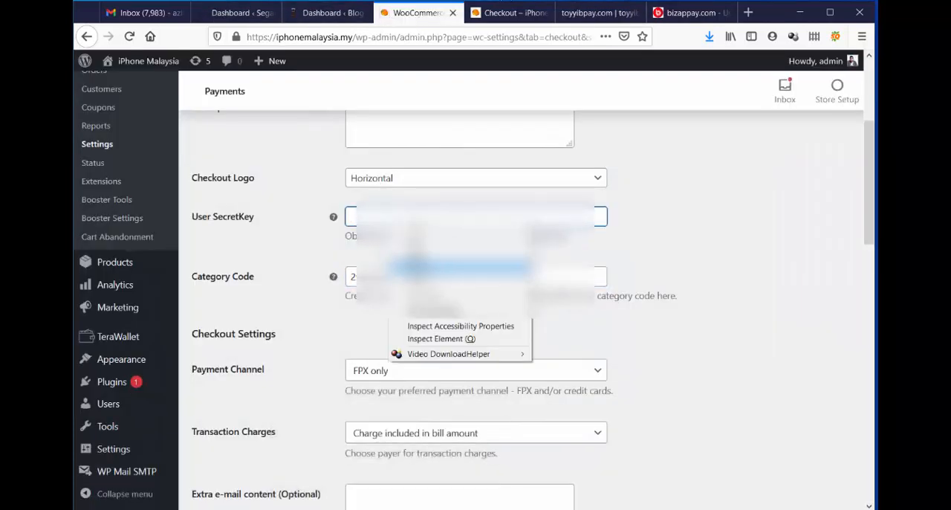
left_click(416, 265)
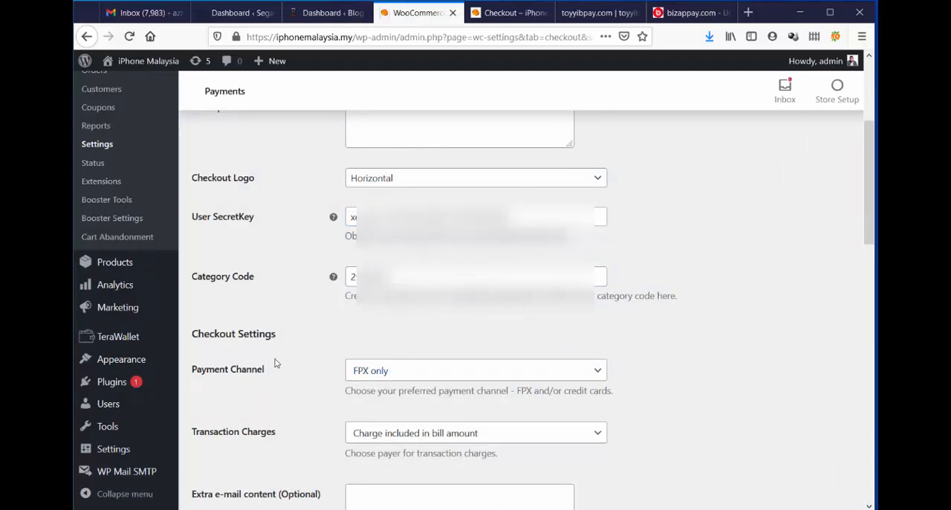
Set the gateway's payment channel to FPX and Credit/Debit Card.
left_click(499, 376)
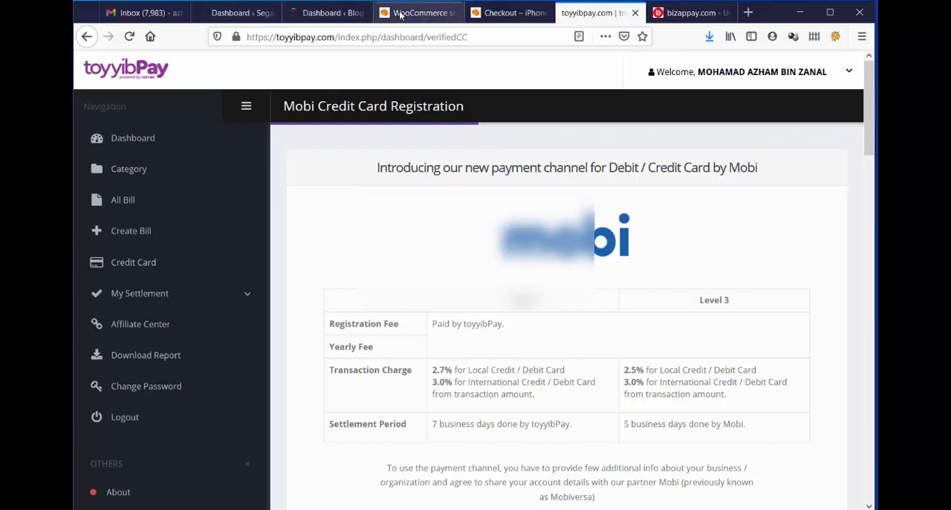
left_click(400, 14)
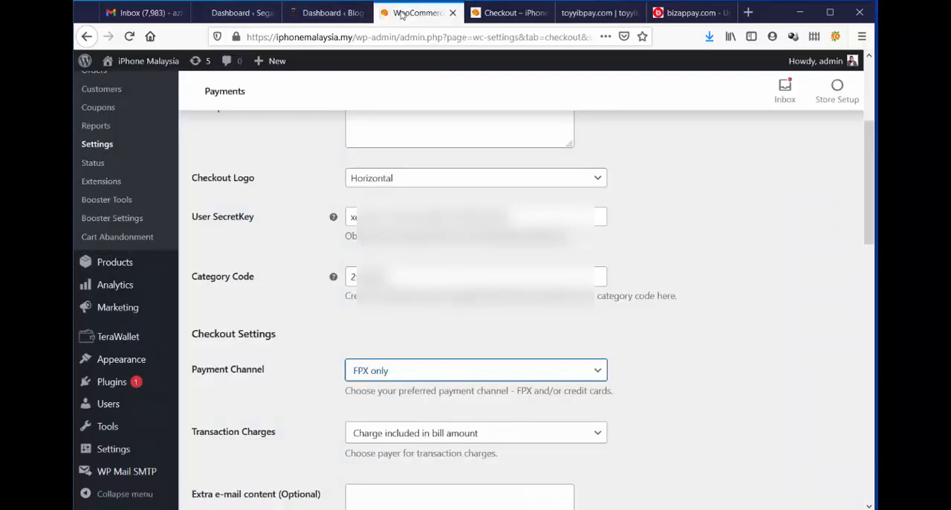
left_click(426, 379)
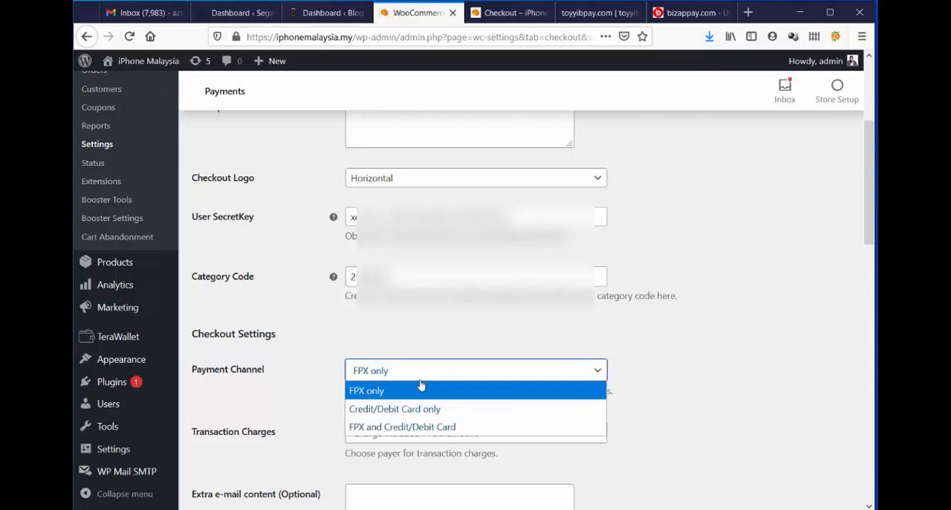
left_click(399, 432)
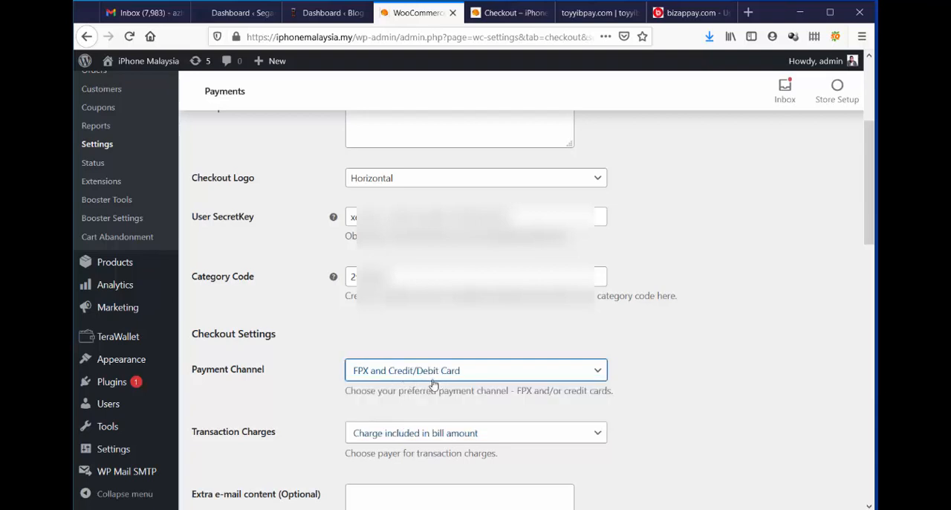
left_click(731, 364)
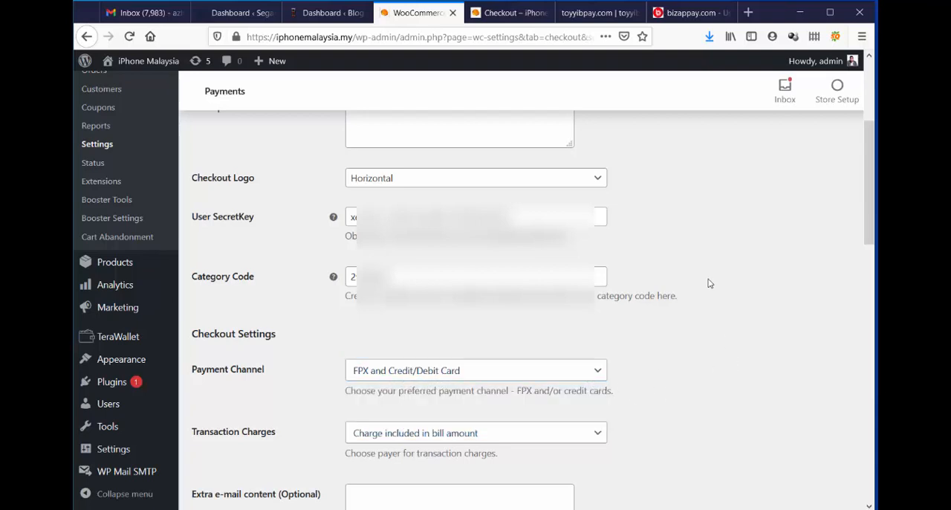
Check toyyibPay's Mobi credit card registration page and user dashboard, plus the store's checkout page, and return to the gateway settings.
scroll(709, 283, "down", 3)
left_click(604, 13)
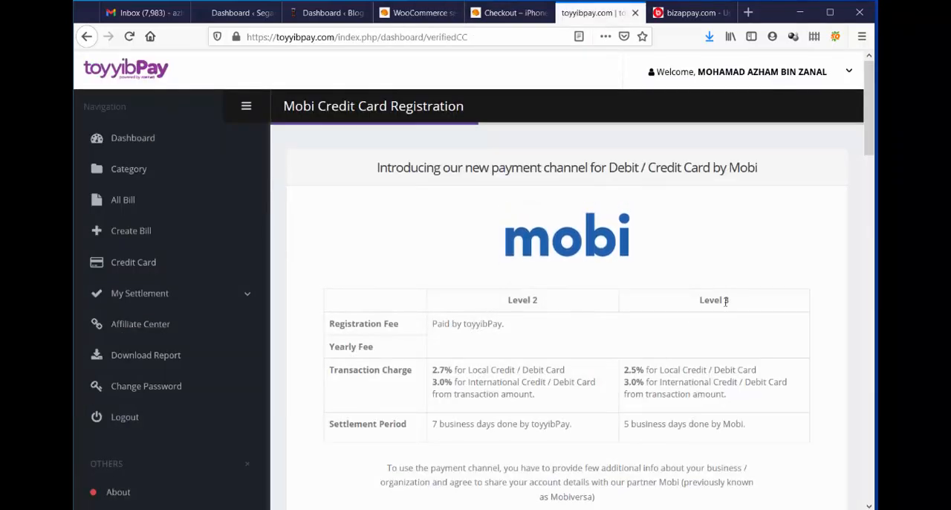
left_click(137, 138)
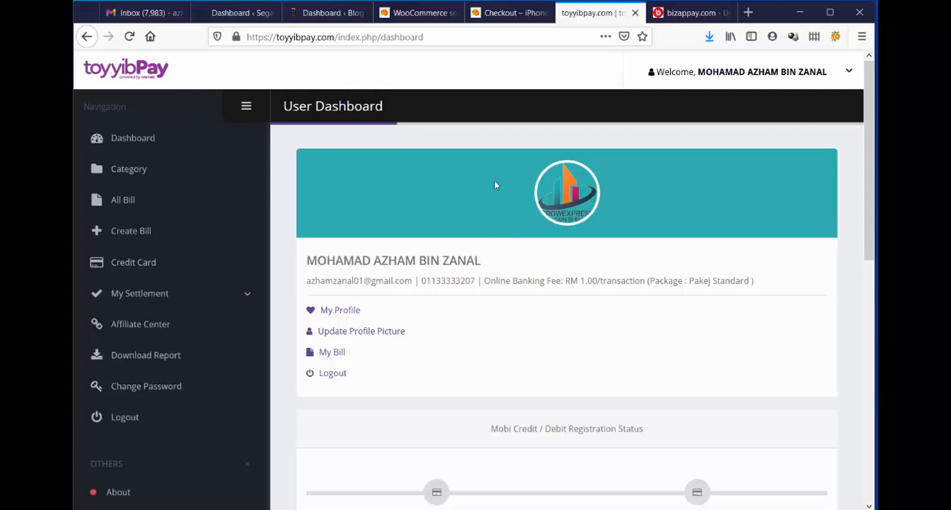
left_click(529, 15)
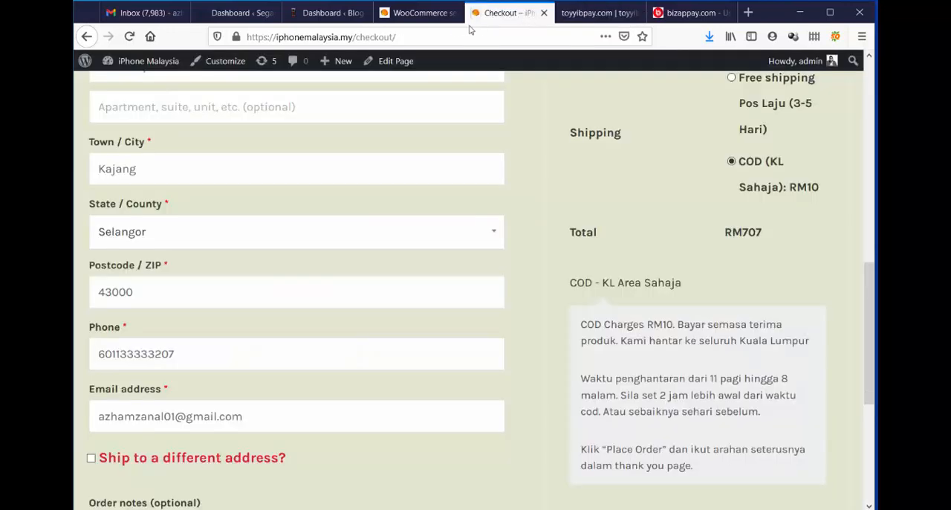
left_click(418, 15)
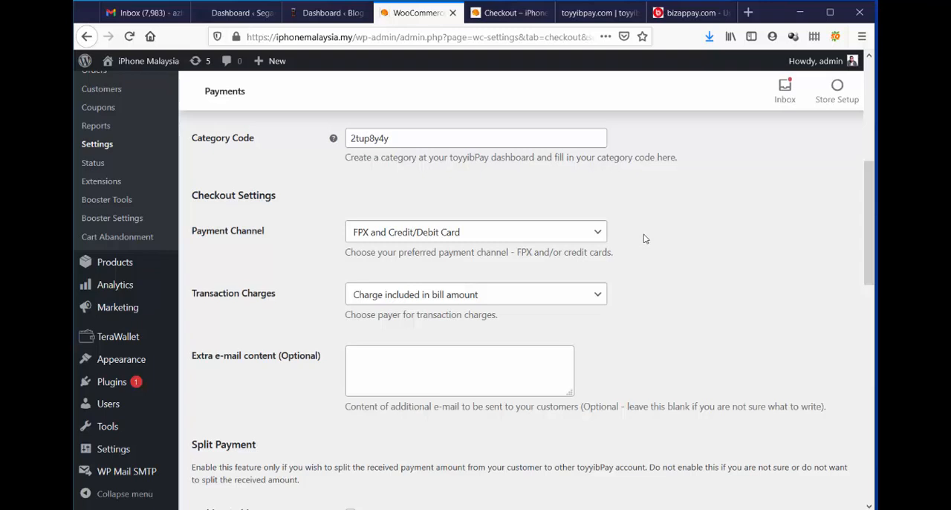
Review the split payment and development mode options without enabling them, and save the toyyibPay gateway settings.
scroll(645, 238, "down", 5)
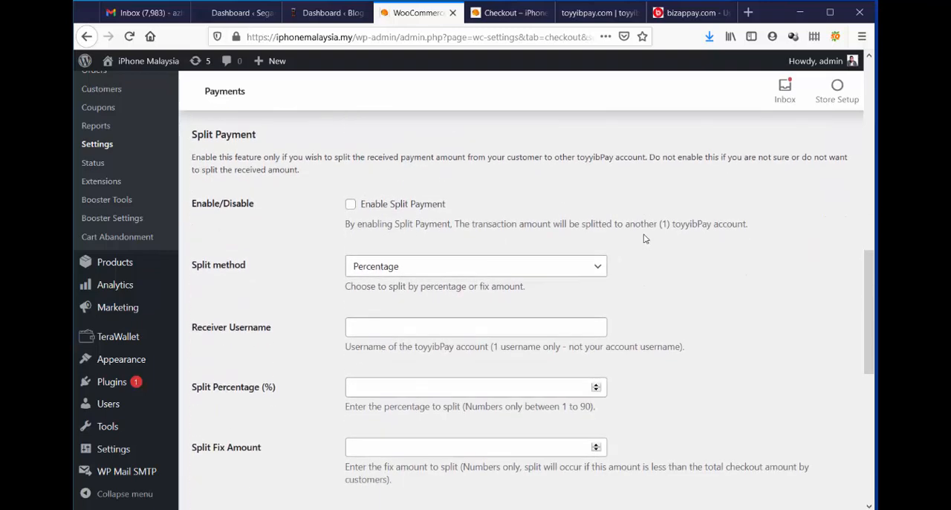
scroll(643, 238, "up", 3)
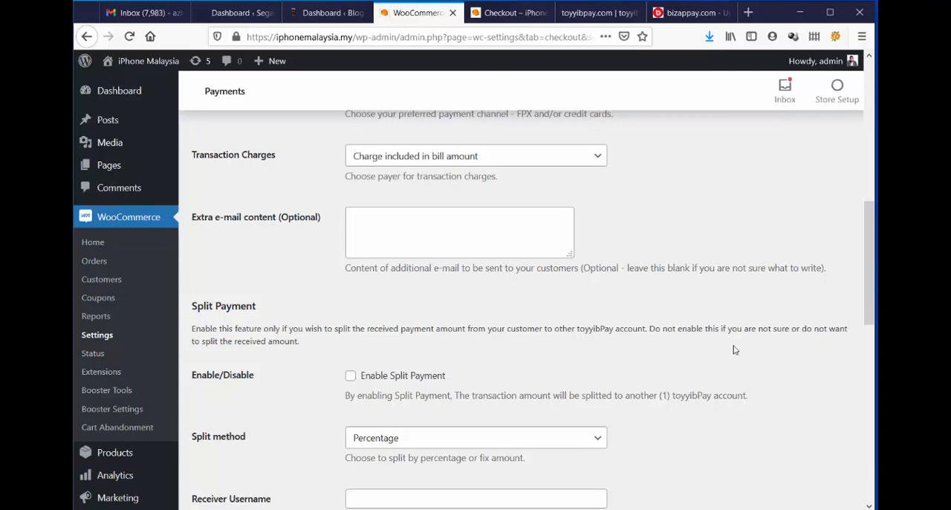
scroll(669, 327, "down", 2)
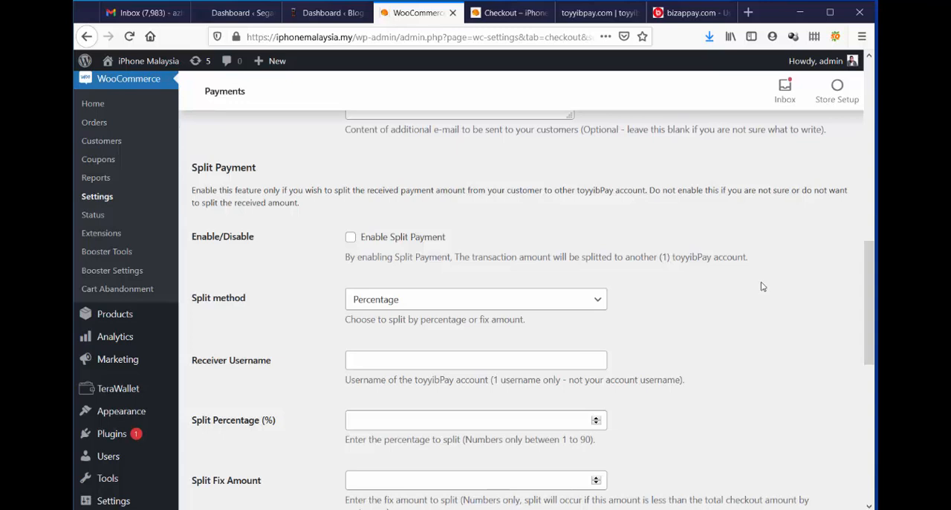
left_click(393, 361)
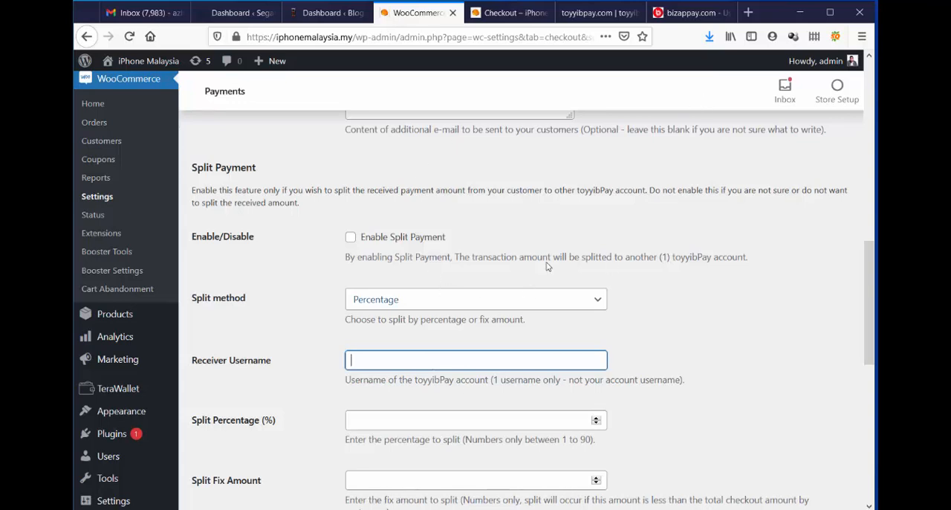
left_click(744, 268)
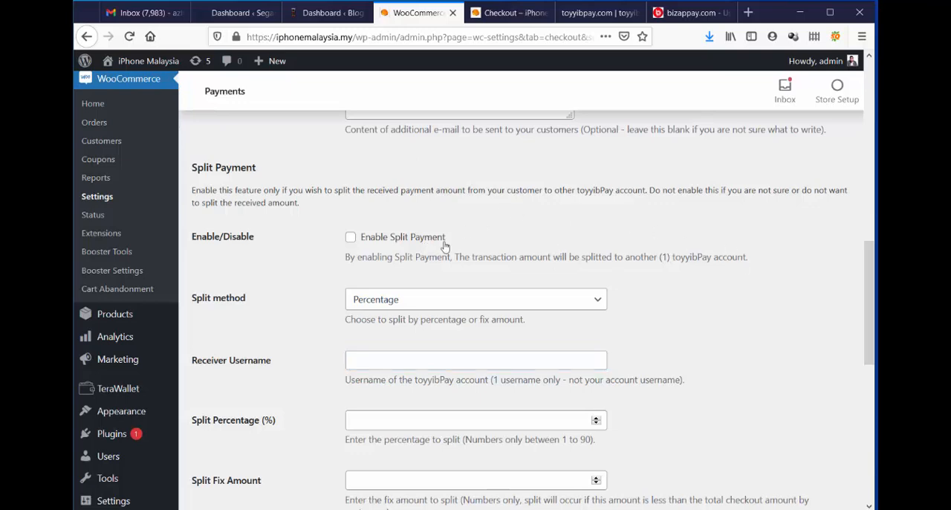
scroll(784, 263, "down", 3)
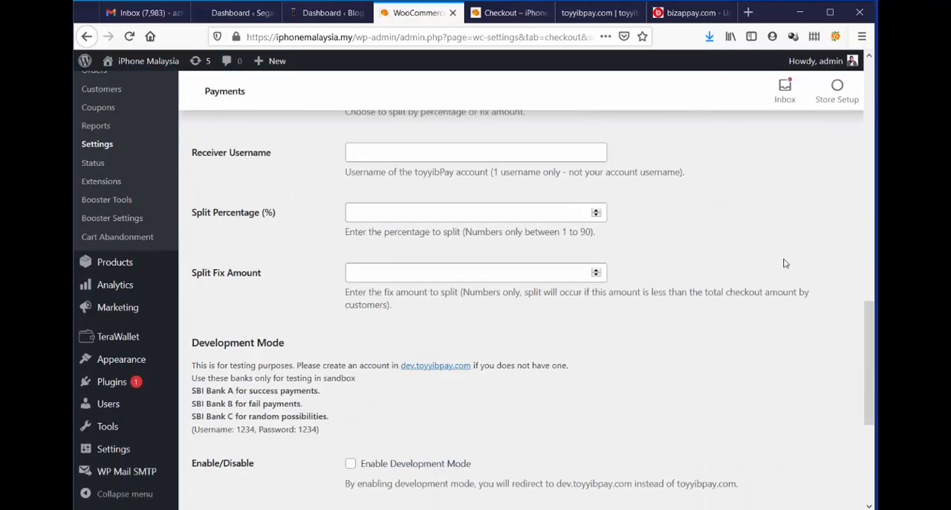
scroll(735, 238, "down", 4)
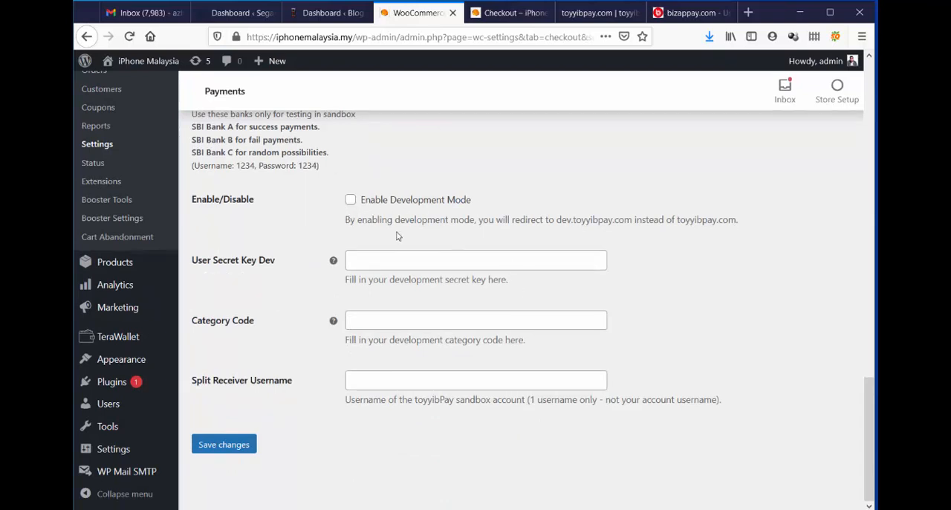
left_click(240, 446)
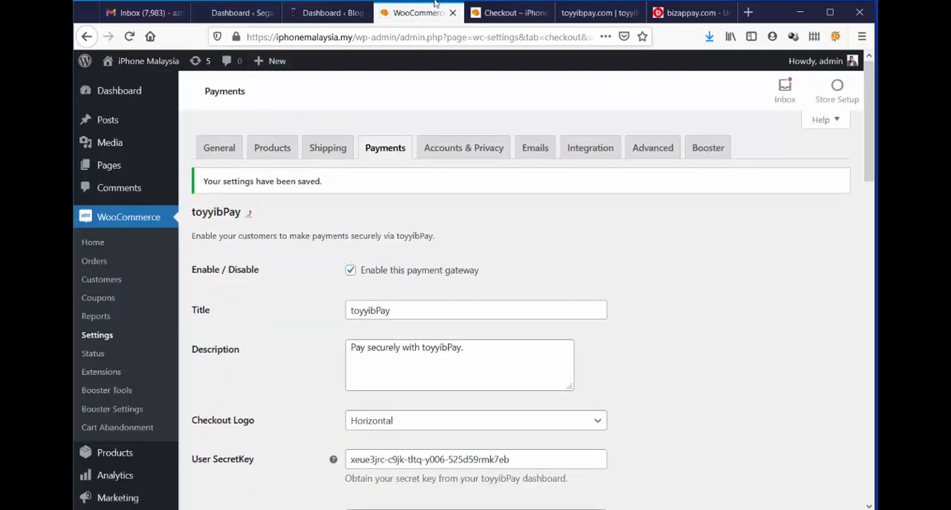
Reload the iPhone Malaysia checkout page and select toyyibPay as the payment method.
left_click(509, 12)
scroll(636, 382, "up", 5)
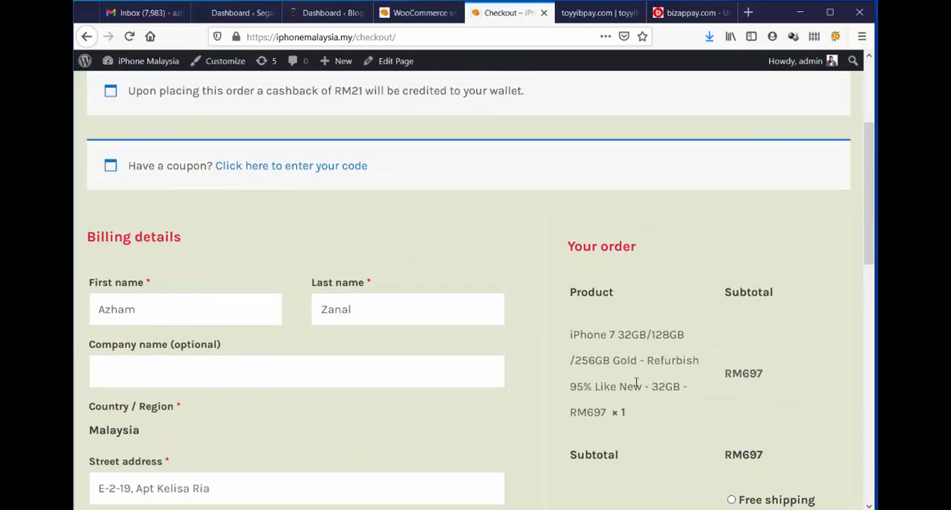
scroll(636, 381, "up", 1)
left_click(130, 37)
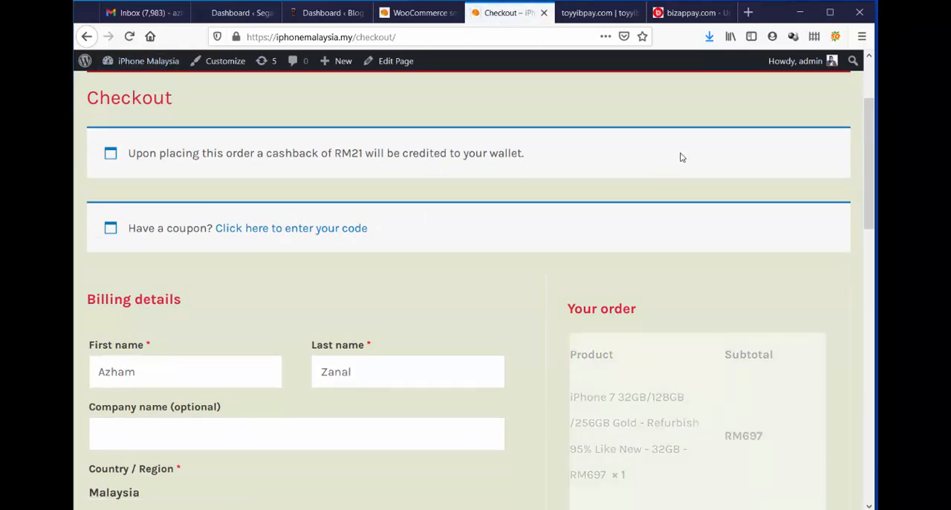
scroll(682, 158, "down", 10)
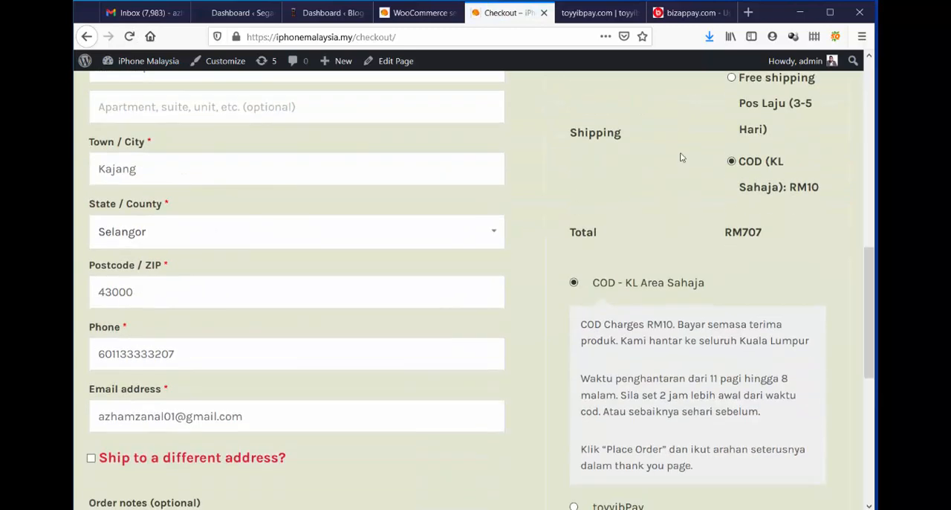
scroll(682, 157, "down", 1)
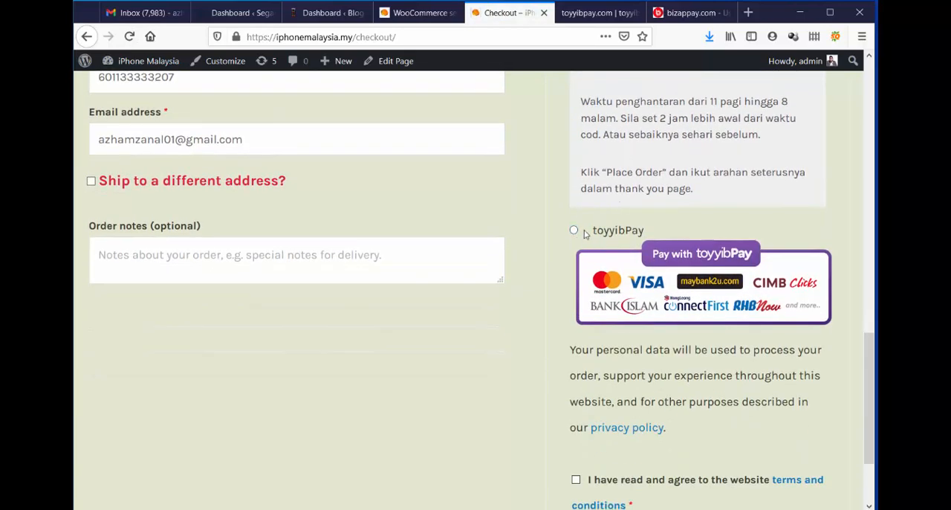
left_click(575, 232)
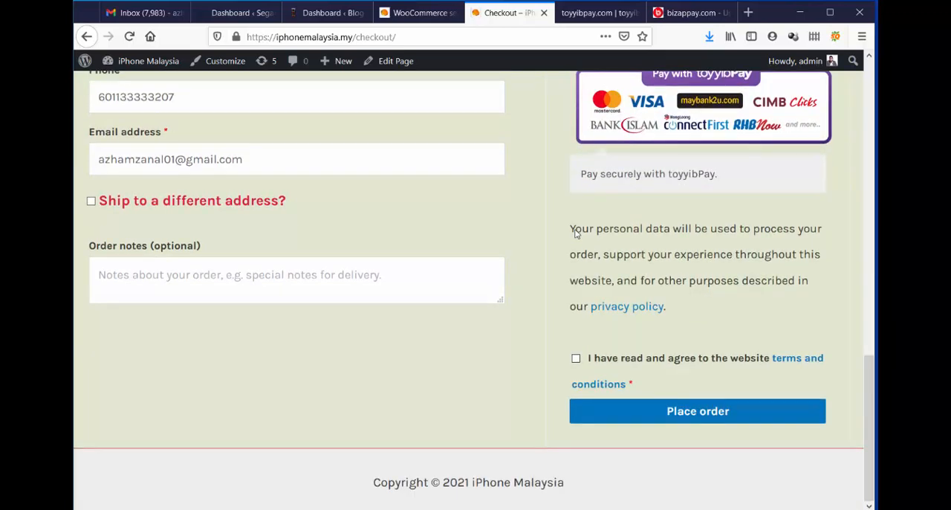
Review the billing details, order summary and terms agreement on the checkout page.
scroll(753, 212, "up", 4)
scroll(754, 211, "up", 3)
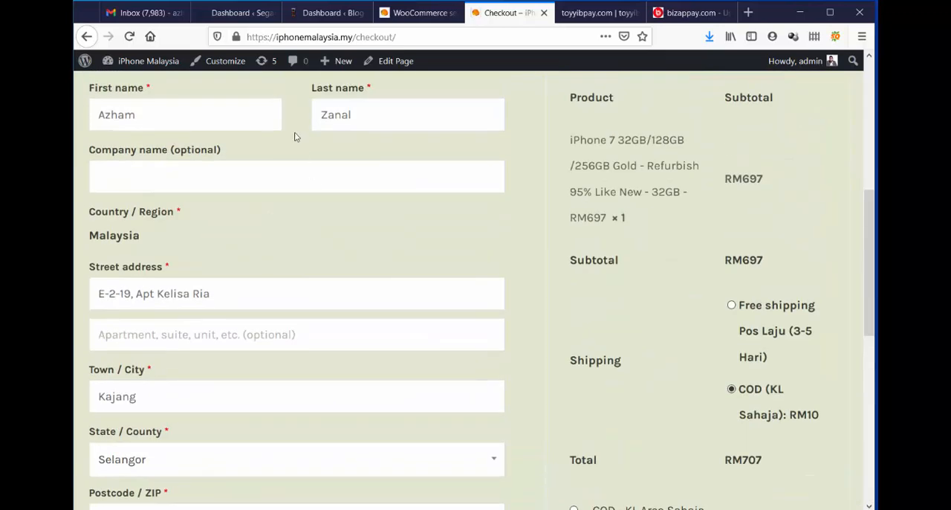
scroll(410, 164, "up", 3)
scroll(210, 183, "down", 3)
scroll(216, 290, "down", 6)
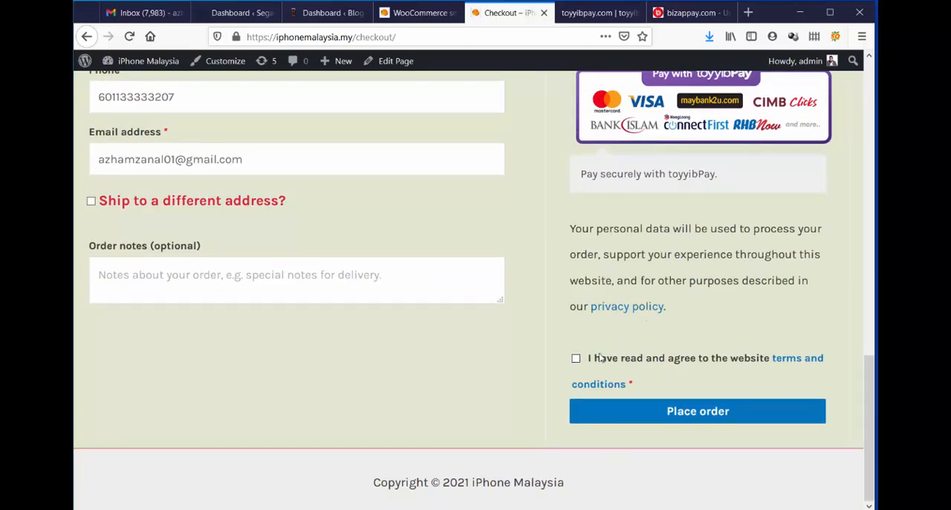
Accept the store's terms and conditions, place the order, and choose to pay the toyyibPay bill by credit/debit card.
left_click(575, 358)
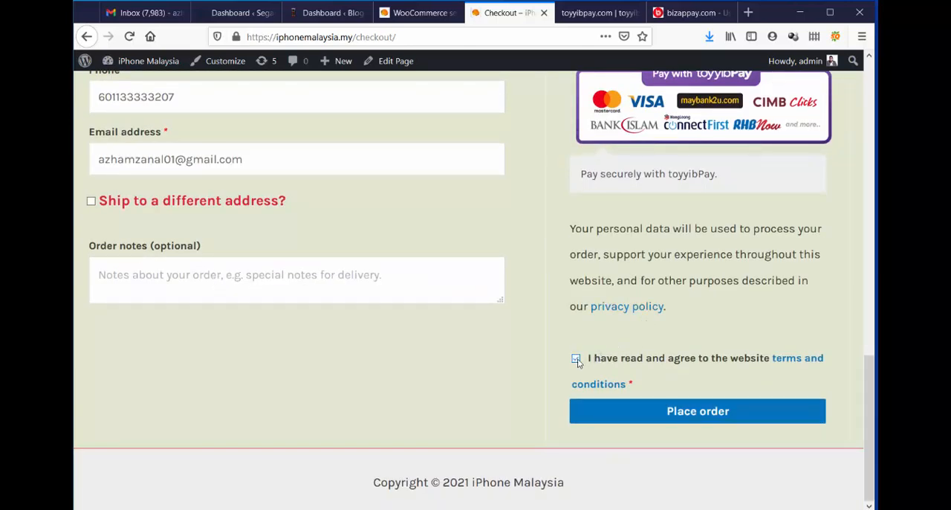
left_click(711, 413)
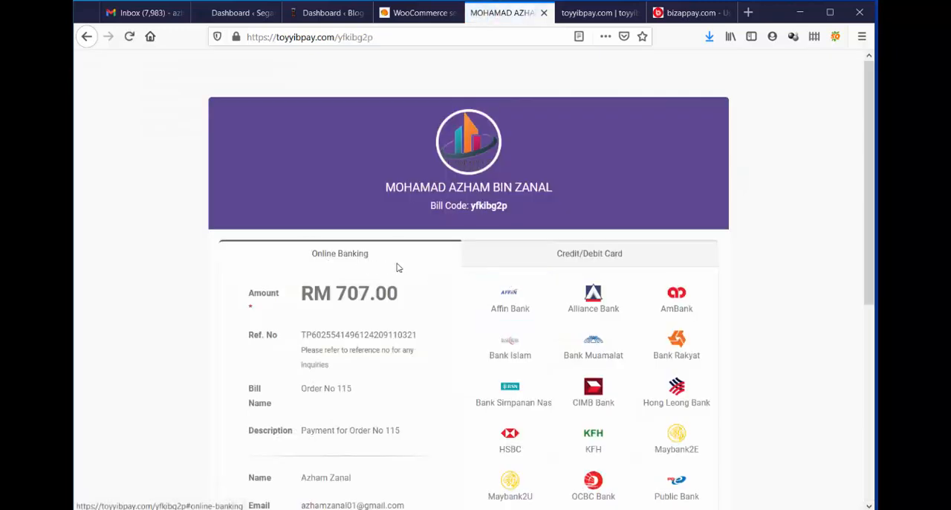
left_click(587, 264)
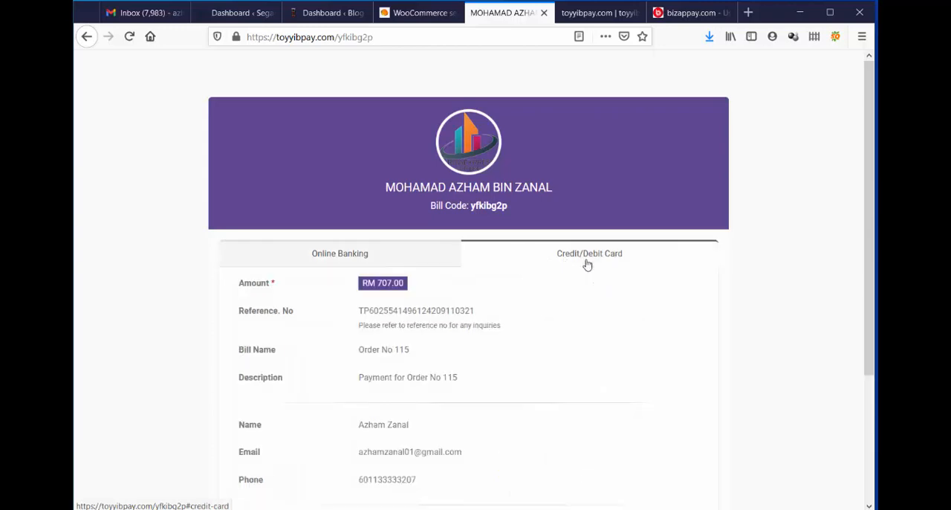
scroll(736, 260, "down", 3)
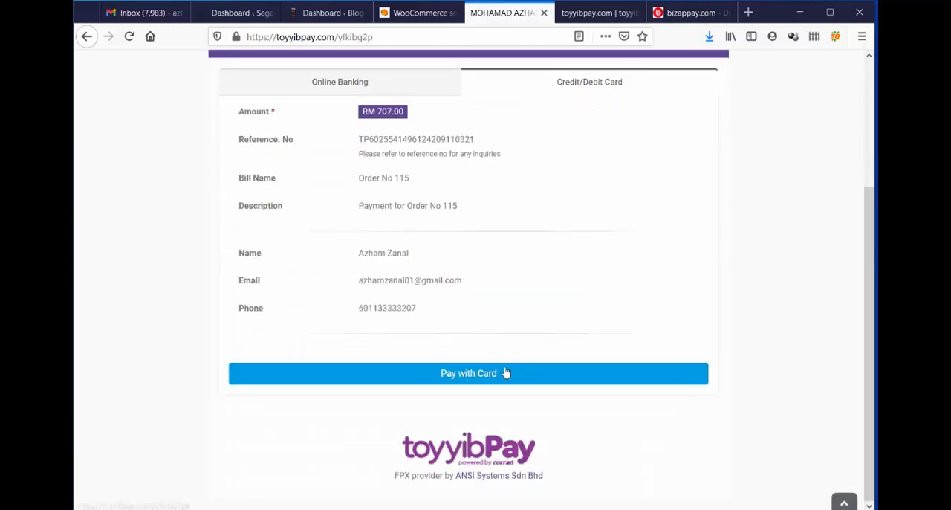
left_click(457, 378)
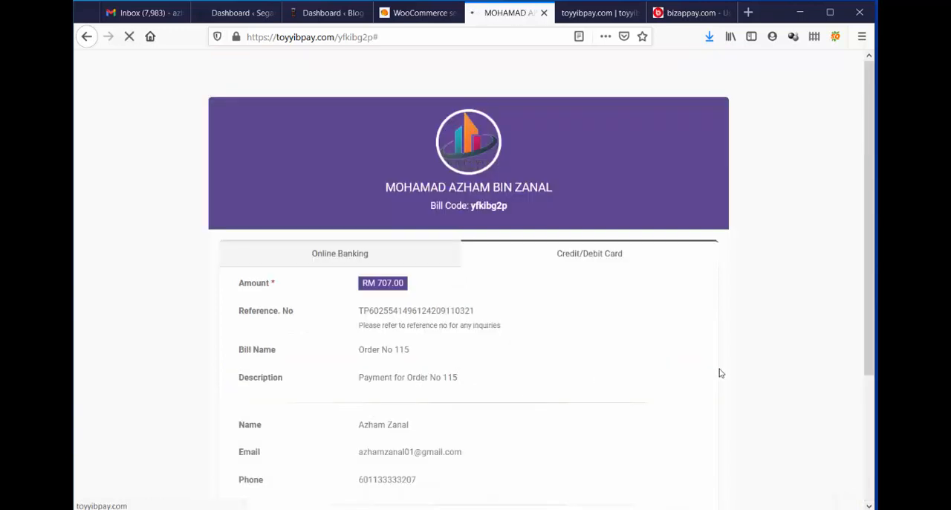
Examine the card payment page, including the bill details, card fields, amount to pay and notes.
scroll(556, 296, "down", 3)
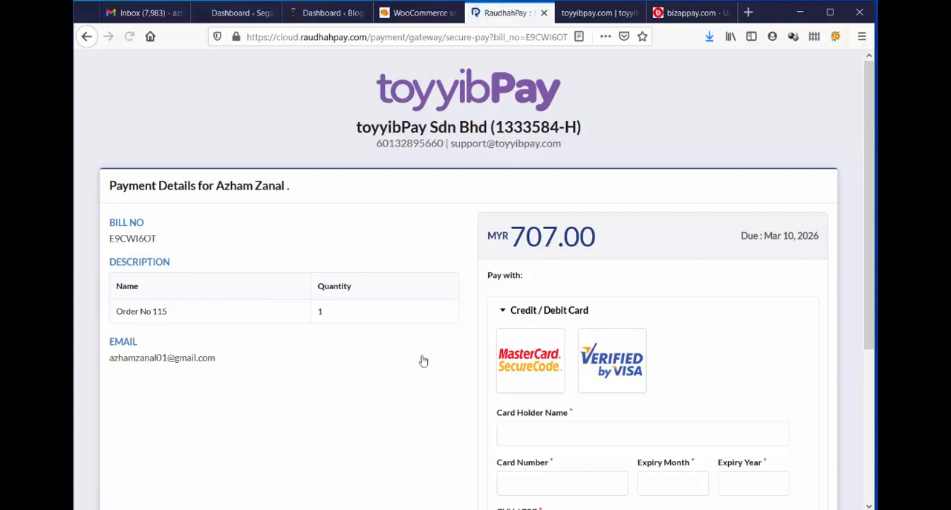
scroll(717, 334, "down", 2)
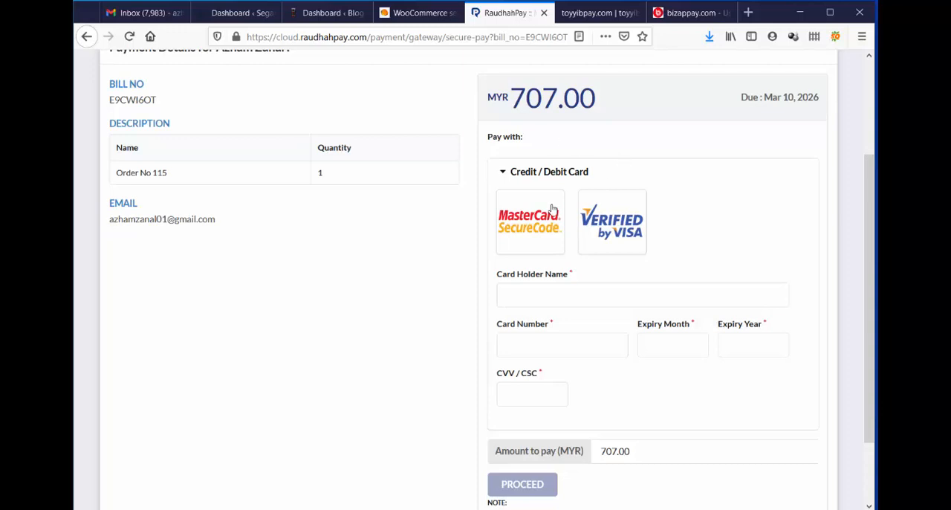
scroll(617, 296, "down", 2)
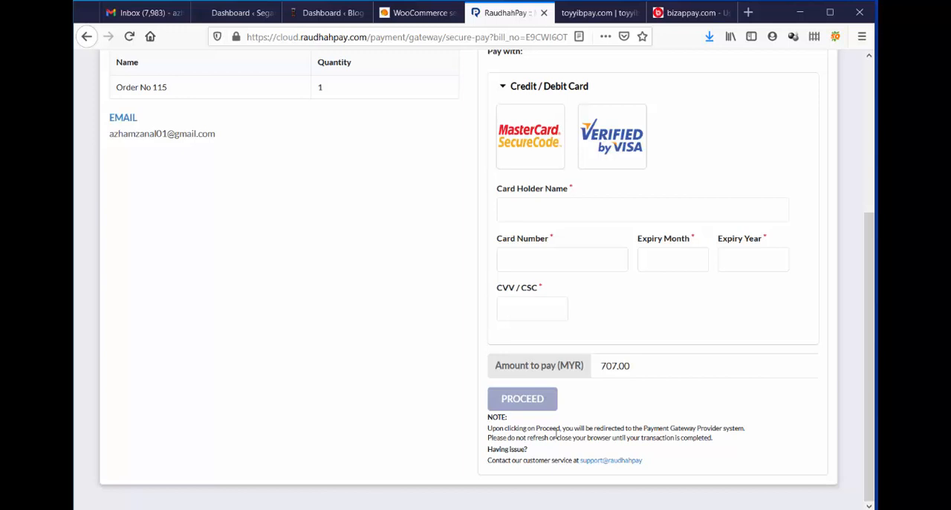
scroll(747, 375, "up", 3)
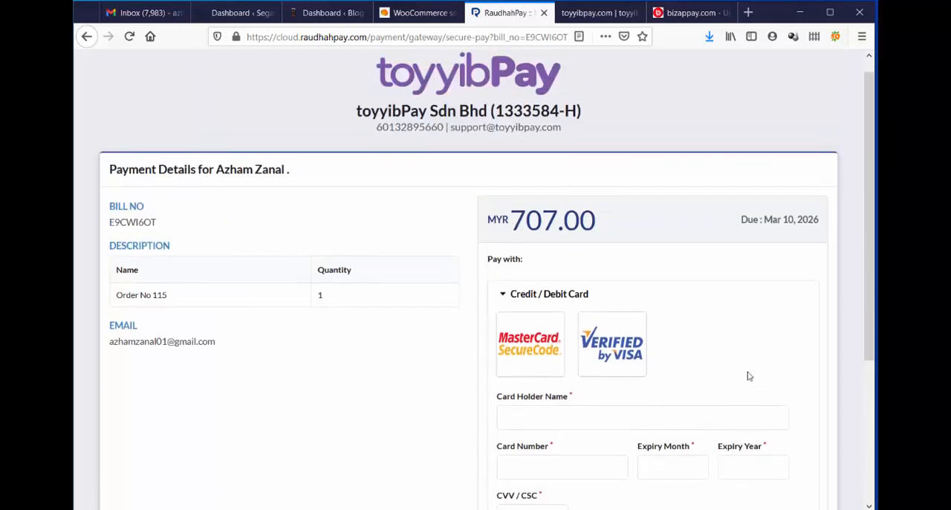
scroll(746, 379, "up", 1)
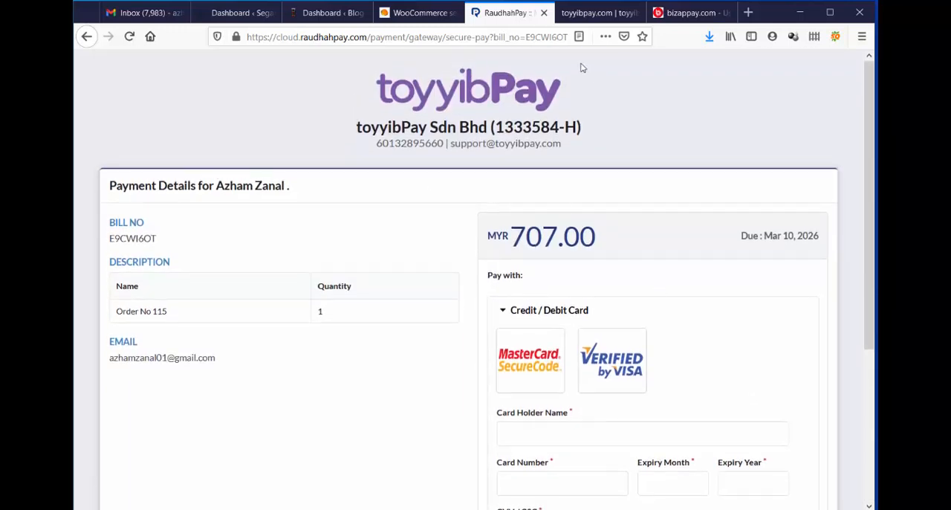
scroll(582, 68, "down", 5)
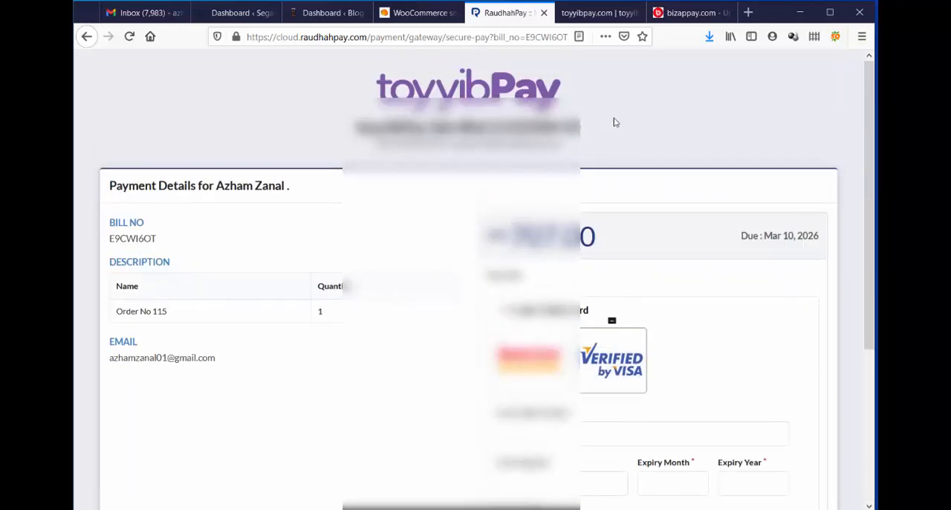
Close the card payment page without paying and review the saved toyyibPay gateway settings.
left_click(544, 14)
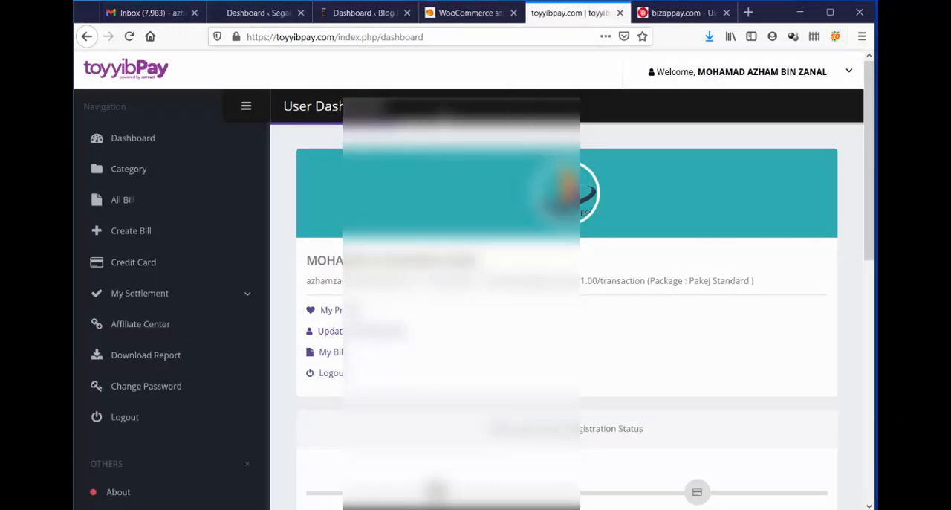
left_click(460, 13)
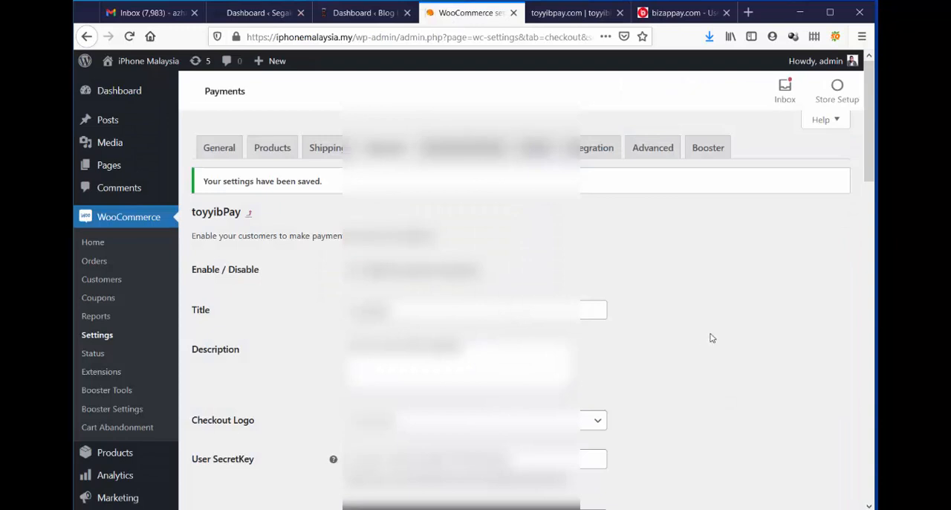
scroll(709, 338, "down", 4)
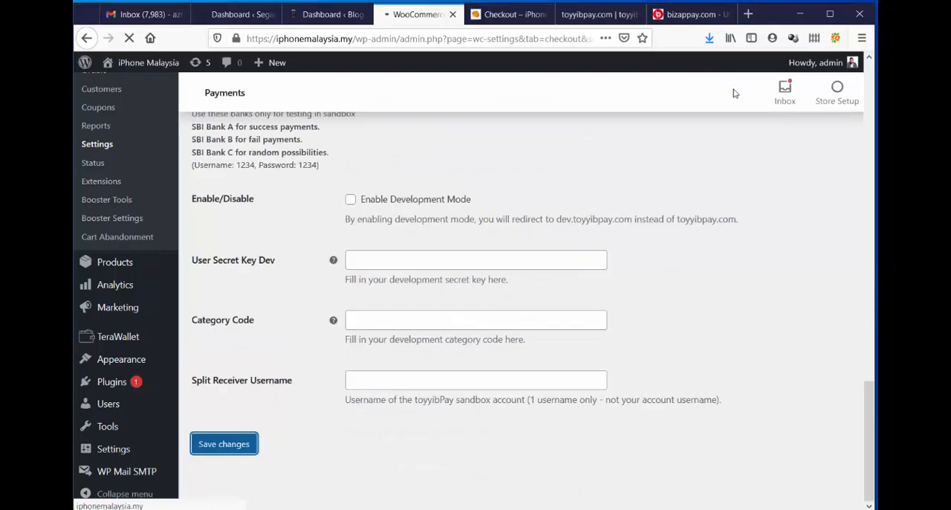
Switch to Bizappay's category list, look over the new category form, and cancel it without creating a category.
left_click(687, 14)
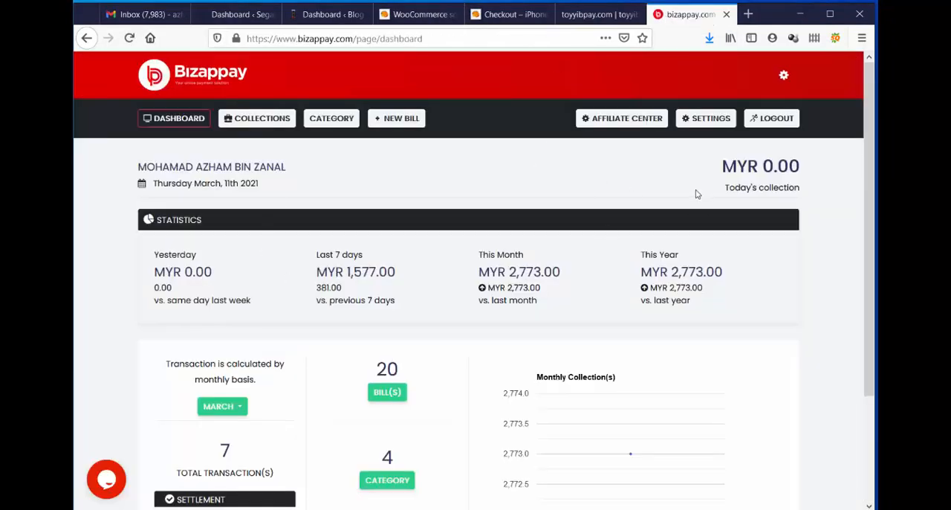
left_click(339, 121)
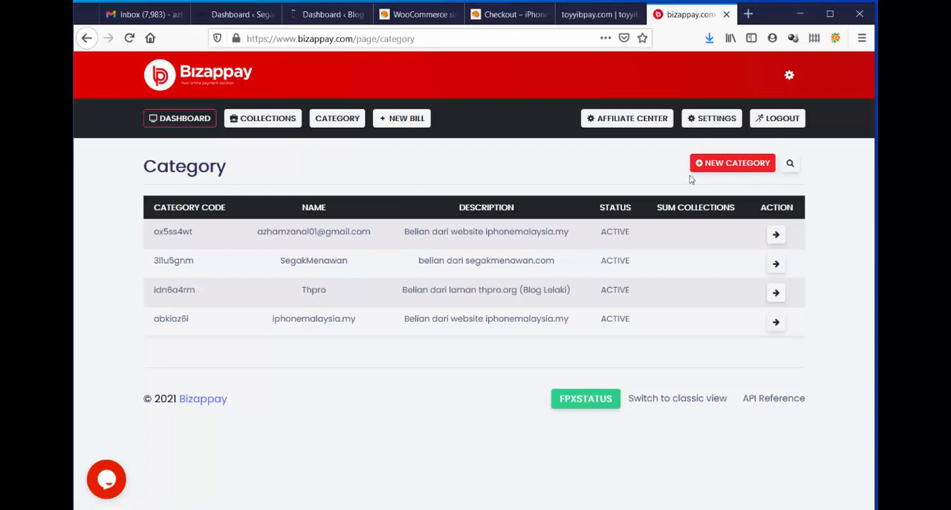
left_click(750, 163)
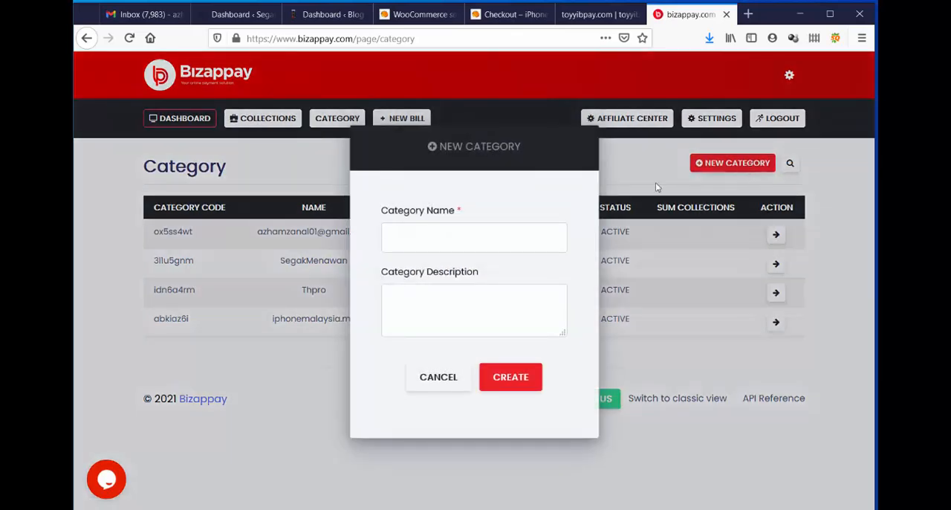
left_click(430, 230)
left_click(428, 230)
left_click(437, 381)
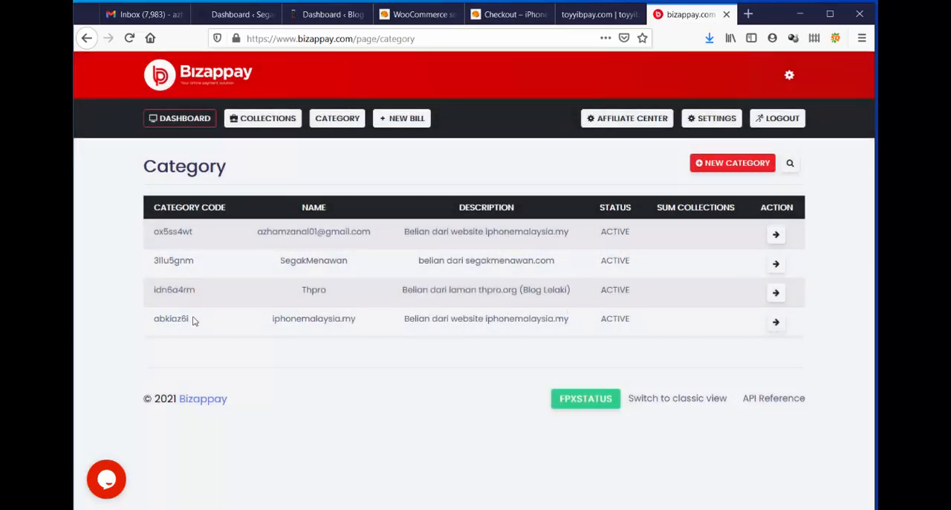
Copy the category code of the iphonemalaysia.my category in Bizappay.
left_click_drag(195, 319, 146, 328)
right_click(170, 320)
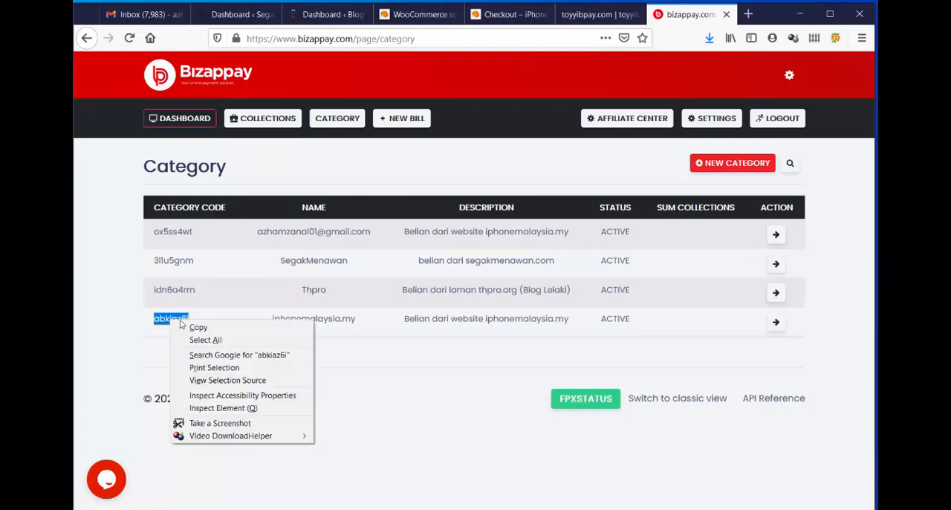
left_click(199, 325)
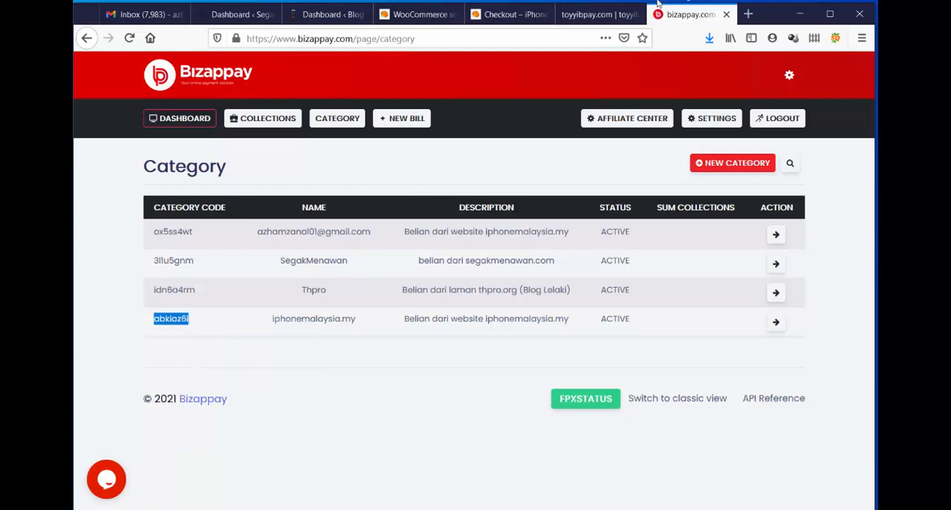
Activate the BIZAPPAY for WooCommerce plugin on the iPhone Malaysia site and open its settings.
left_click(592, 18)
left_click(408, 16)
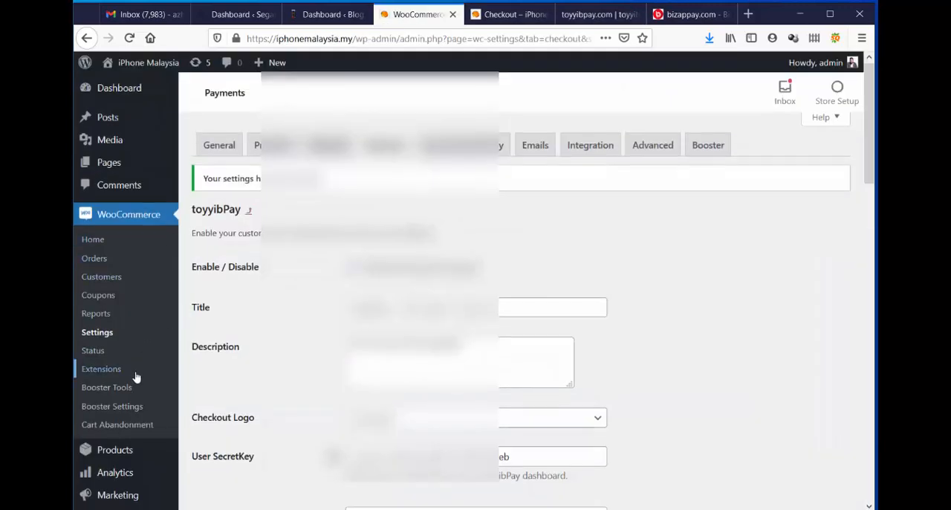
scroll(136, 376, "down", 3)
left_click(132, 385)
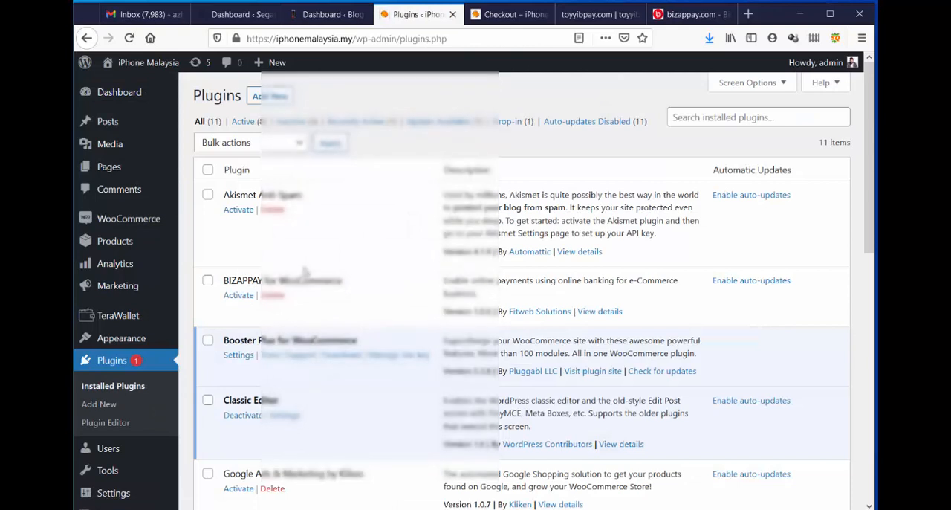
left_click(243, 296)
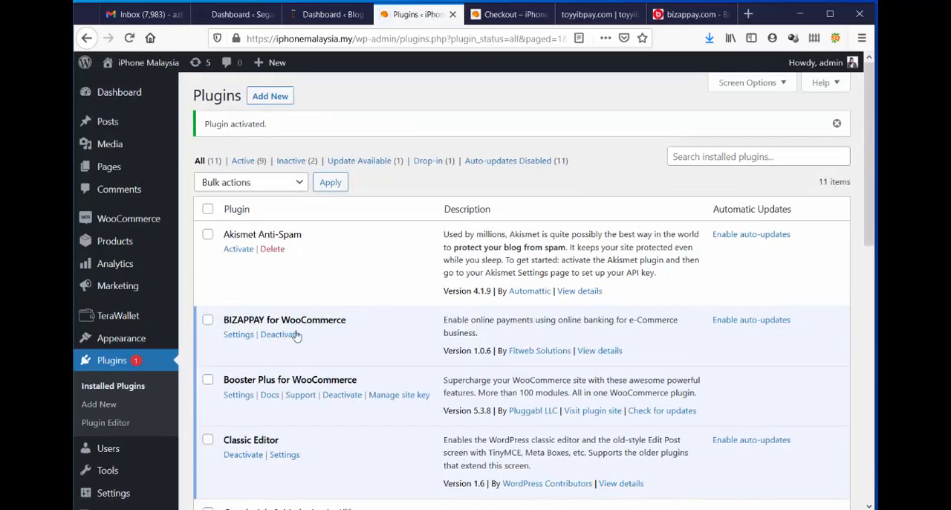
left_click(239, 335)
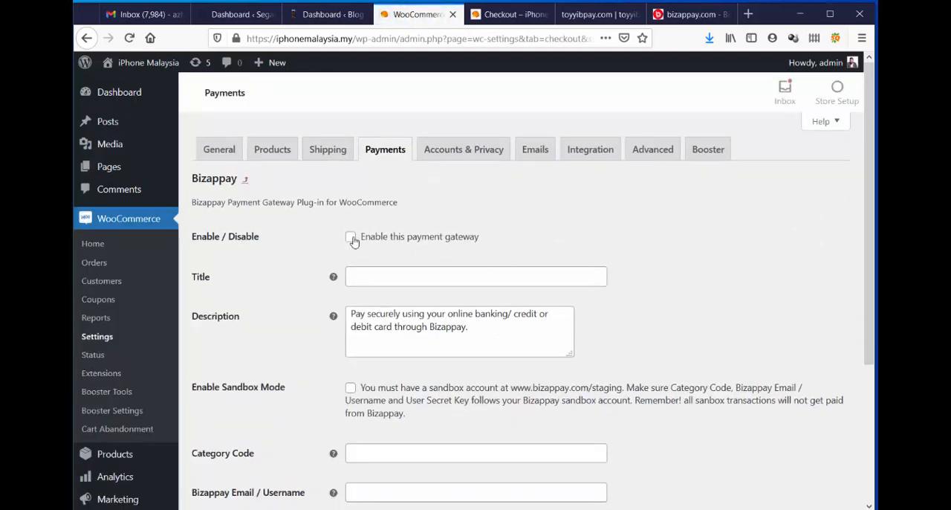
Enable the Bizappay payment gateway and set its title to "Bizappay - FPX / Debit / Credit Card".
left_click(351, 237)
scroll(621, 214, "down", 3)
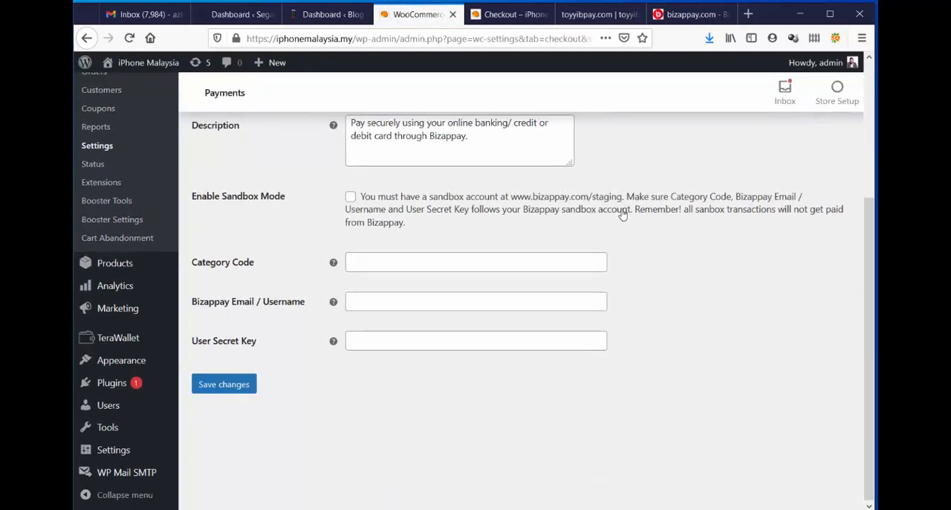
scroll(623, 214, "up", 2)
left_click(385, 218)
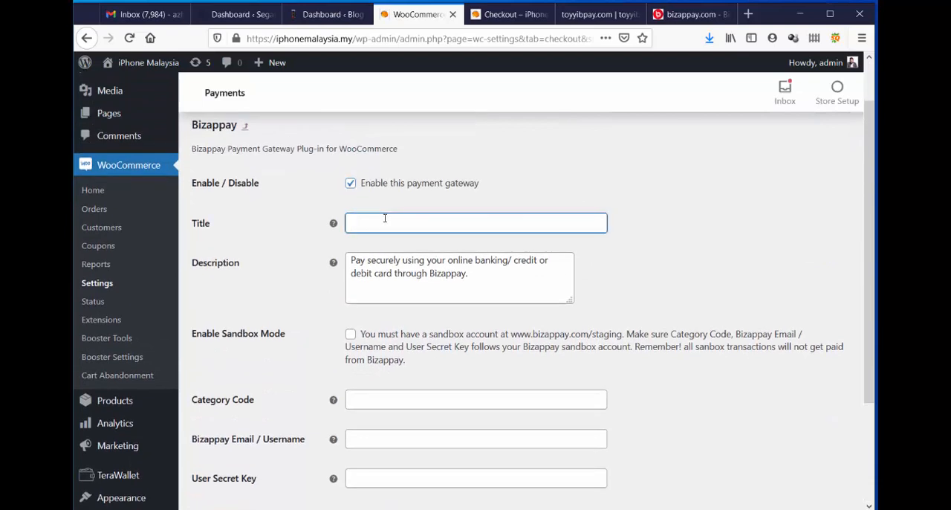
left_click(381, 243)
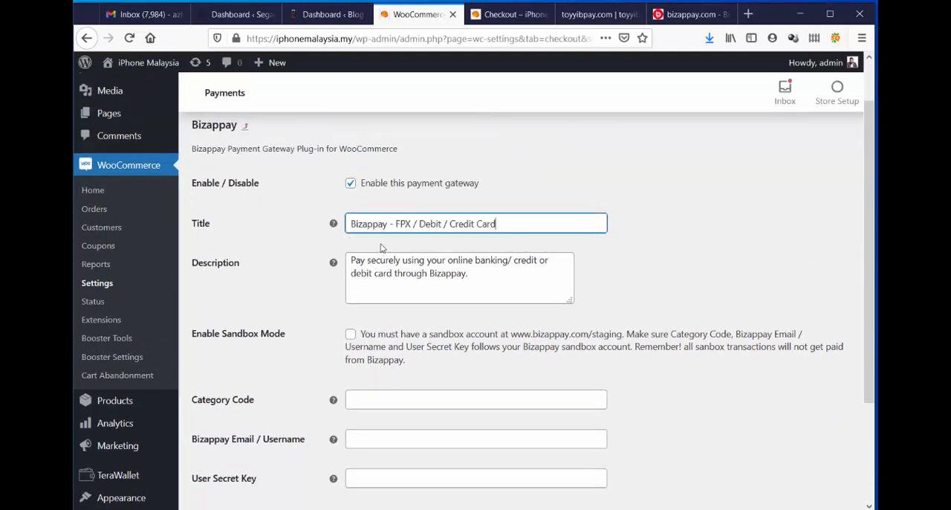
Change the Bizappay gateway title to "Bizappay - FPX Payment".
scroll(423, 198, "down", 2)
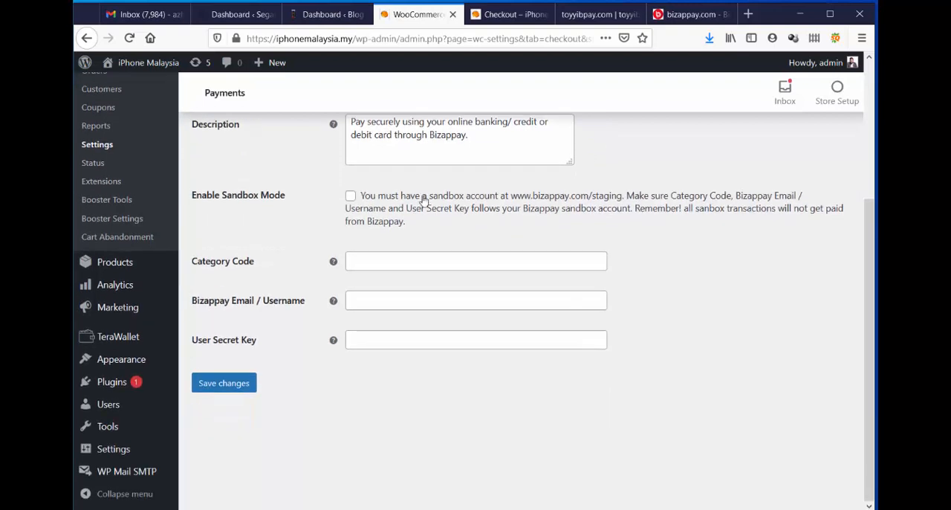
scroll(492, 215, "up", 2)
left_click_drag(514, 226, 410, 235)
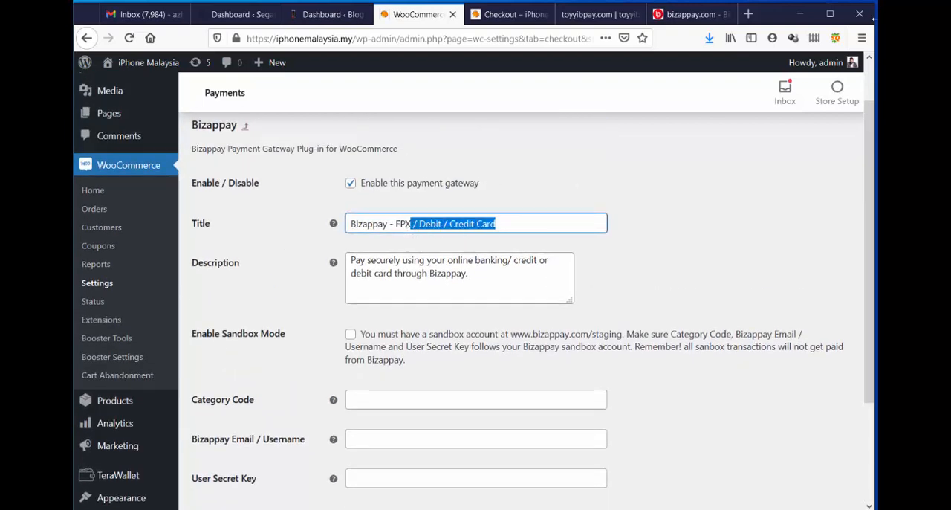
key("BackSpace")
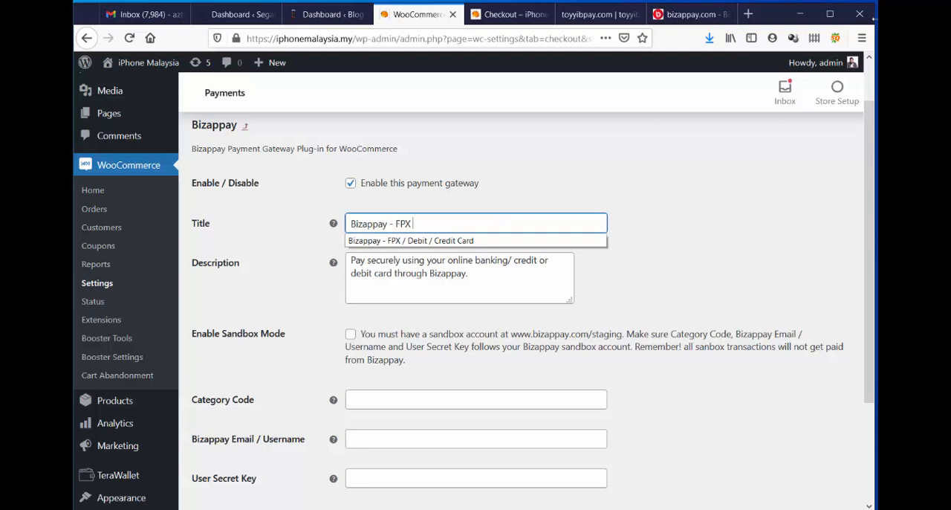
type("Payment")
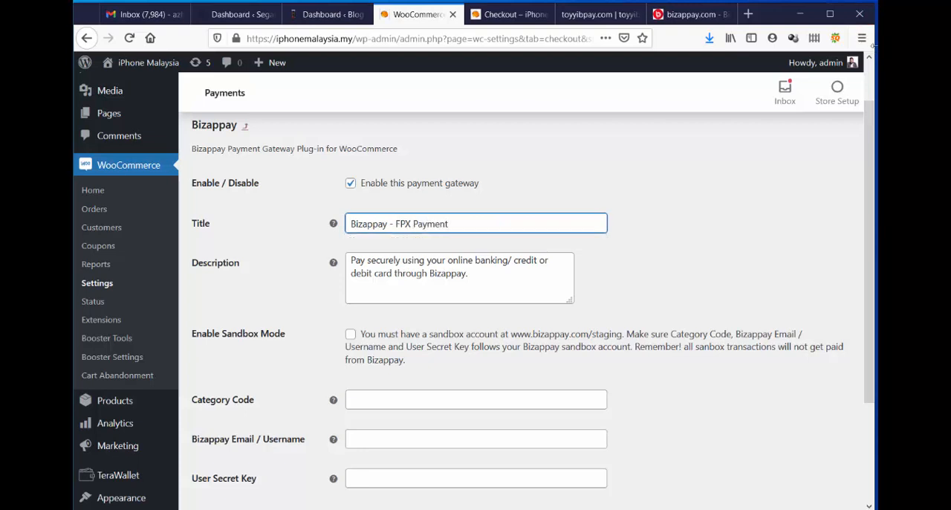
Fill in the Bizappay gateway's category code with the copied iphonemalaysia.my code and enter the account e-mail as the Bizappay username.
scroll(675, 228, "down", 3)
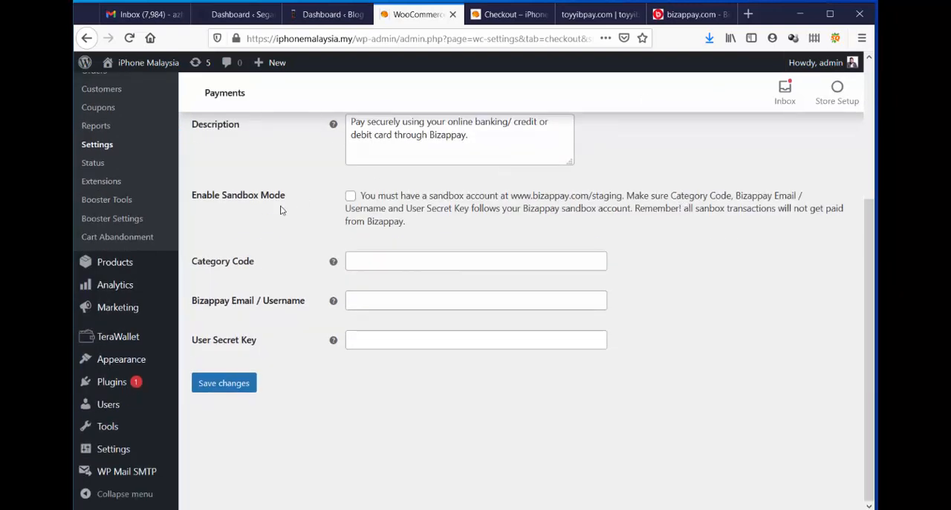
left_click(370, 262)
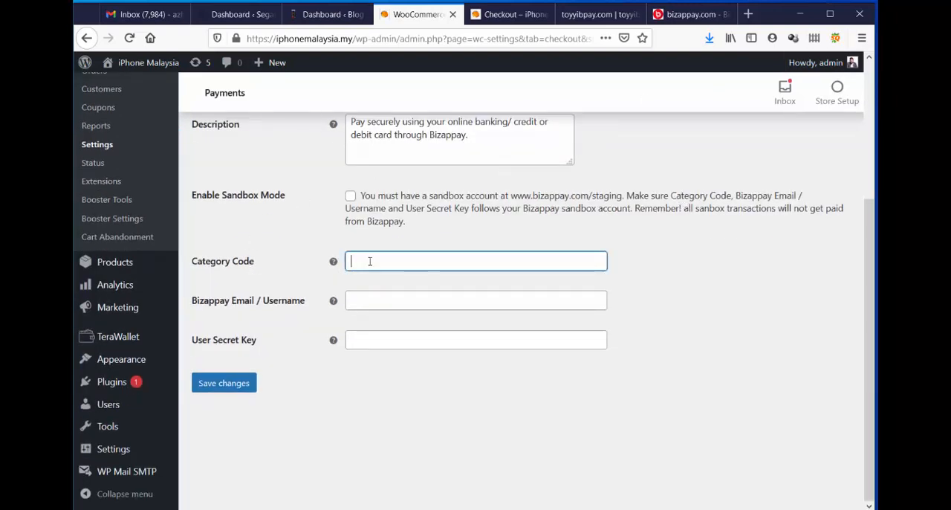
key("ctrl+v")
left_click(659, 243)
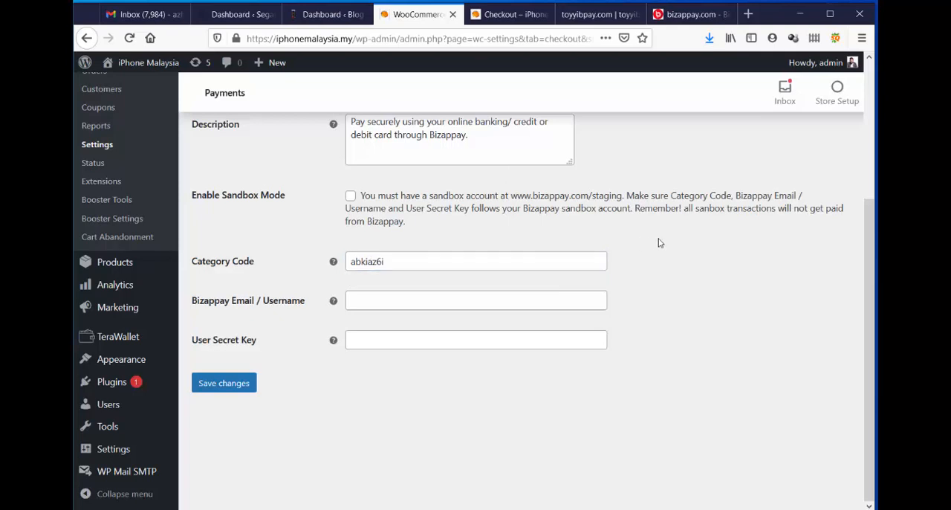
left_click(414, 304)
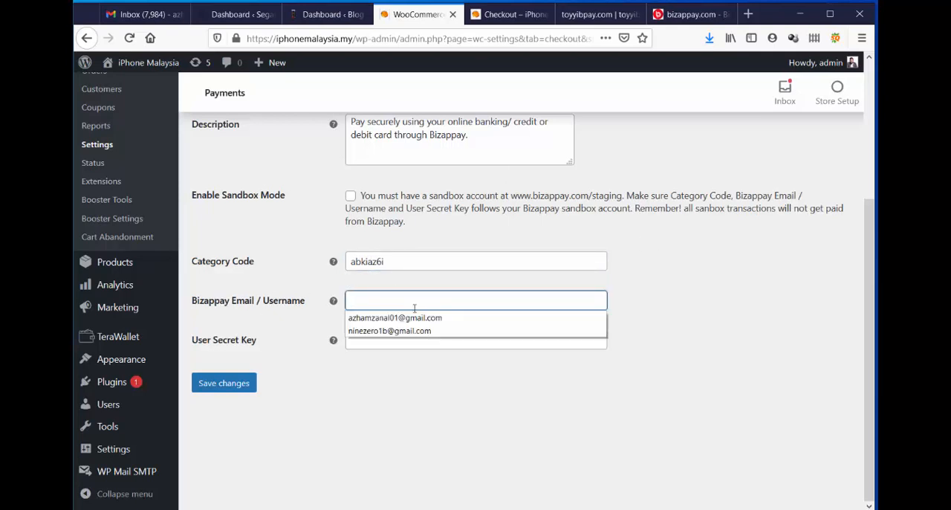
left_click(386, 318)
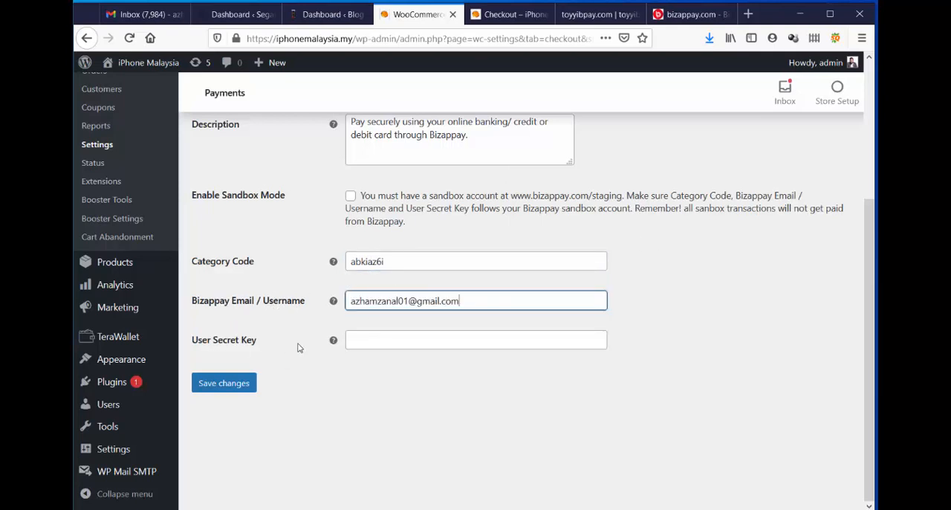
Switch to the Bizappay site and copy the API key from the user profile settings.
left_click(408, 340)
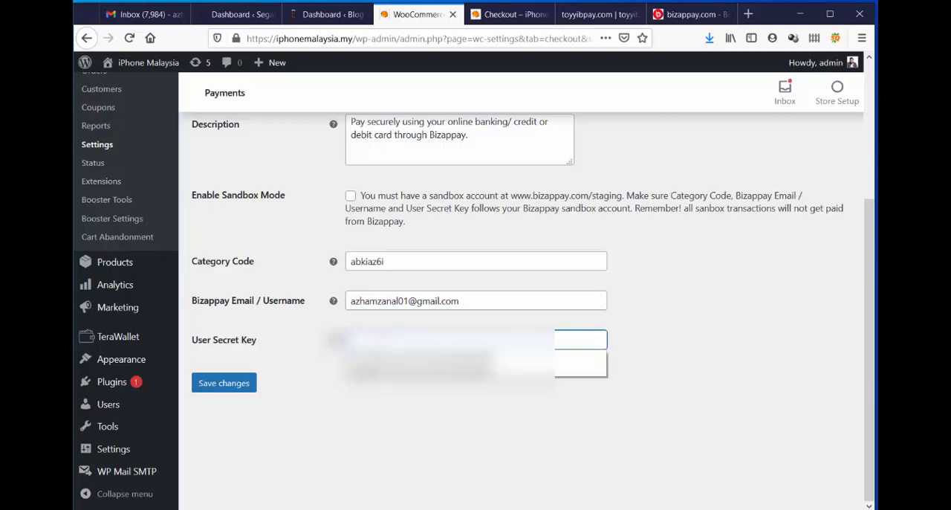
left_click(680, 14)
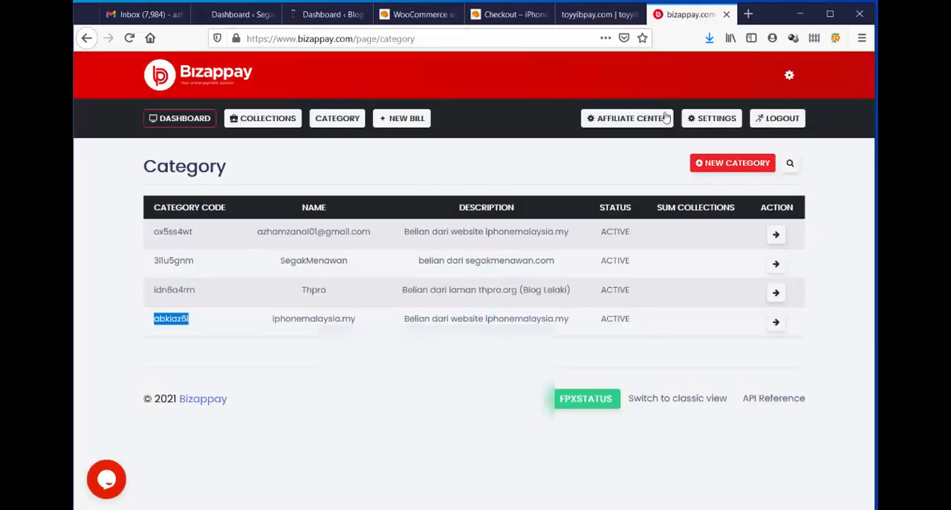
left_click(711, 117)
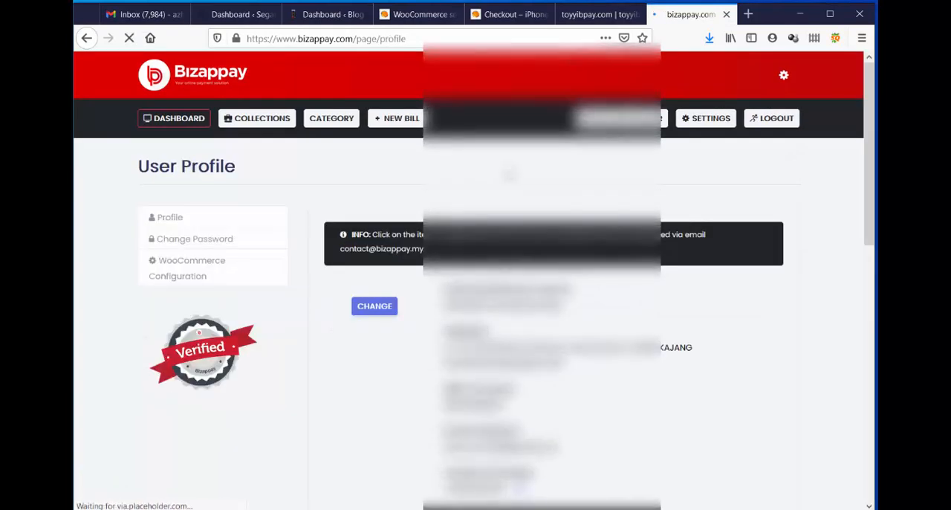
scroll(510, 175, "down", 4)
scroll(476, 275, "down", 4)
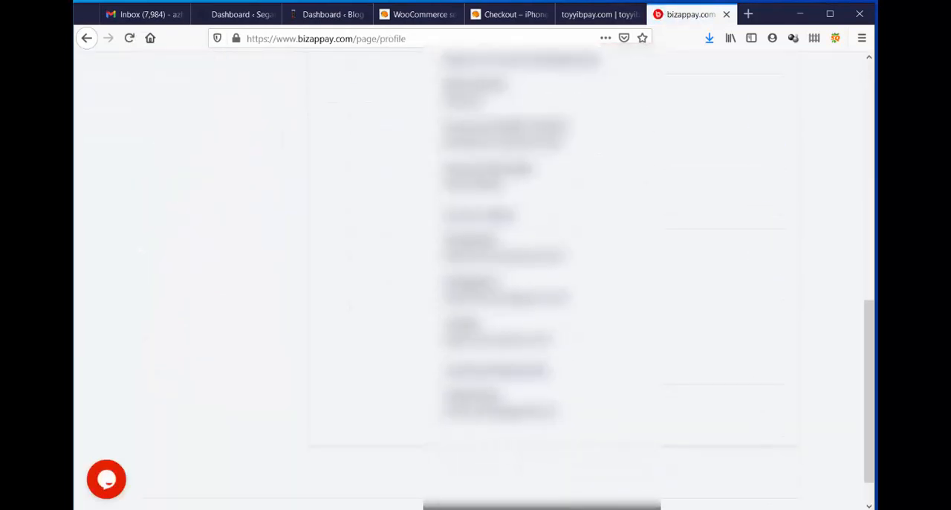
scroll(475, 275, "up", 8)
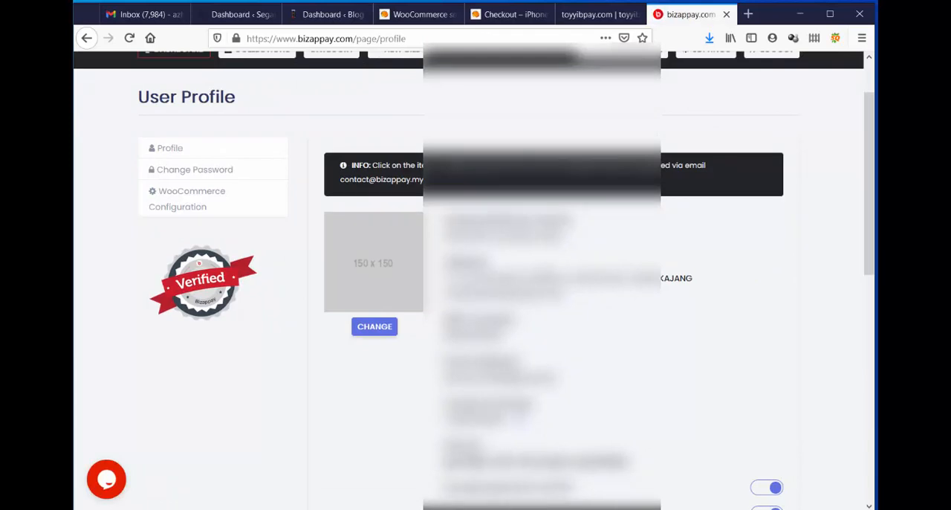
scroll(476, 274, "down", 2)
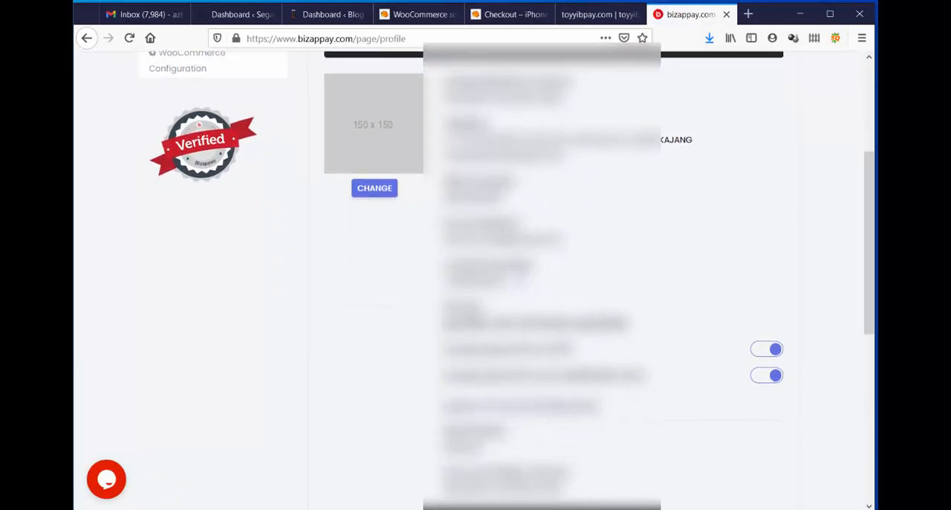
left_click_drag(630, 325, 444, 325)
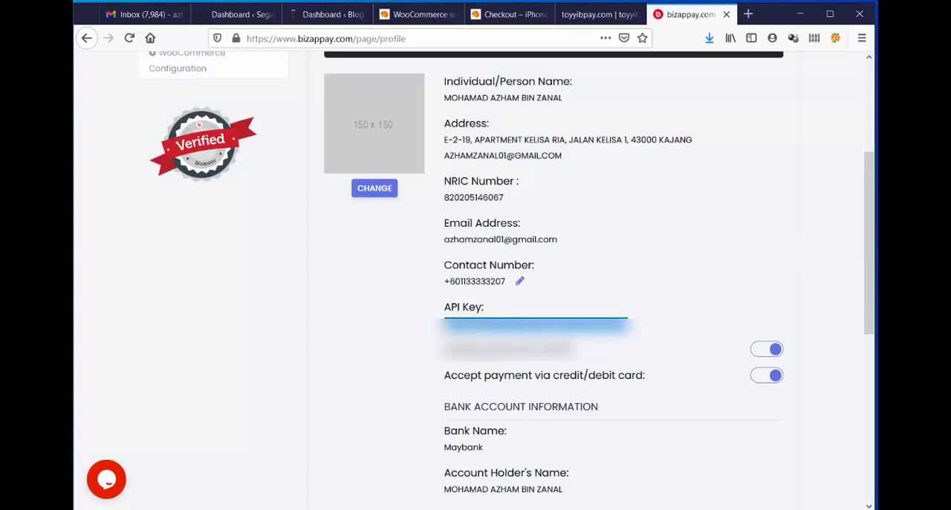
right_click(448, 324)
left_click(468, 333)
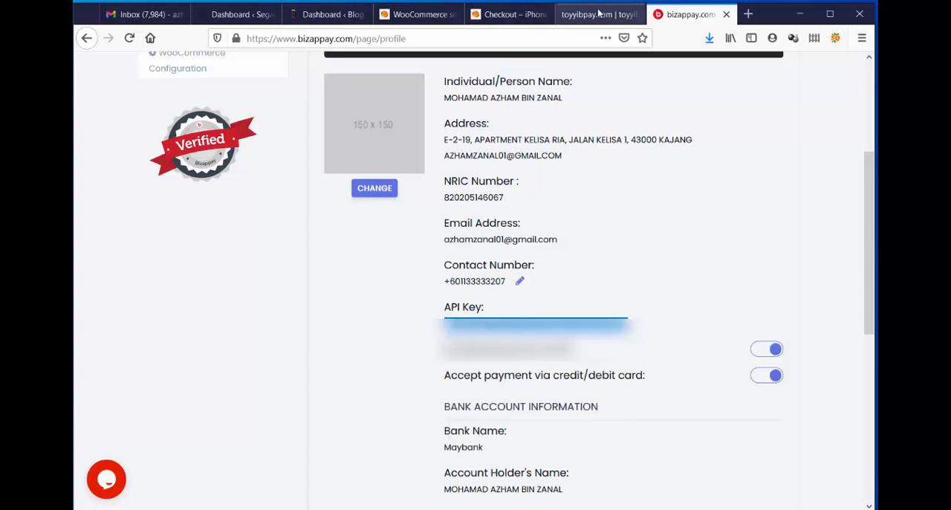
Return to the WooCommerce Bizappay settings, paste the API key as the User Secret Key and save the changes.
left_click(416, 14)
key("ctrl+v")
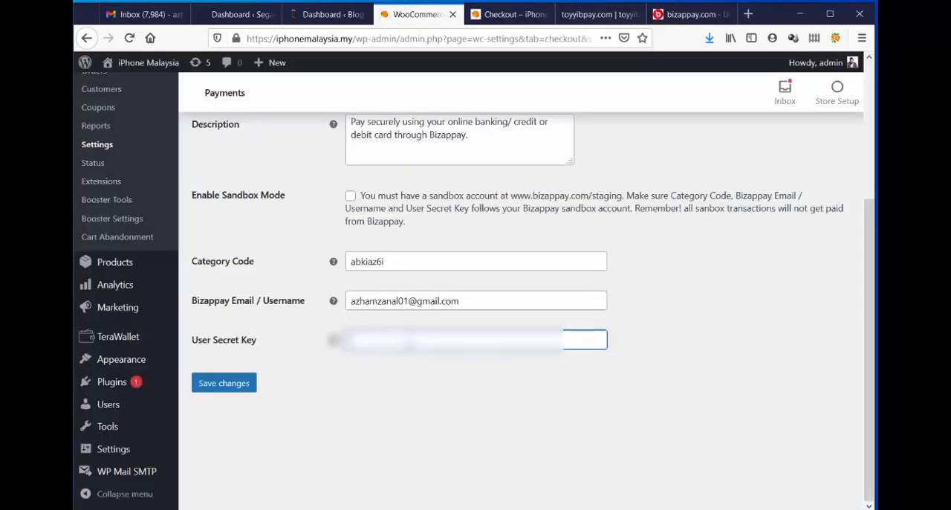
right_click(407, 342)
left_click(431, 396)
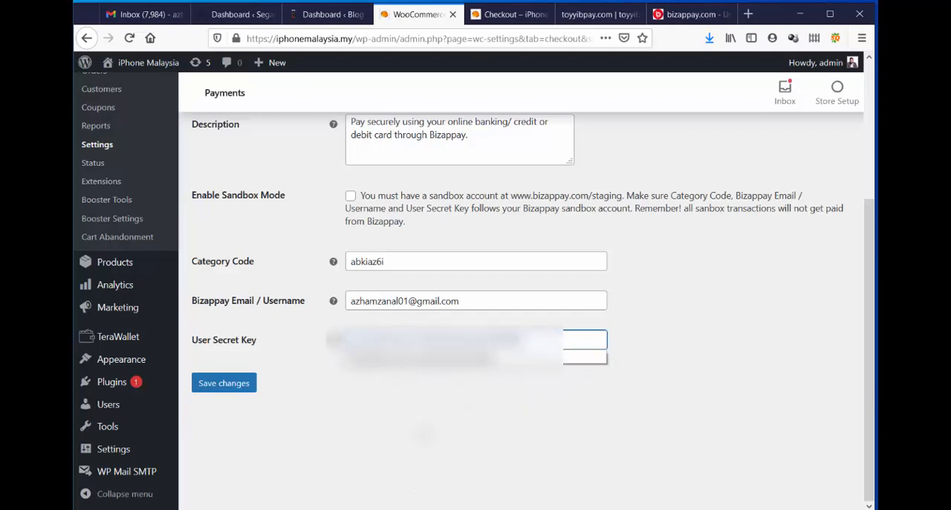
left_click(424, 434)
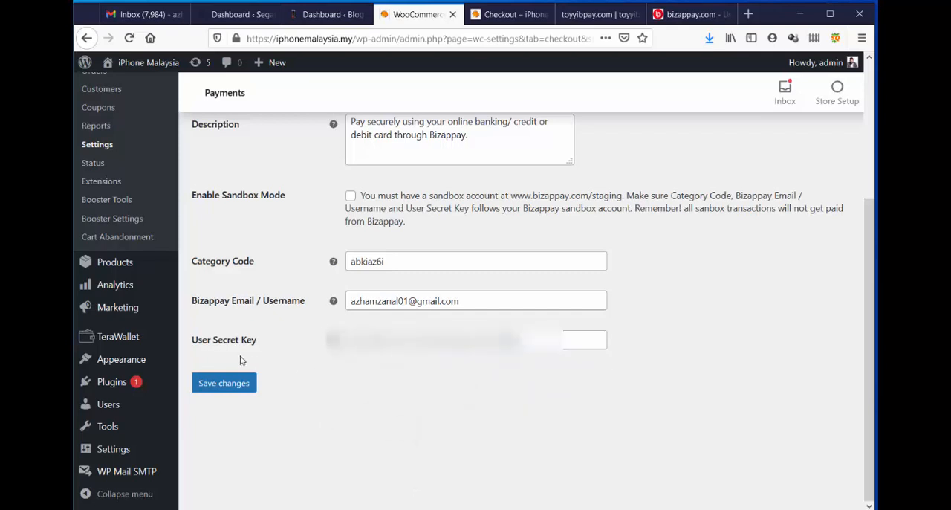
left_click(213, 383)
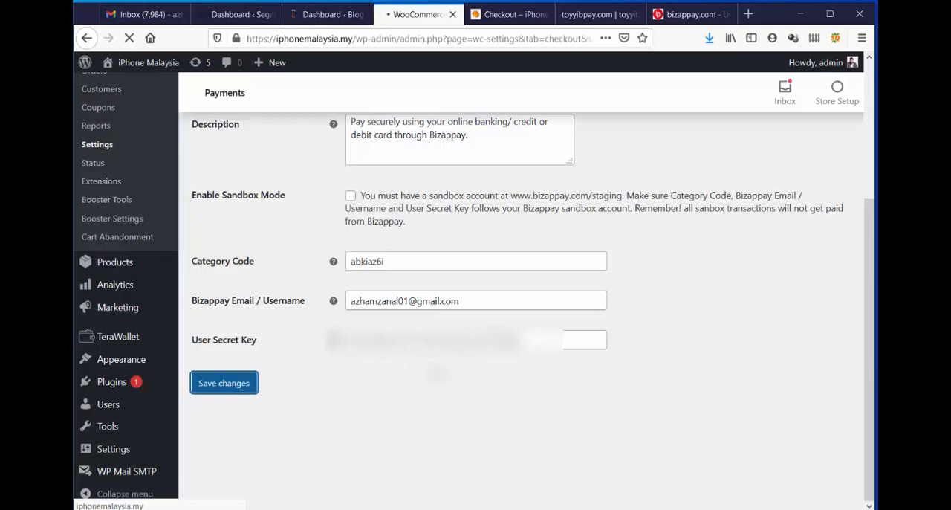
Reload the store's checkout page, agree to the terms and conditions, and place the order with Bizappay - FPX Payment.
left_click(497, 14)
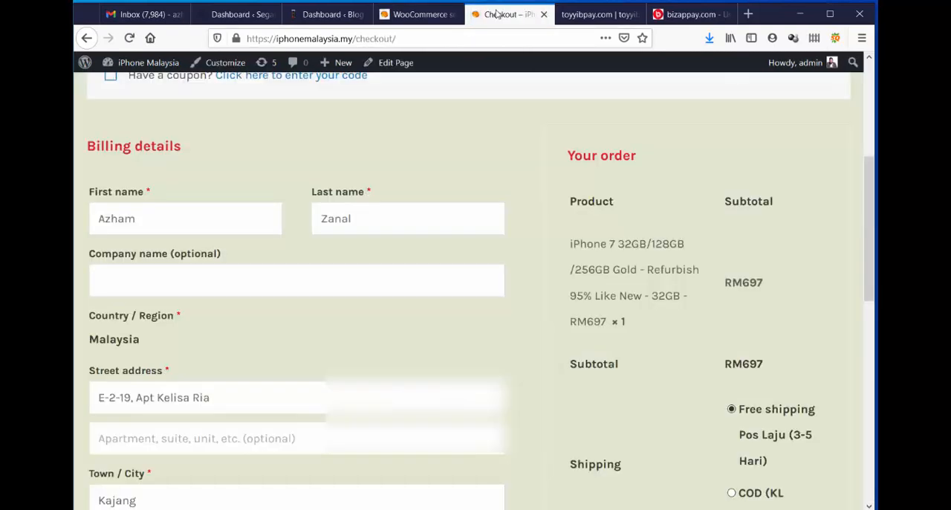
left_click(131, 38)
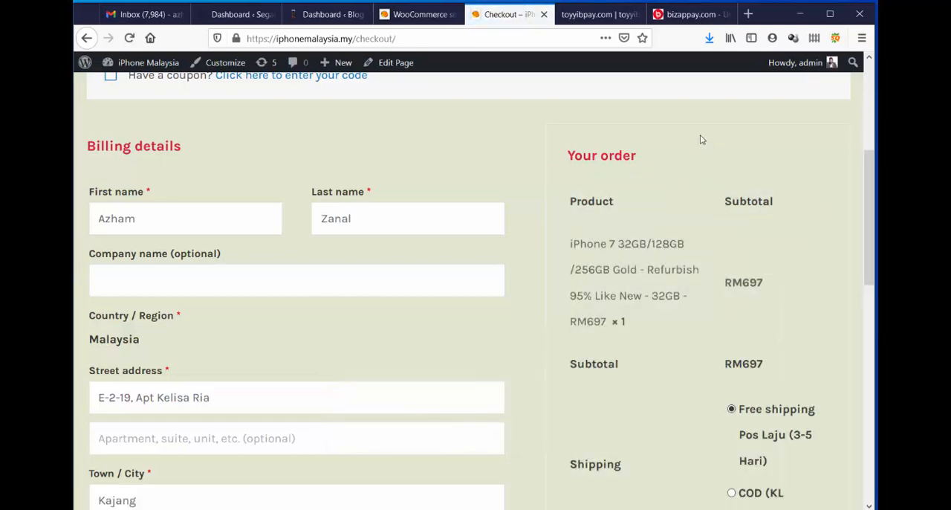
scroll(701, 139, "down", 6)
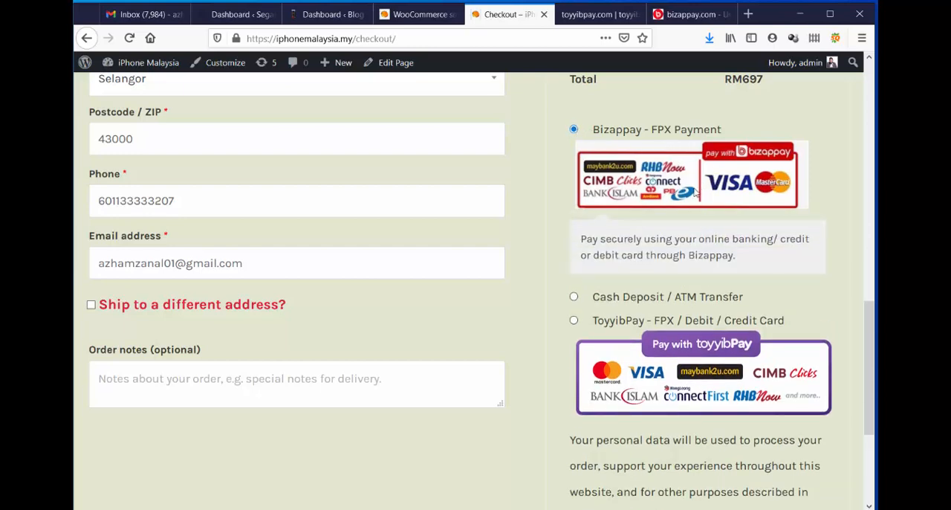
scroll(668, 234, "down", 3)
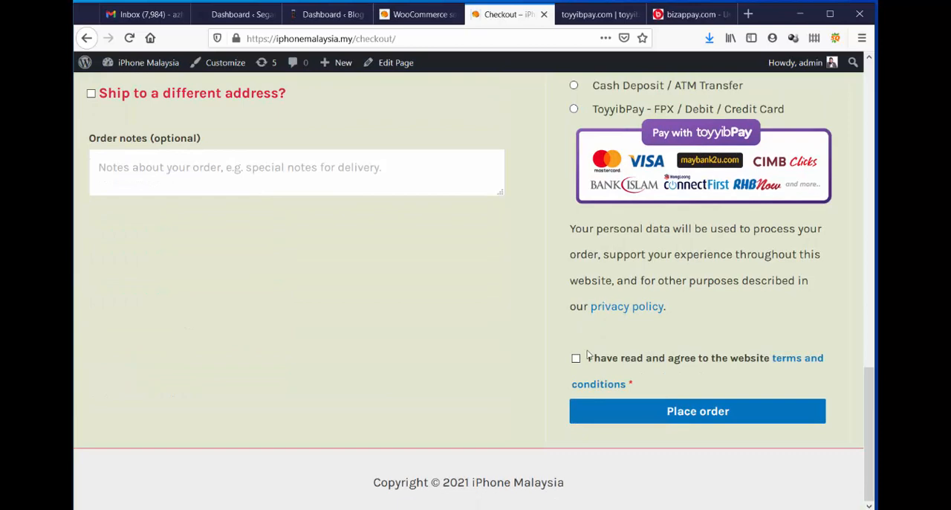
left_click(576, 359)
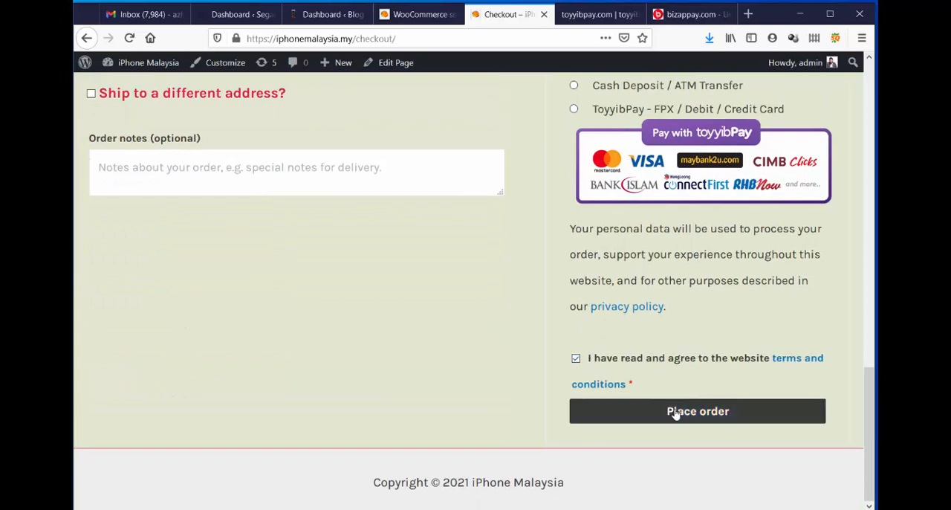
left_click(674, 413)
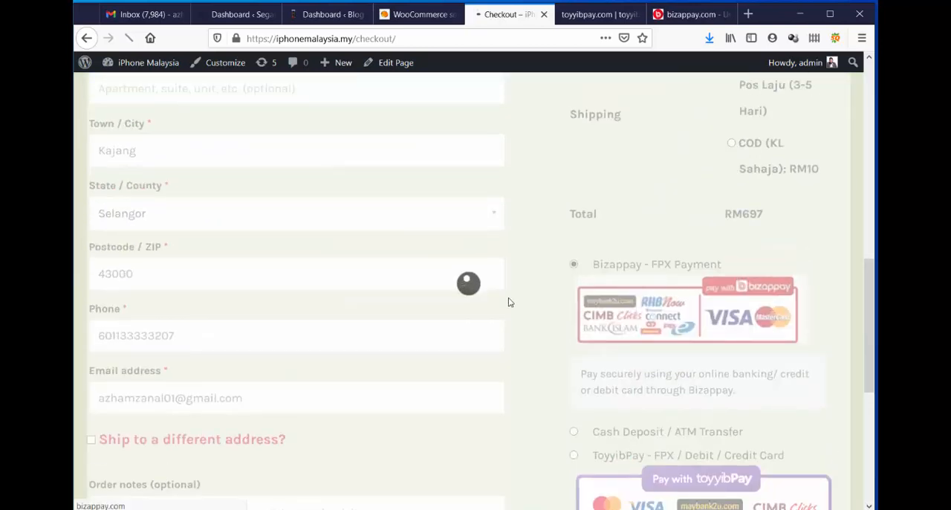
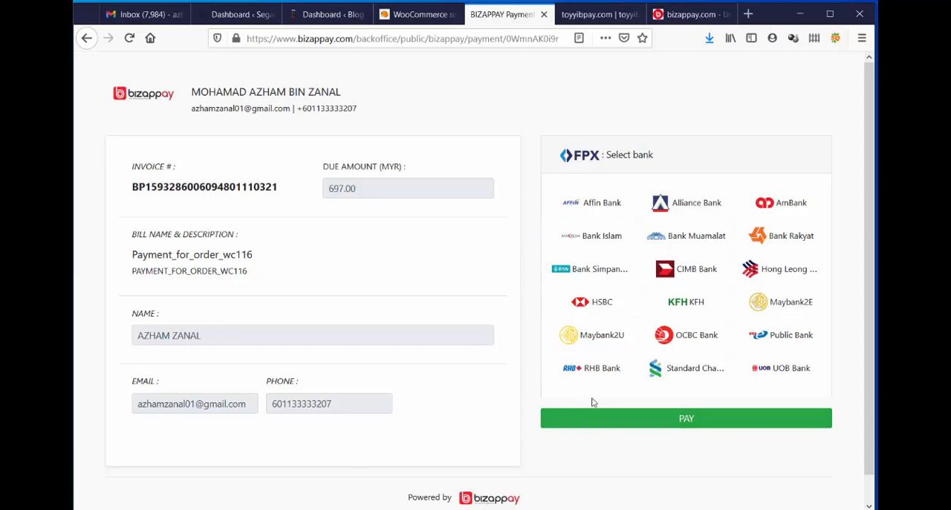
Close the Bizappay payment page and return to the WooCommerce payment methods list to review which gateways are enabled.
scroll(357, 183, "down", 1)
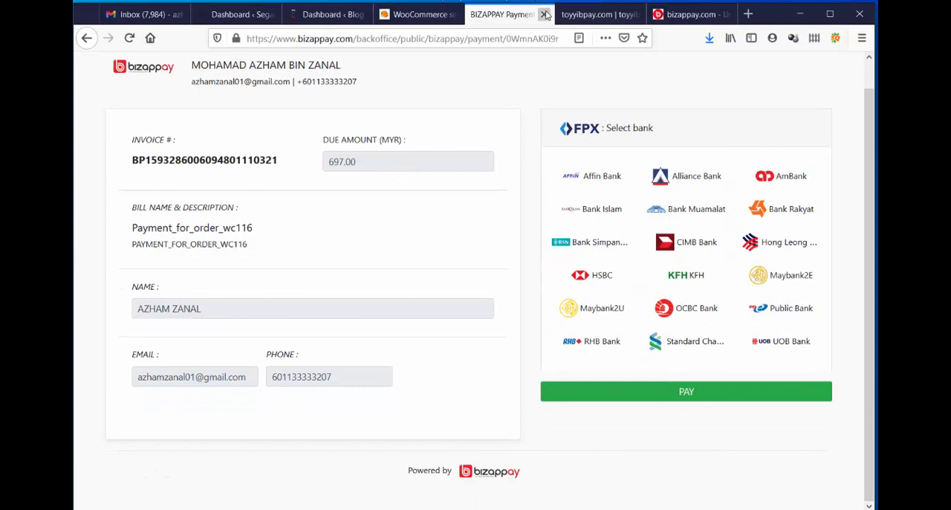
left_click(543, 14)
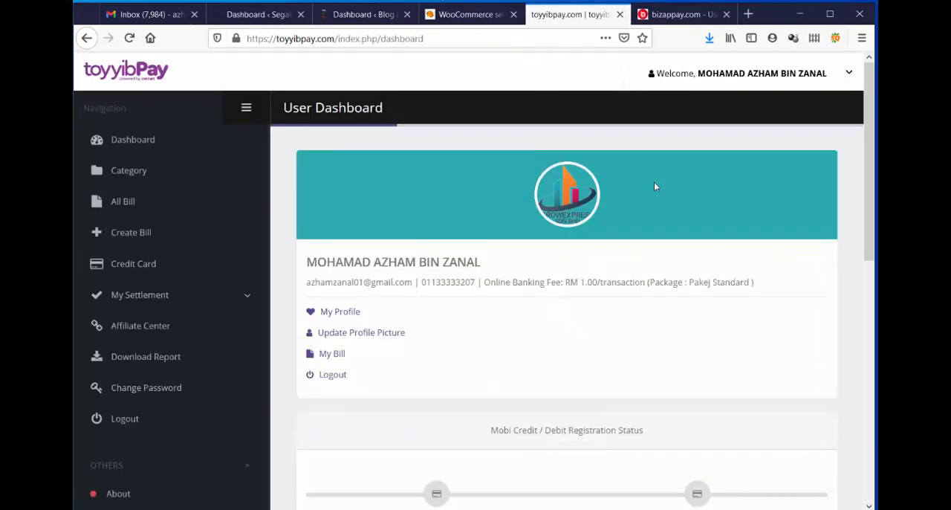
left_click(484, 19)
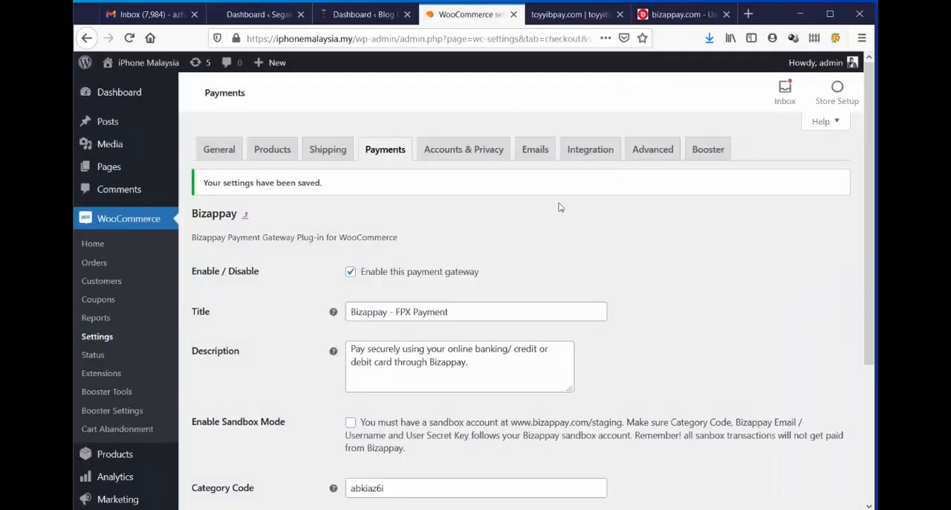
left_click(390, 149)
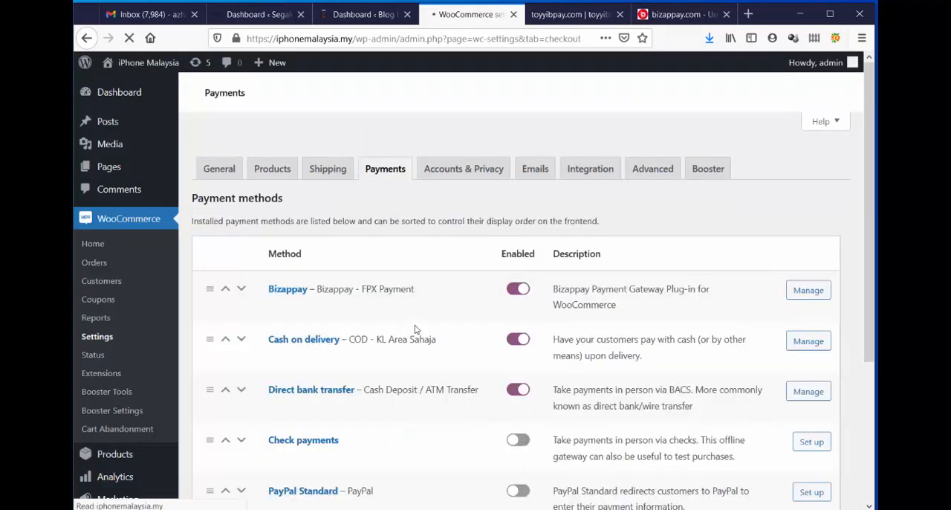
scroll(445, 261, "down", 3)
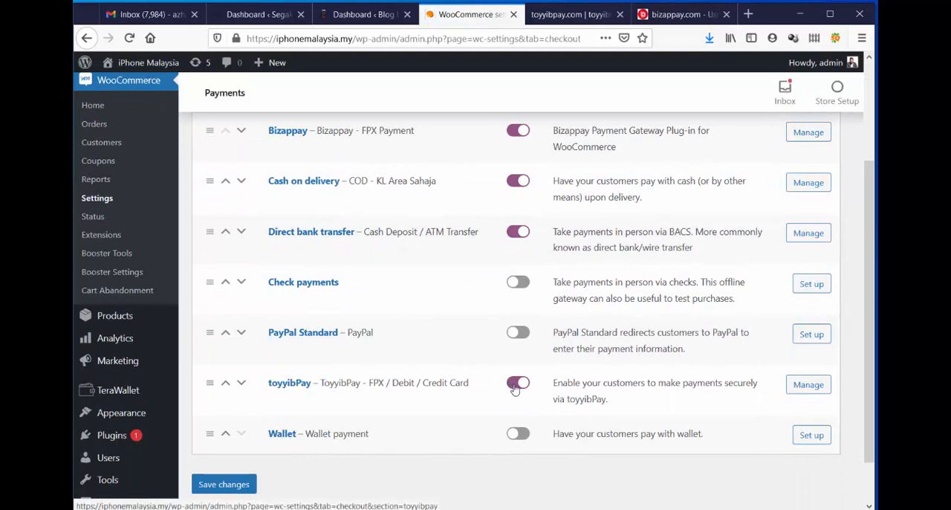
scroll(607, 349, "up", 3)
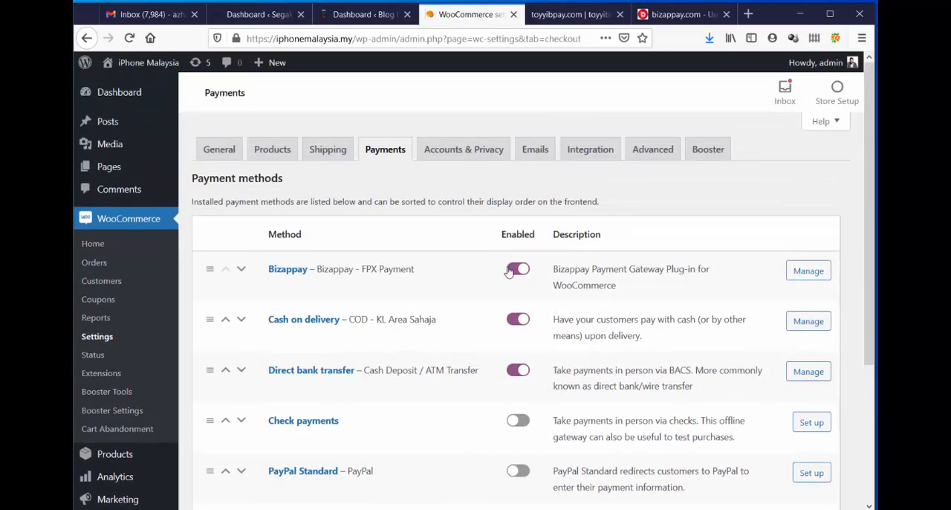
scroll(597, 422, "down", 4)
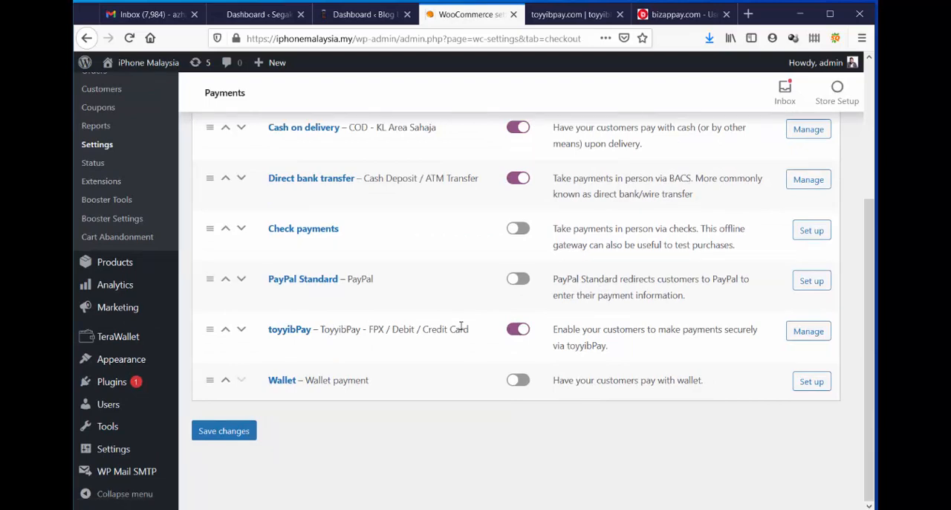
scroll(497, 342, "up", 4)
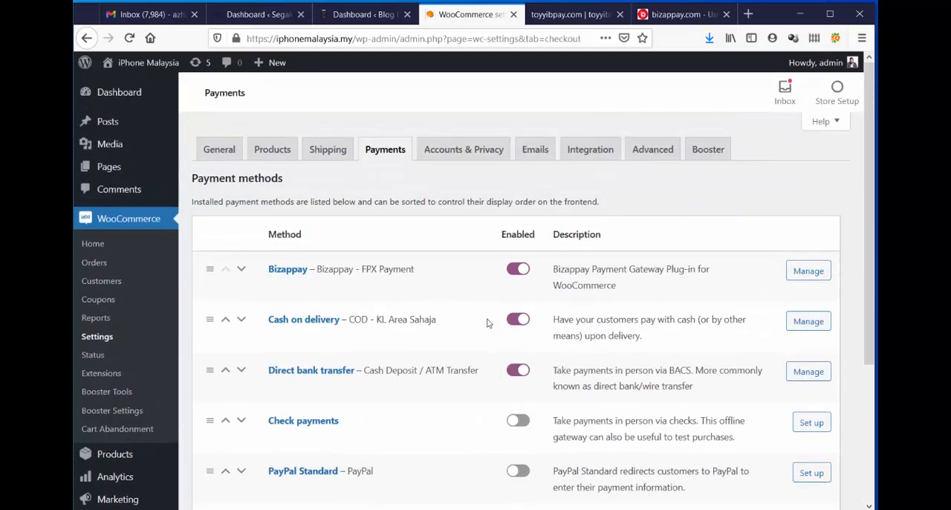
Disable the Bizappay gateway in the payment methods list and save the changes.
left_click(520, 272)
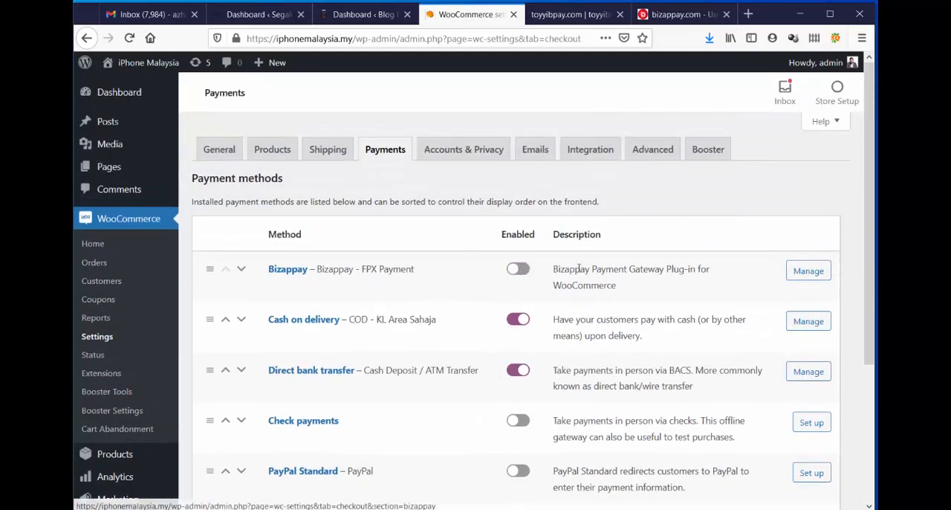
scroll(576, 269, "down", 5)
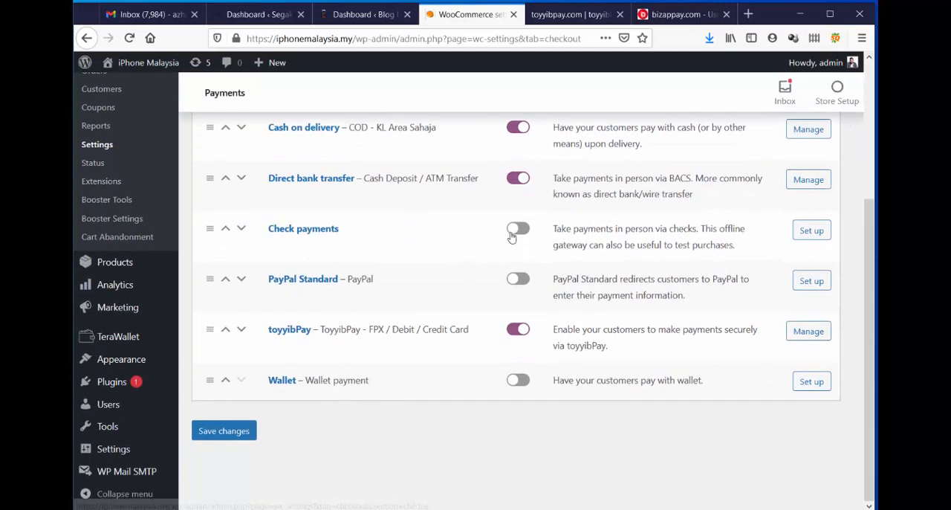
scroll(516, 227, "up", 3)
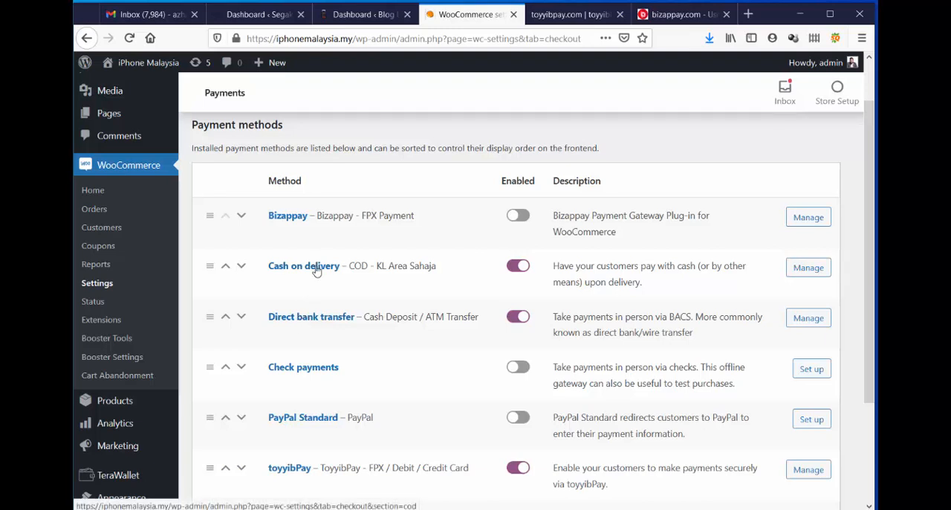
scroll(471, 302, "up", 1)
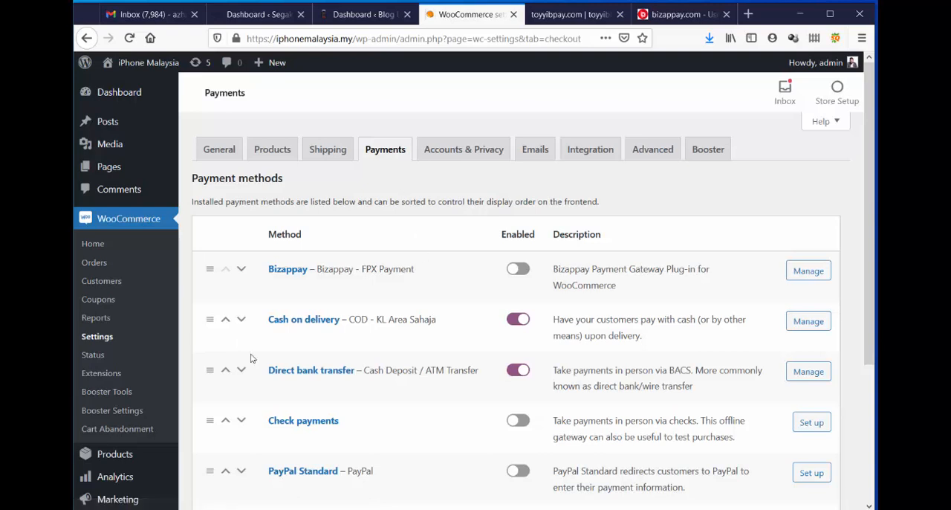
left_click(529, 270)
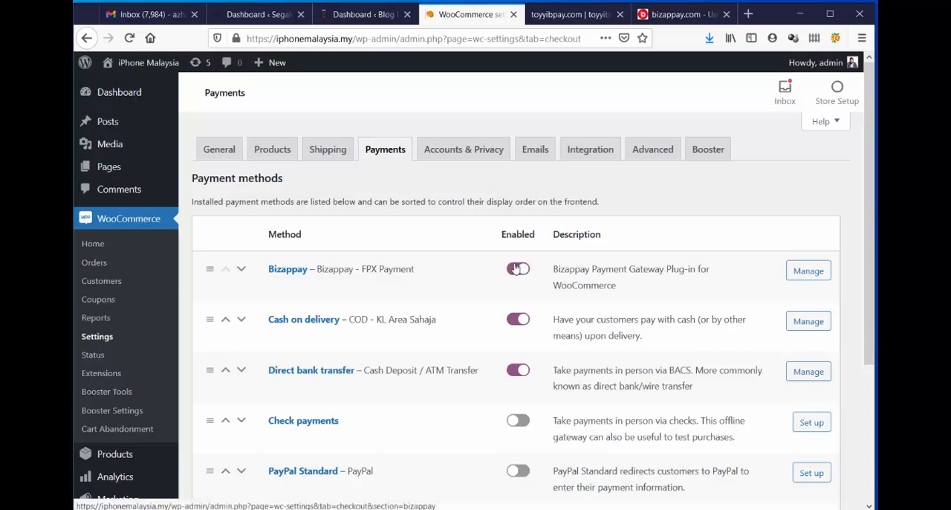
left_click(516, 268)
scroll(423, 288, "down", 2)
scroll(424, 289, "down", 1)
left_click(223, 431)
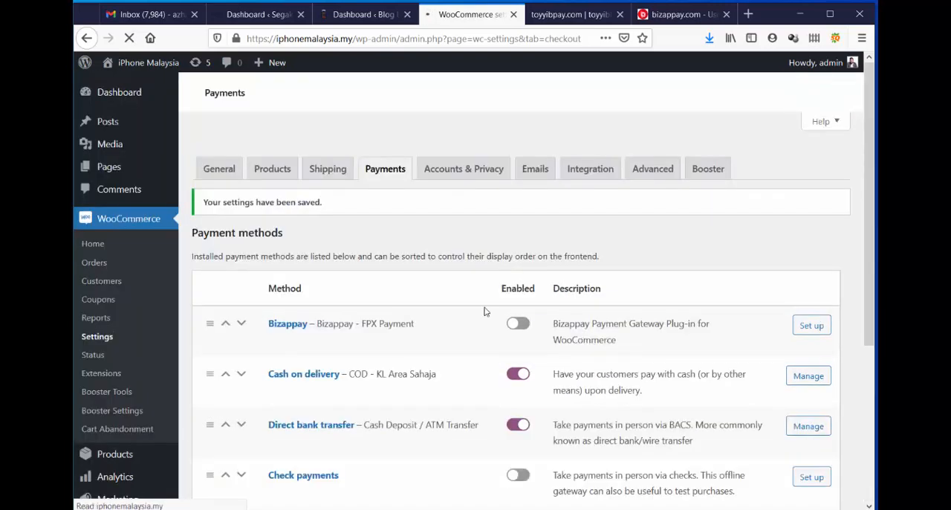
Open the Cash on delivery payment settings and read through the description text.
scroll(378, 230, "down", 3)
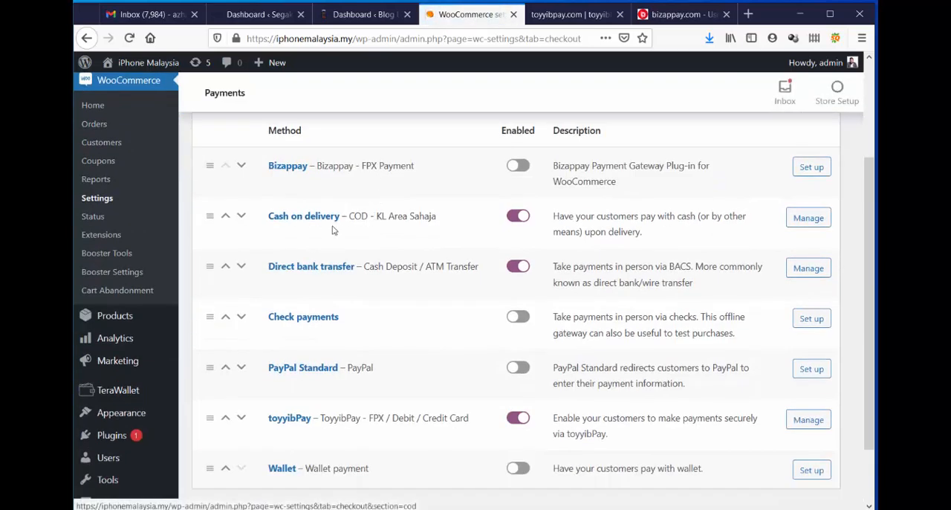
left_click(297, 219)
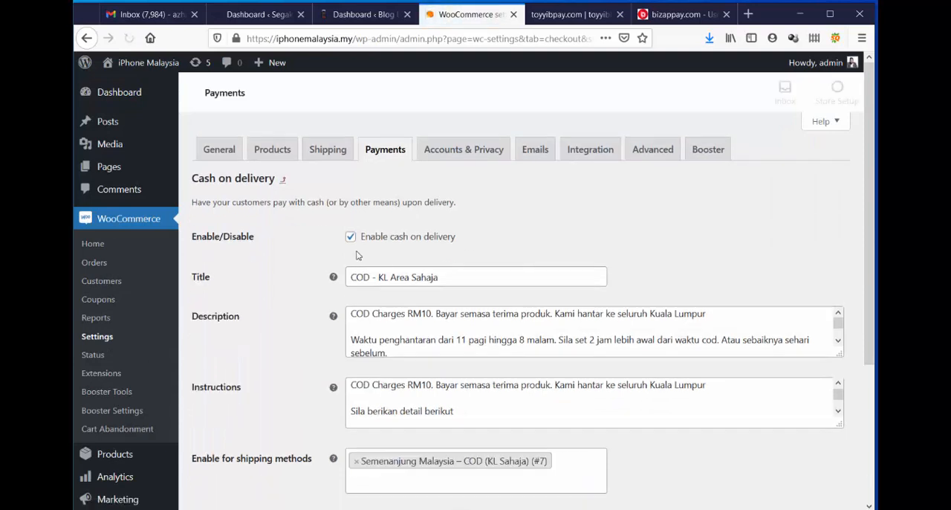
scroll(649, 238, "down", 3)
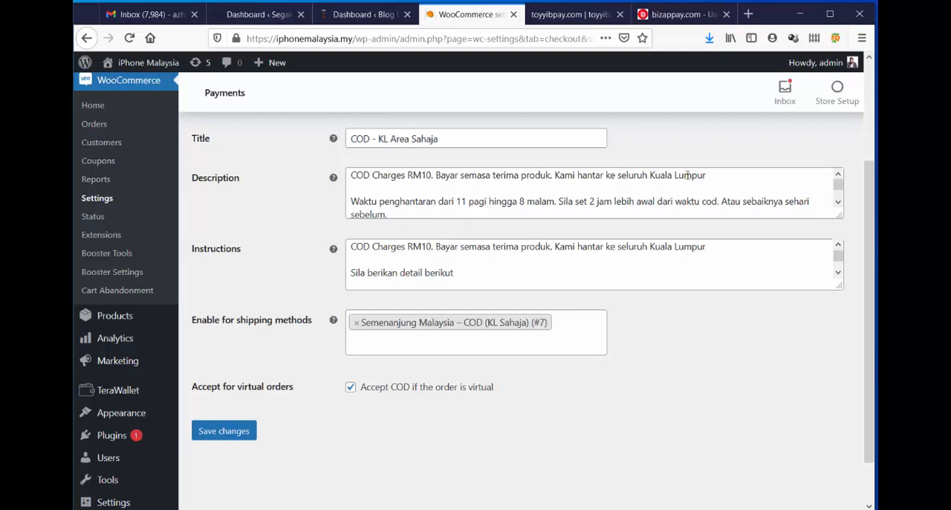
left_click(489, 201)
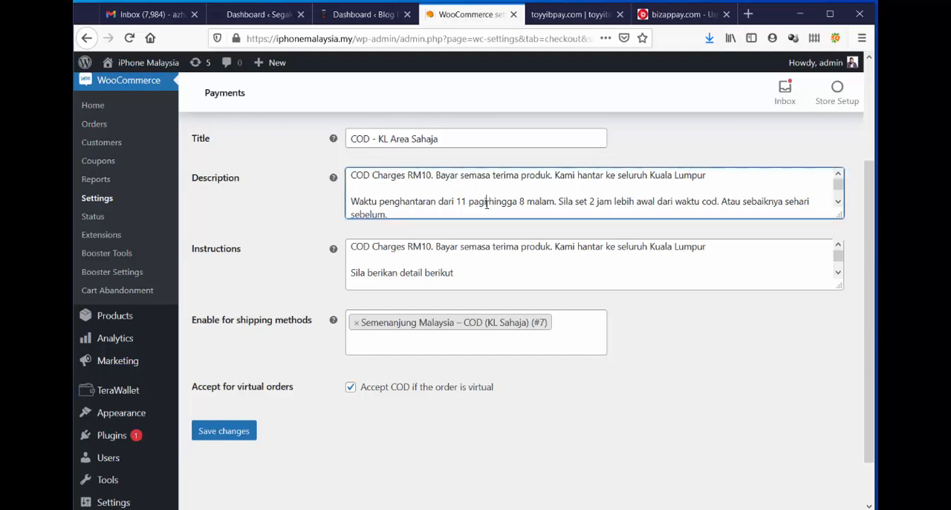
scroll(527, 188, "down", 1)
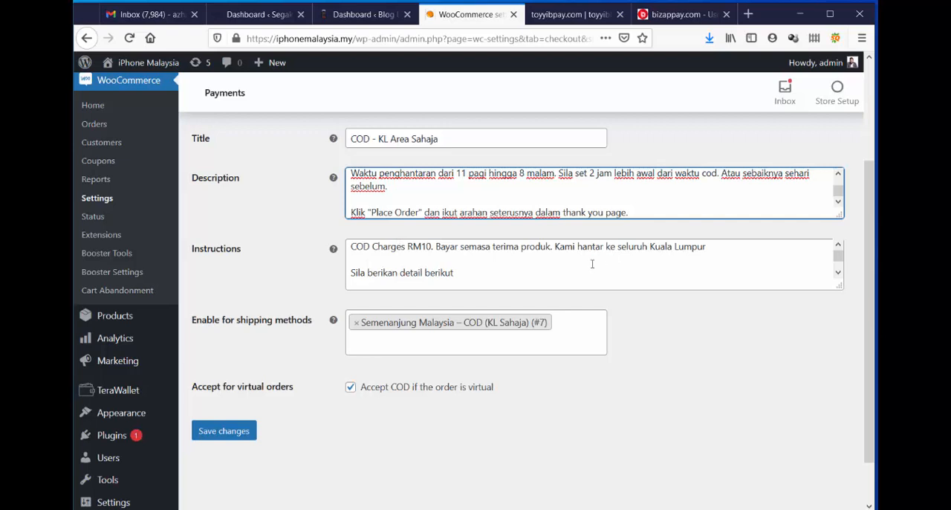
Examine the cash on delivery instructions, title and the shipping method the payment is enabled for.
left_click(522, 263)
scroll(523, 263, "down", 3)
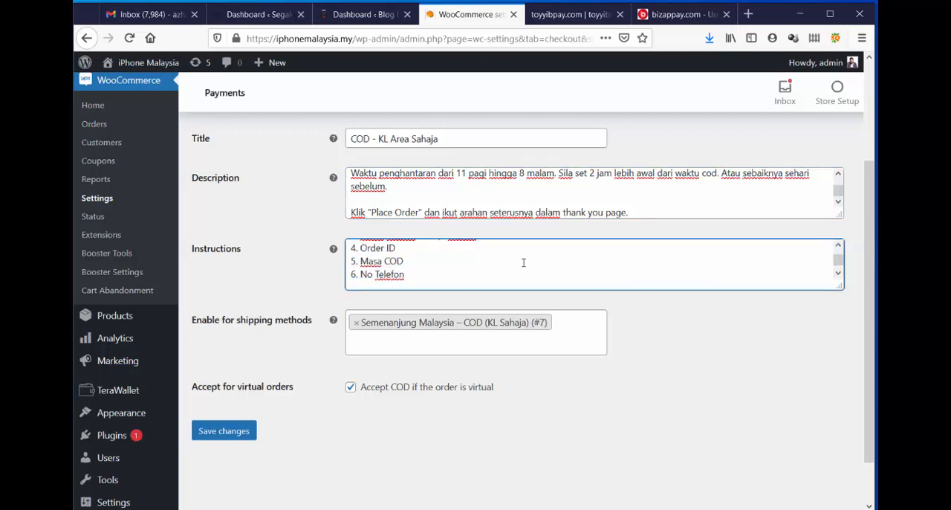
scroll(430, 267, "up", 3)
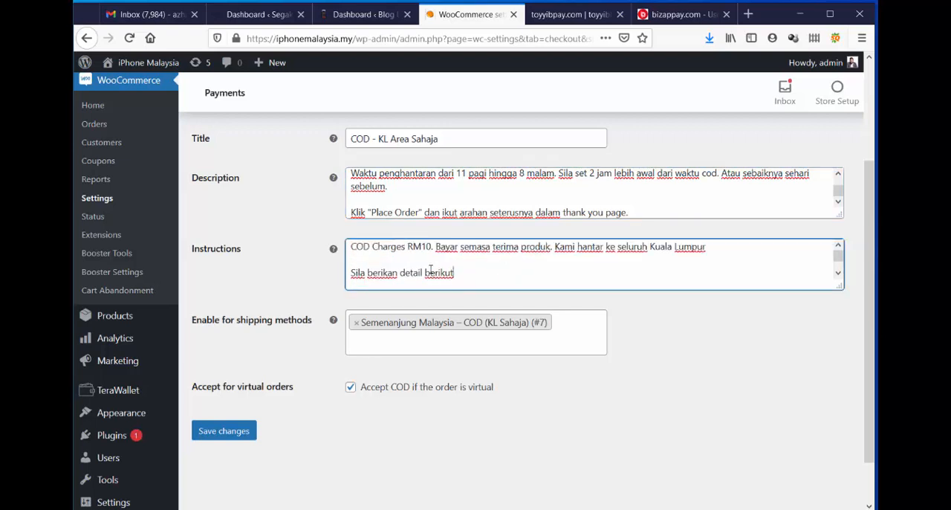
scroll(430, 270, "down", 5)
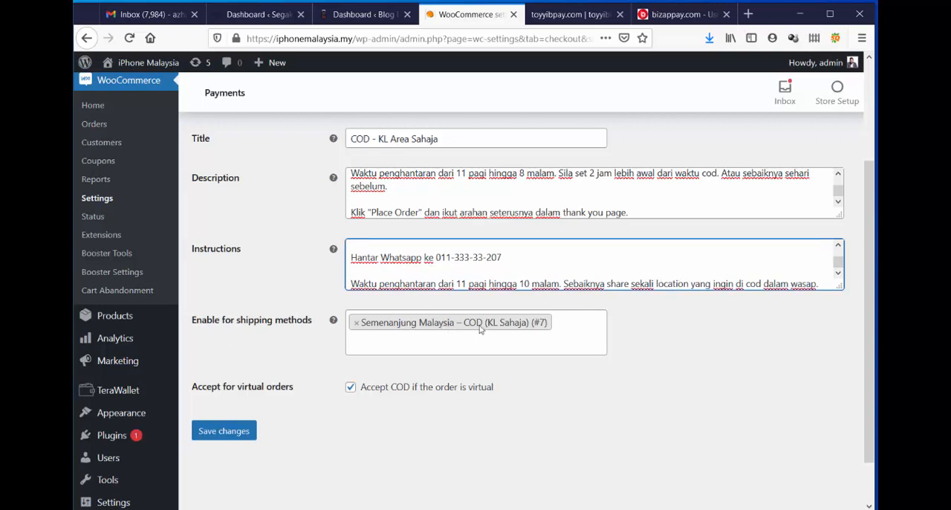
left_click(233, 429)
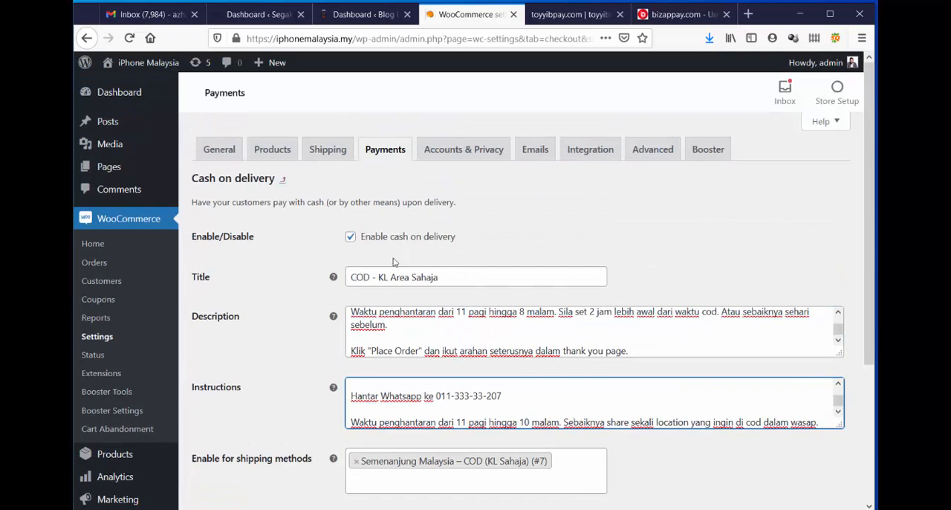
left_click(462, 279)
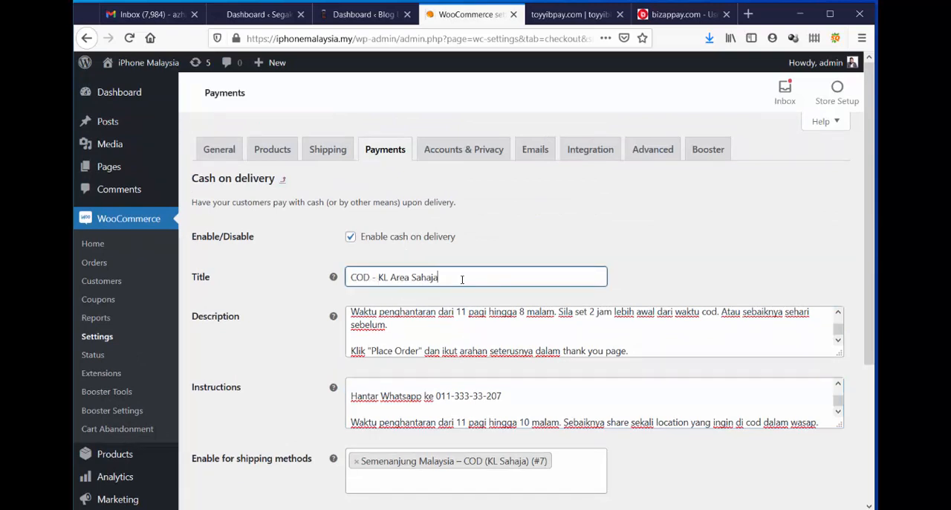
scroll(598, 327, "down", 3)
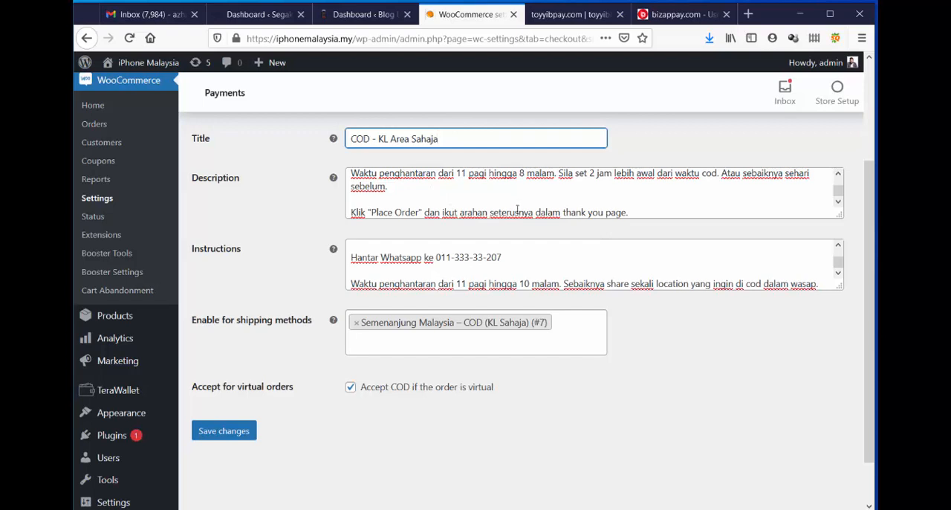
scroll(503, 213, "up", 2)
scroll(305, 238, "up", 4)
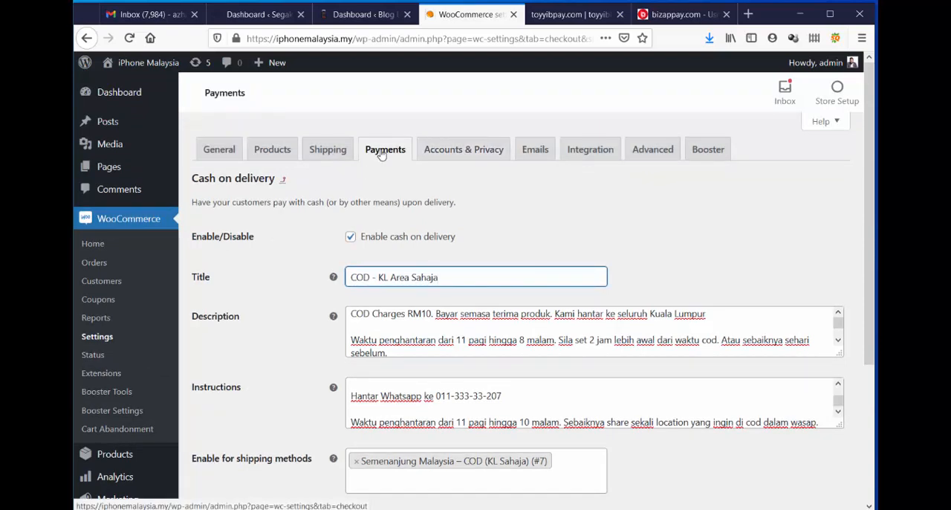
Open the iPhone Malaysia storefront in a new browser tab from the WordPress admin and switch to it.
left_click(555, 18)
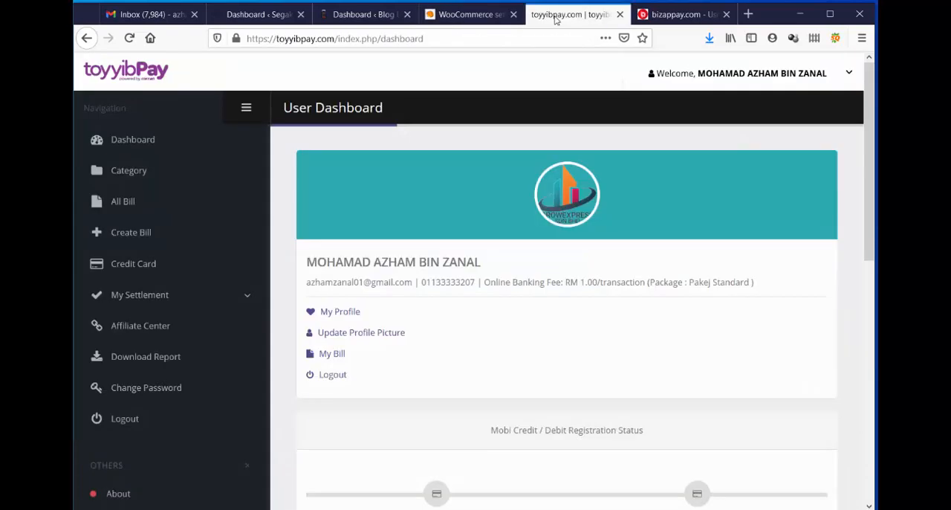
left_click(464, 15)
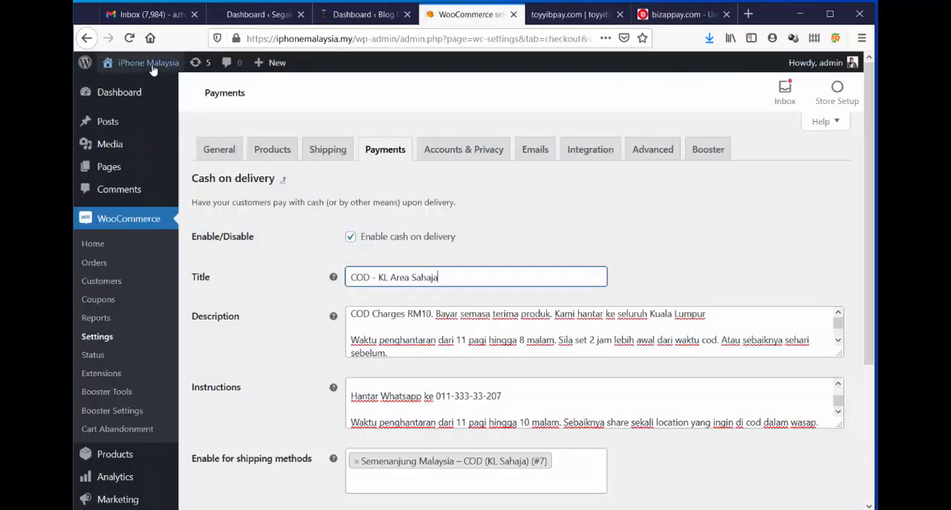
mouse_move(150, 74)
right_click(151, 93)
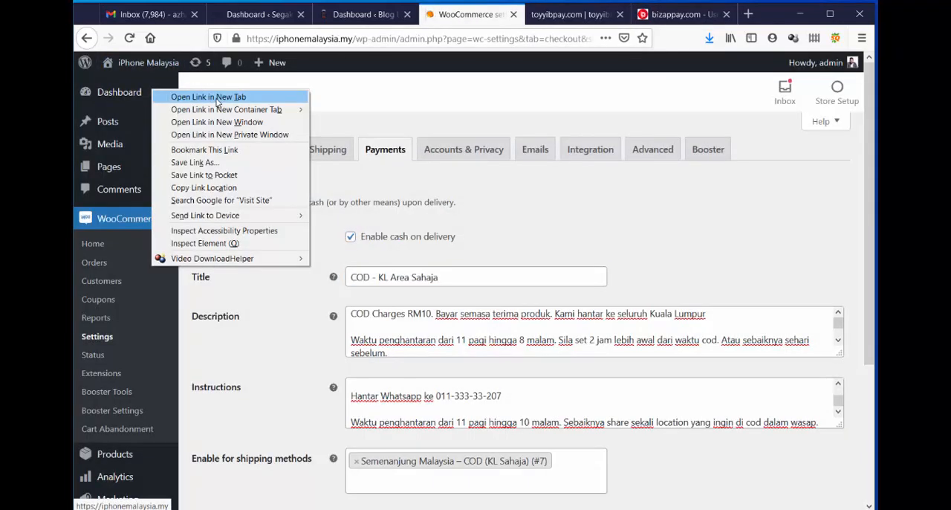
left_click(174, 96)
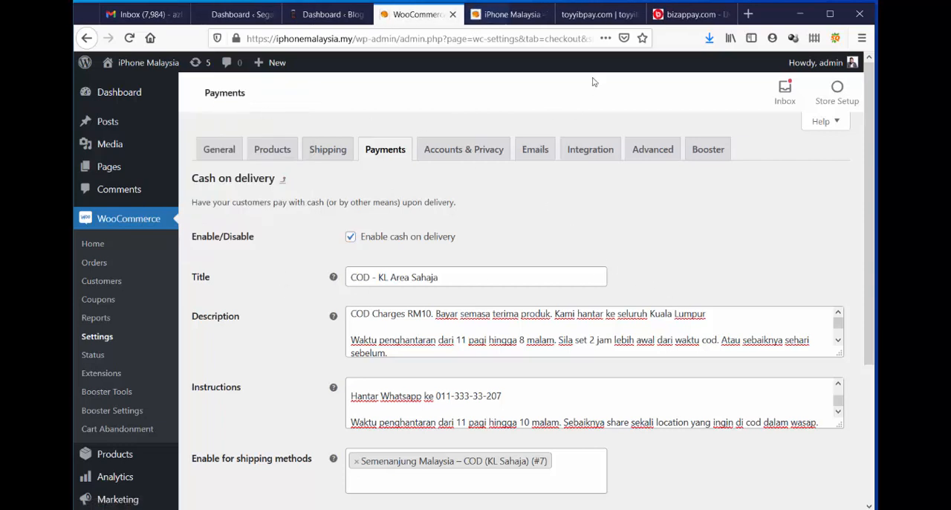
left_click(506, 15)
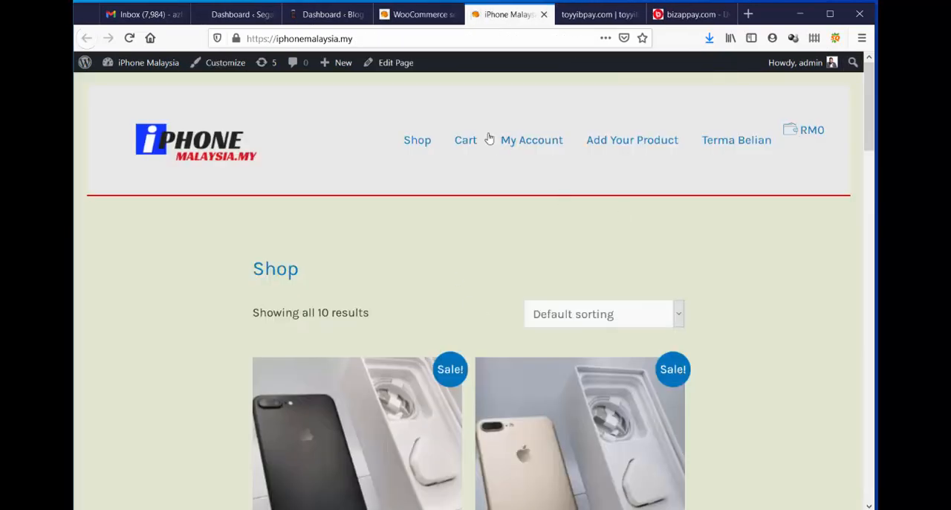
Open the store's cart and proceed to checkout with the iPhone 7 Gold 32GB order.
left_click(466, 140)
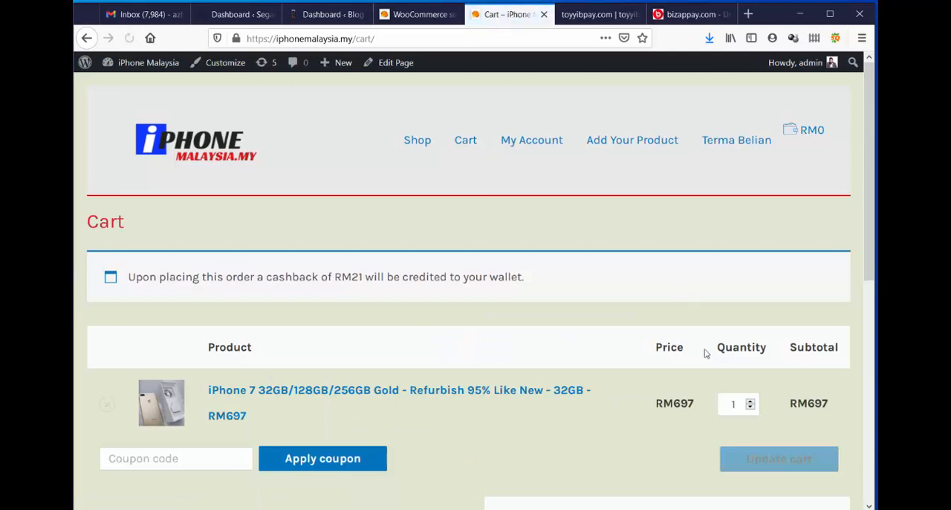
scroll(713, 387, "down", 5)
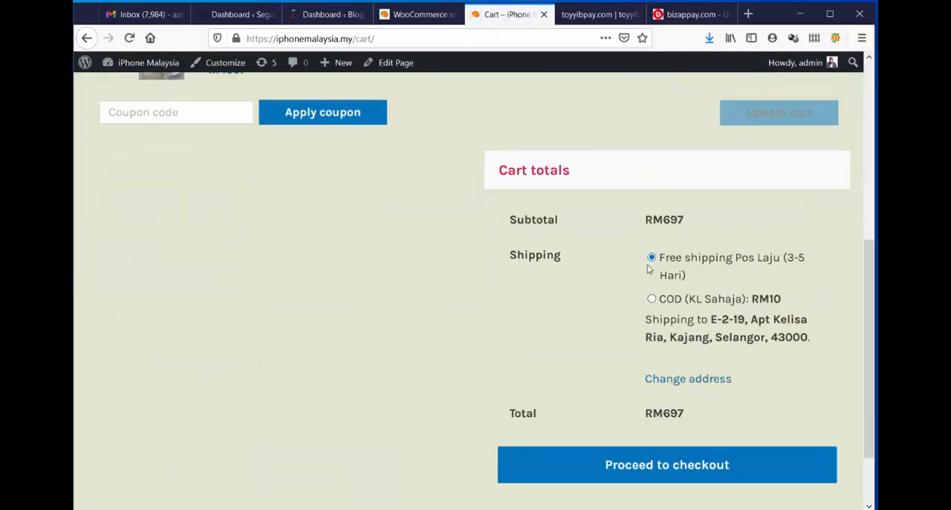
left_click(674, 468)
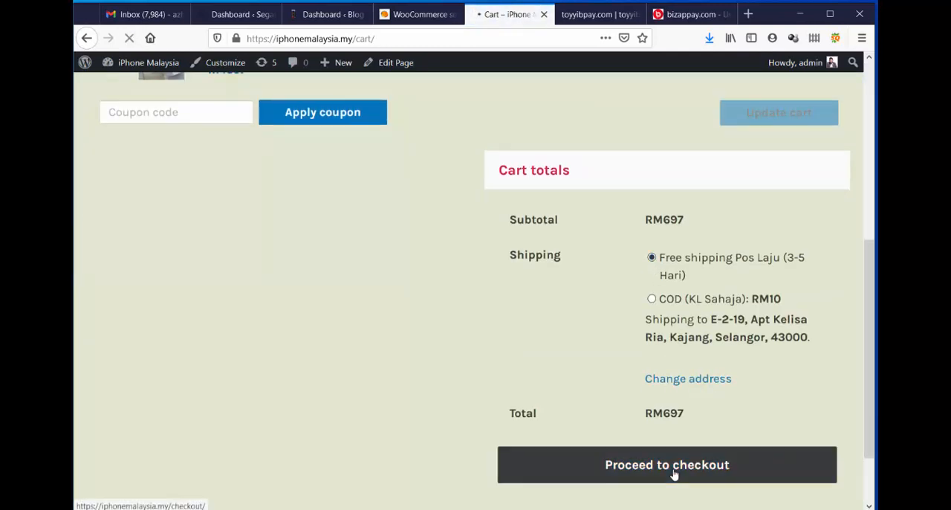
scroll(594, 415, "down", 4)
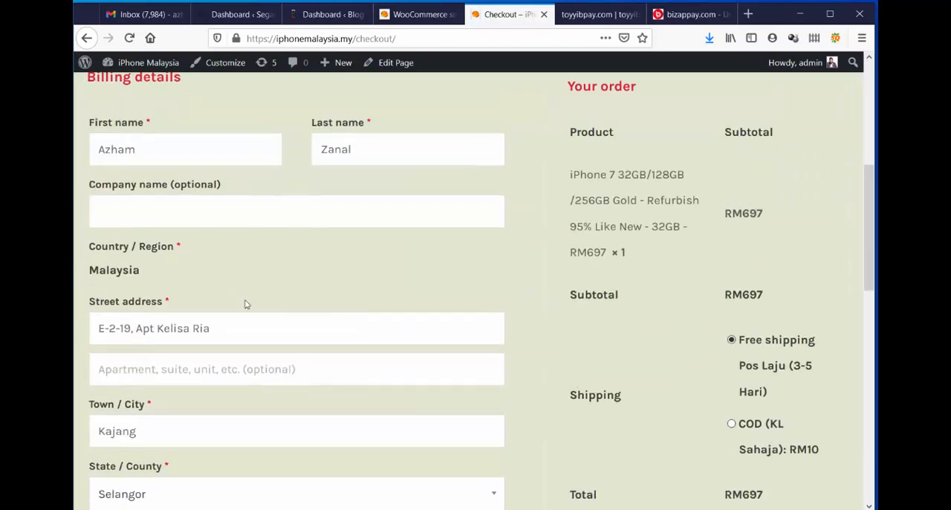
Examine the shipping choices and the available payment methods on the checkout page.
scroll(133, 379, "down", 2)
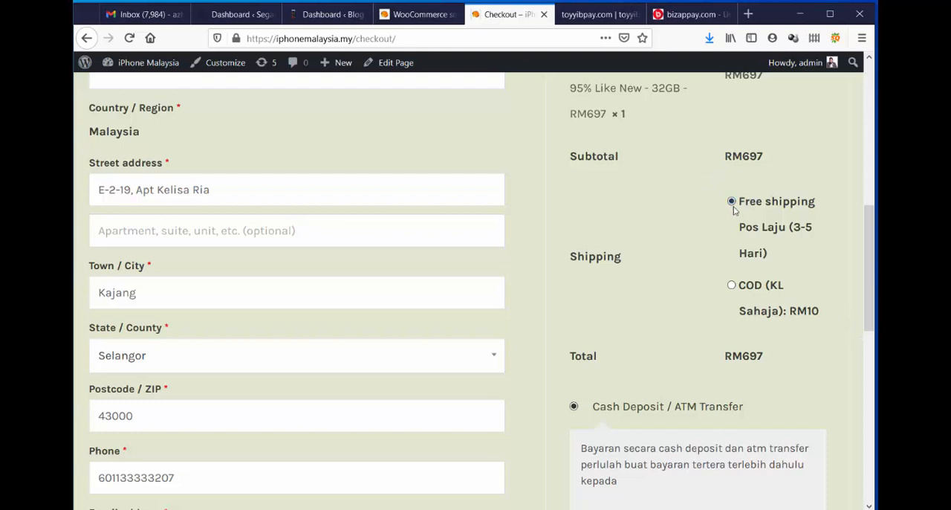
scroll(751, 224, "down", 2)
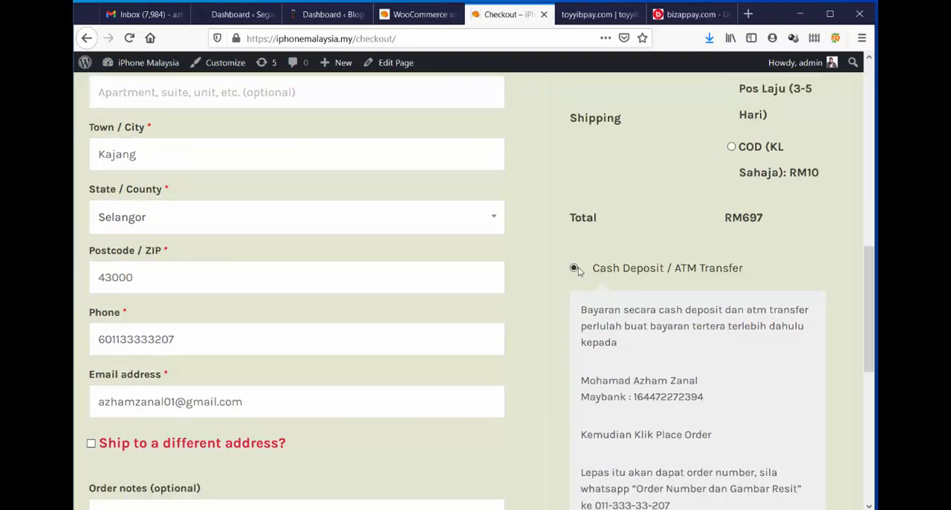
scroll(692, 242, "down", 2)
scroll(685, 242, "up", 2)
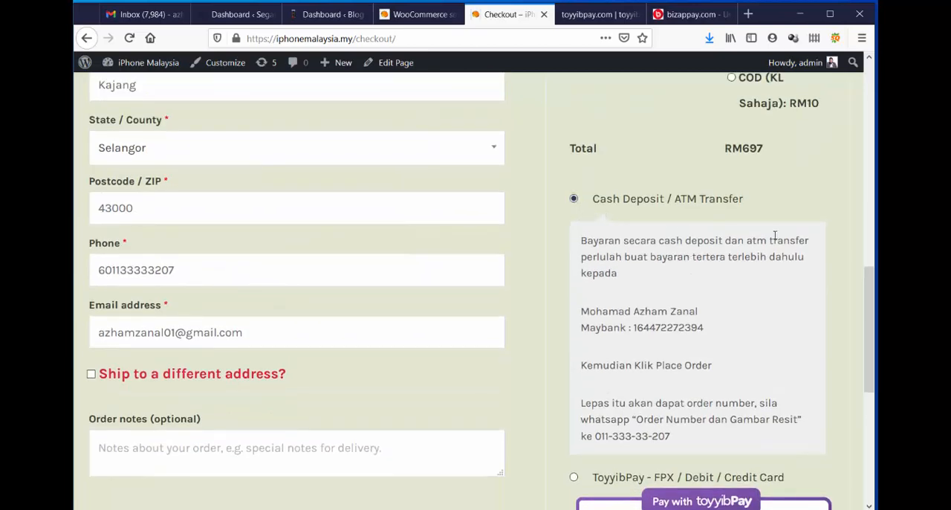
scroll(775, 238, "down", 2)
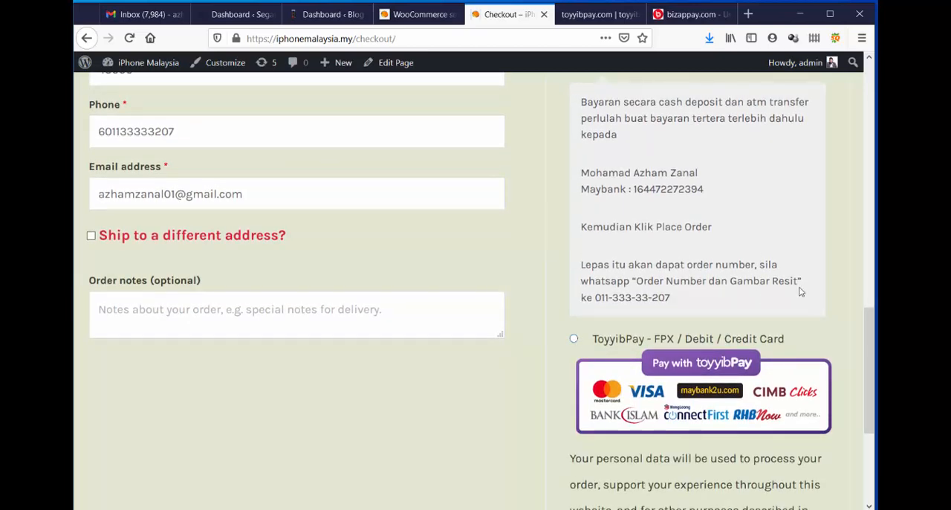
scroll(801, 291, "down", 3)
scroll(801, 292, "up", 8)
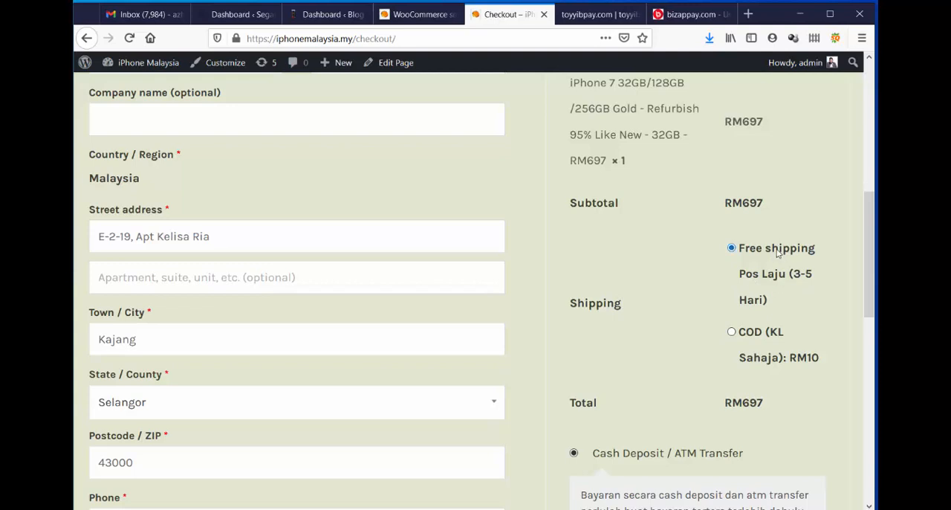
Read through the Cash Deposit / ATM Transfer instructions and switch the payment method to ToyyibPay - FPX / Debit / Credit Card.
scroll(777, 253, "down", 4)
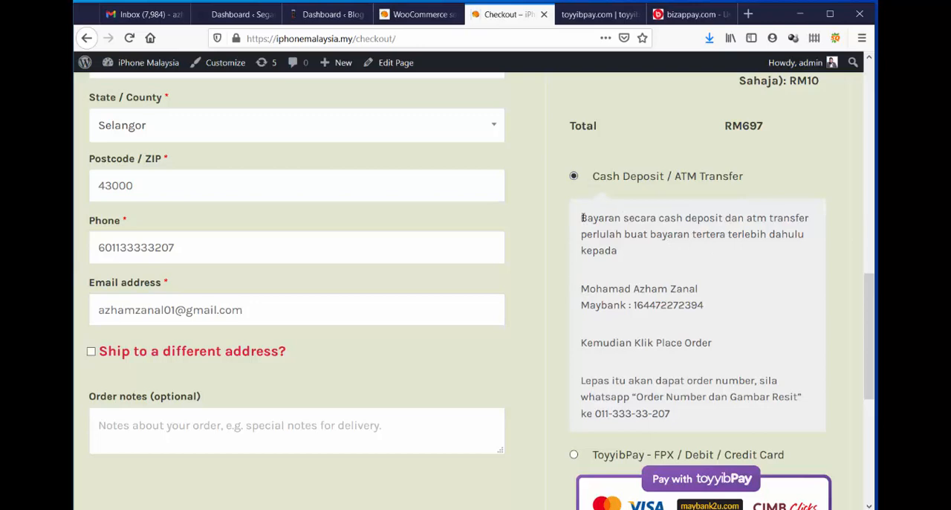
left_click_drag(582, 218, 689, 396)
scroll(784, 412, "down", 2)
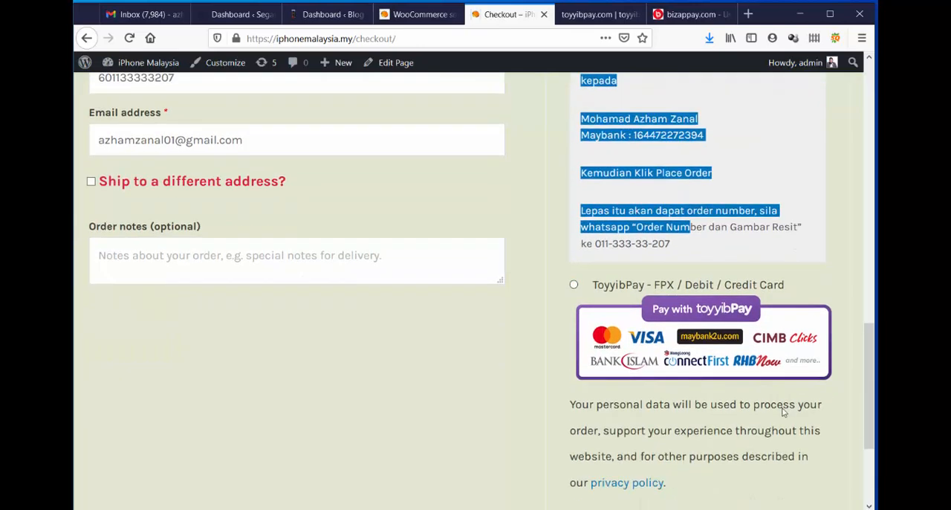
left_click(559, 315)
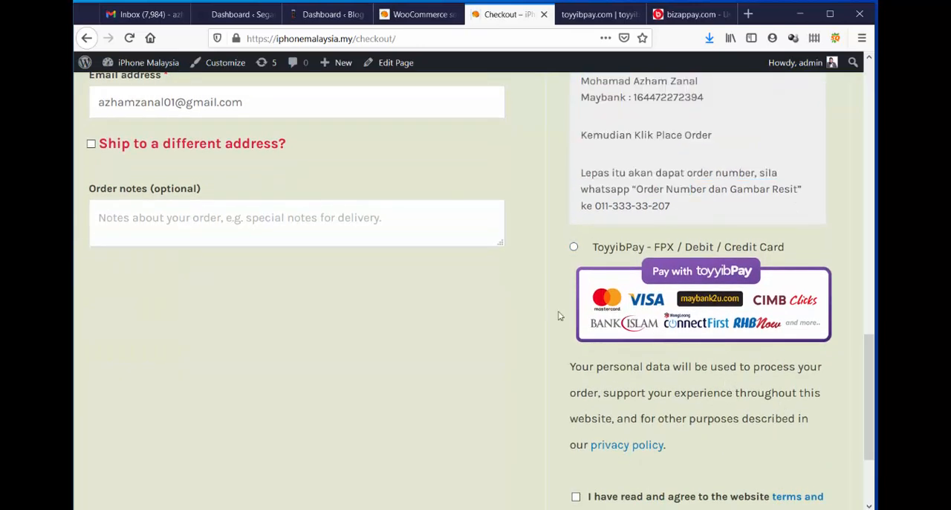
left_click(574, 248)
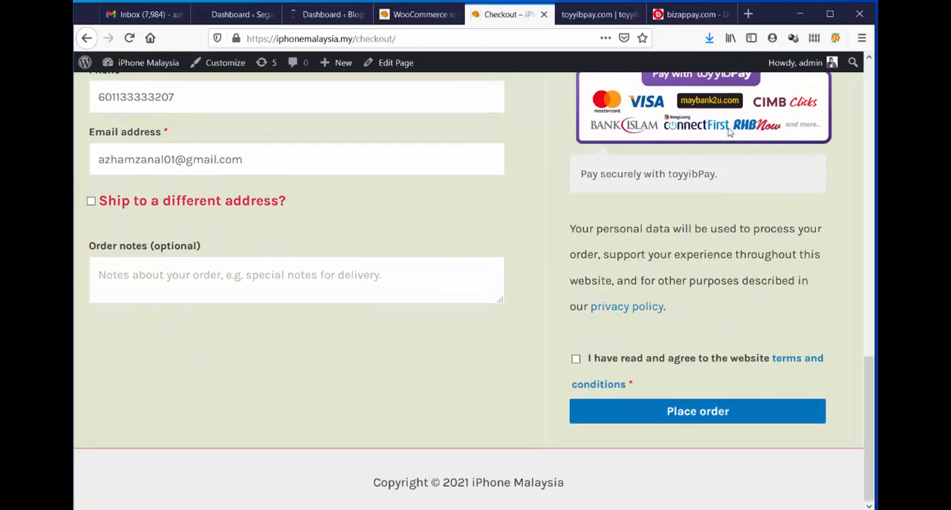
scroll(721, 258, "up", 4)
In the WooCommerce payment settings, move toyyibPay above Cash on delivery, directly below Bizappay, and save the changes.
left_click(419, 14)
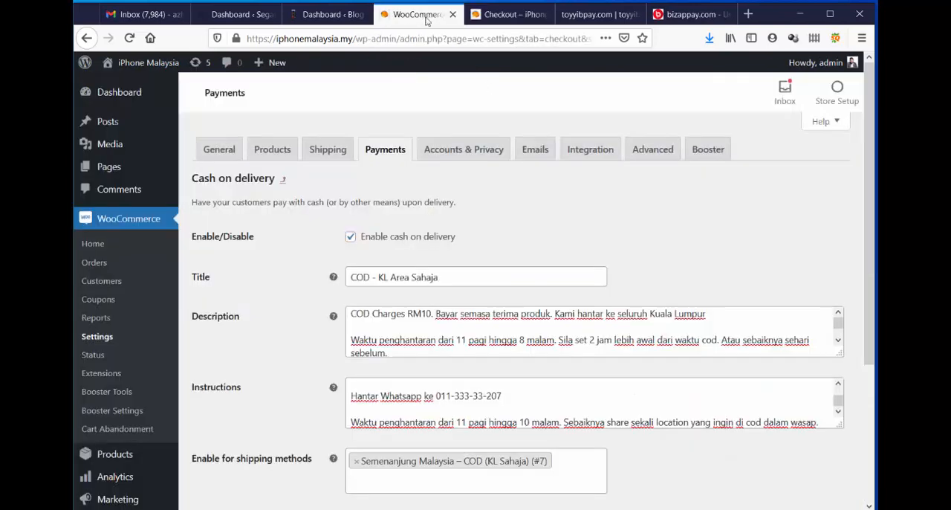
left_click(373, 154)
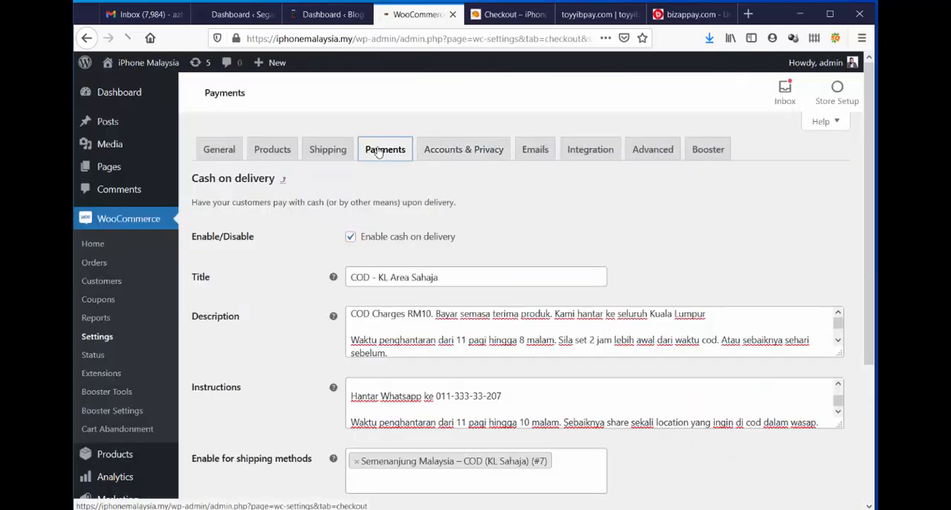
scroll(478, 282, "down", 2)
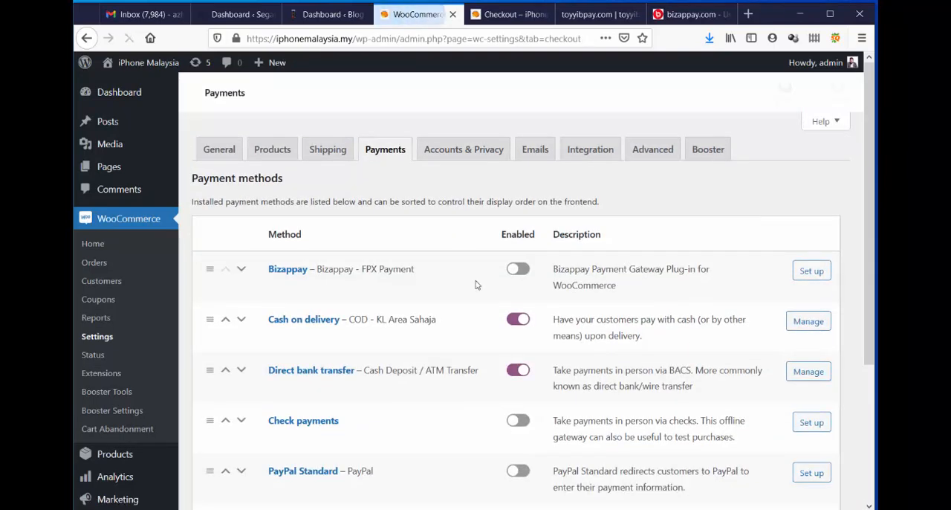
scroll(509, 327, "down", 4)
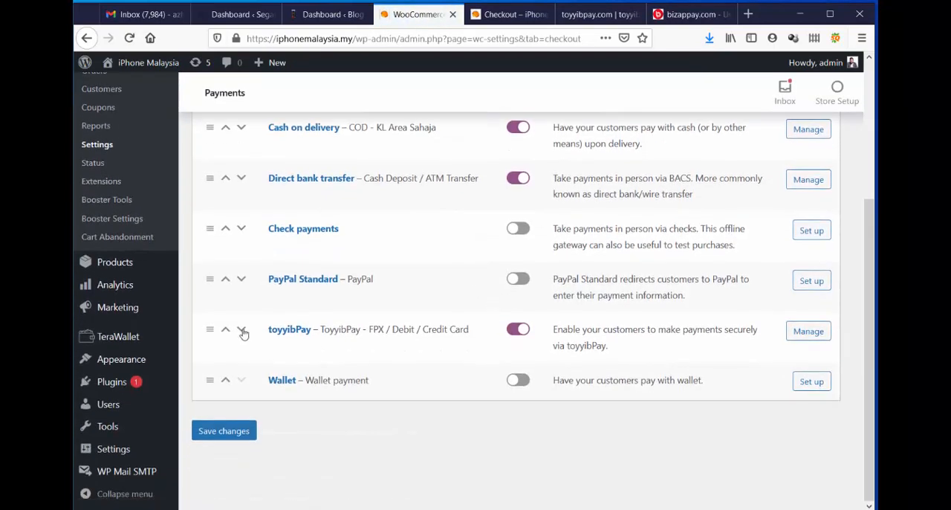
left_click_drag(209, 335, 211, 125)
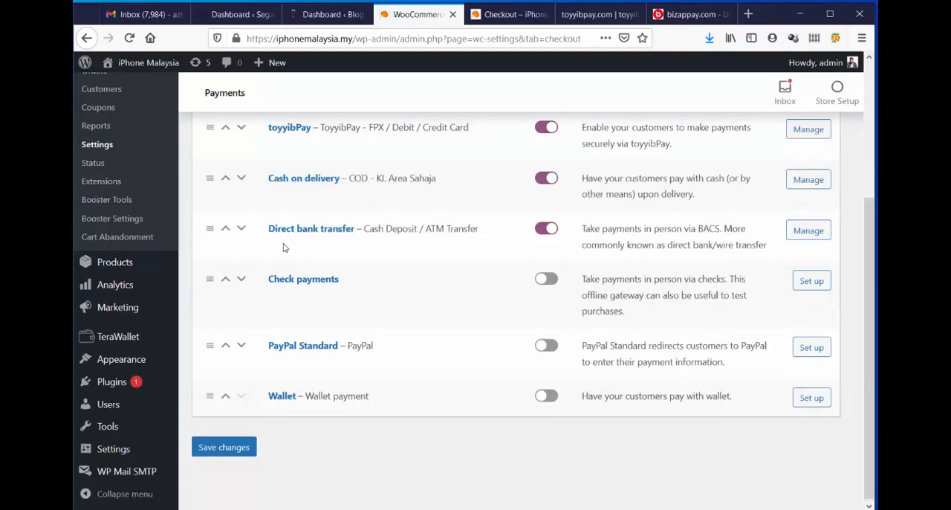
scroll(268, 282, "up", 5)
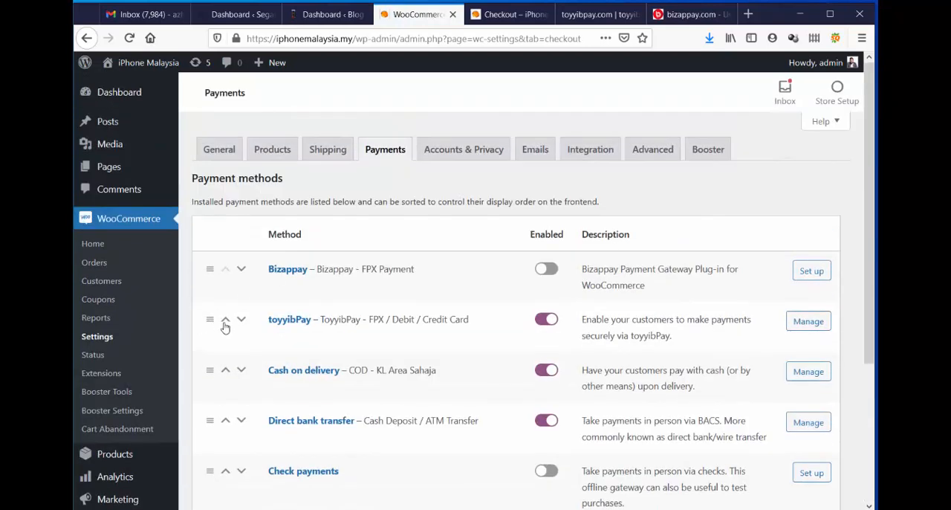
scroll(396, 340, "down", 3)
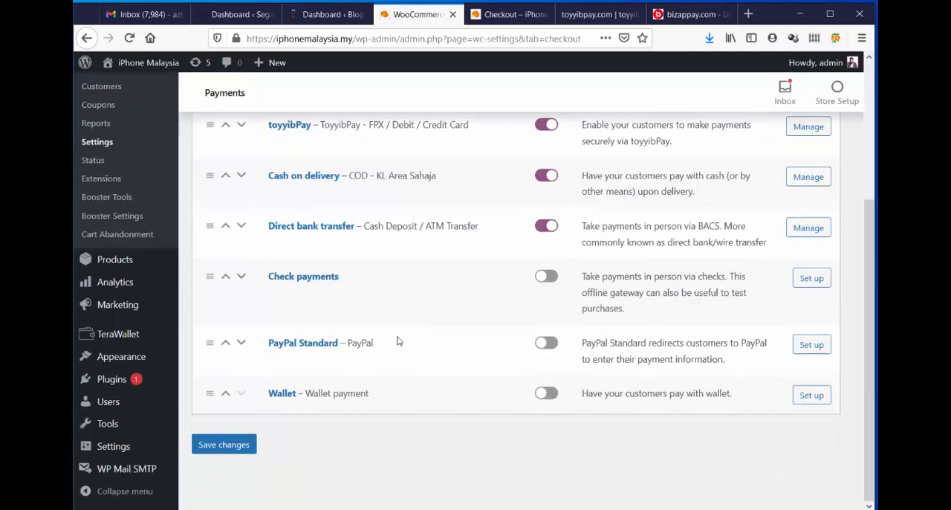
left_click(249, 444)
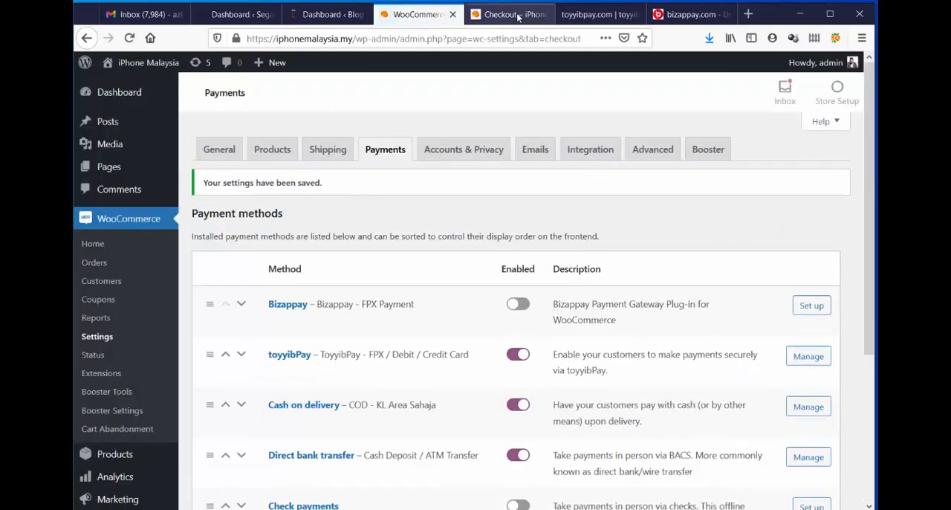
Reload the store's checkout page to apply the new payment order and select ToyyibPay as the payment method.
left_click(518, 17)
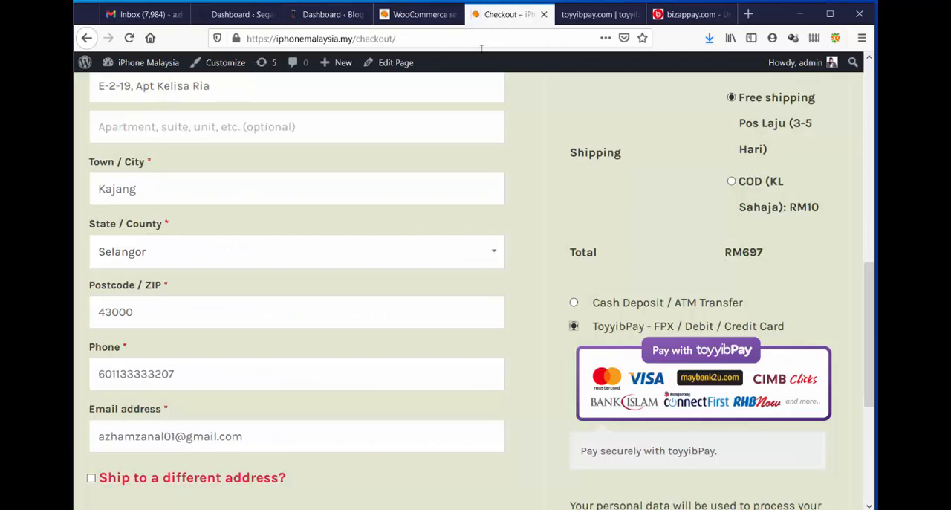
left_click(129, 38)
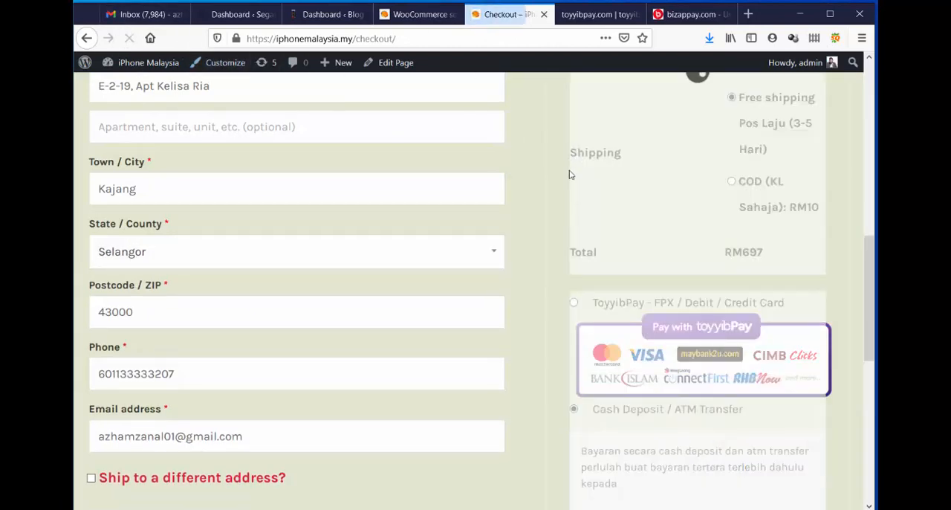
scroll(653, 235, "down", 1)
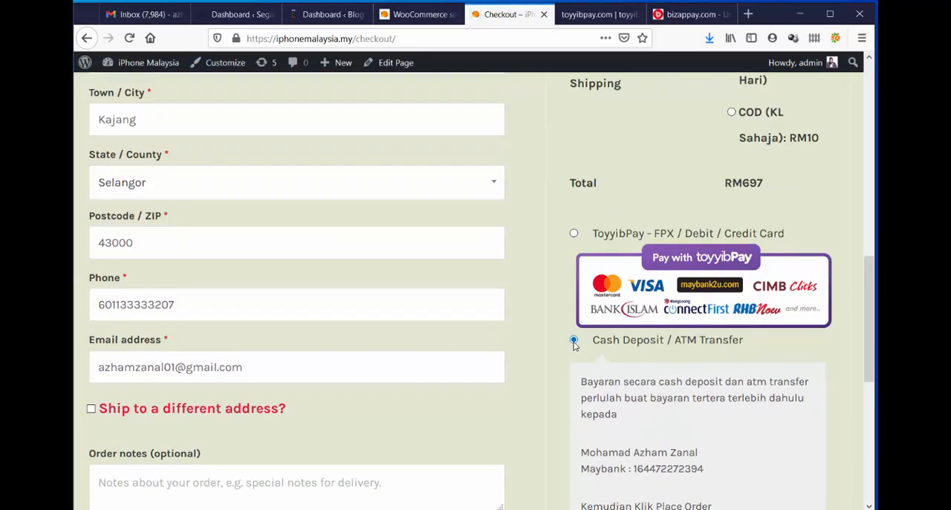
left_click(574, 234)
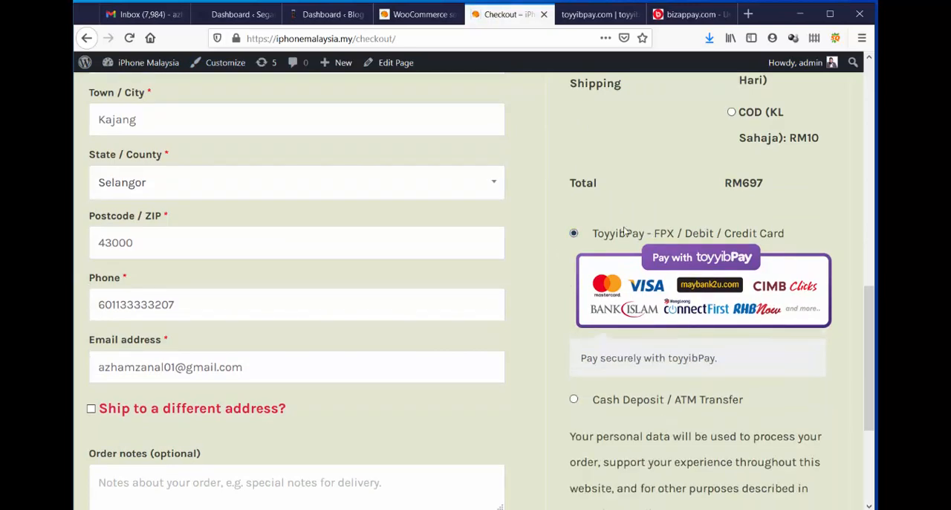
scroll(679, 224, "up", 3)
scroll(678, 224, "up", 1)
scroll(639, 308, "down", 3)
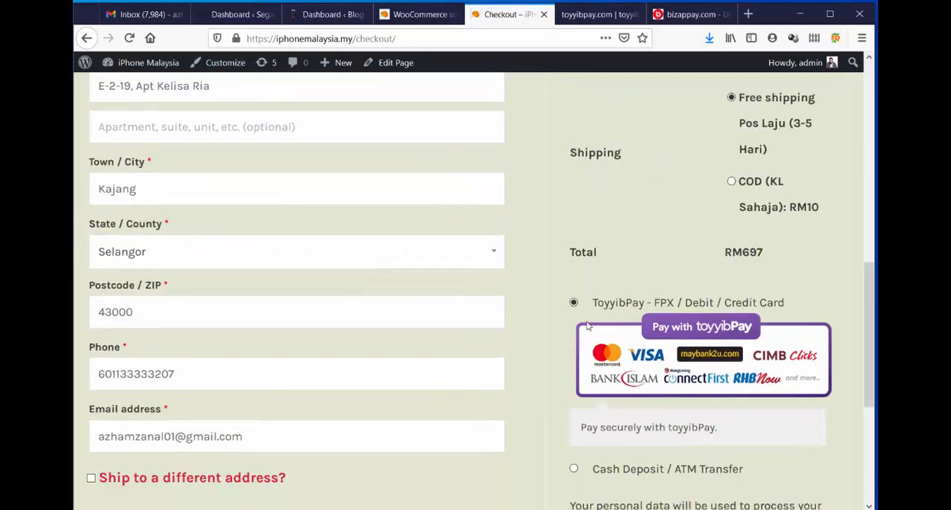
scroll(654, 287, "down", 2)
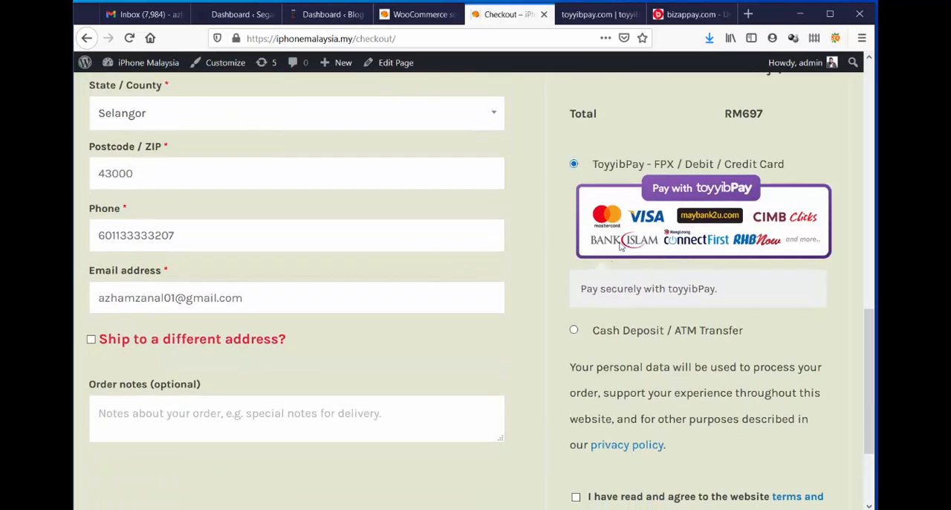
Display the Cash Deposit / ATM Transfer payment instructions and return the payment selection to ToyyibPay.
left_click(574, 331)
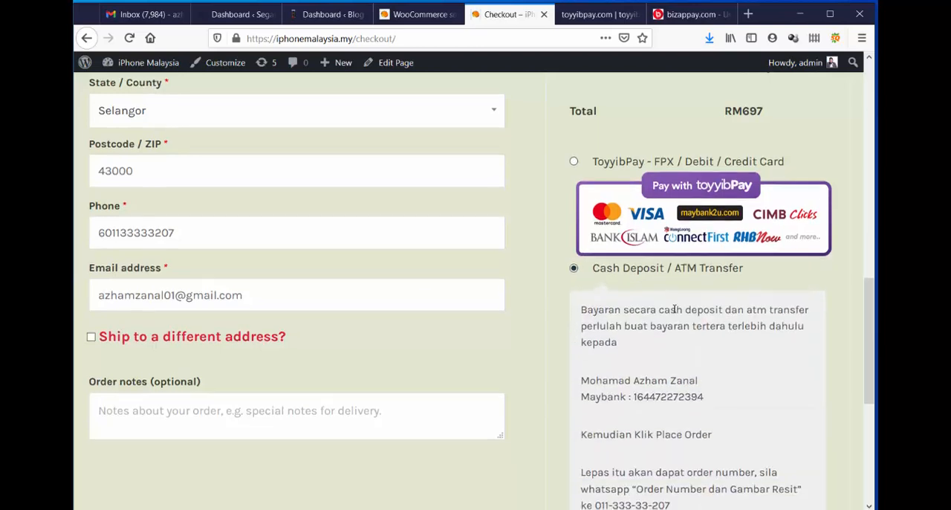
scroll(673, 310, "down", 3)
scroll(637, 285, "up", 4)
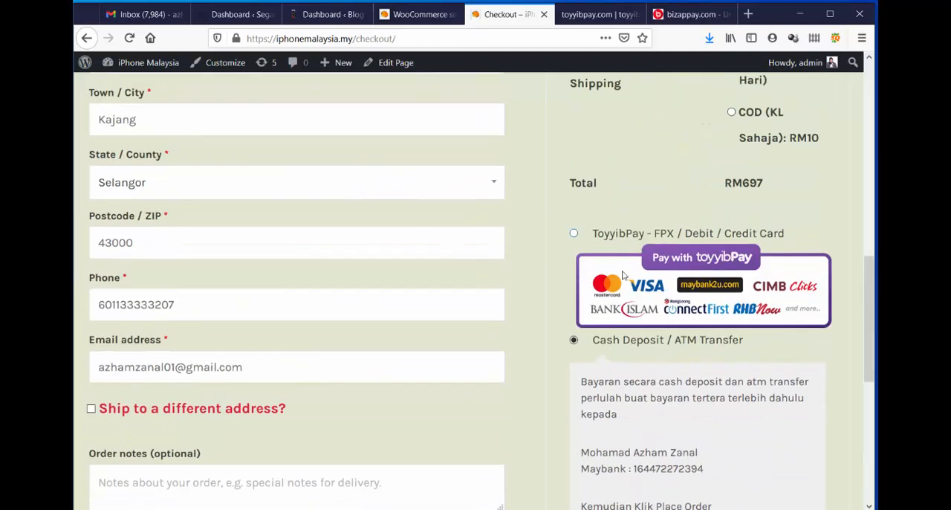
left_click(573, 234)
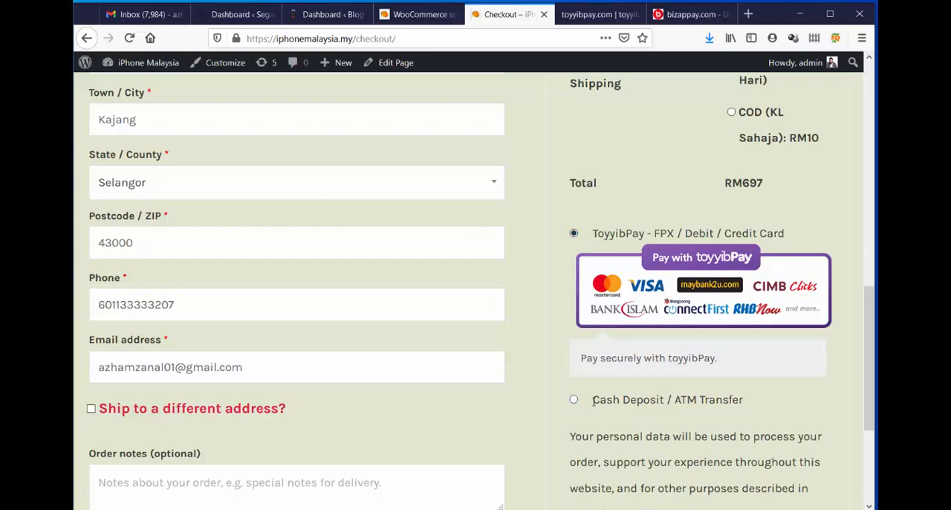
Choose COD (KL Sahaja) as the order's shipping method and check the payment methods offered with it.
scroll(628, 384, "down", 2)
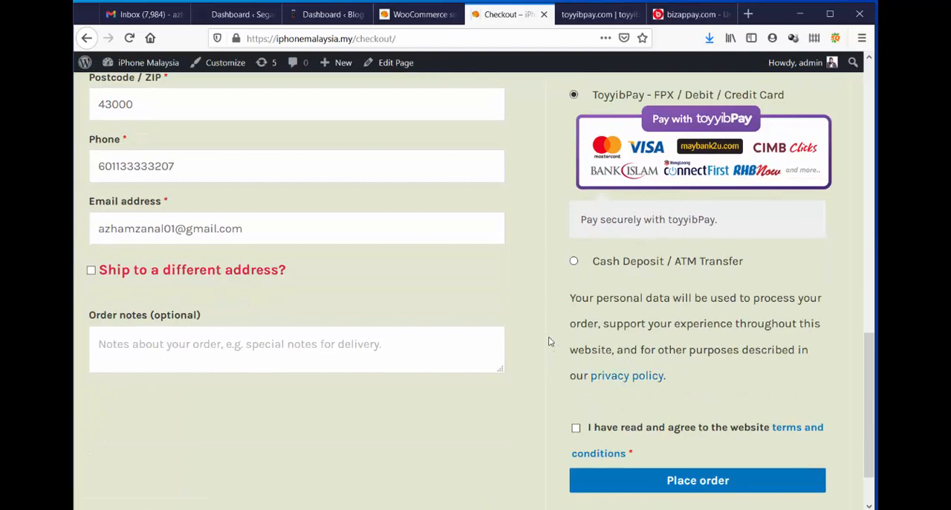
scroll(550, 339, "up", 6)
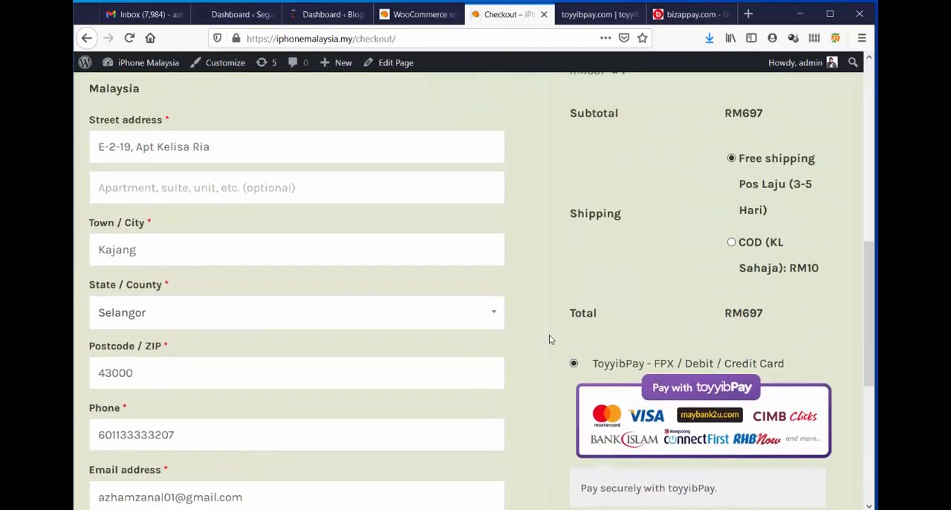
scroll(543, 339, "up", 3)
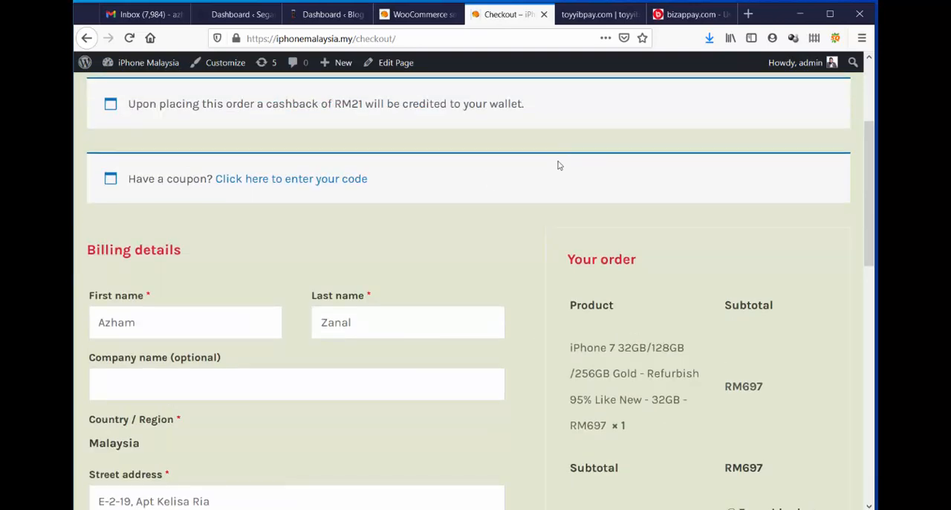
scroll(729, 382, "down", 4)
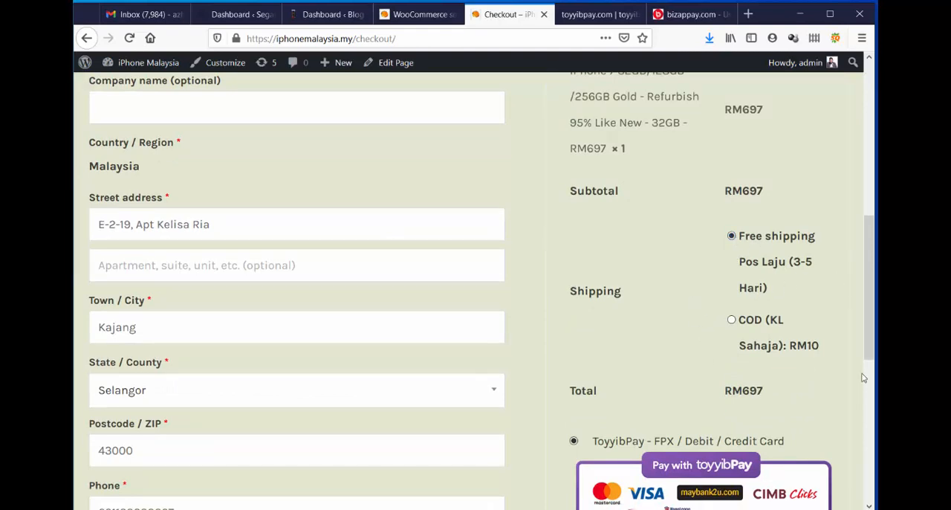
left_click(732, 320)
scroll(771, 304, "down", 4)
scroll(769, 297, "down", 2)
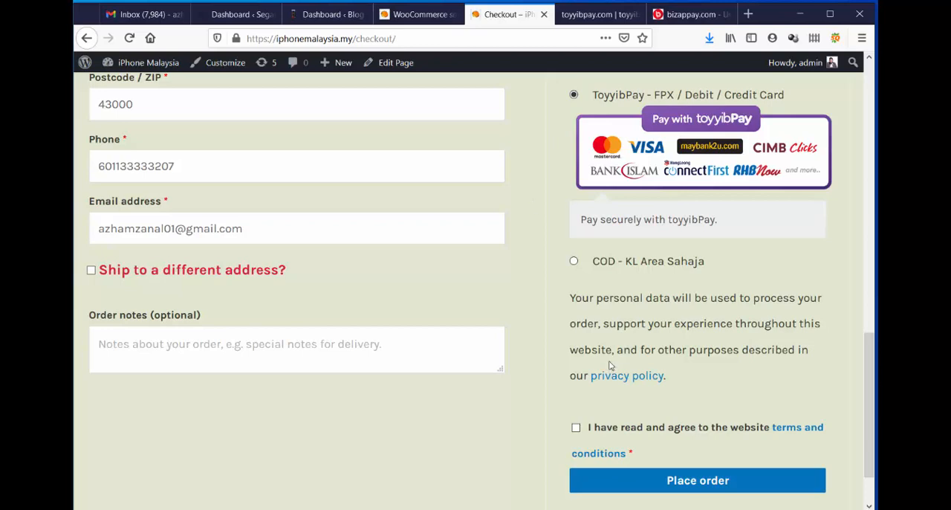
scroll(810, 283, "up", 10)
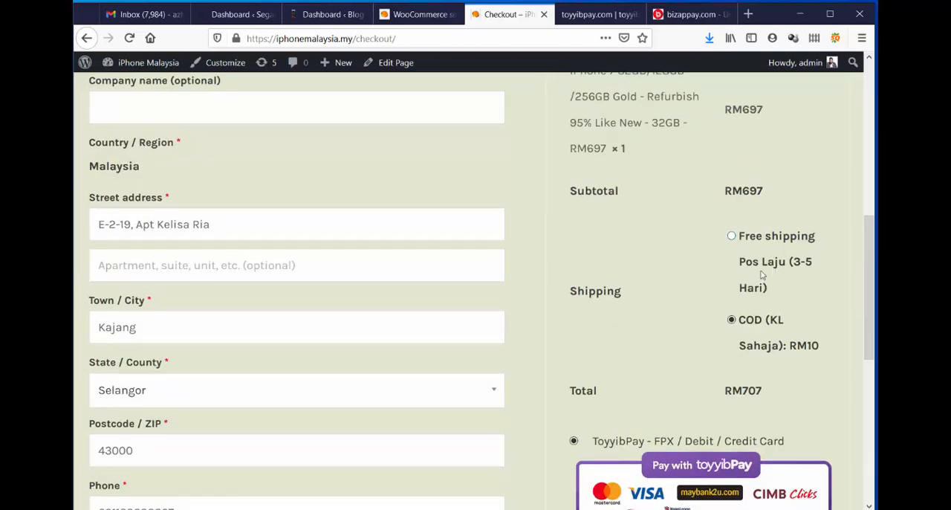
scroll(736, 319, "down", 10)
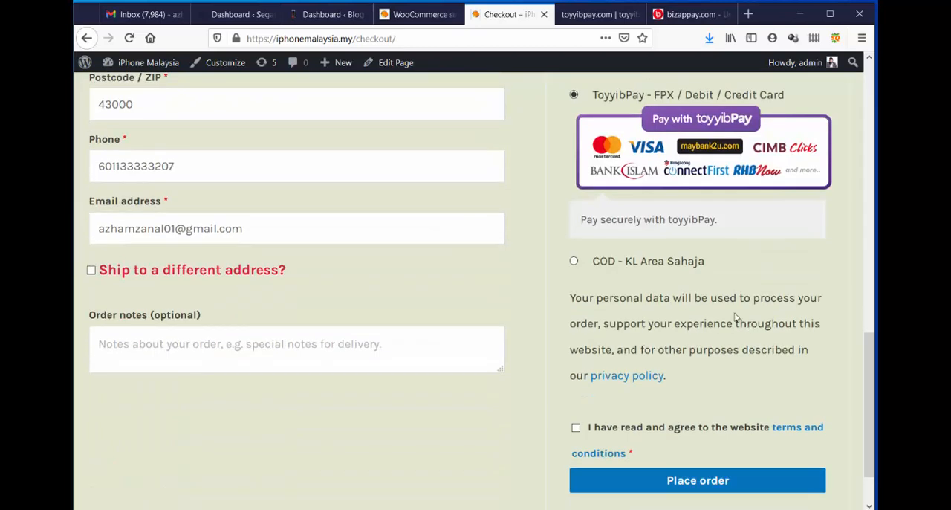
Select COD - KL Area Sahaja as the payment method and read its description.
left_click(574, 262)
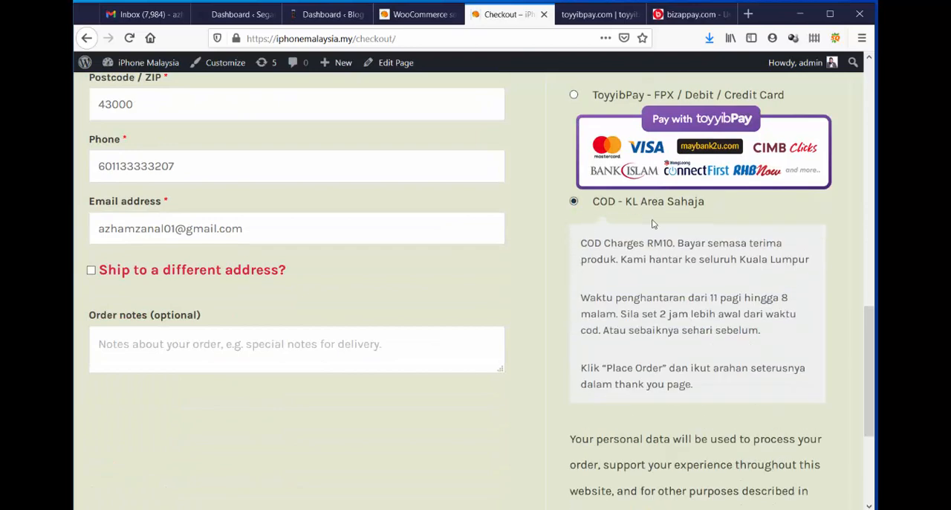
scroll(572, 232, "up", 4)
scroll(691, 268, "down", 5)
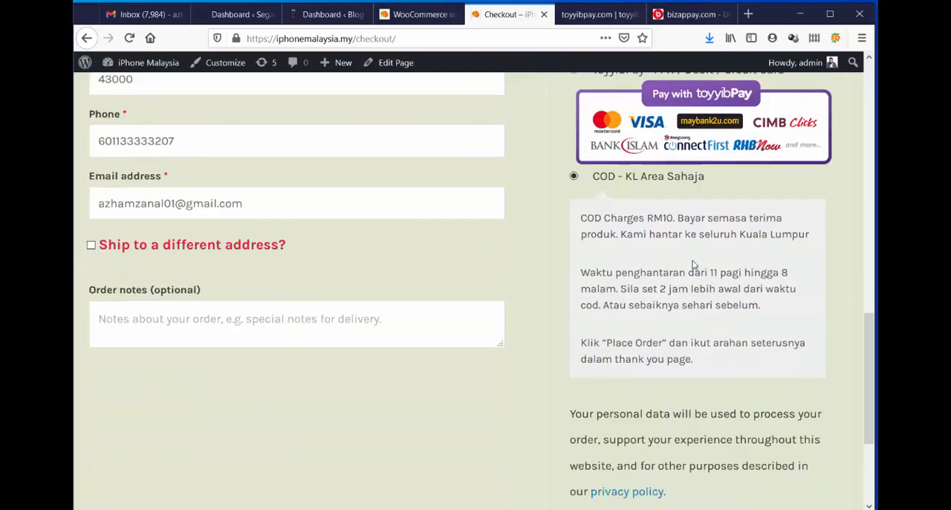
Return to the store's admin and open the page for adding new plugins, ready for a plugin search.
scroll(661, 270, "up", 4)
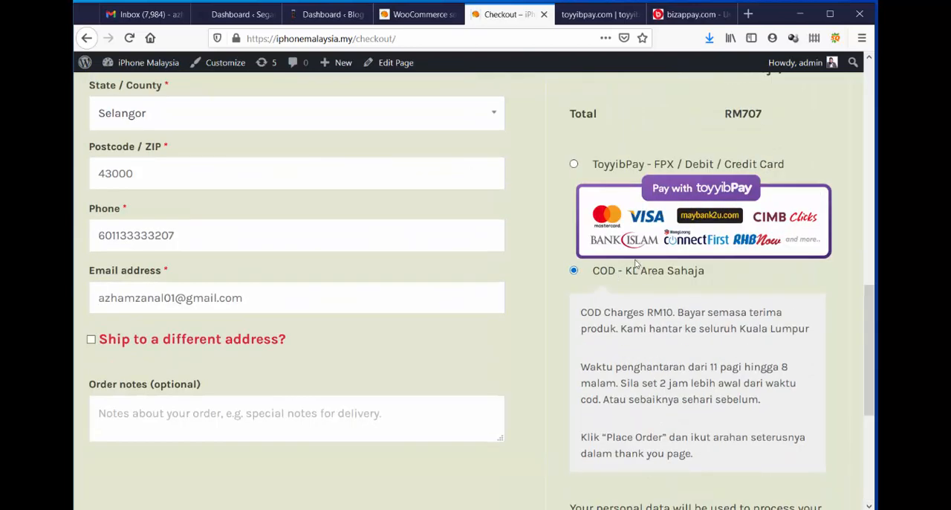
left_click(425, 14)
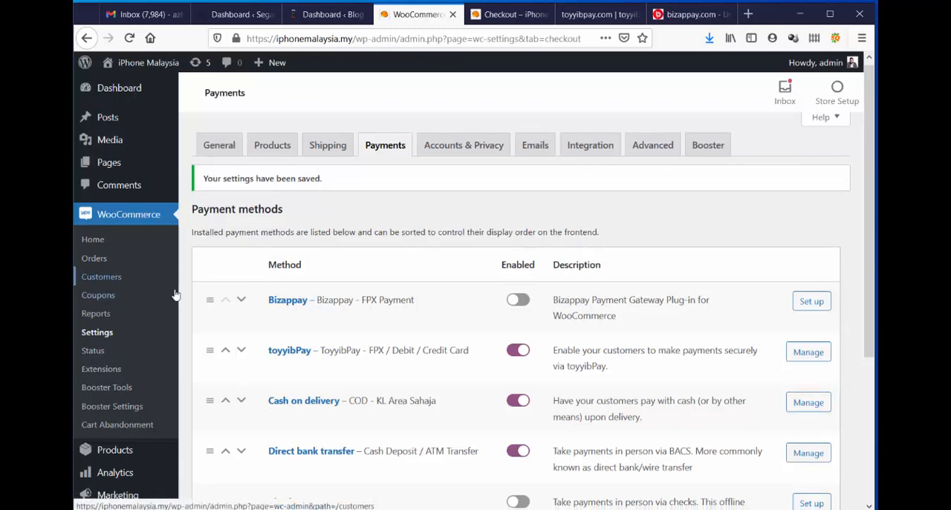
scroll(136, 314, "down", 3)
mouse_move(140, 369)
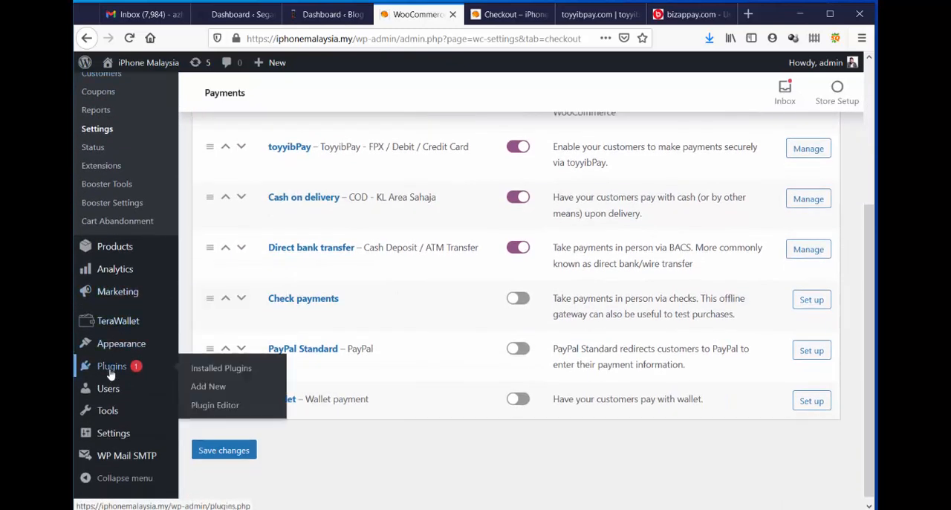
left_click(207, 385)
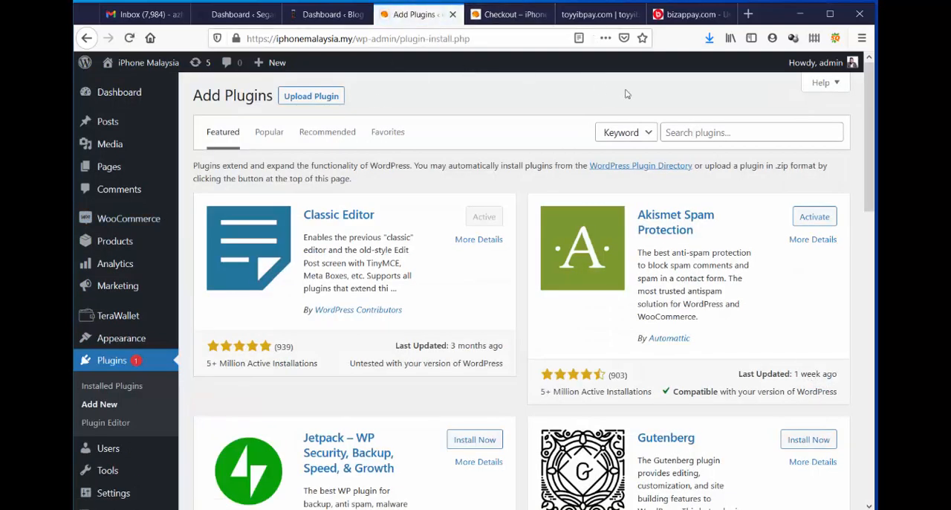
left_click(688, 130)
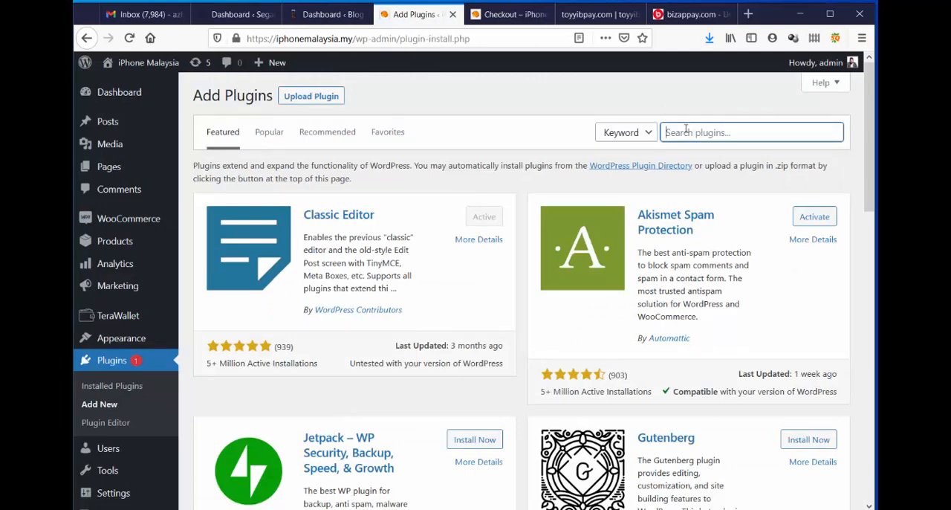
Open the WooCommerce settings in a separate browser tab while keeping the Add Plugins page open.
scroll(255, 168, "down", 2)
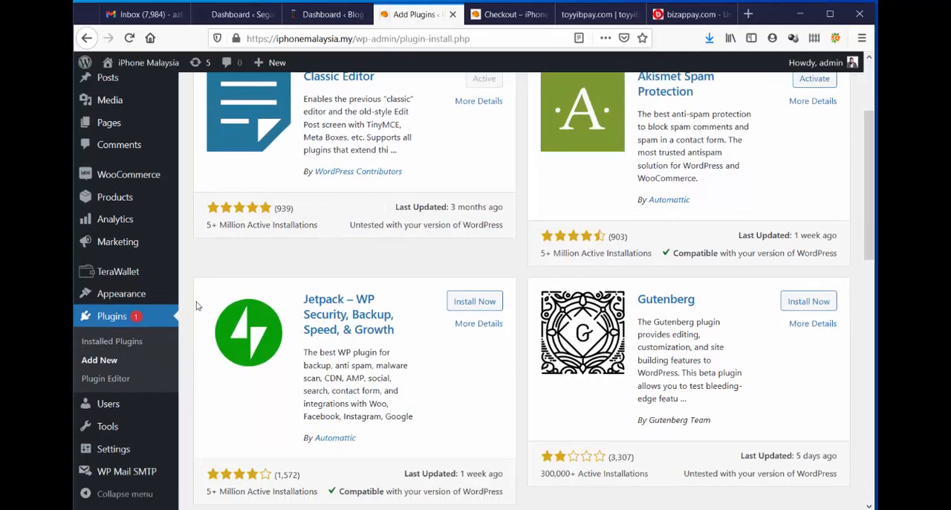
mouse_move(138, 173)
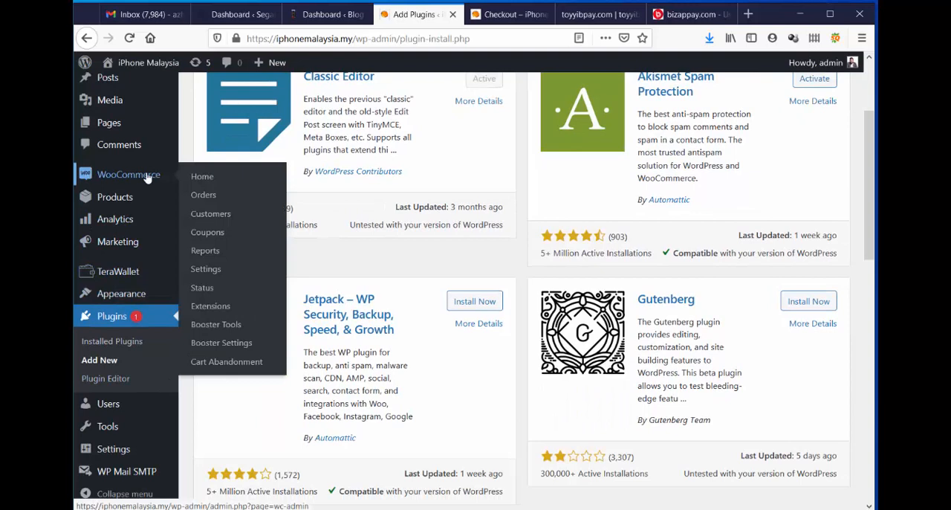
right_click(203, 280)
left_click(223, 285)
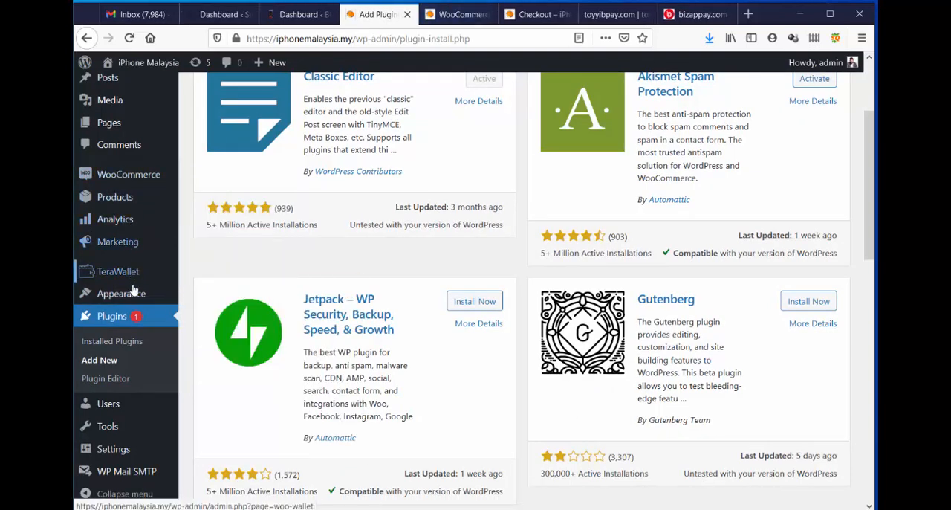
Check the WordPress version number at the end of the Add Plugins page and return to its beginning.
mouse_move(135, 305)
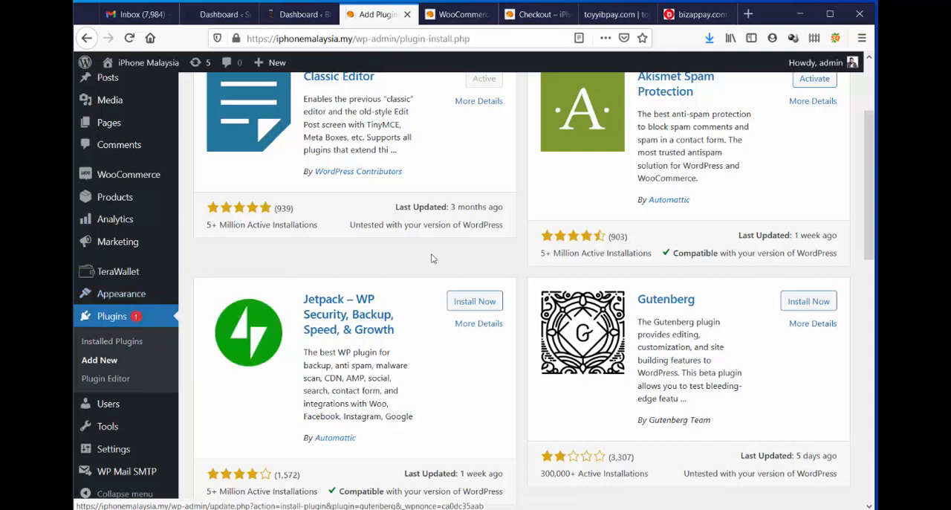
mouse_move(110, 225)
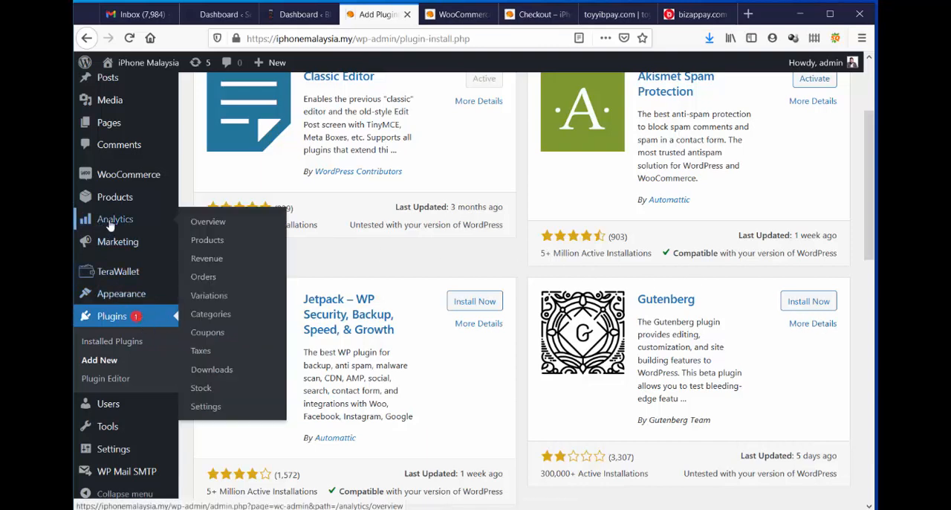
left_click(183, 245)
scroll(605, 200, "down", 5)
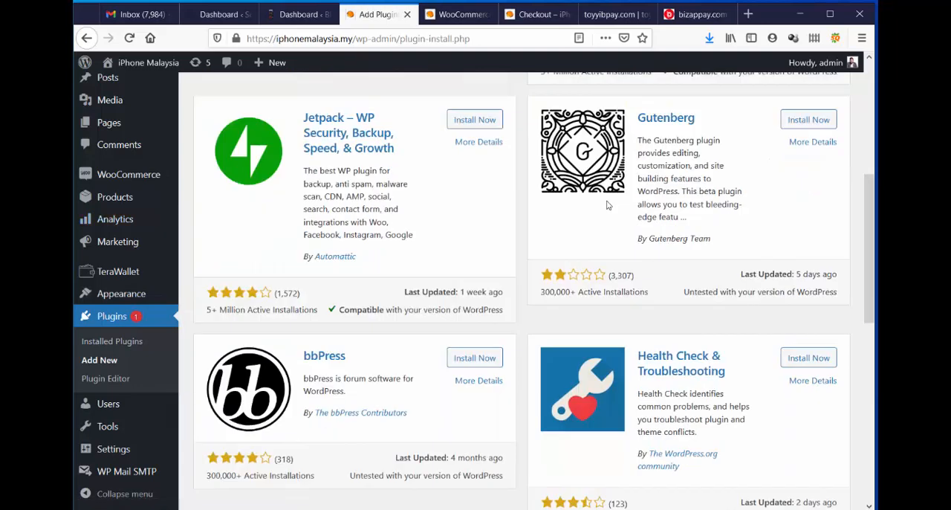
scroll(602, 199, "down", 7)
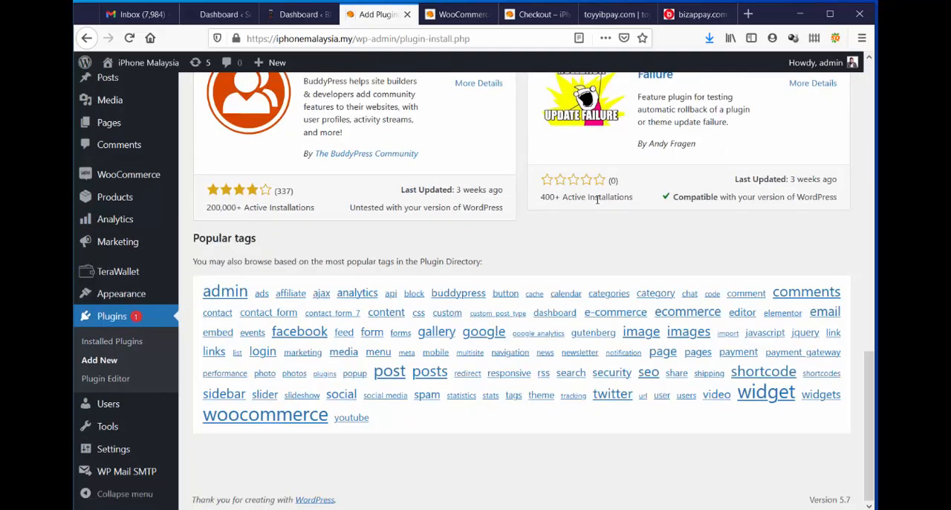
triple_click(849, 499)
left_click(766, 480)
scroll(390, 274, "up", 12)
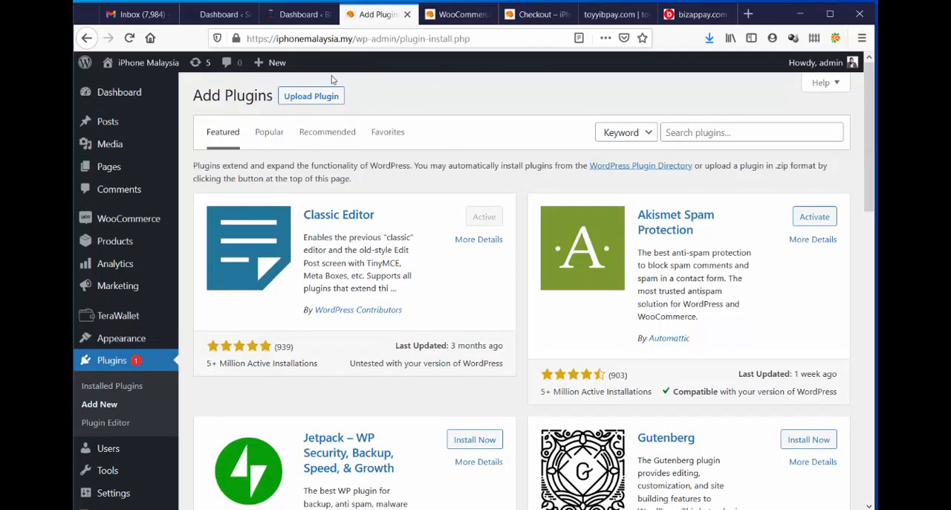
Show the Payments settings in the newly opened WooCommerce settings and close the toyyibPay and Bizappay pages.
left_click(446, 16)
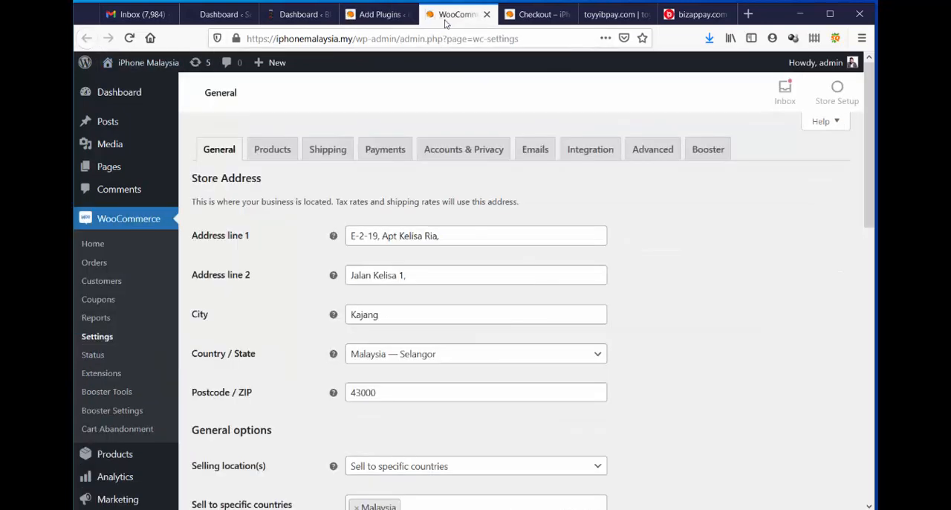
left_click(385, 150)
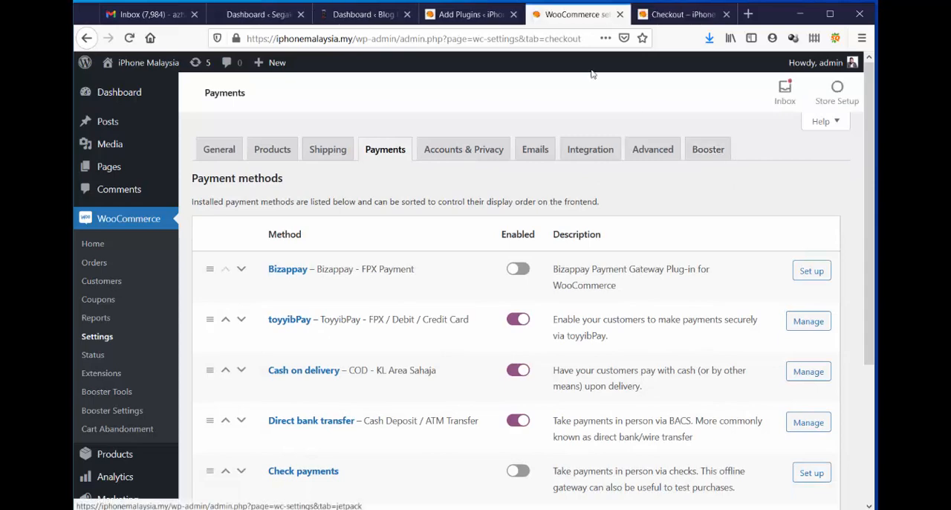
Search the plugin directory for "booster" on the Add Plugins page.
left_click(468, 14)
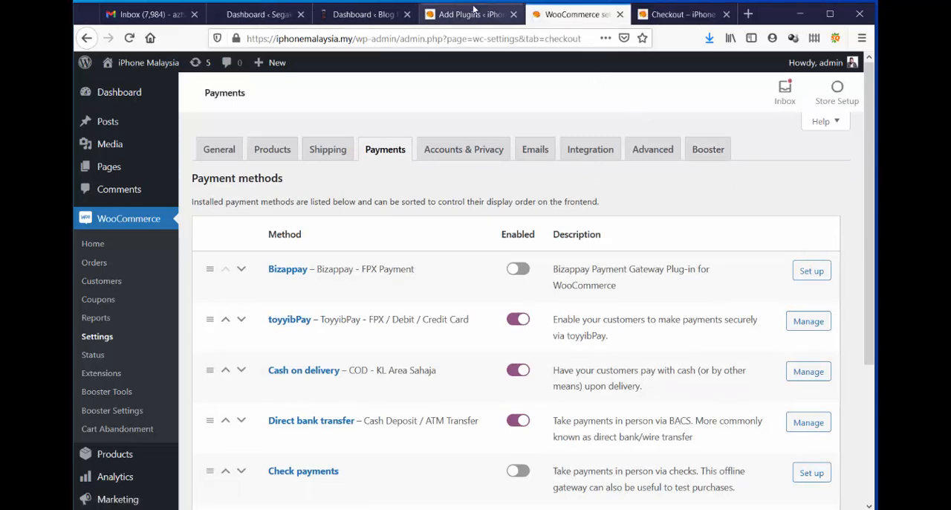
left_click(697, 133)
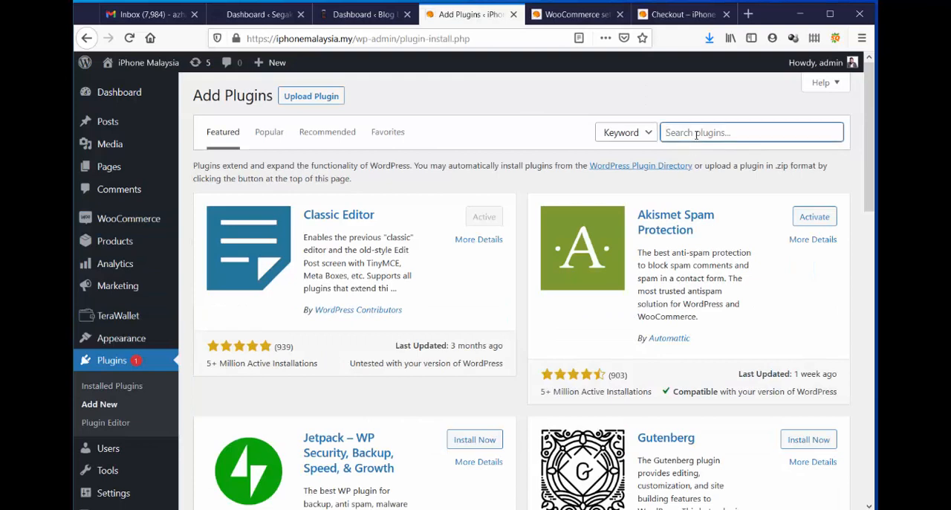
type("b")
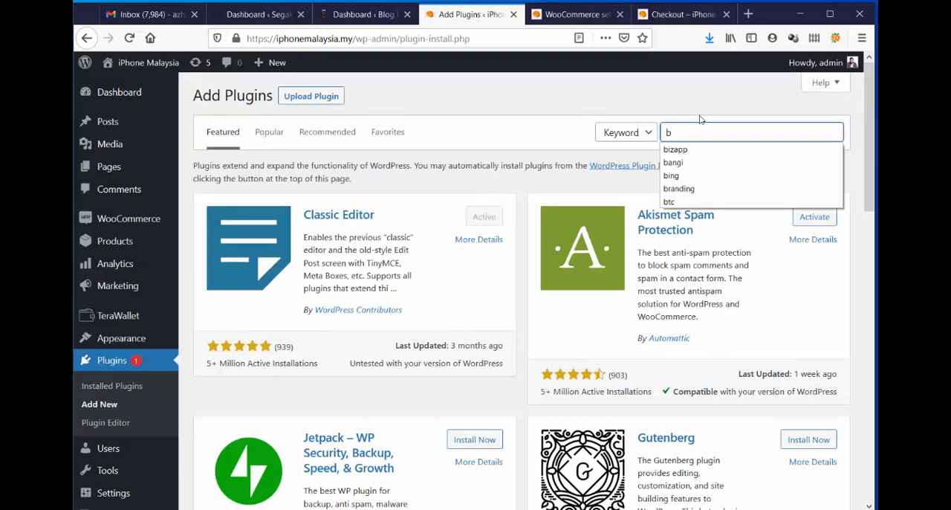
type("oos")
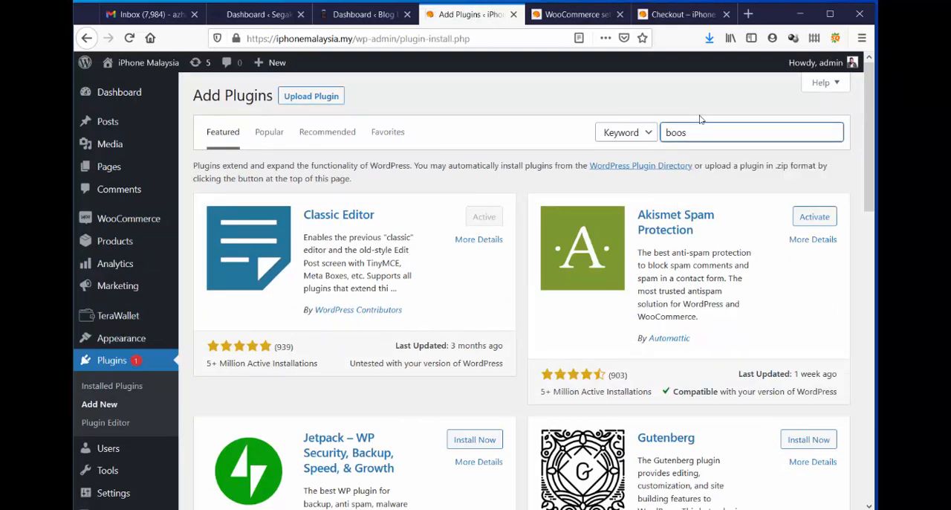
type("ter")
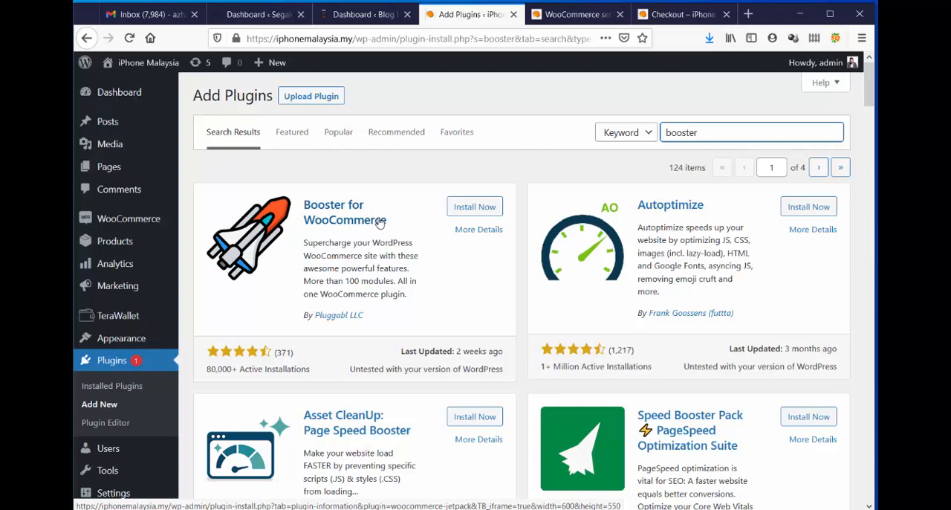
Review the full list of payment methods and their enabled states in the WooCommerce payment settings.
left_click(579, 14)
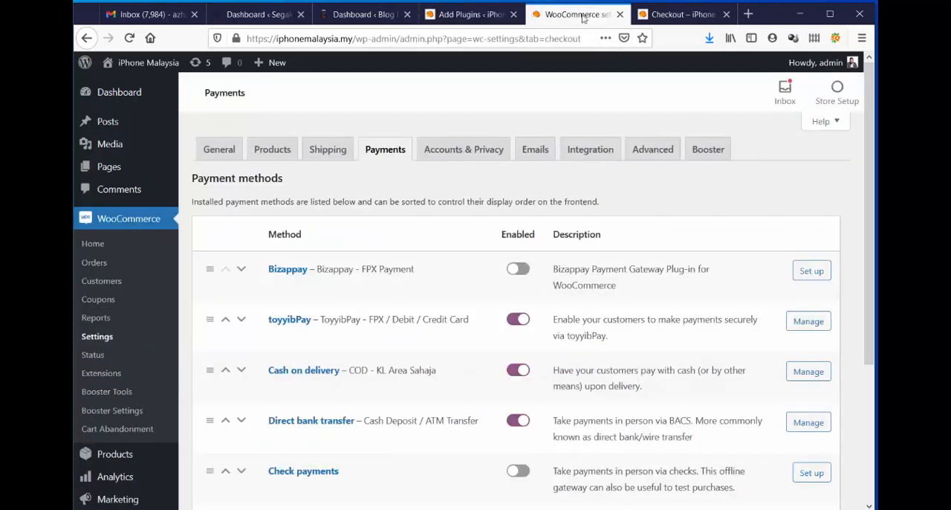
scroll(652, 221, "down", 1)
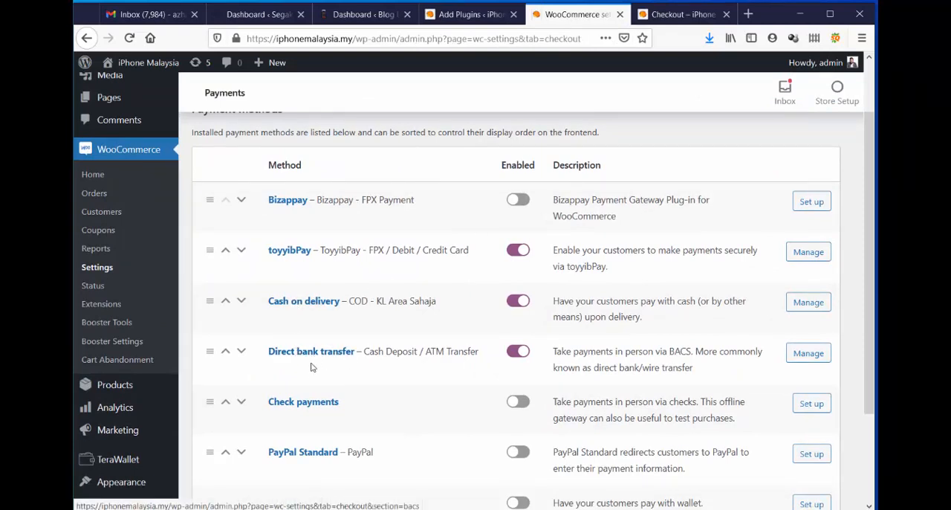
scroll(713, 334, "down", 2)
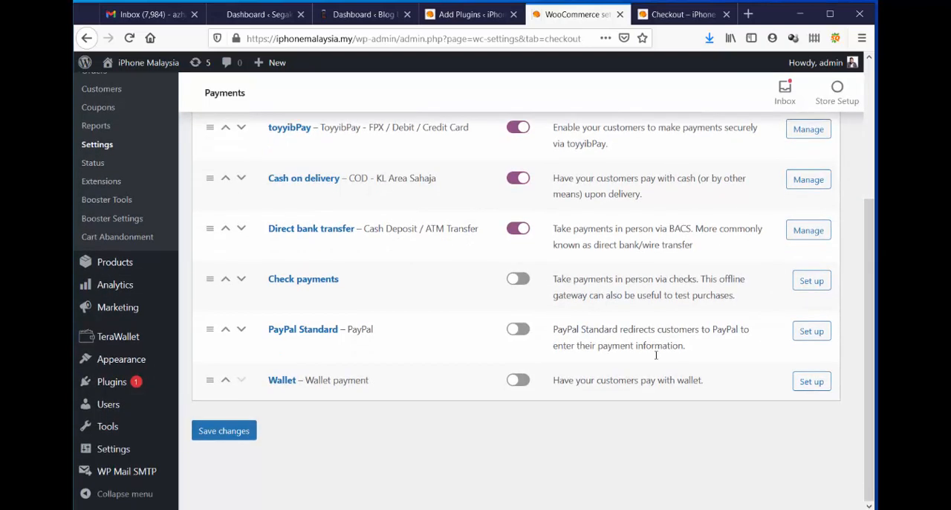
scroll(749, 312, "up", 1)
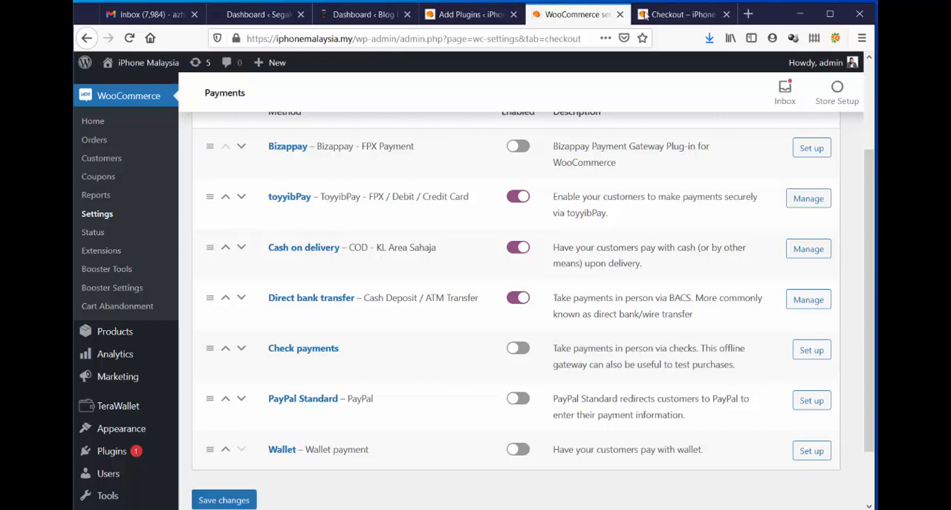
Return to the store's checkout page and select ToyyibPay - FPX / Debit / Credit Card as the payment method.
left_click(677, 14)
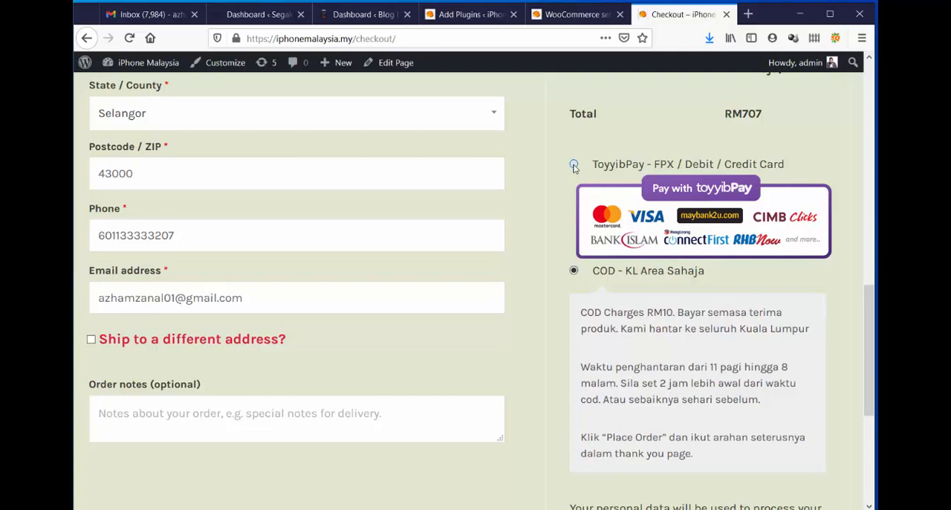
left_click(574, 165)
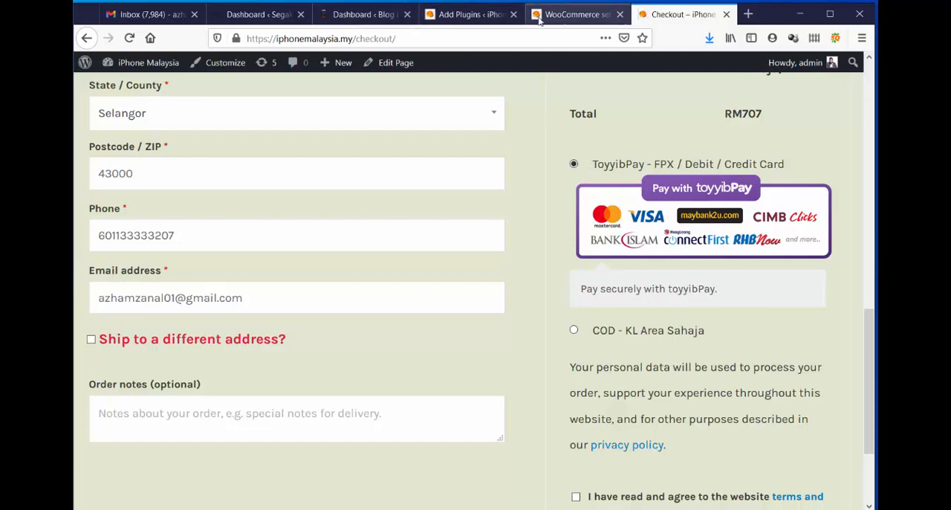
Open the list of installed plugins and look through it for the Booster plugin.
left_click(464, 14)
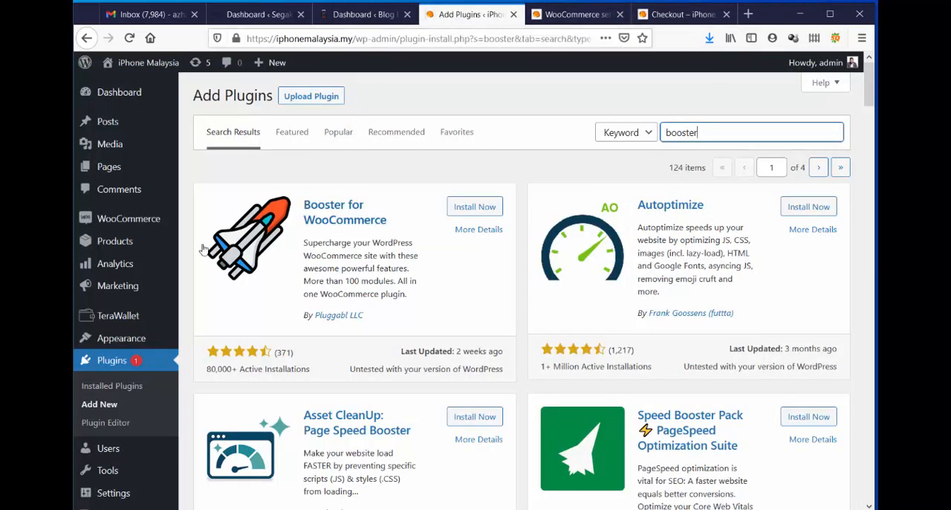
left_click(131, 360)
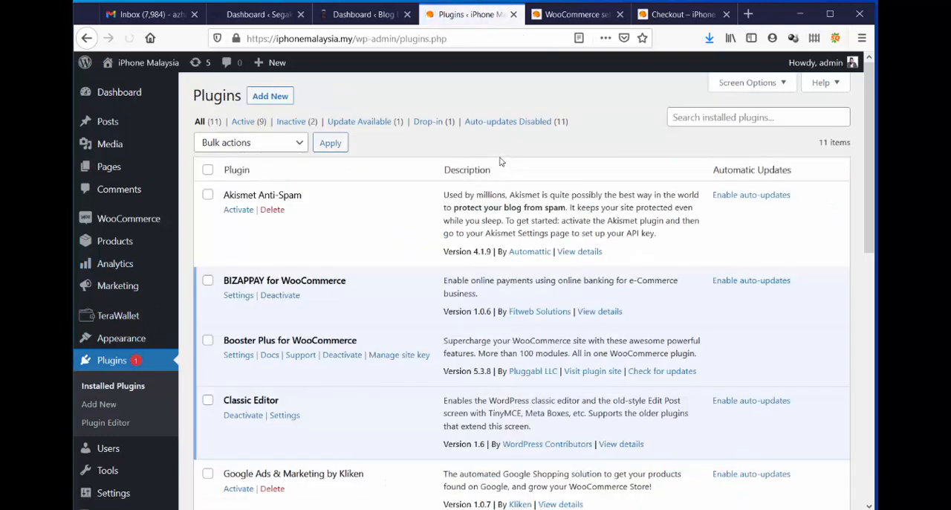
scroll(500, 161, "down", 2)
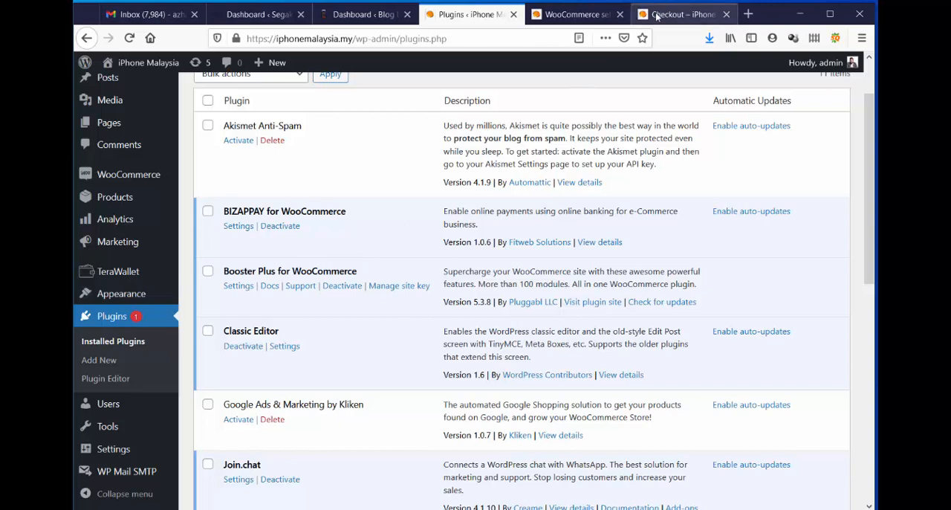
List the active Booster modules in the WooCommerce settings and open the Gateways by Shipping module's settings.
left_click(576, 14)
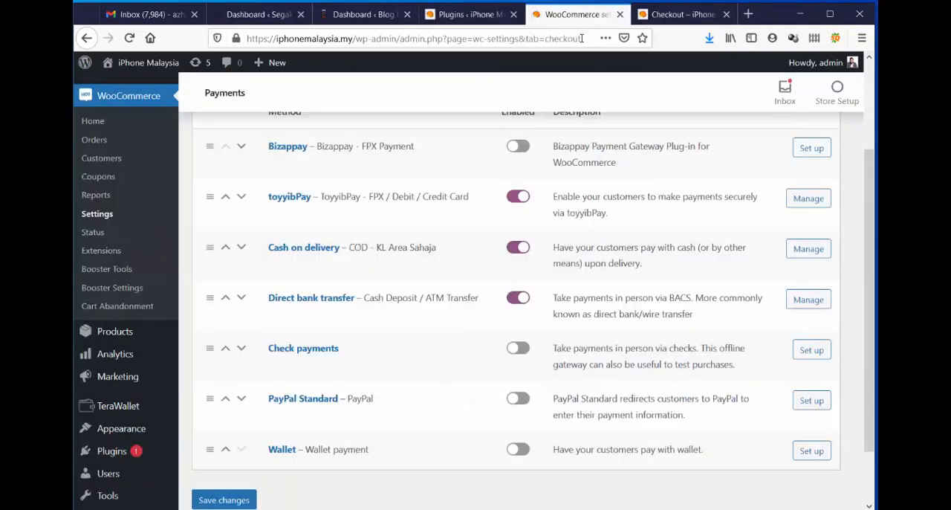
scroll(701, 204, "up", 3)
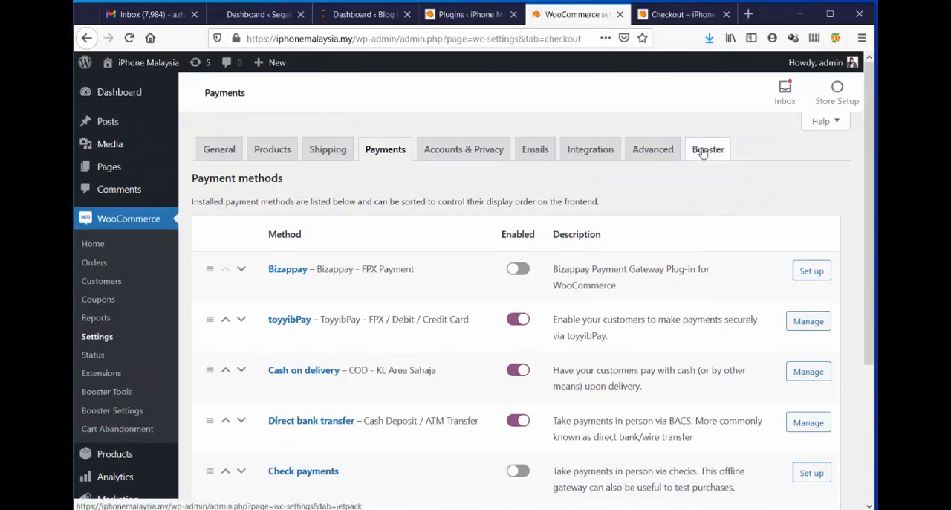
left_click(702, 151)
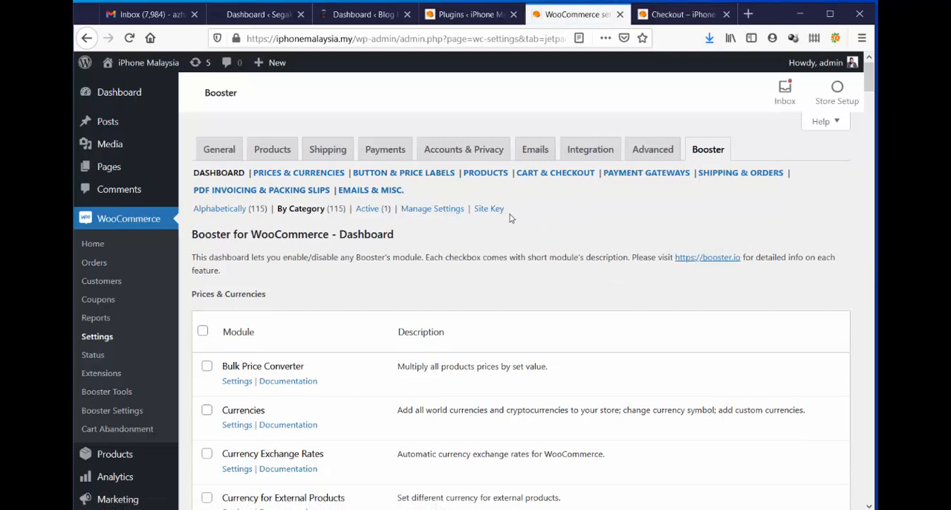
left_click(373, 208)
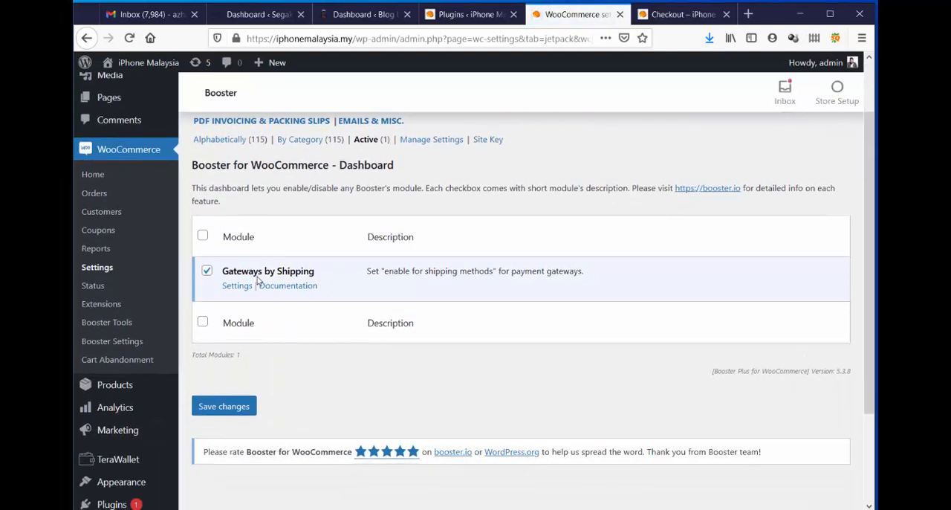
scroll(696, 243, "up", 2)
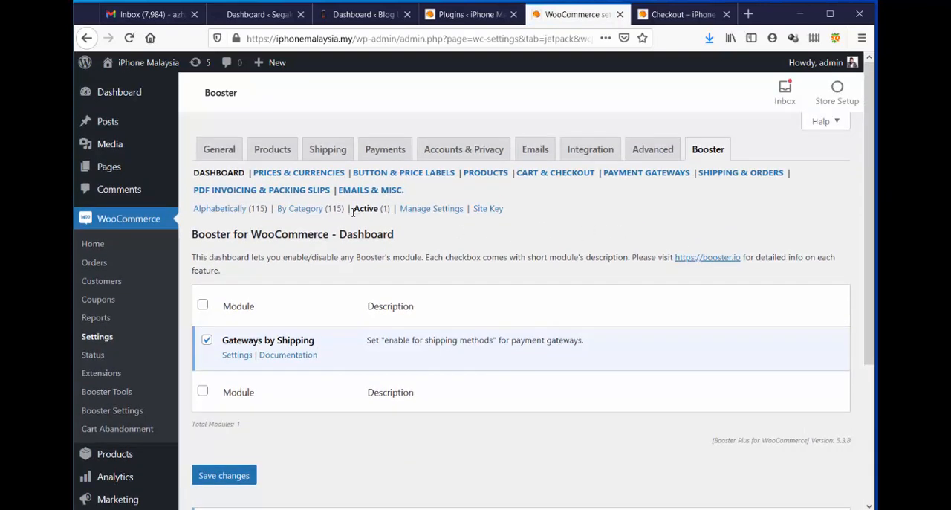
left_click(237, 357)
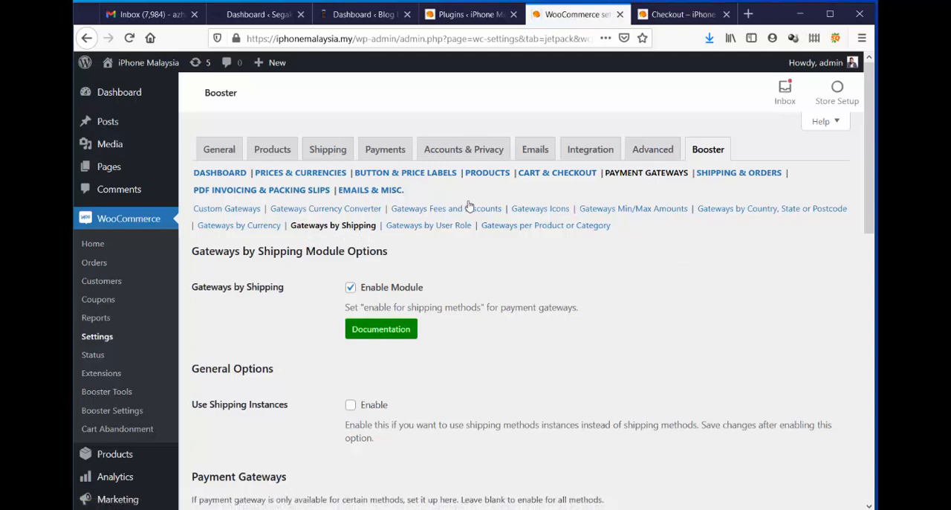
Enable the ToyyibPay - FPX / Debit / Credit Card gateway for the Flat rate and Free shipping methods.
scroll(799, 213, "down", 1)
scroll(799, 213, "down", 9)
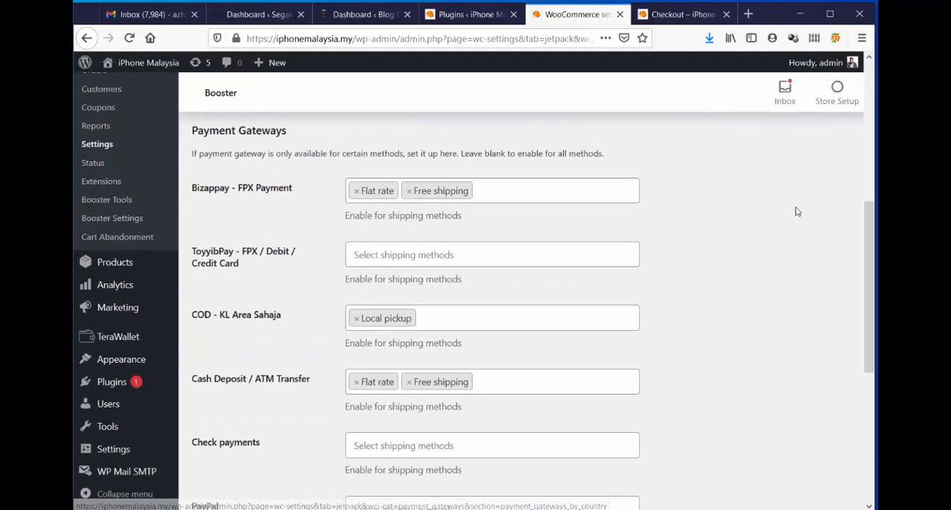
scroll(783, 204, "up", 6)
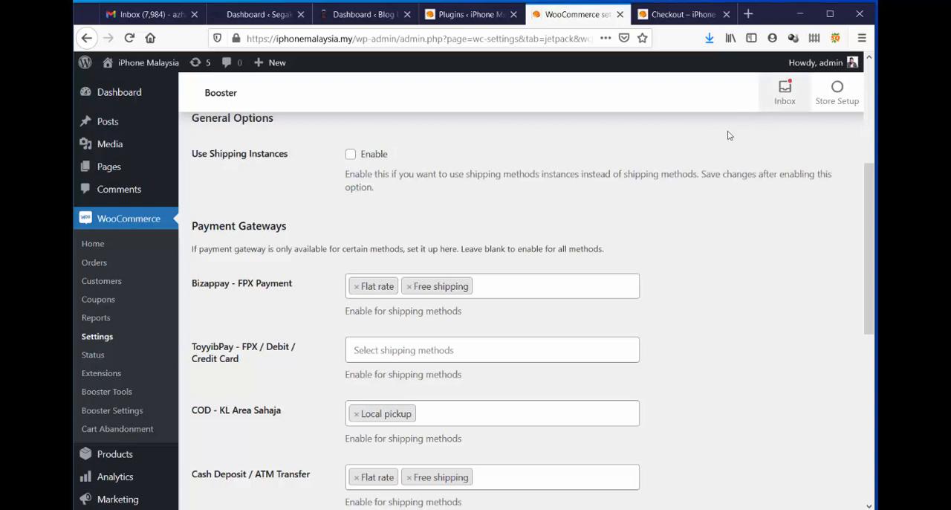
scroll(725, 148, "down", 2)
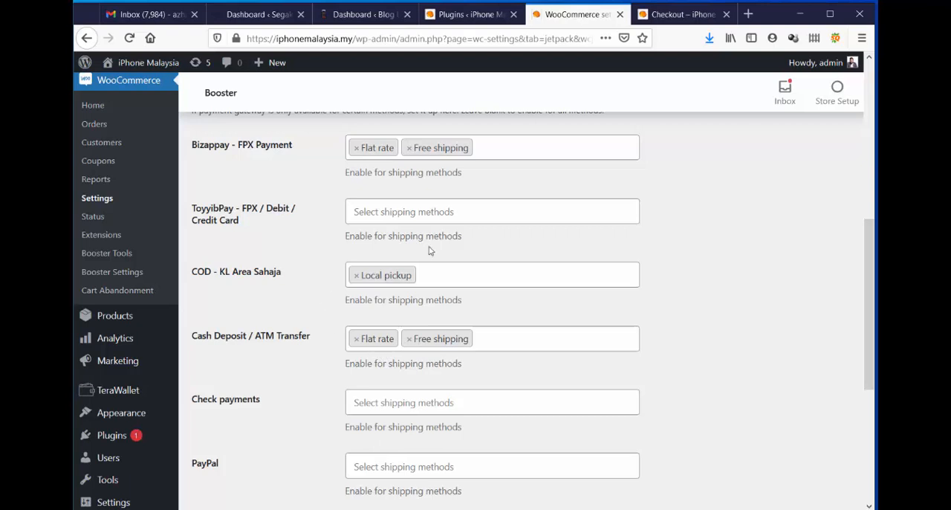
scroll(651, 237, "up", 3)
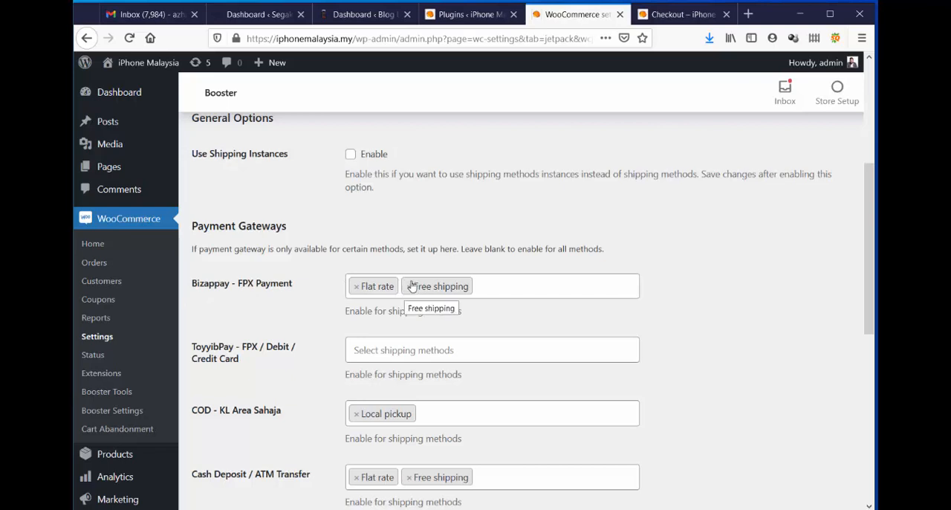
scroll(407, 290, "down", 1)
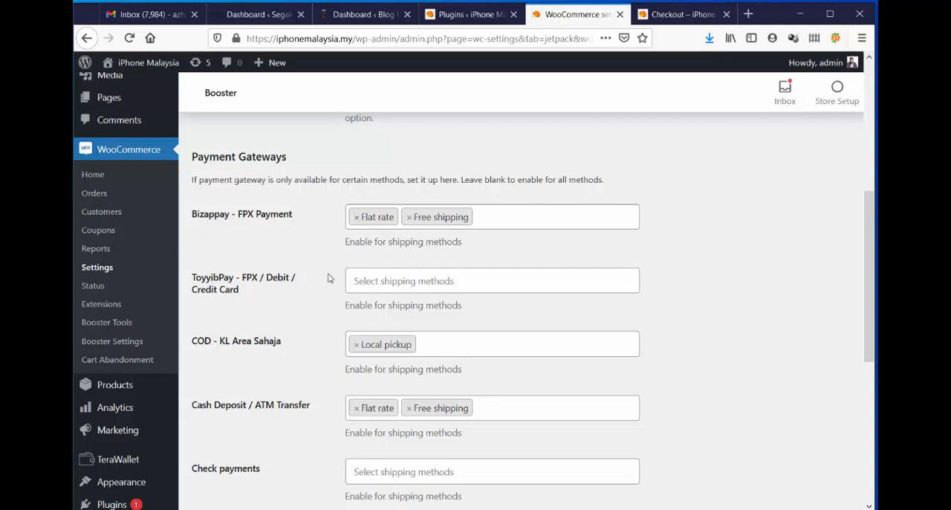
left_click(410, 281)
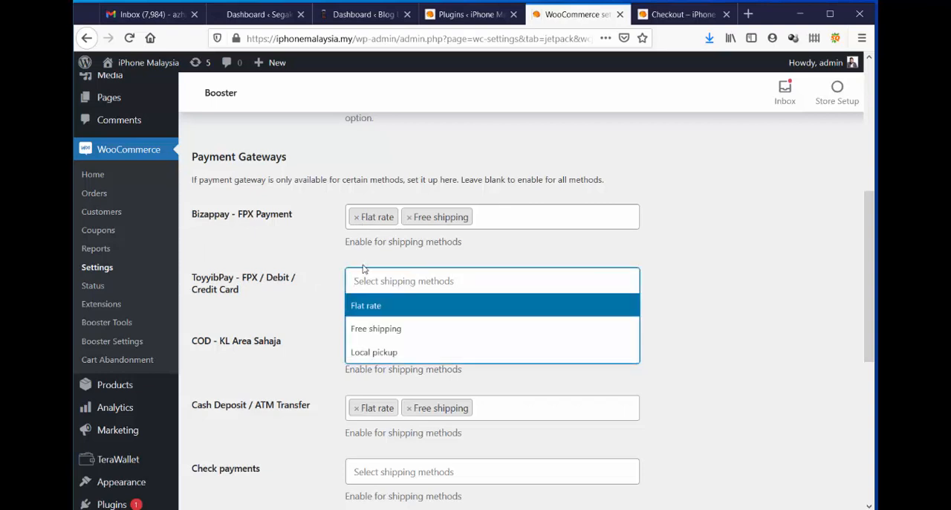
left_click(373, 309)
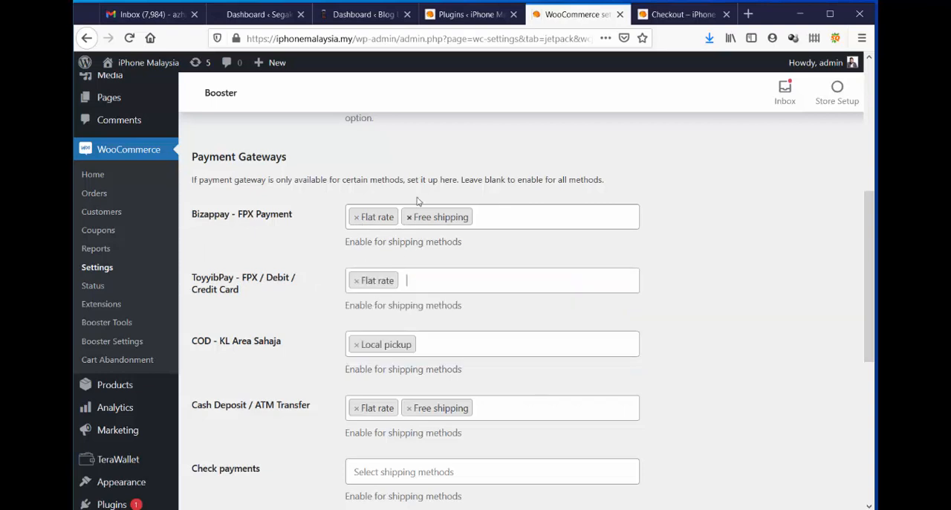
left_click(438, 278)
left_click(407, 331)
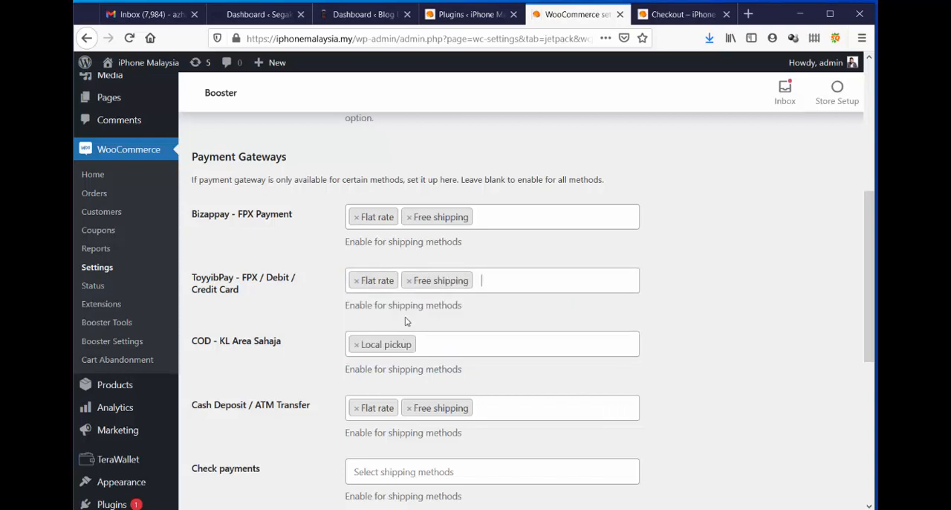
left_click(486, 277)
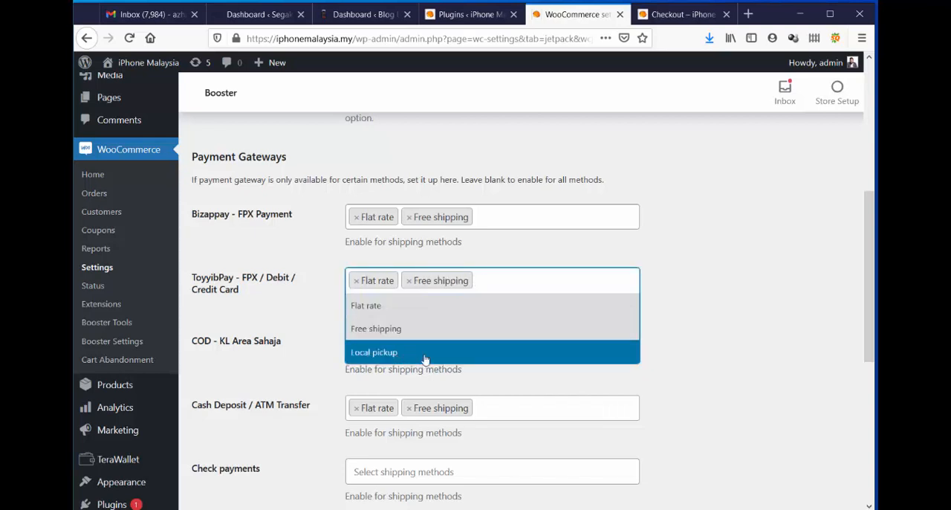
left_click(728, 303)
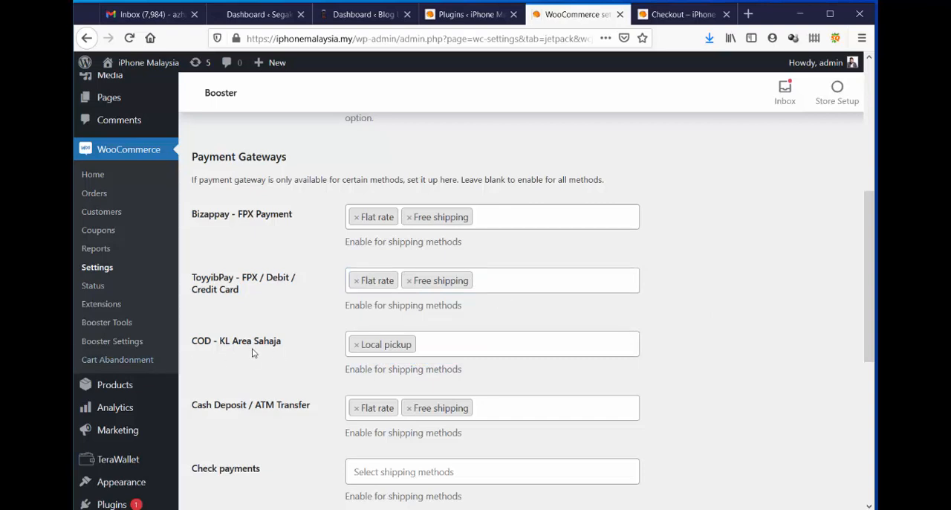
Check the shipping method choices for COD - KL Area Sahaja and save the Gateways by Shipping settings.
left_click(440, 348)
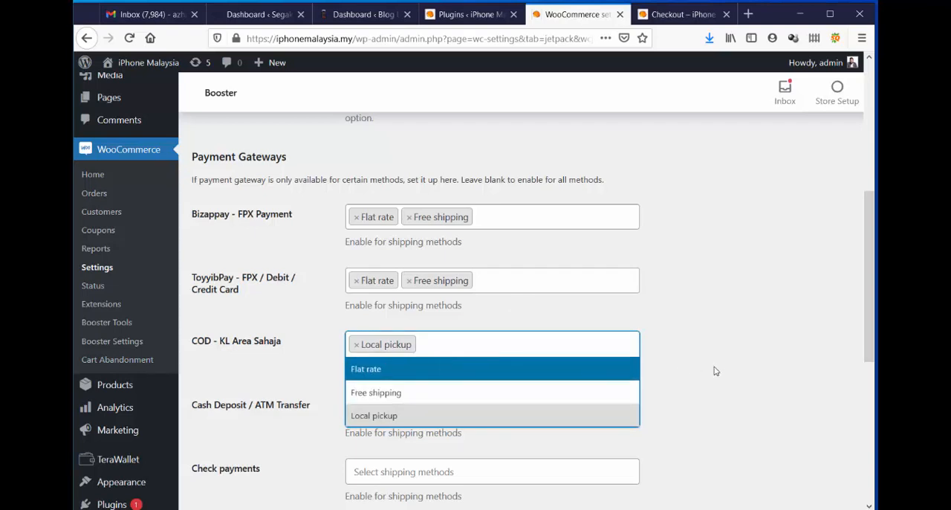
left_click(730, 342)
scroll(748, 308, "down", 2)
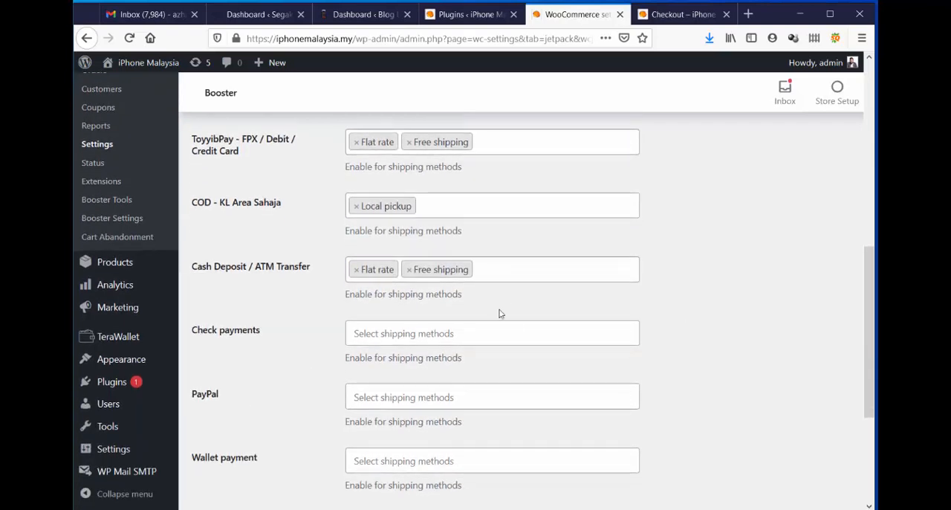
scroll(501, 314, "down", 3)
left_click(225, 401)
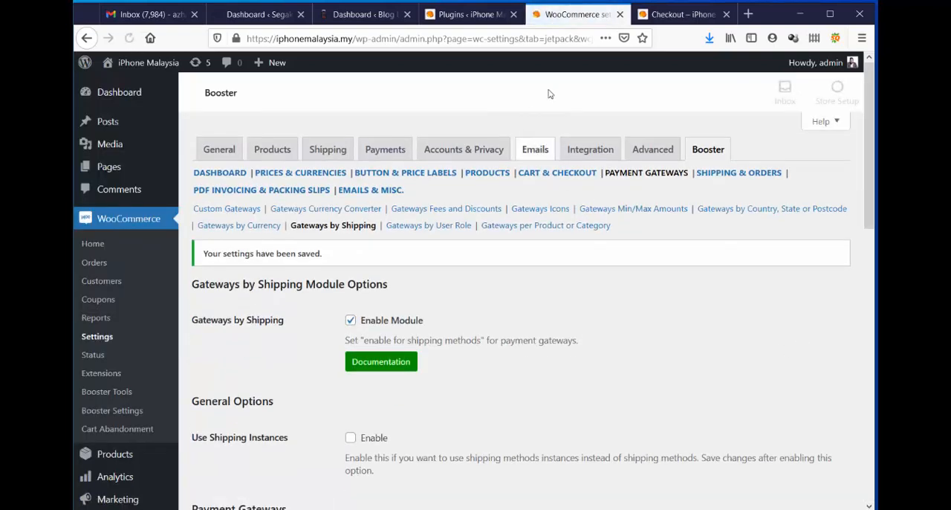
Reload the store's checkout page and check which payment methods are offered with COD (KL Sahaja) shipping.
left_click(671, 15)
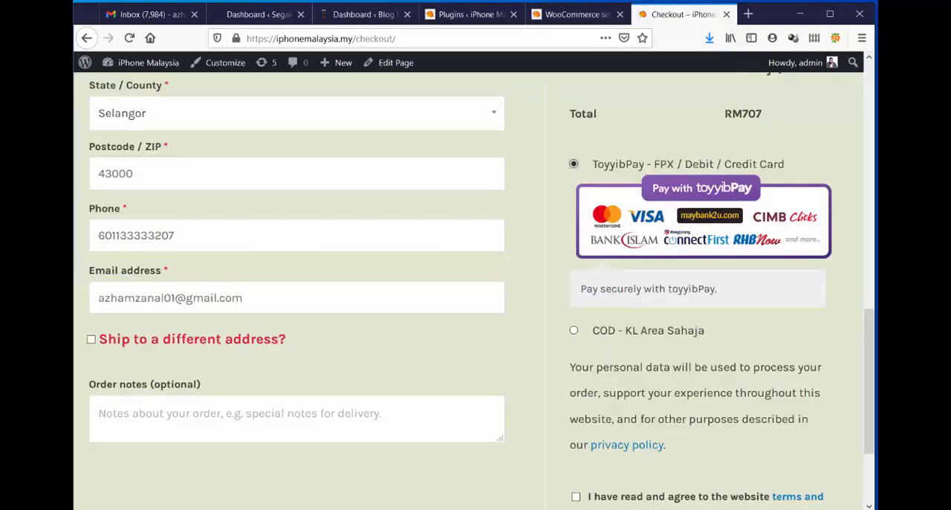
left_click(129, 38)
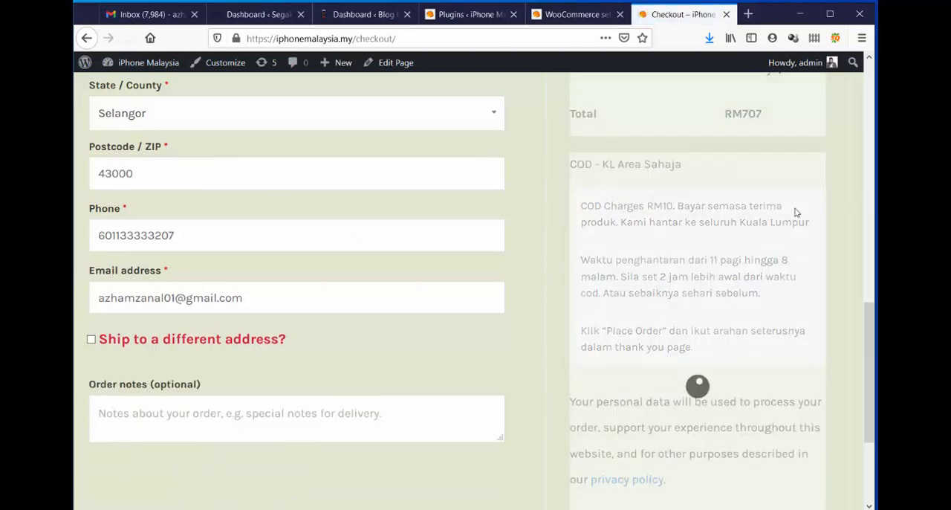
scroll(792, 208, "up", 5)
scroll(789, 204, "down", 2)
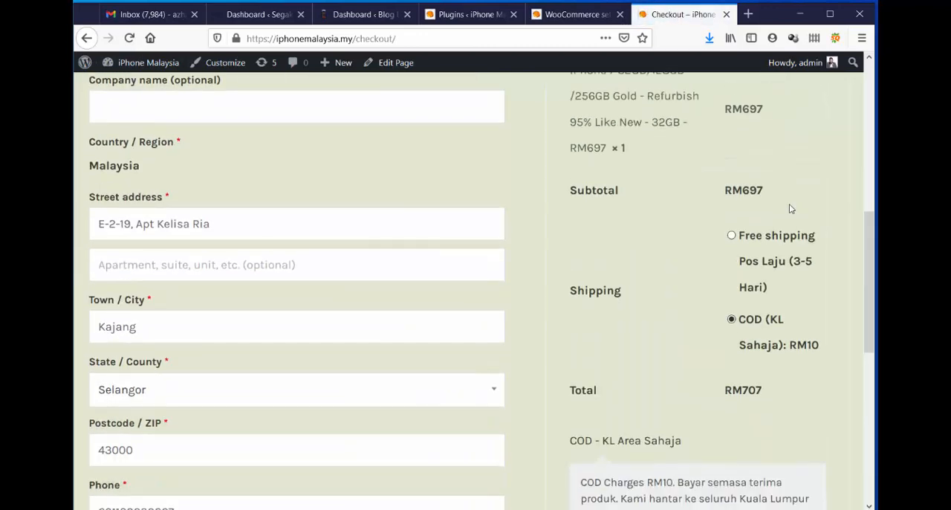
scroll(789, 204, "down", 4)
scroll(788, 149, "down", 2)
scroll(790, 206, "up", 2)
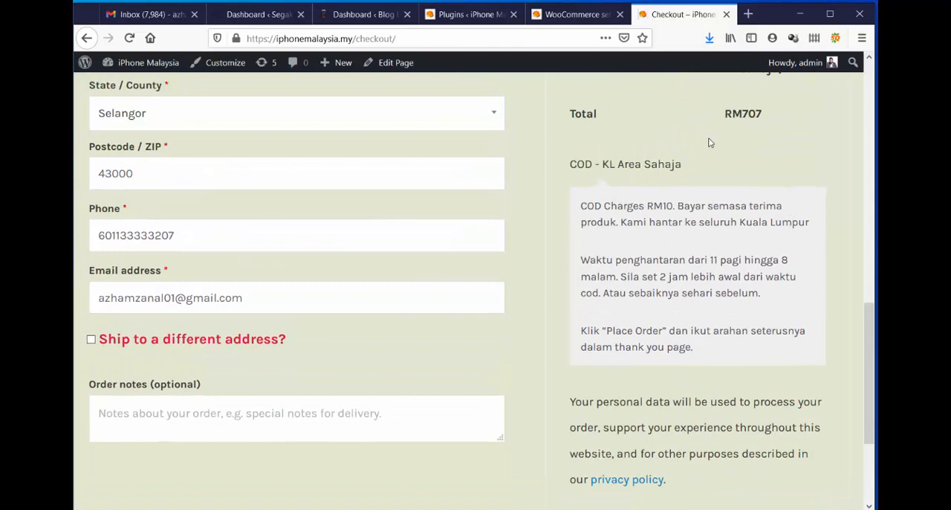
scroll(709, 142, "up", 2)
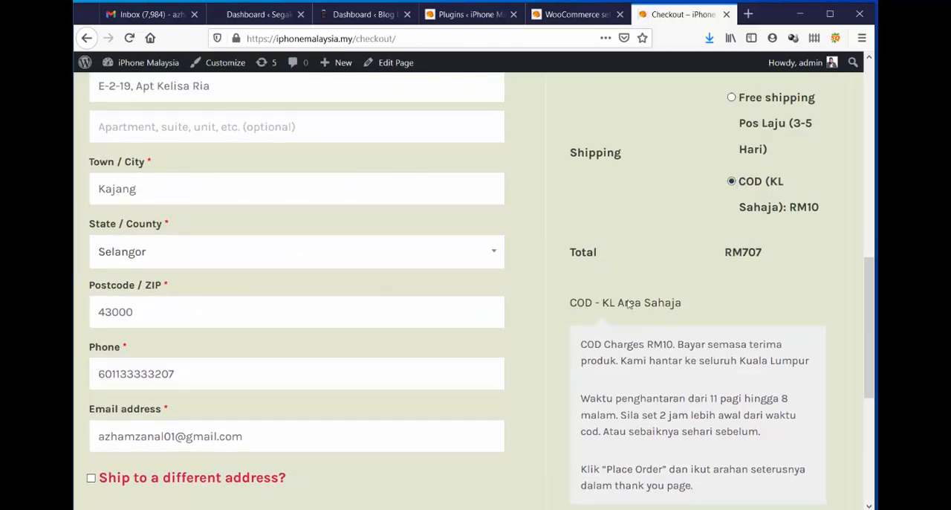
Read through the COD - KL Area Sahaja payment instructions and compare them with the chosen shipping option.
left_click_drag(588, 343, 622, 344)
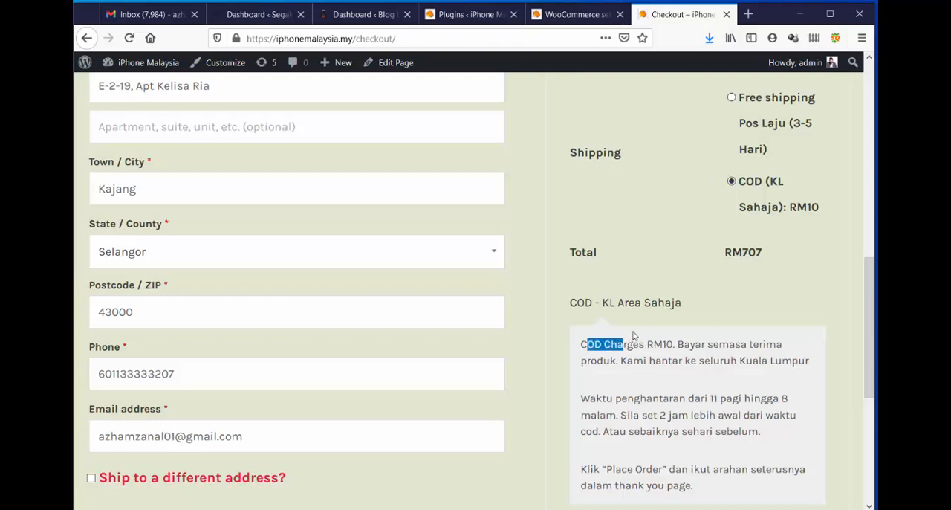
scroll(678, 323, "down", 3)
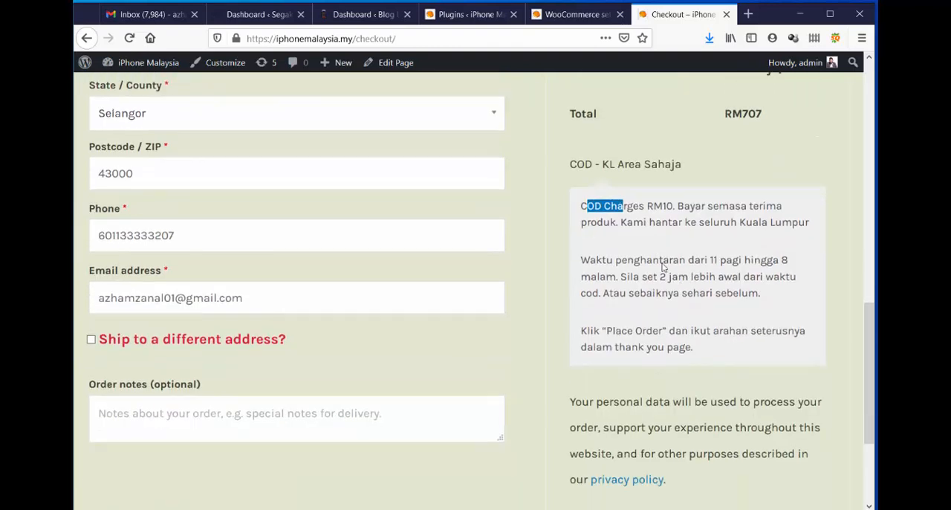
left_click(652, 239)
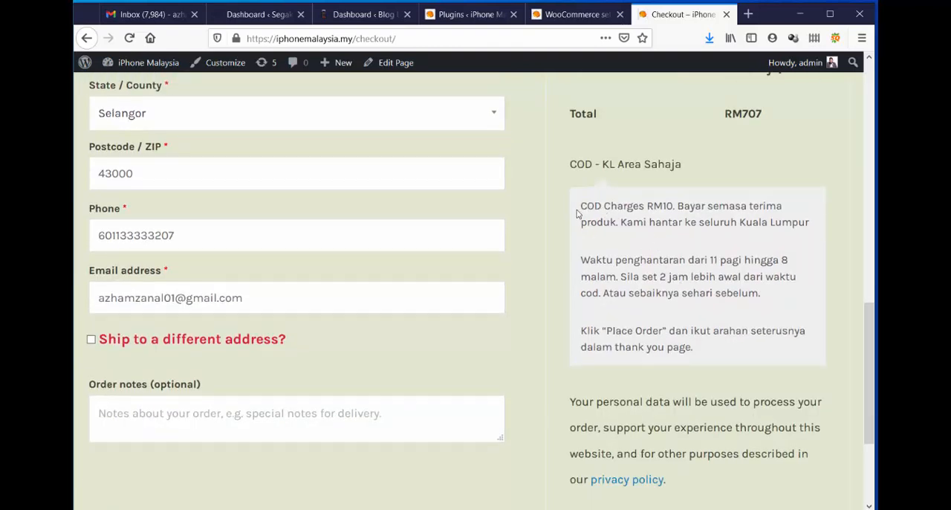
left_click_drag(577, 214, 734, 359)
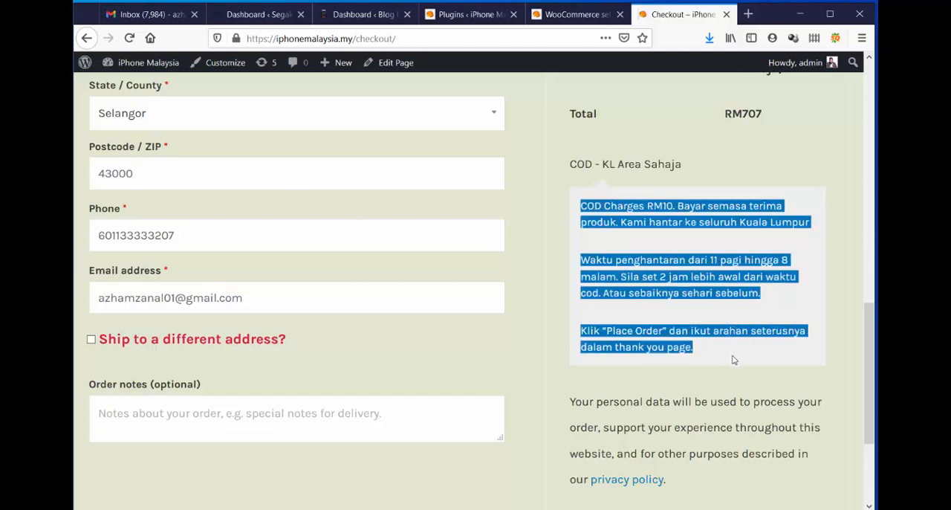
left_click(713, 349)
scroll(716, 345, "up", 4)
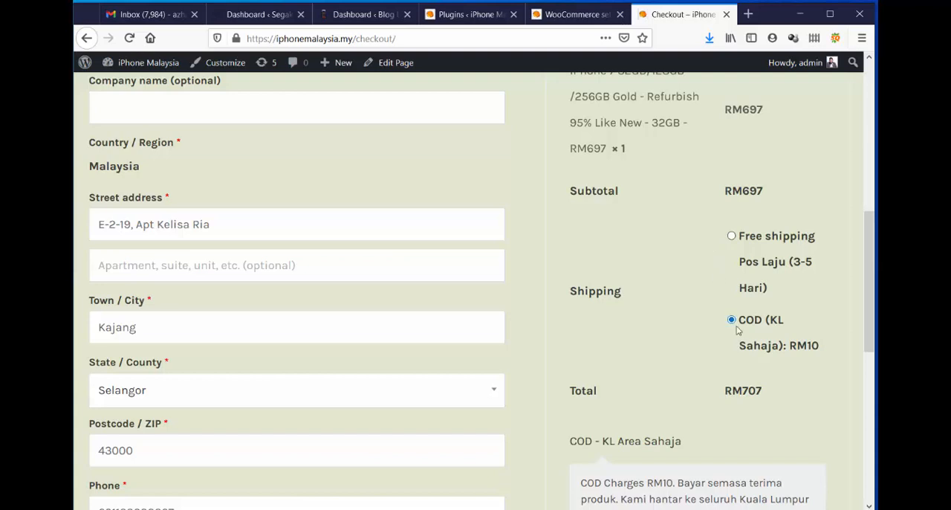
scroll(747, 356, "down", 2)
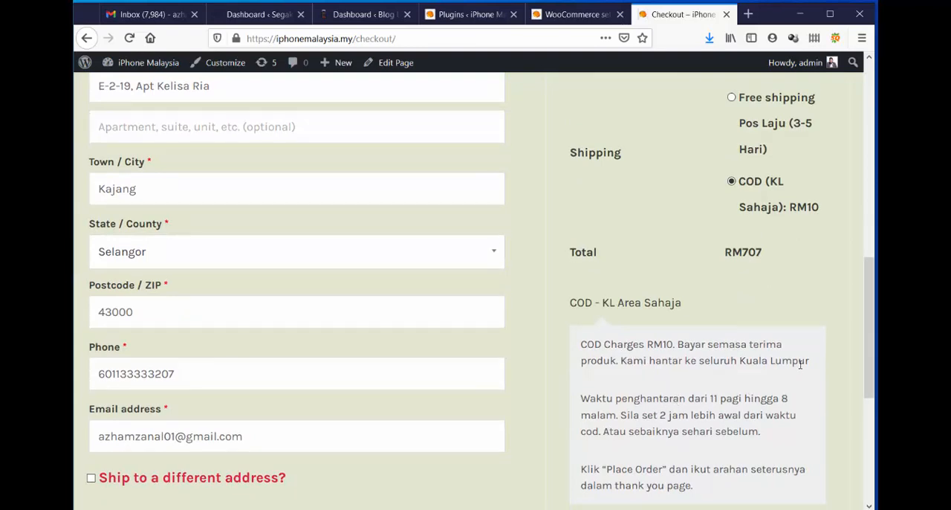
Choose Free shipping Pos Laju (3-5 Hari) with Cash Deposit / ATM Transfer as payment, and review its instructions.
scroll(800, 364, "up", 2)
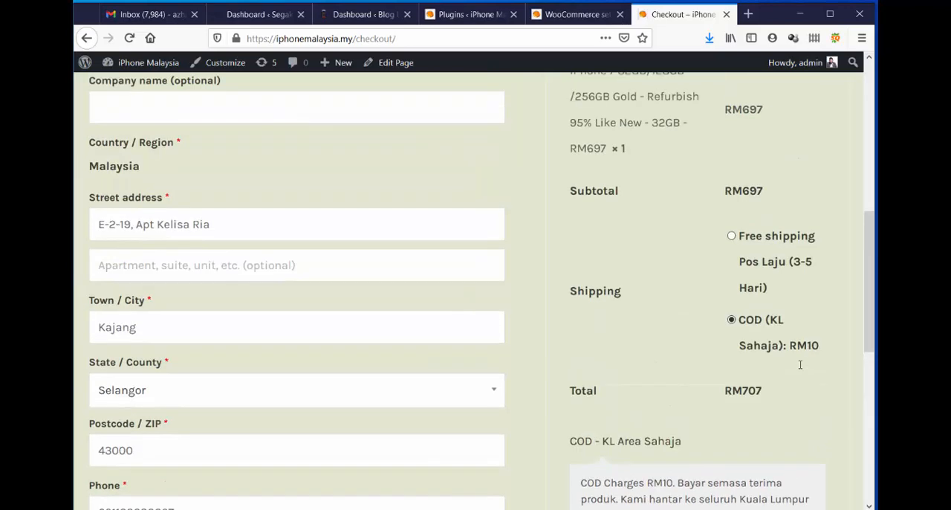
left_click(732, 237)
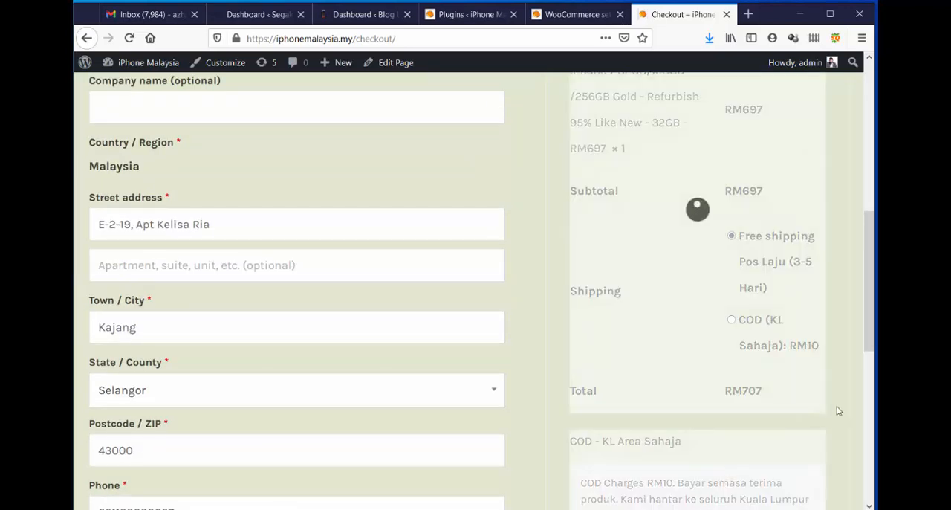
scroll(793, 408, "down", 4)
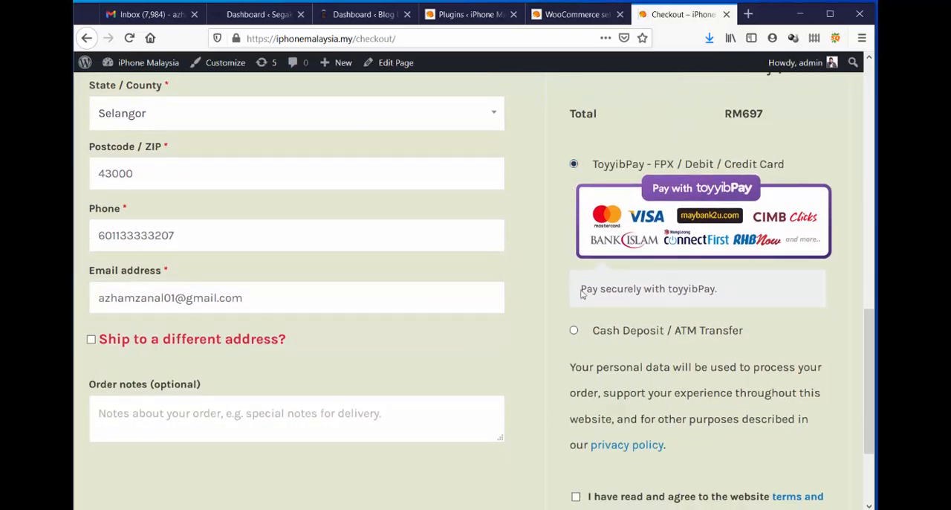
left_click(573, 331)
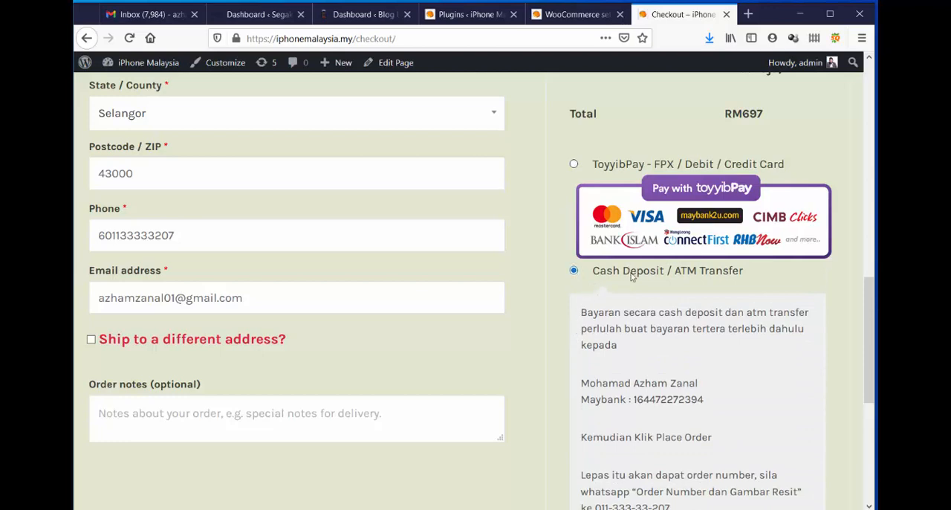
scroll(813, 326, "down", 4)
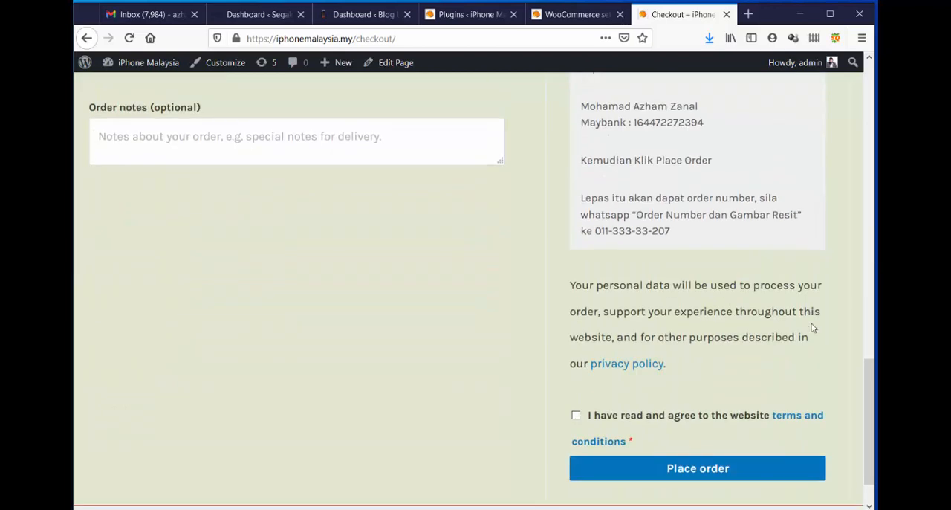
scroll(812, 327, "up", 6)
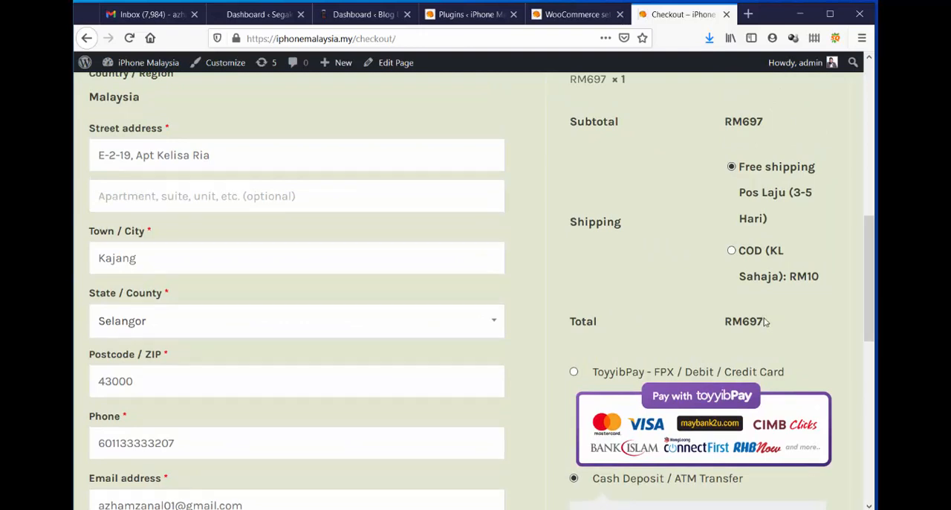
Return to the WooCommerce settings and open the Site Key section of the Booster dashboard to check the licence status.
left_click(553, 14)
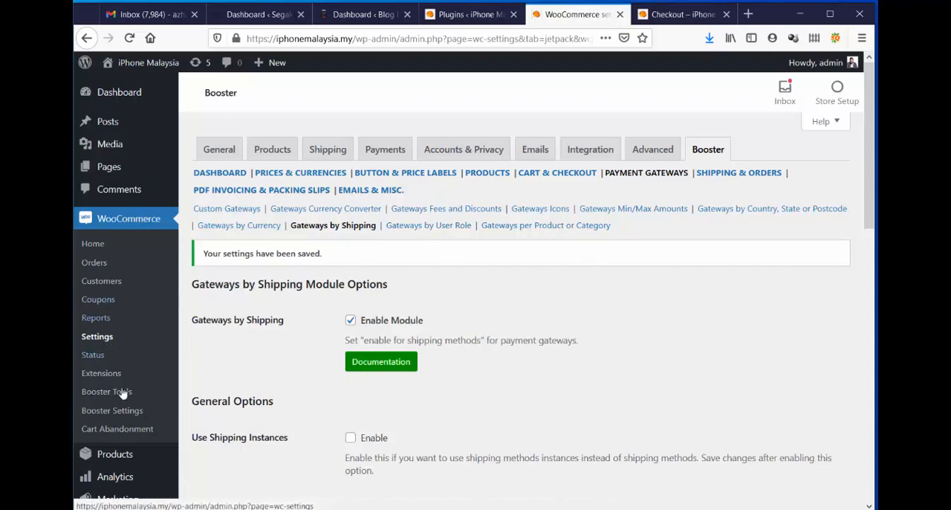
left_click(119, 417)
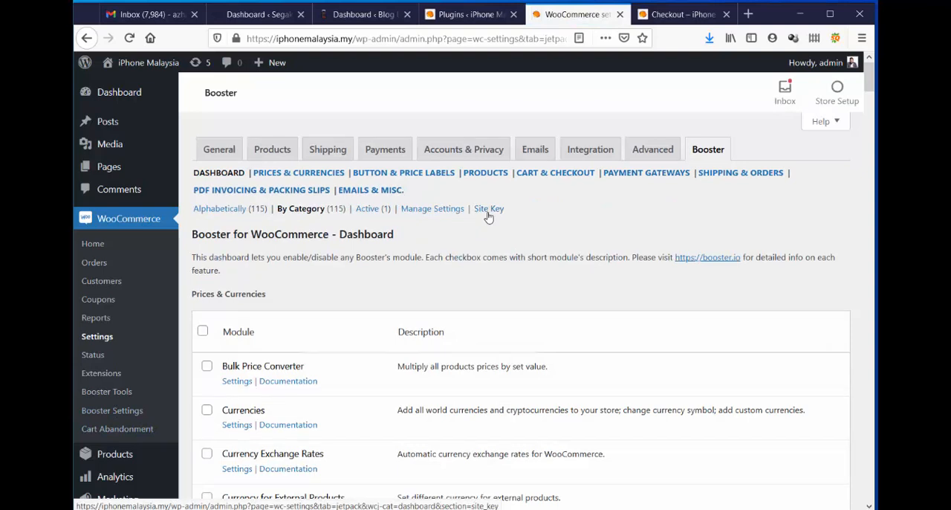
left_click(488, 214)
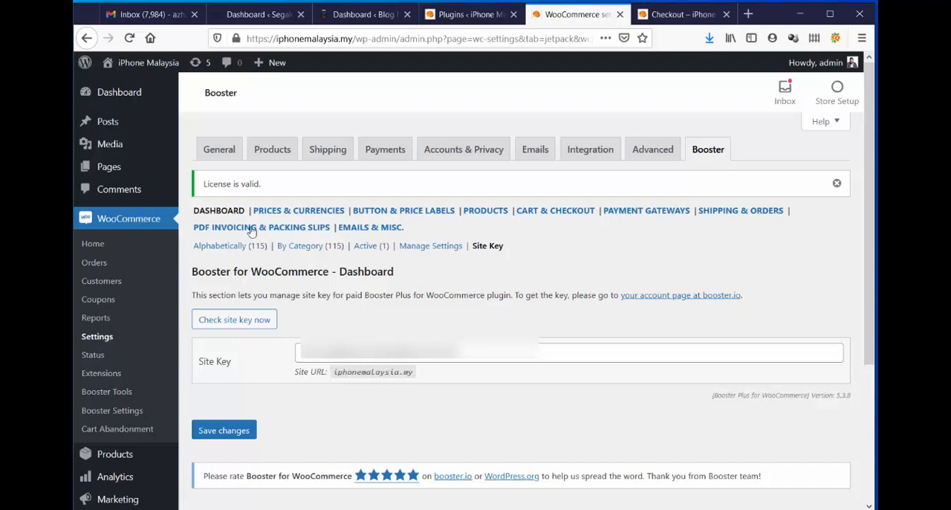
left_click_drag(208, 184, 277, 189)
left_click(278, 190)
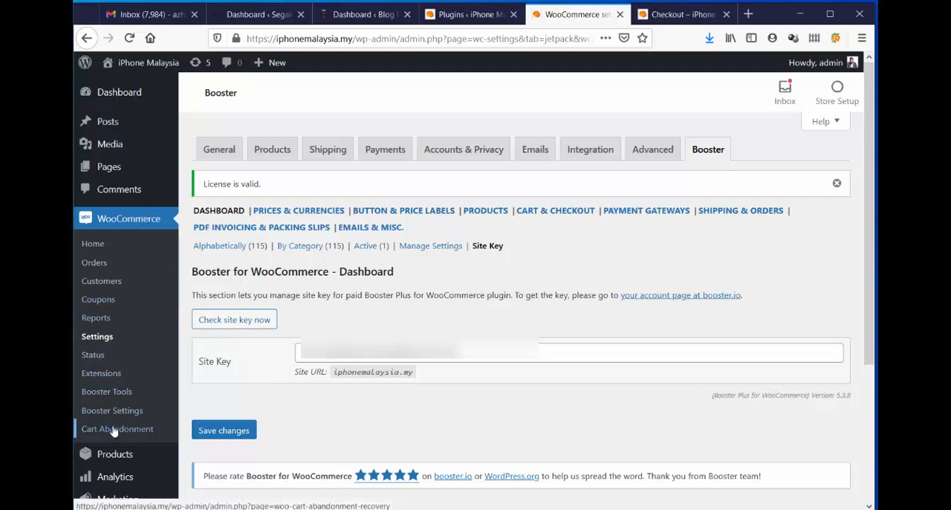
scroll(113, 223, "down", 3)
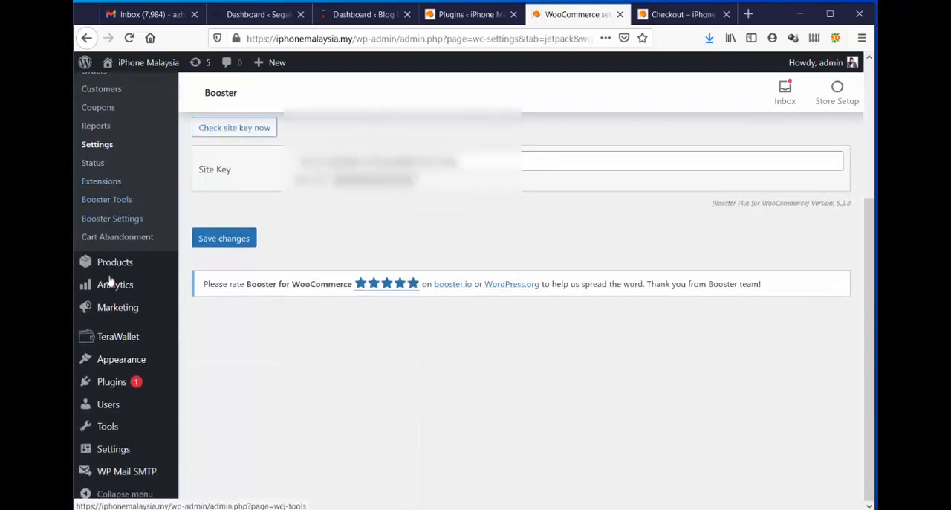
Open the installed plugins list of the iPhone Malaysia site and review the plugins, including Booster Plus for WooCommerce.
left_click(116, 383)
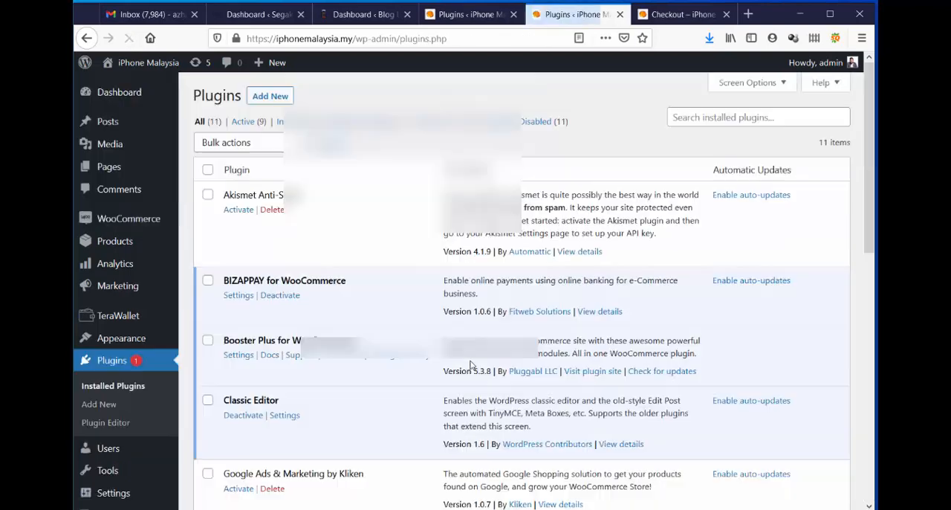
scroll(395, 312, "down", 4)
scroll(394, 312, "down", 1)
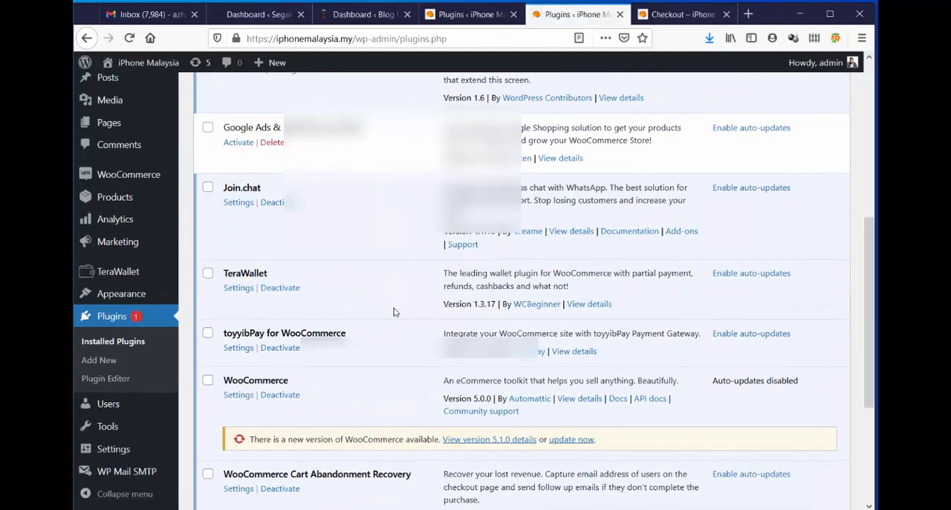
scroll(394, 312, "up", 4)
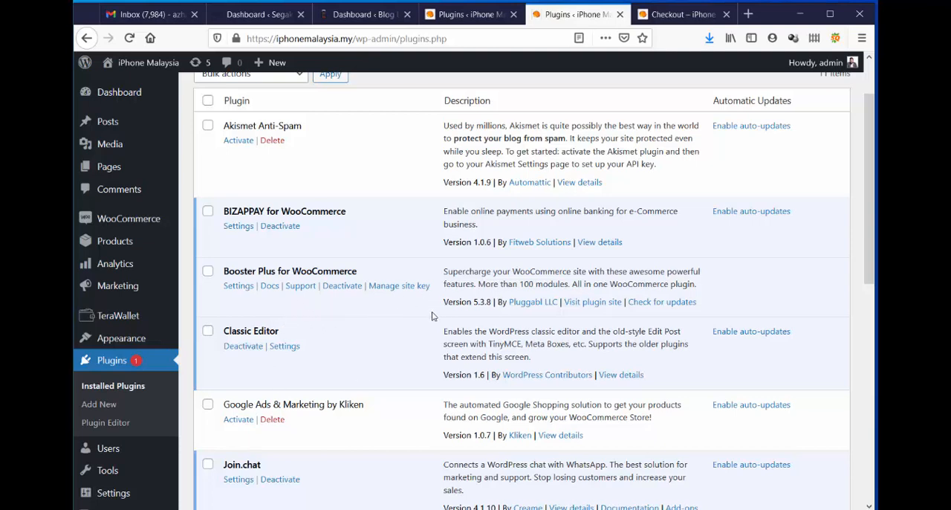
scroll(600, 162, "up", 2)
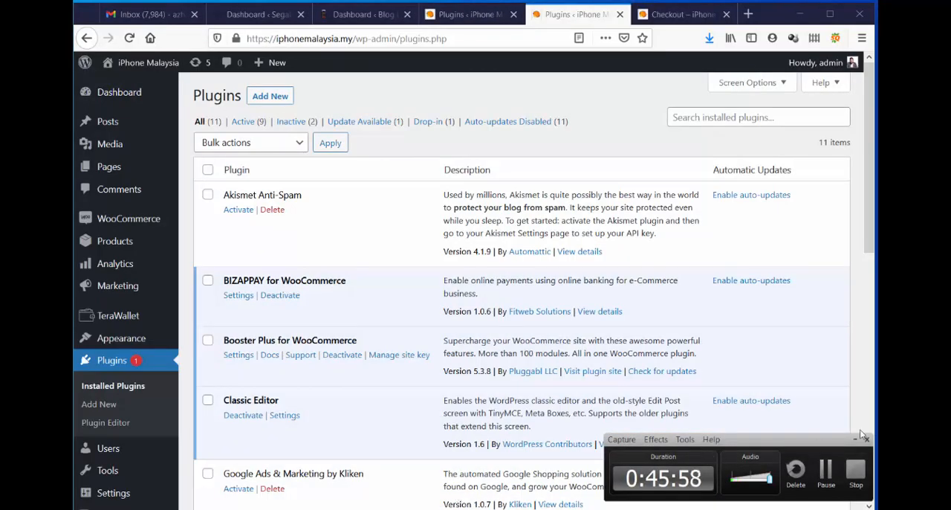
left_click(855, 440)
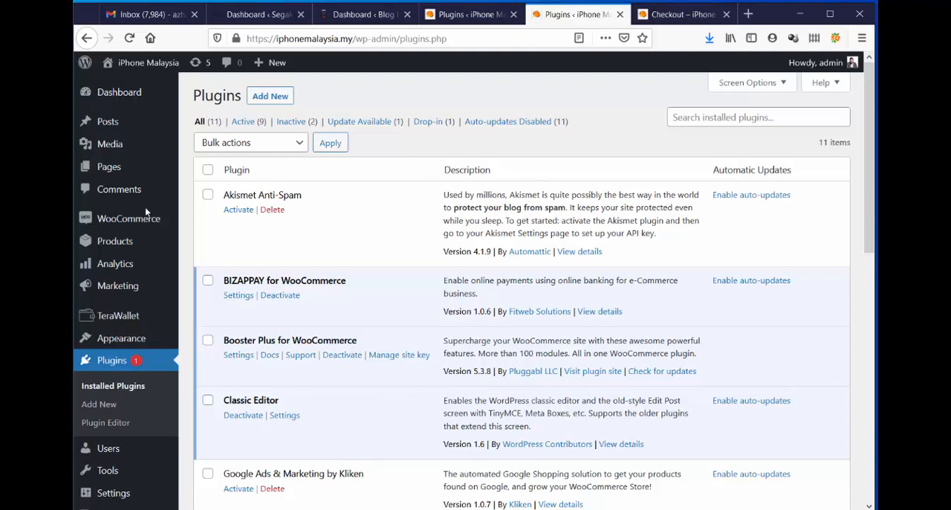
Open the Checkout Core Fields module settings in the Cart & Checkout category of the Booster settings.
mouse_move(117, 287)
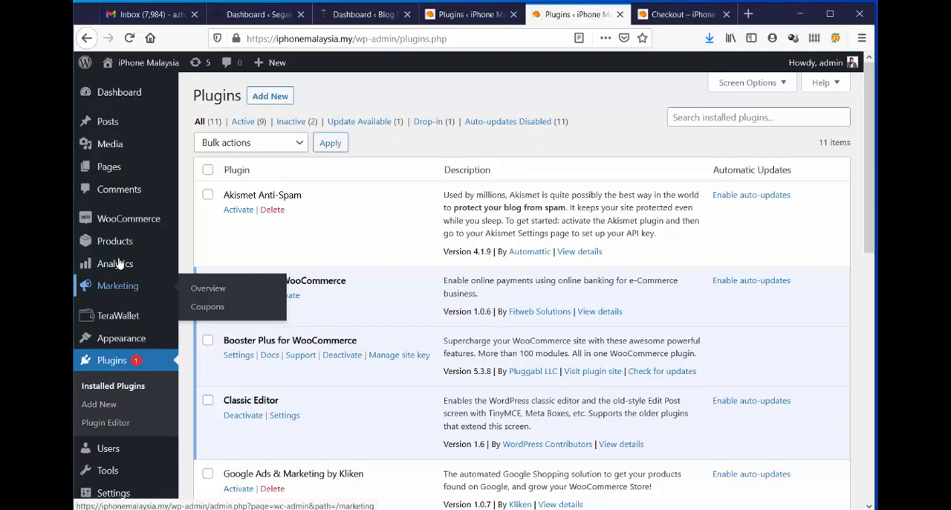
mouse_move(121, 223)
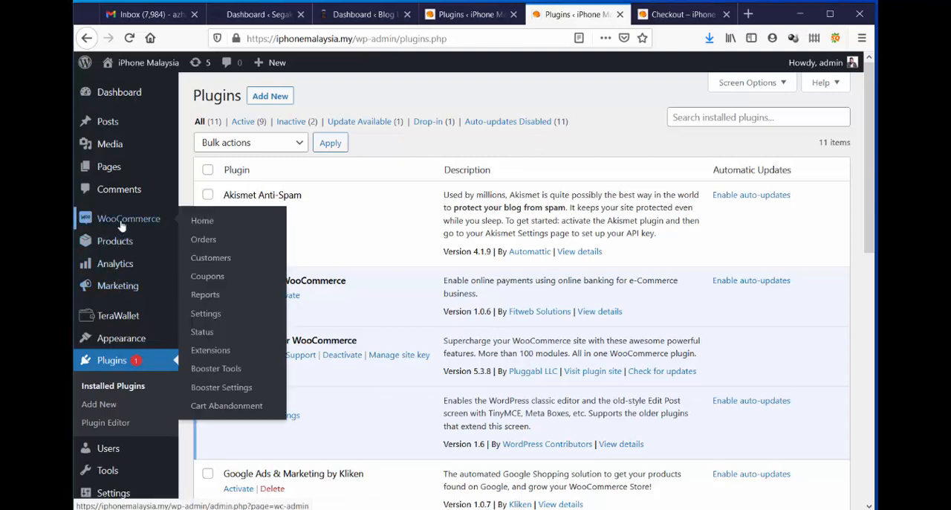
left_click(245, 388)
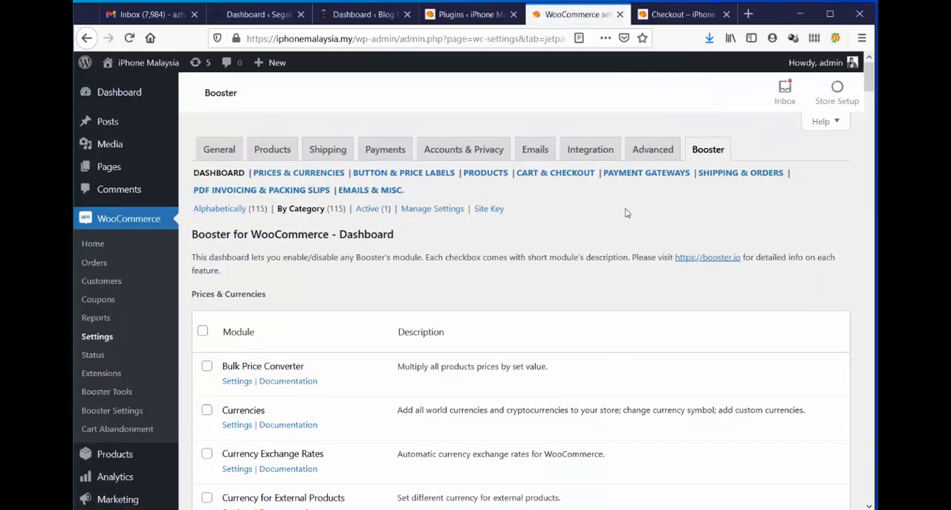
left_click(542, 180)
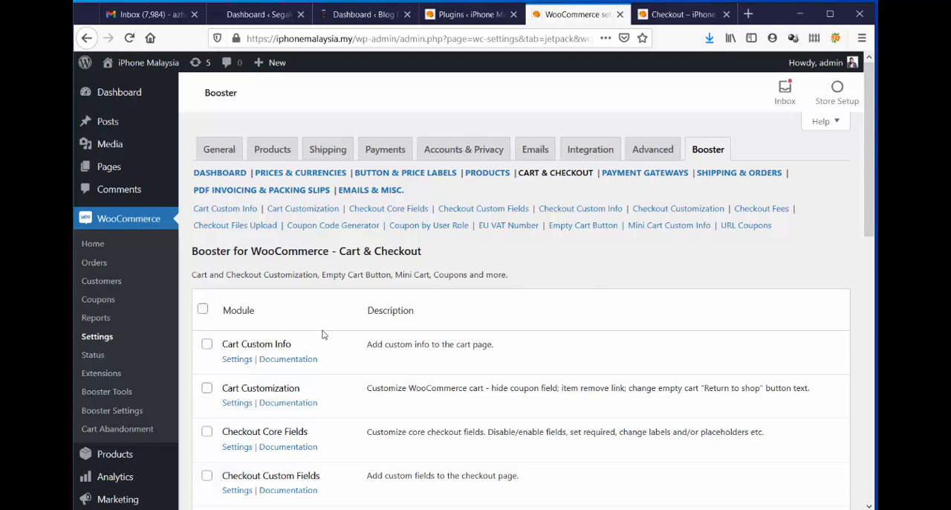
scroll(326, 333, "down", 2)
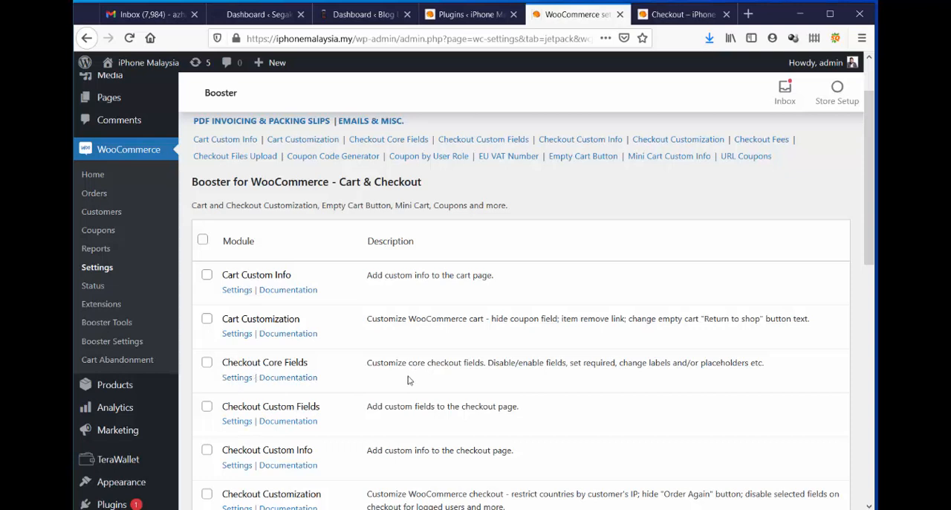
left_click(239, 379)
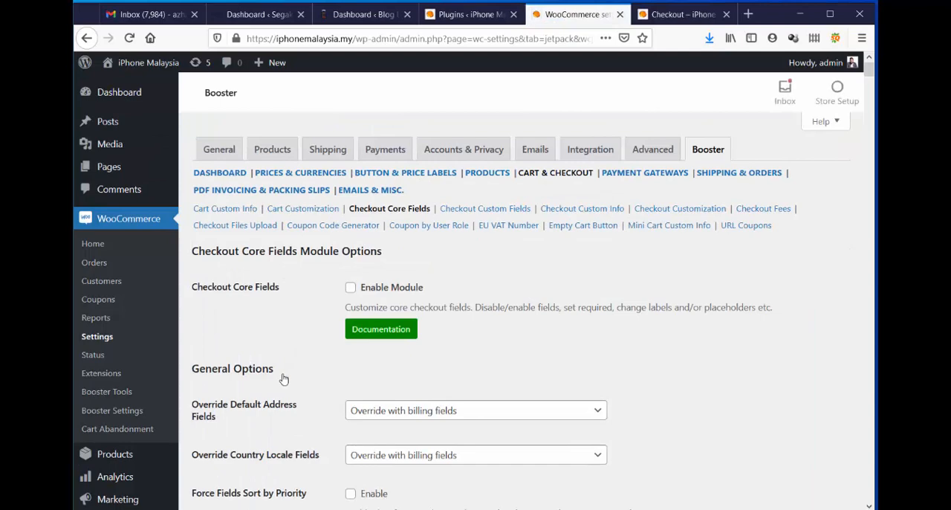
Enable the Checkout Core Fields module and look over its general and field options.
left_click(351, 287)
scroll(719, 322, "down", 2)
scroll(718, 322, "down", 2)
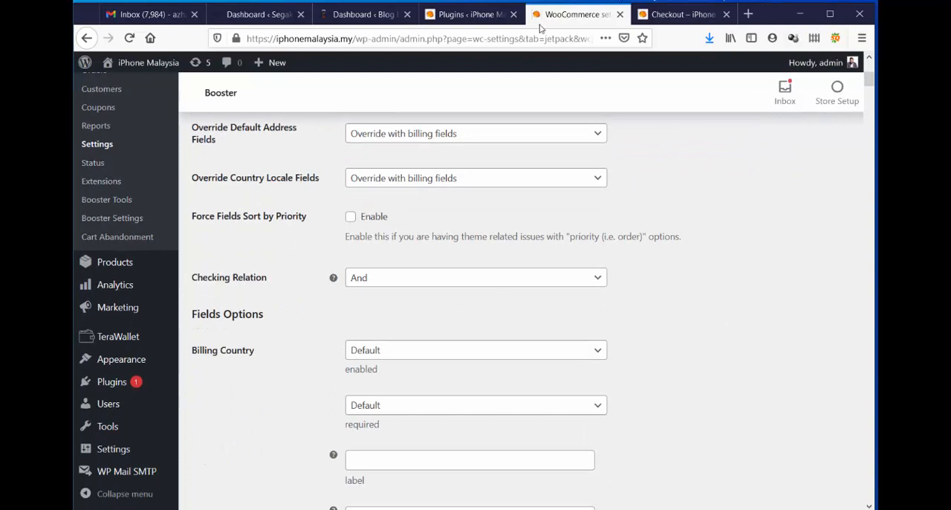
Compare the shortened billing form on the thpro.org checkout with the billing fields on the iPhone Malaysia checkout.
left_click(357, 14)
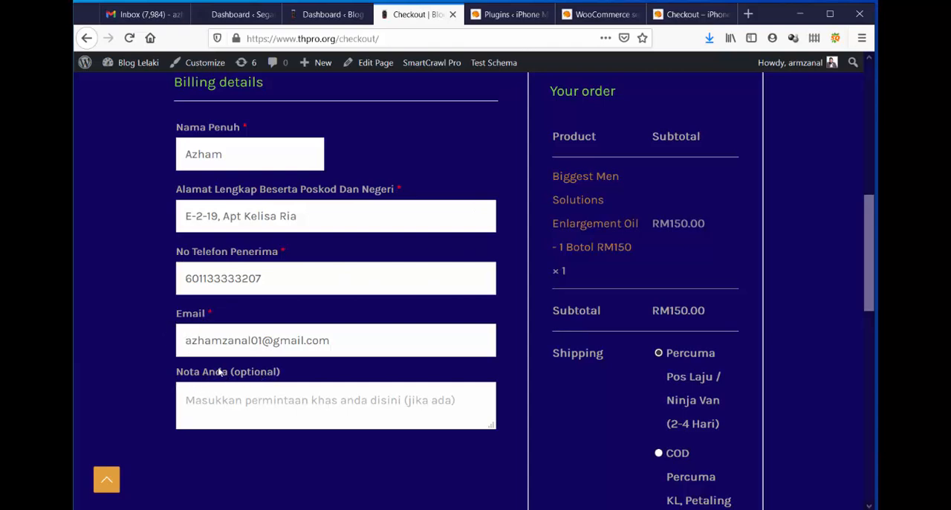
left_click(685, 15)
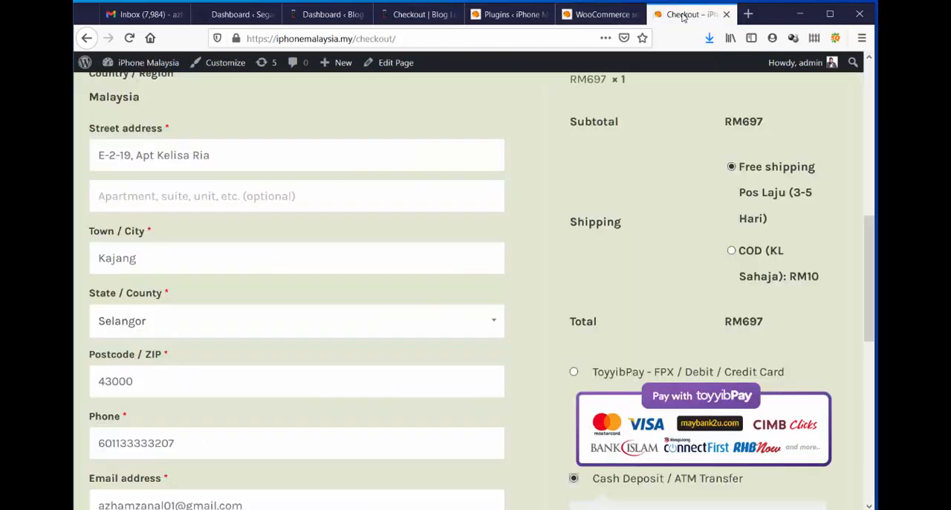
scroll(363, 199, "down", 3)
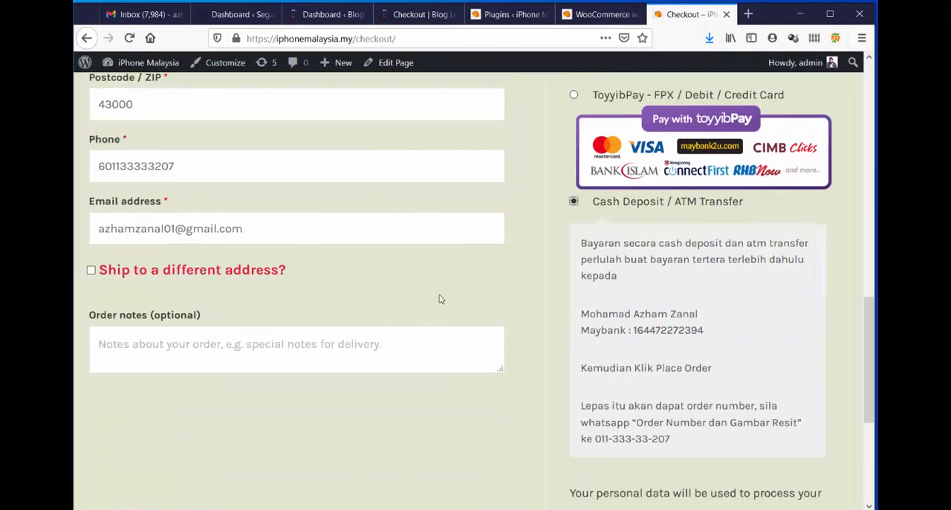
scroll(439, 297, "up", 6)
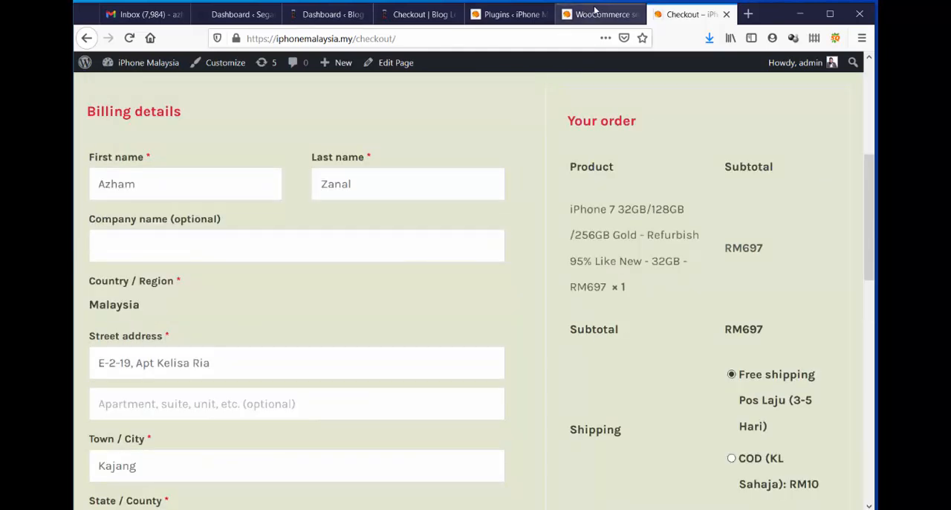
left_click(595, 10)
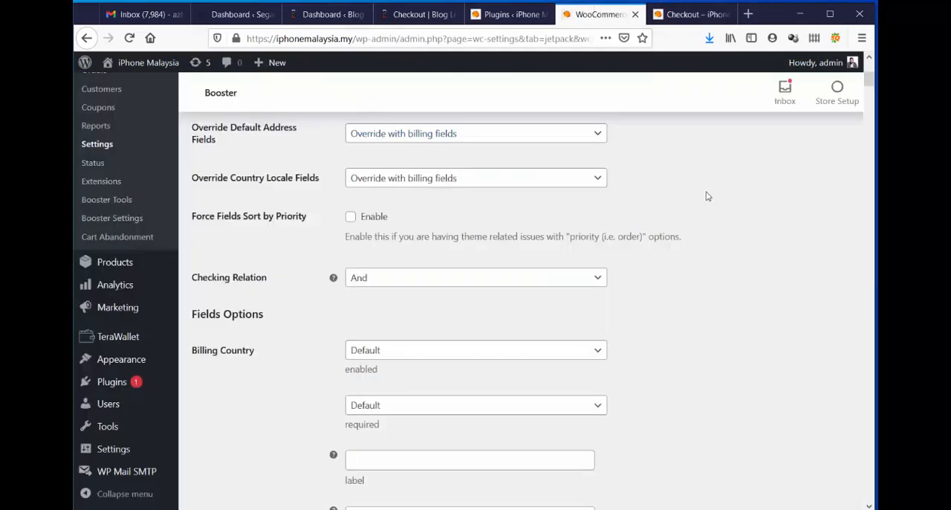
scroll(713, 197, "up", 5)
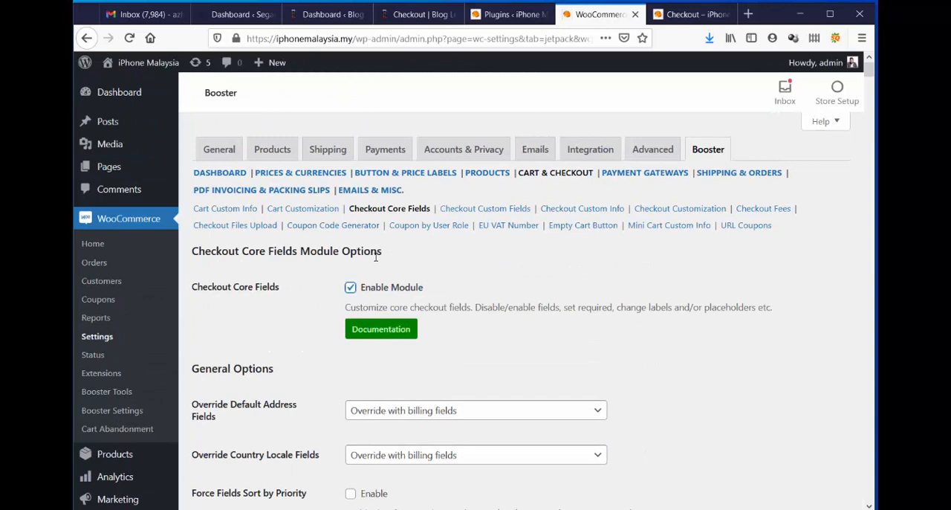
Turn on Ship to a different address on the iPhone Malaysia checkout, examine the extra shipping fields, and turn it off again.
left_click(697, 15)
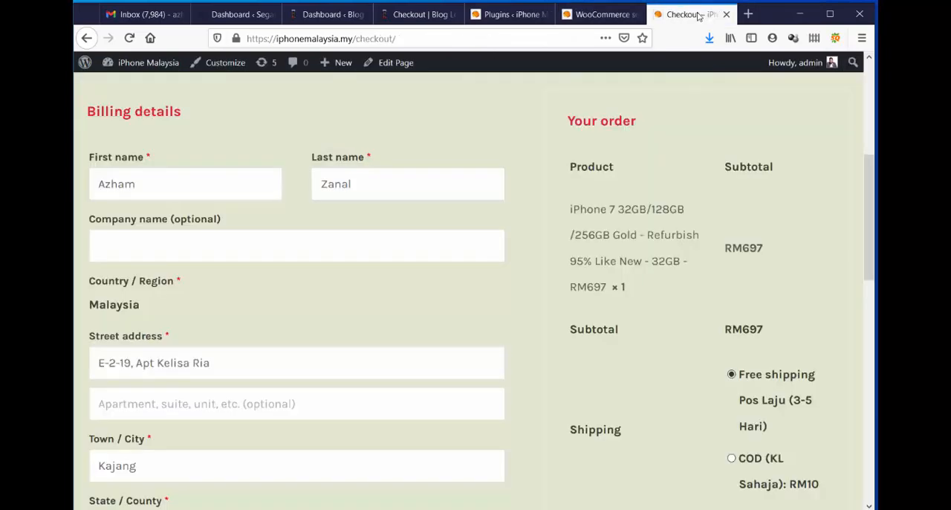
scroll(377, 188, "down", 9)
scroll(314, 196, "up", 3)
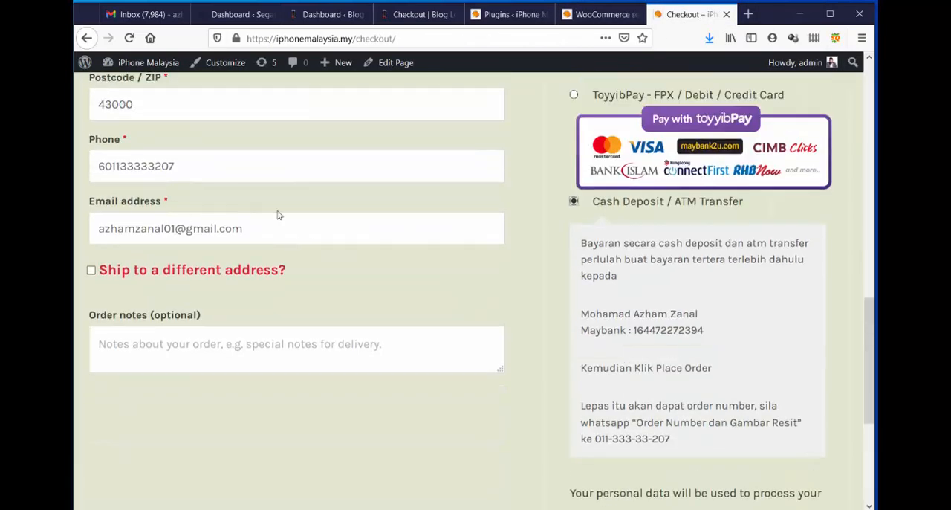
left_click(90, 271)
scroll(227, 291, "down", 5)
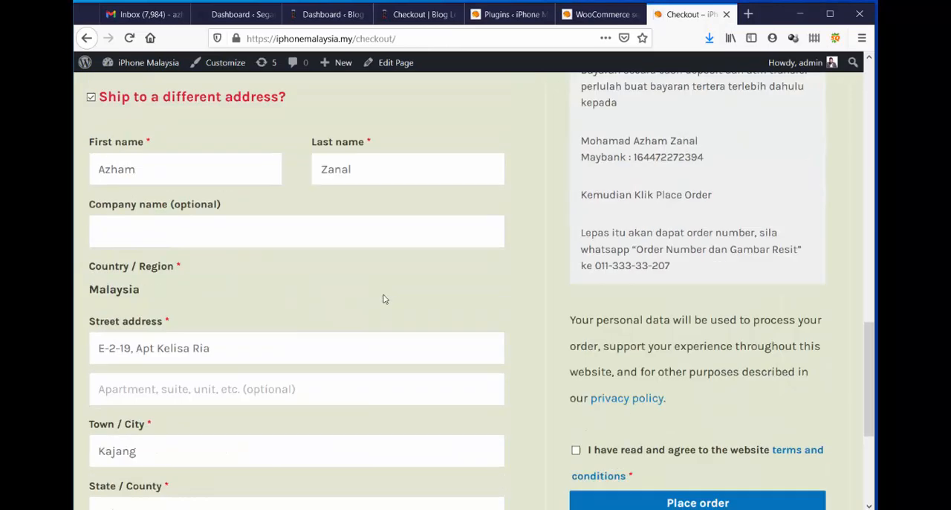
scroll(253, 308, "down", 3)
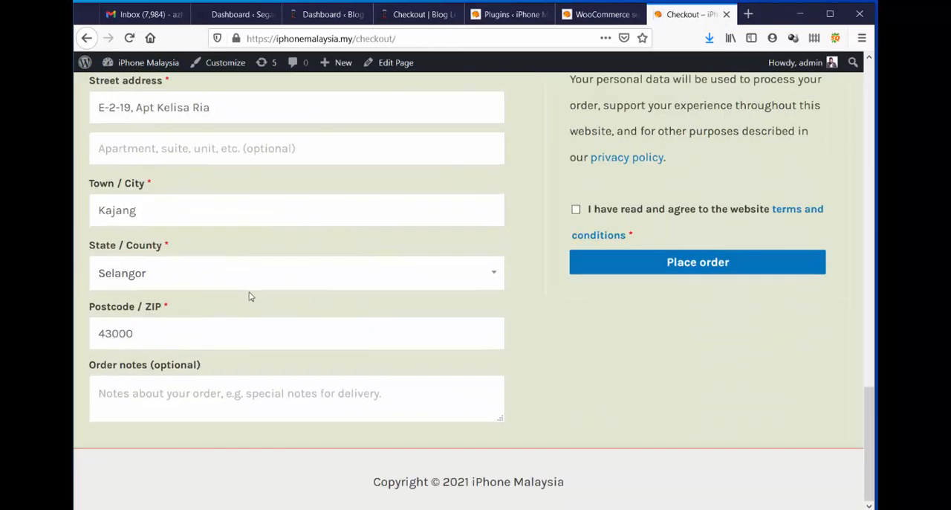
scroll(245, 293, "up", 7)
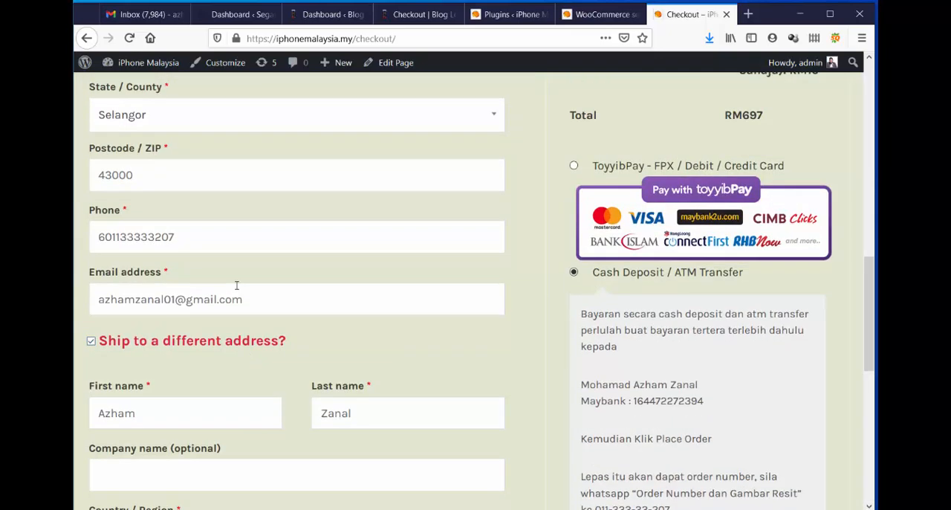
left_click(91, 341)
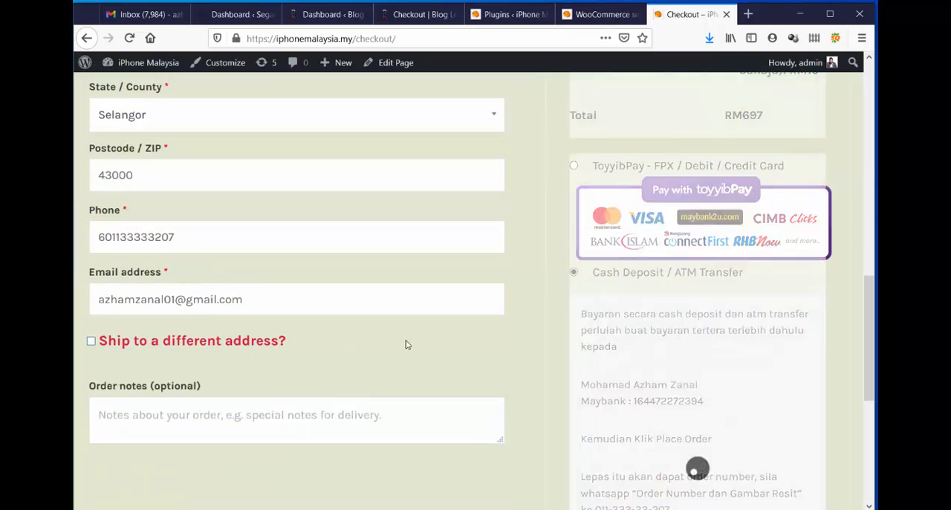
Check the store checkout's name, address and contact fields against the thpro.org form and the Checkout Core Fields options.
scroll(365, 318, "up", 3)
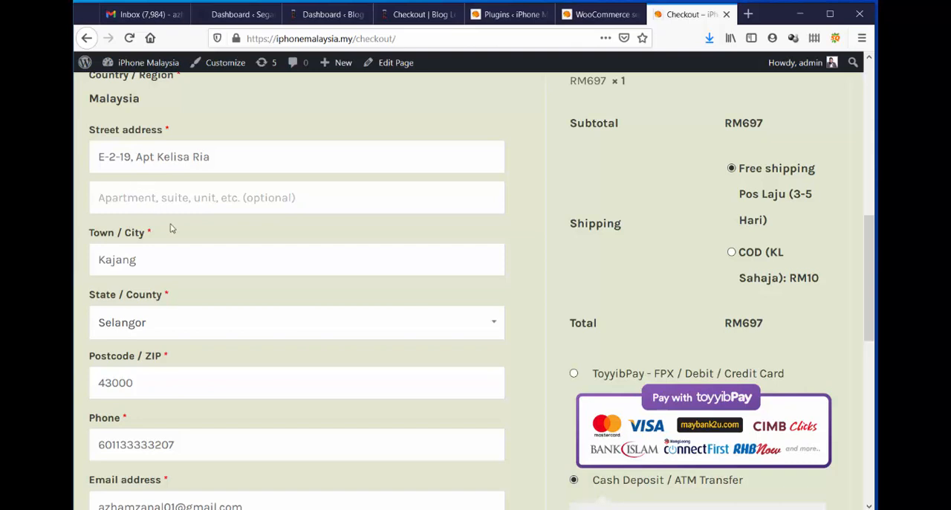
scroll(171, 228, "down", 2)
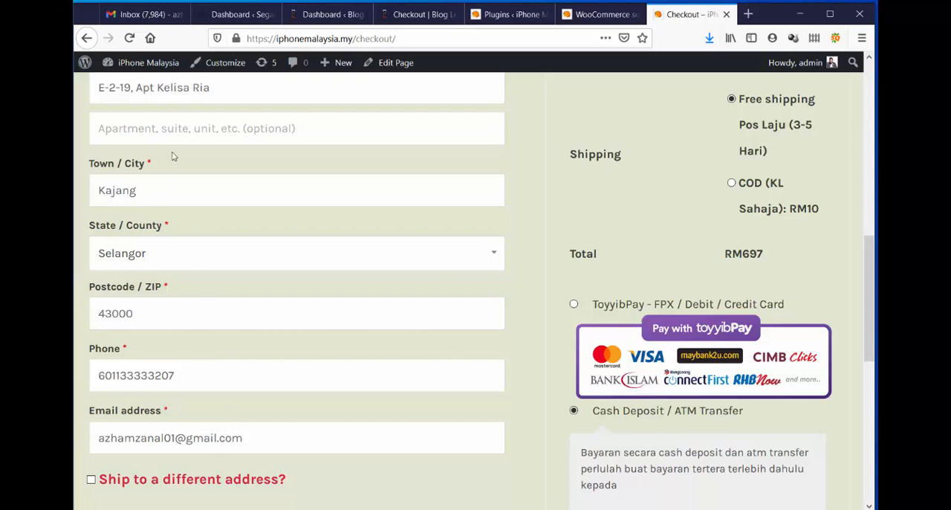
left_click(394, 15)
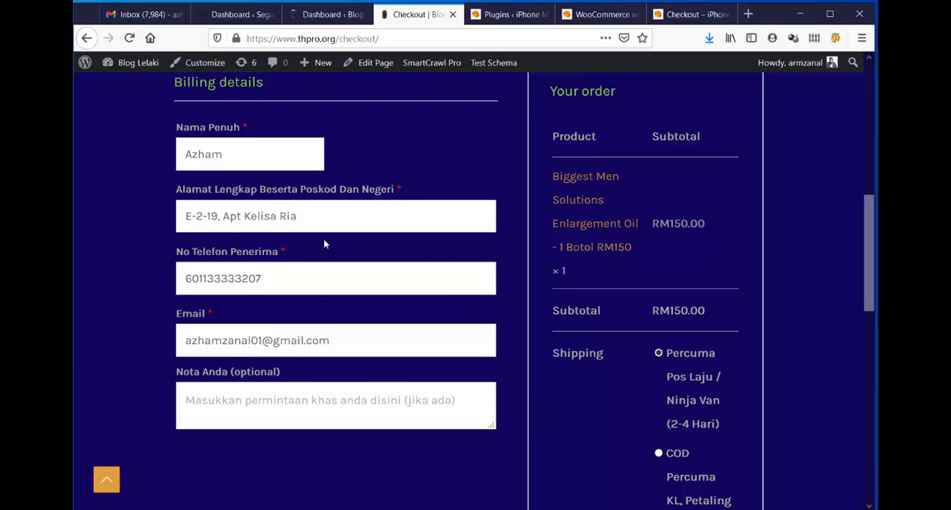
left_click(676, 10)
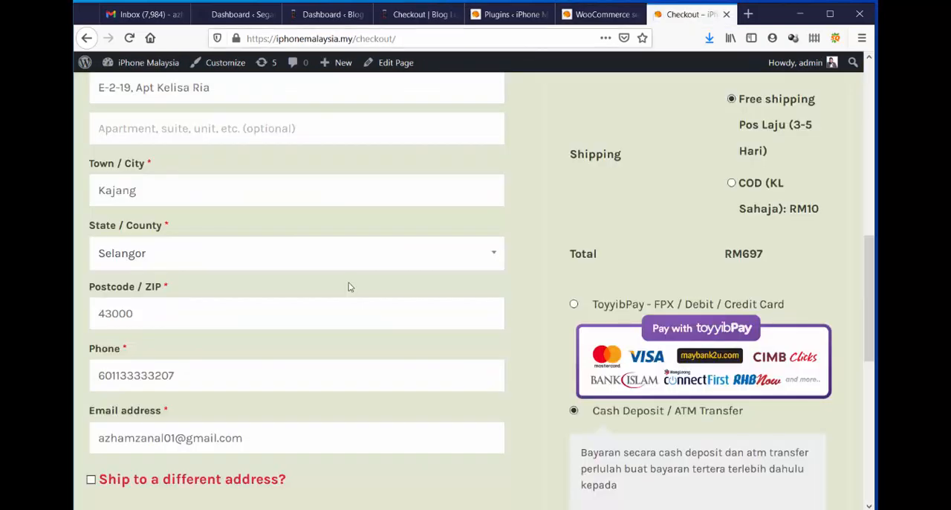
left_click(603, 13)
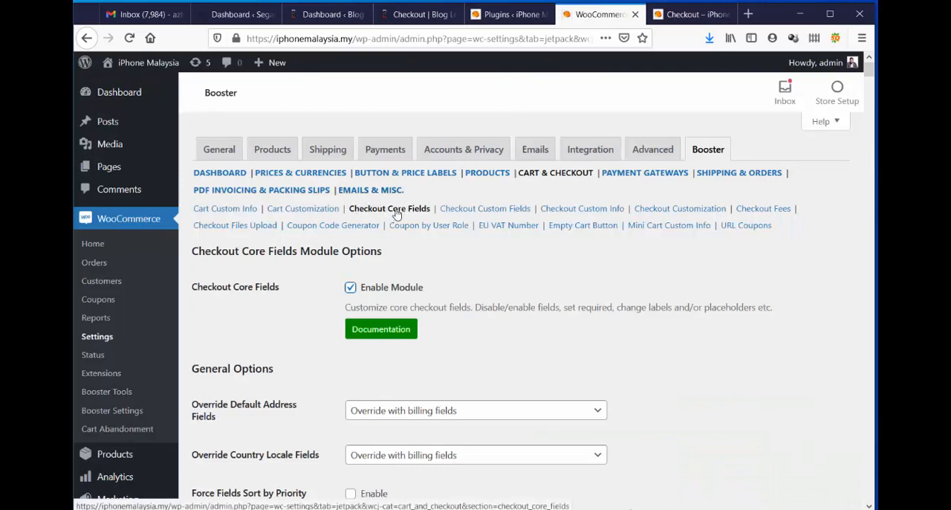
scroll(684, 290, "down", 5)
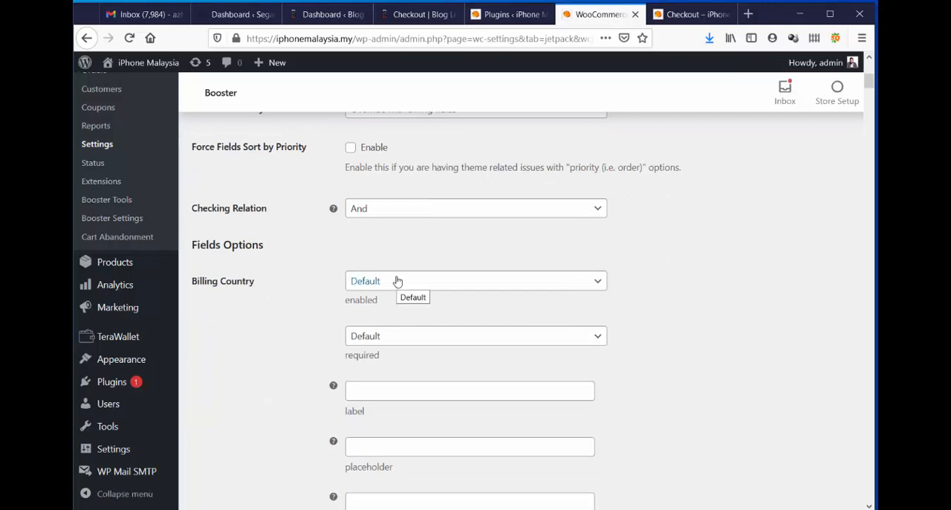
left_click(691, 15)
scroll(453, 216, "up", 4)
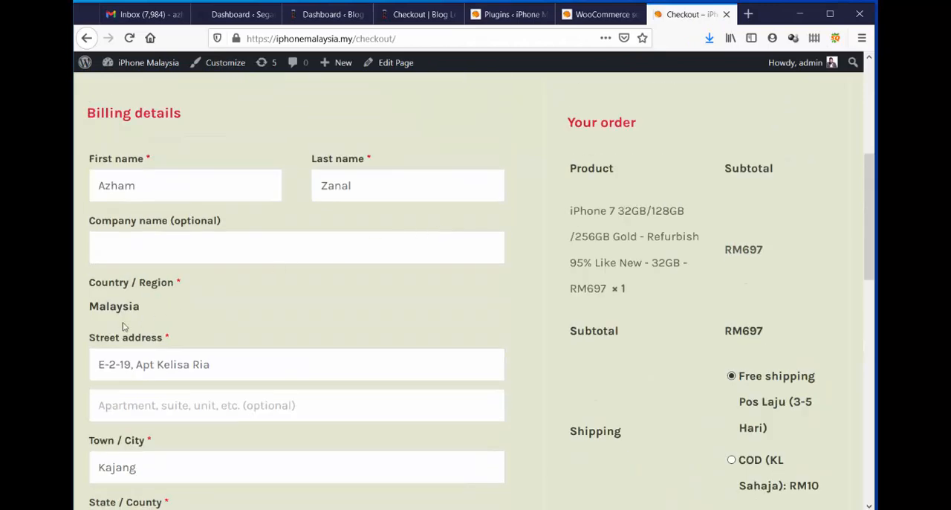
Set the Billing First Name field's label to "Nama Penuh" in the Checkout Core Fields options.
left_click(602, 14)
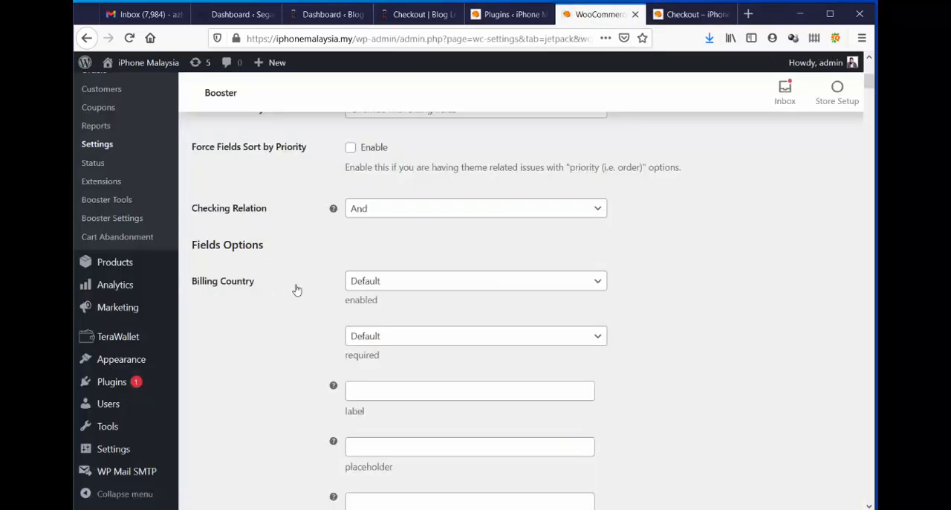
scroll(292, 297, "down", 5)
scroll(292, 298, "down", 3)
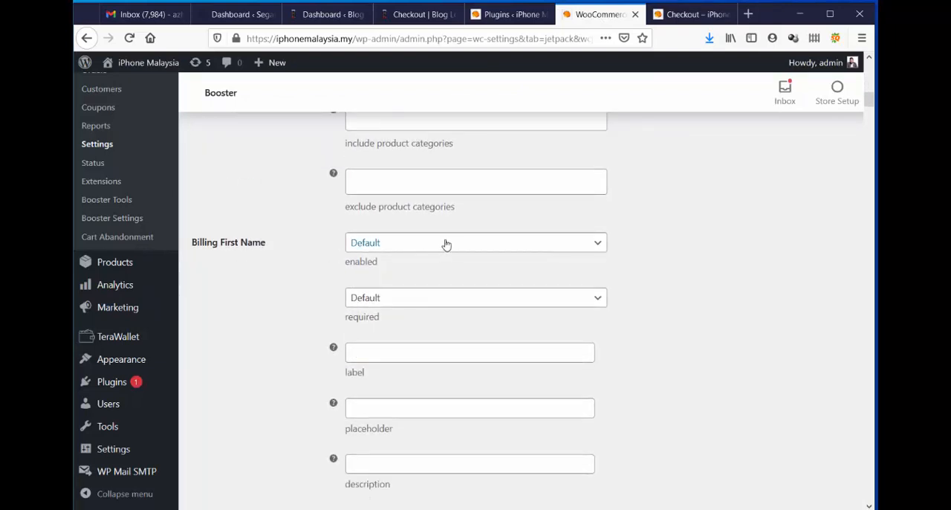
left_click(401, 354)
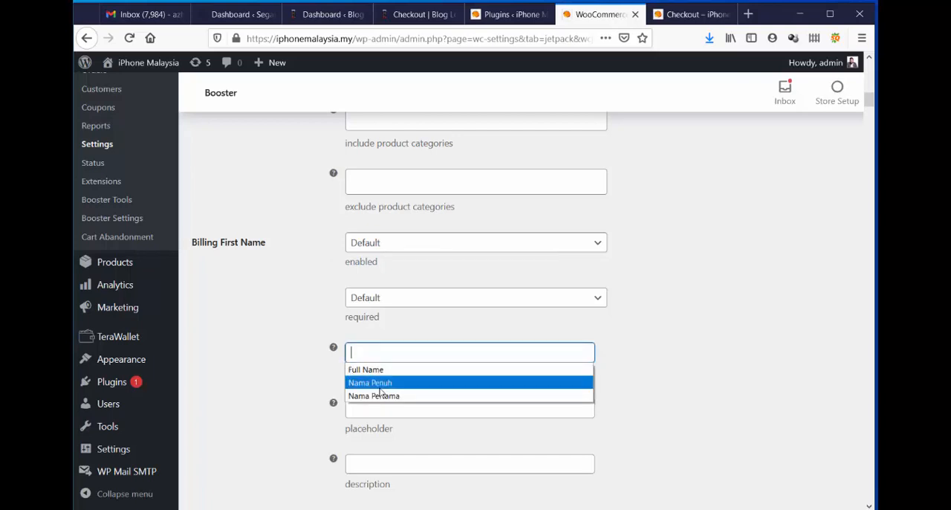
left_click(379, 383)
scroll(622, 350, "down", 1)
scroll(626, 348, "down", 1)
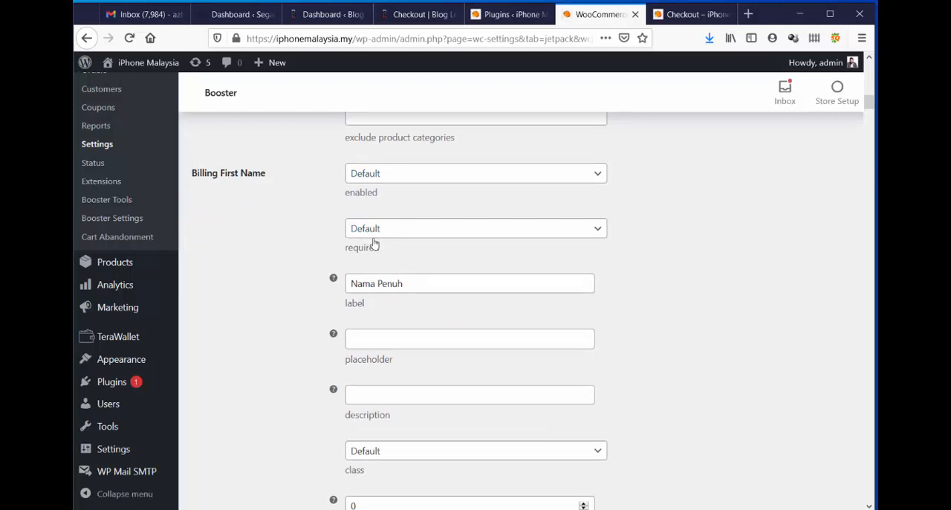
Set the Billing Last Name field to Disabled and Not Required in the Checkout Core Fields options.
scroll(725, 217, "down", 1)
scroll(725, 217, "down", 6)
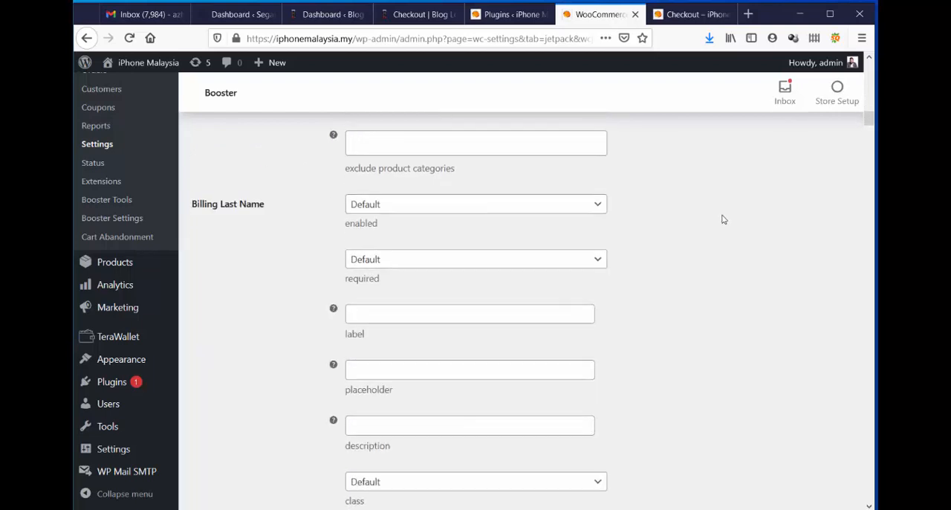
left_click(441, 207)
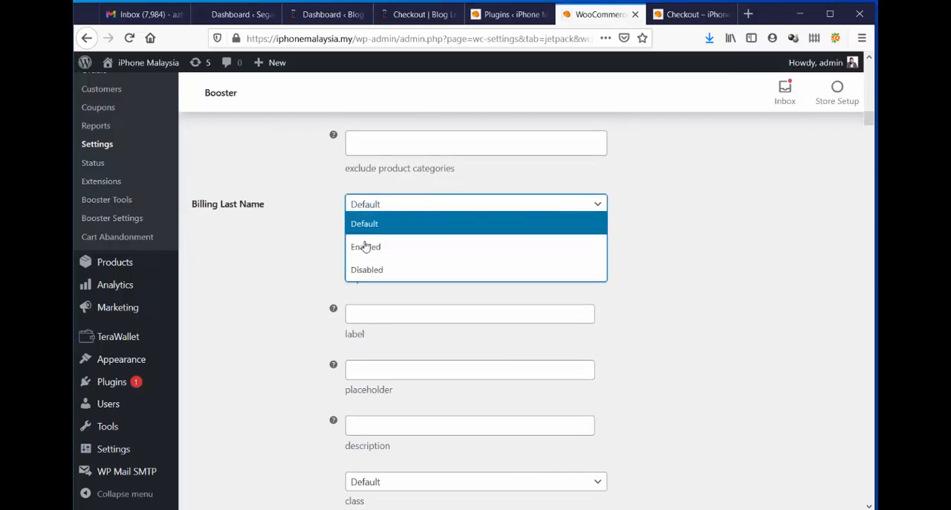
left_click(355, 269)
left_click(429, 260)
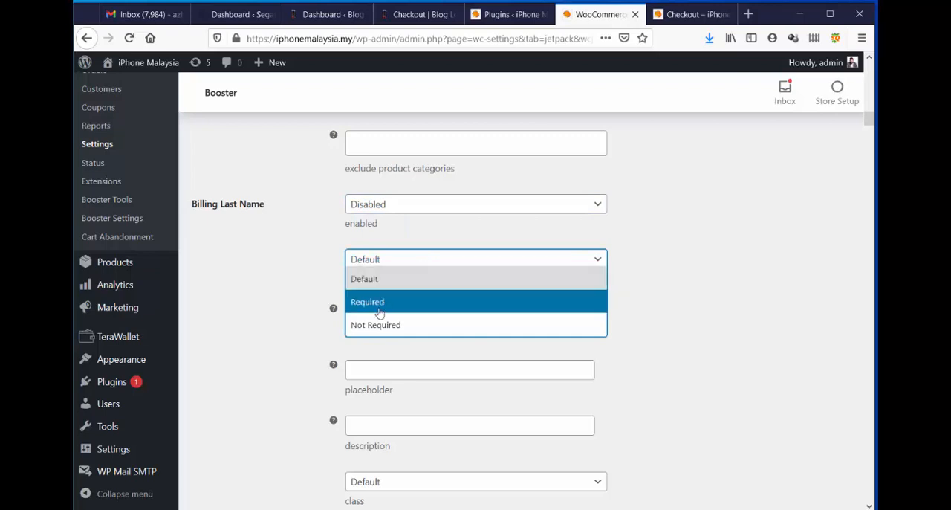
left_click(386, 326)
left_click(701, 254)
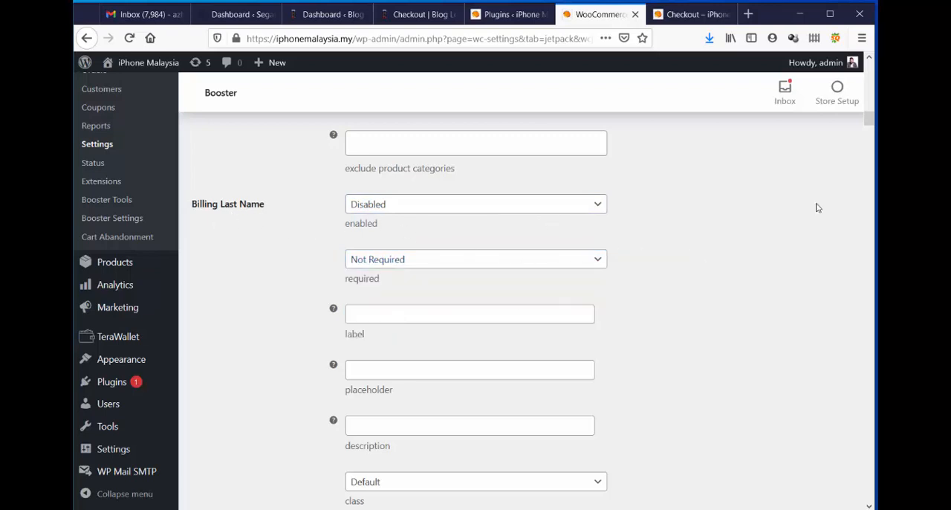
Set the Billing Company field to Disabled and its required option to Not Required.
scroll(816, 207, "down", 2)
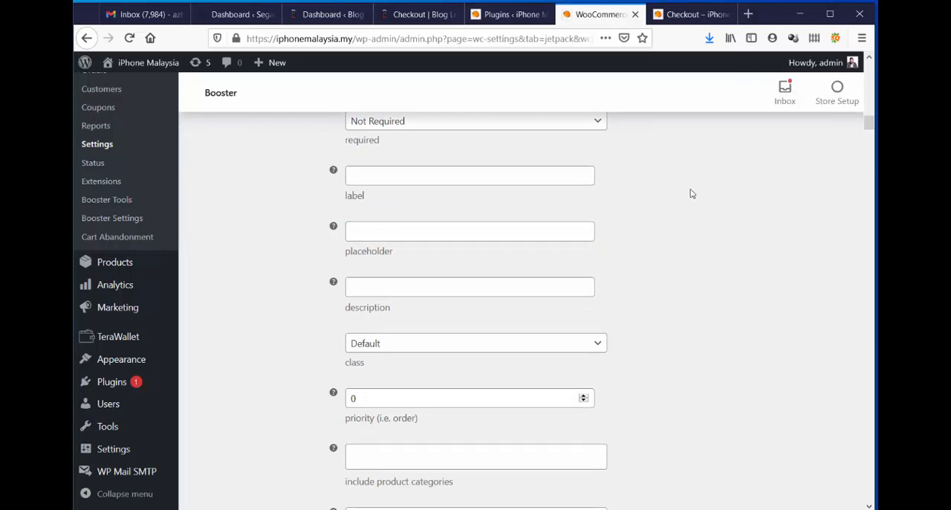
scroll(690, 193, "down", 5)
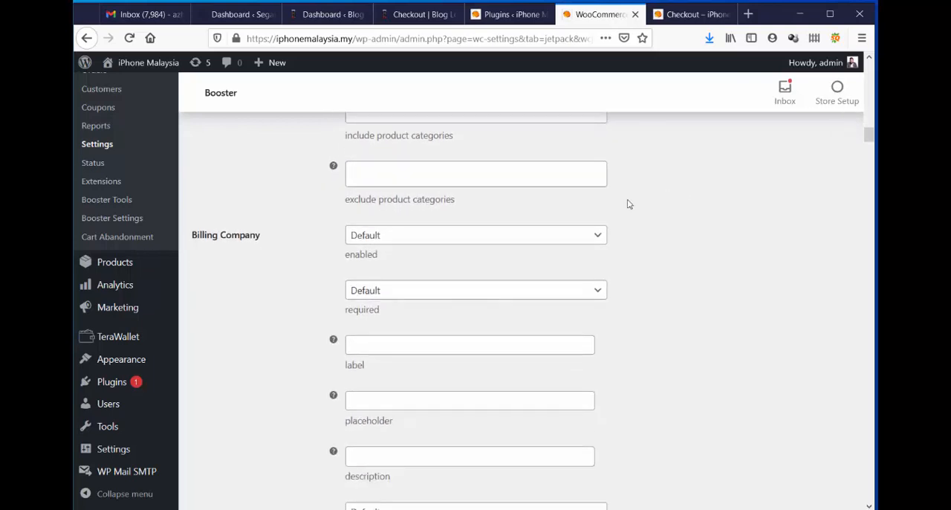
left_click(433, 239)
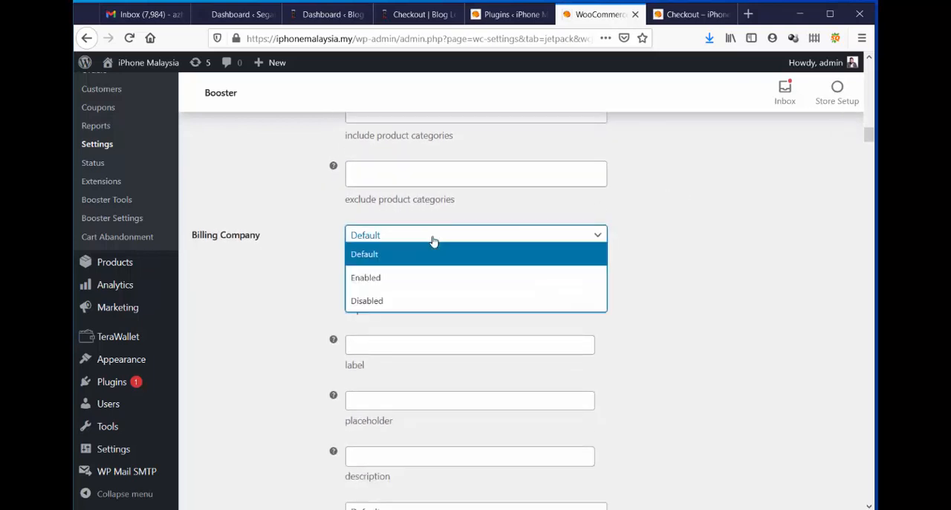
left_click(416, 302)
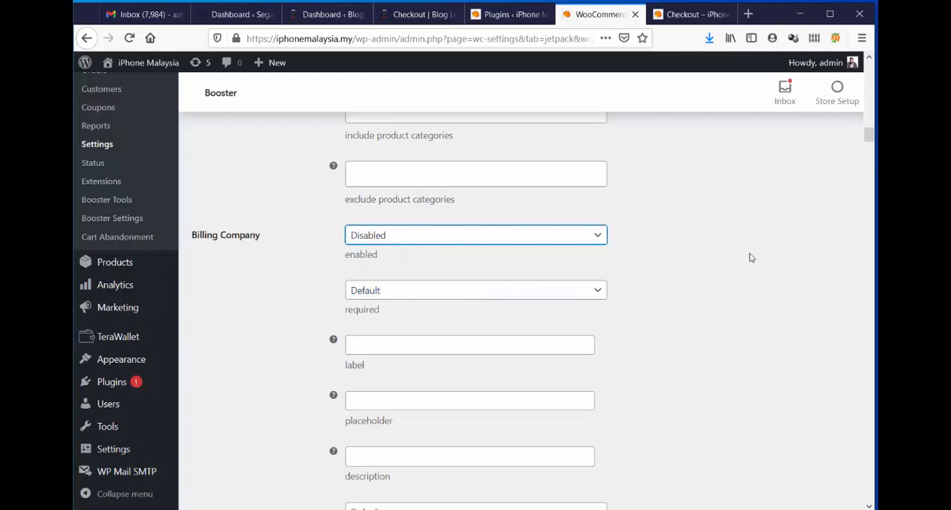
left_click(545, 296)
left_click(507, 352)
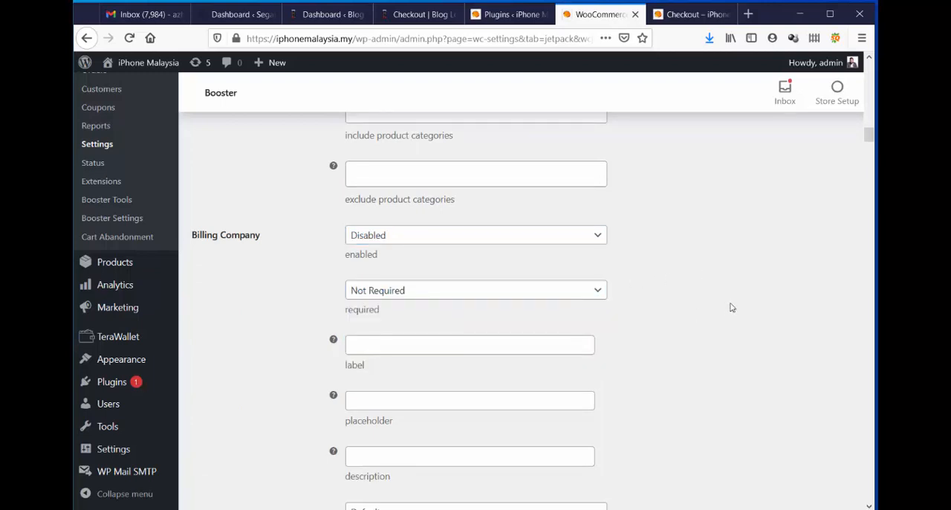
Set the Billing Address 1 field's label to "Alamat Lengkap Beserta Poskod Dan Negeri".
scroll(732, 307, "down", 10)
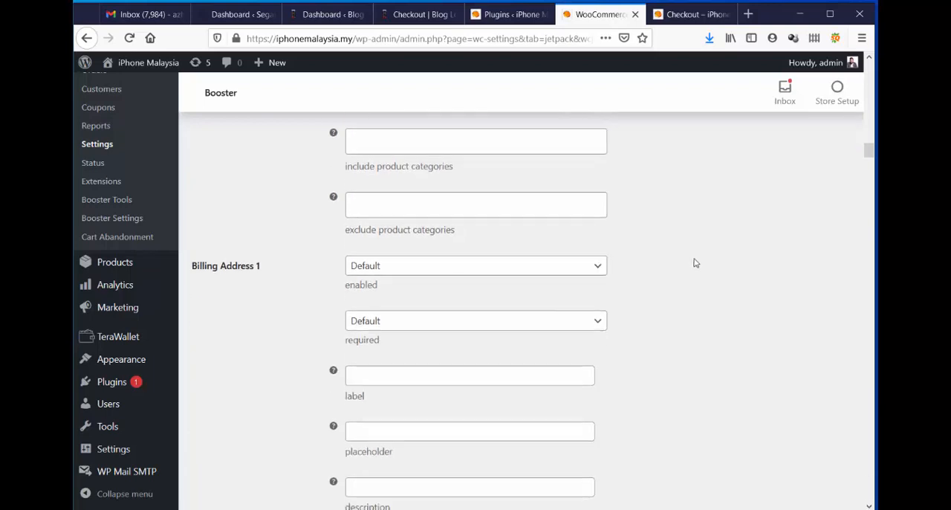
left_click(429, 269)
left_click(428, 267)
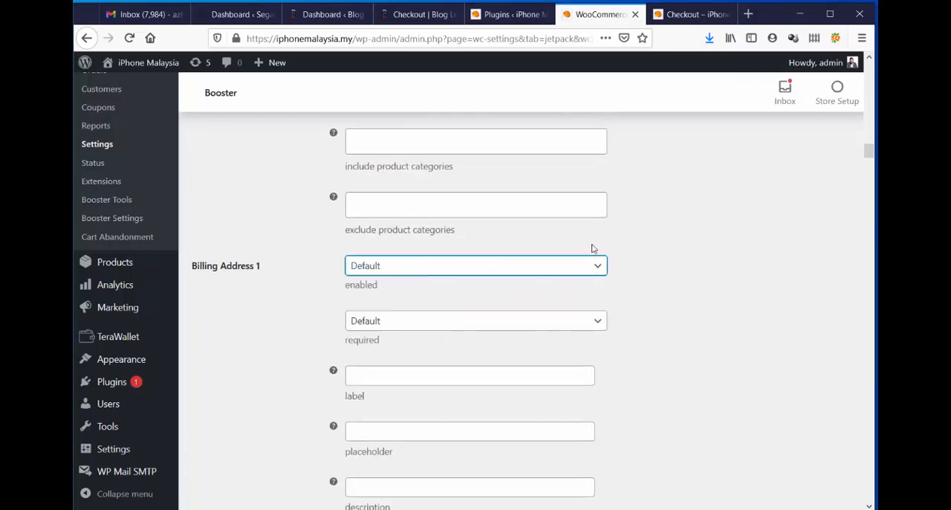
scroll(592, 246, "down", 3)
left_click(382, 242)
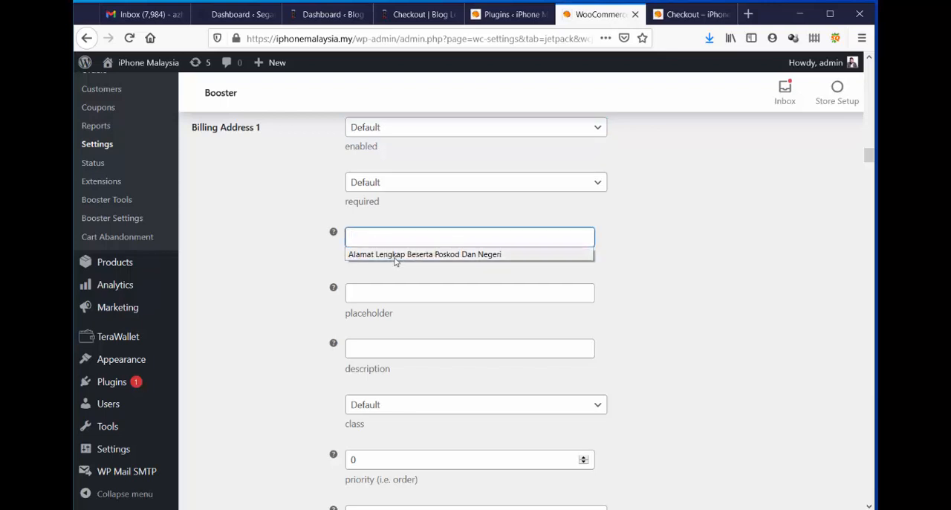
left_click(396, 255)
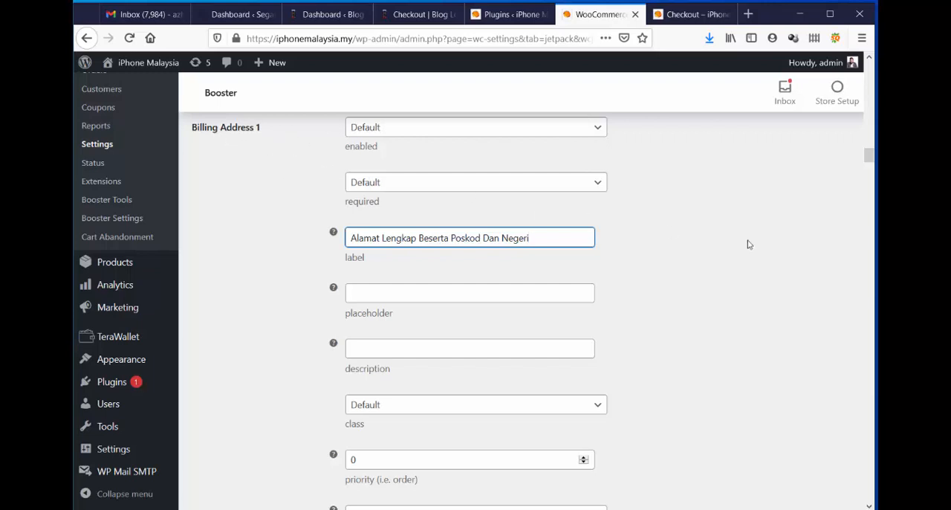
Set the Billing Address 2 field to Disabled in the Checkout Core Fields options.
scroll(747, 243, "down", 3)
scroll(743, 242, "down", 2)
left_click(417, 299)
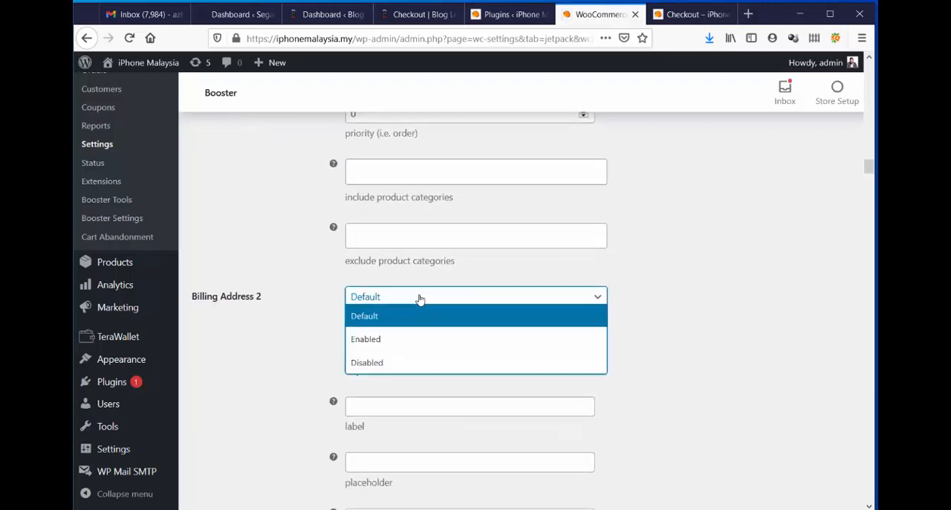
left_click(396, 361)
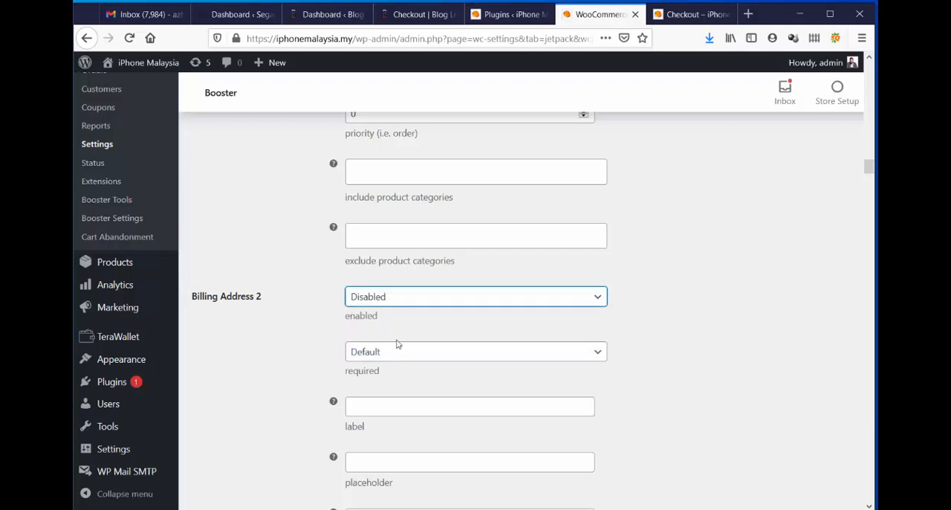
Set the Billing City field to Disabled, leaving its required option on Default.
scroll(691, 310, "down", 6)
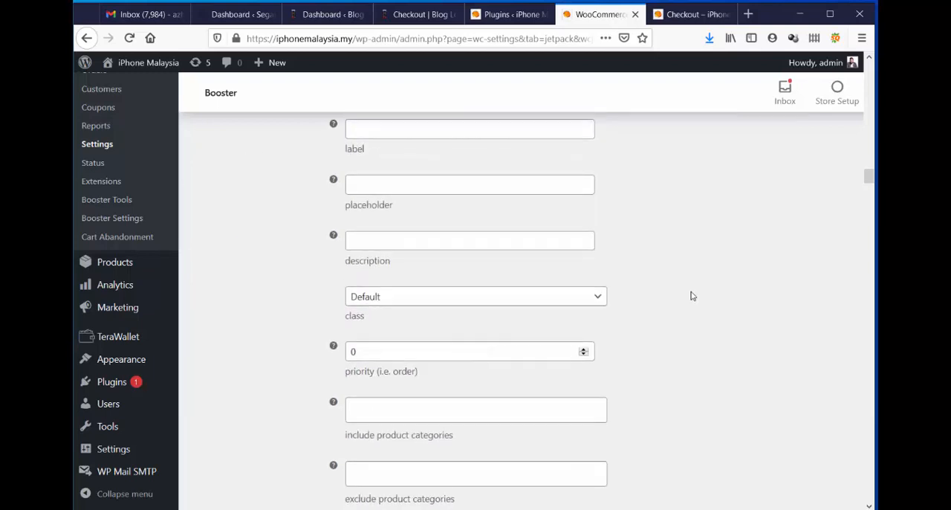
scroll(690, 295, "down", 1)
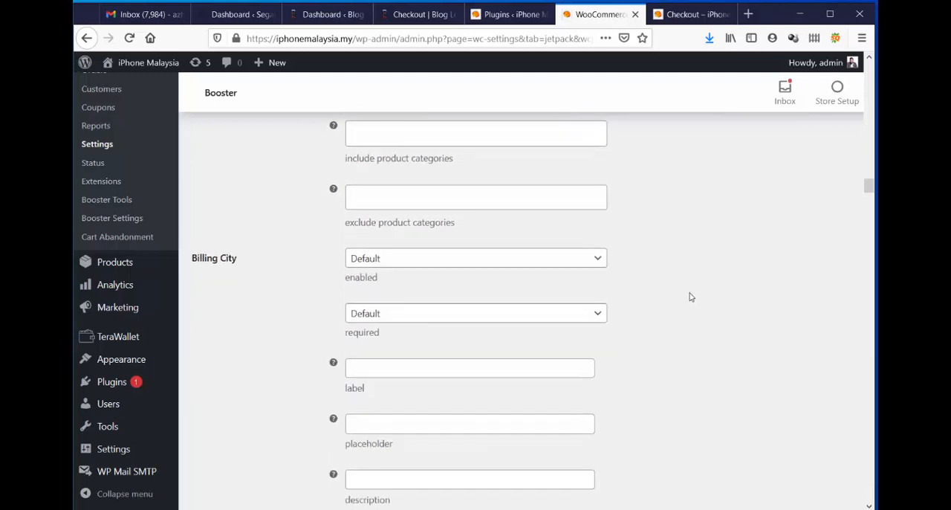
left_click(490, 265)
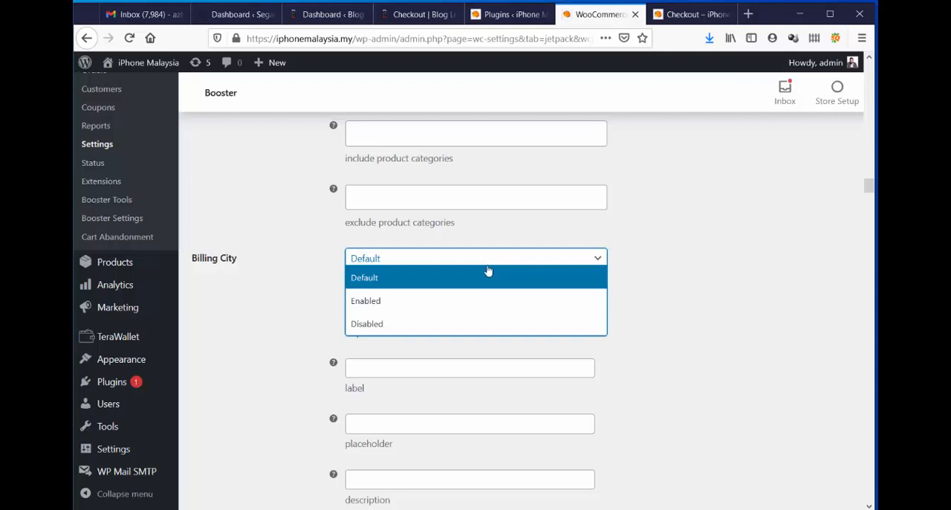
left_click(438, 324)
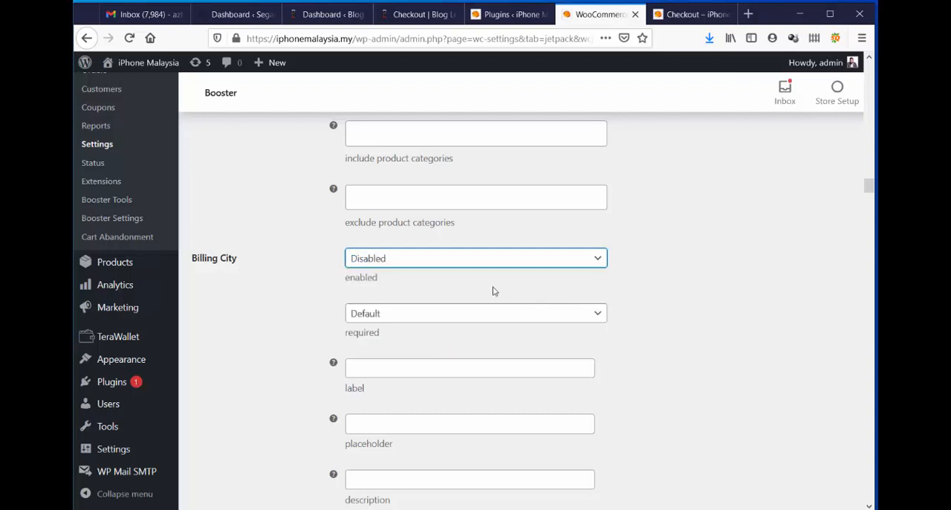
left_click(417, 318)
left_click(416, 319)
Skip the Billing State options and set the Billing Postcode field to Disabled.
scroll(644, 308, "down", 1)
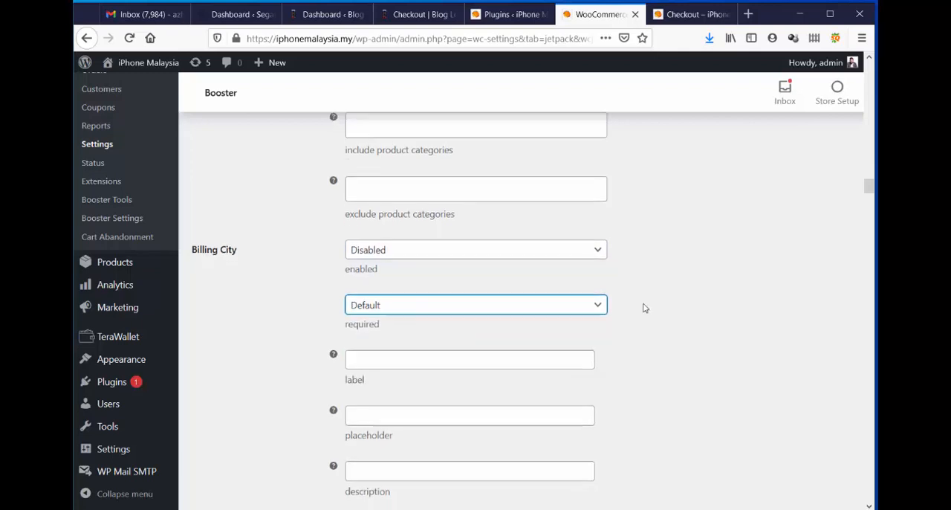
scroll(641, 301, "down", 8)
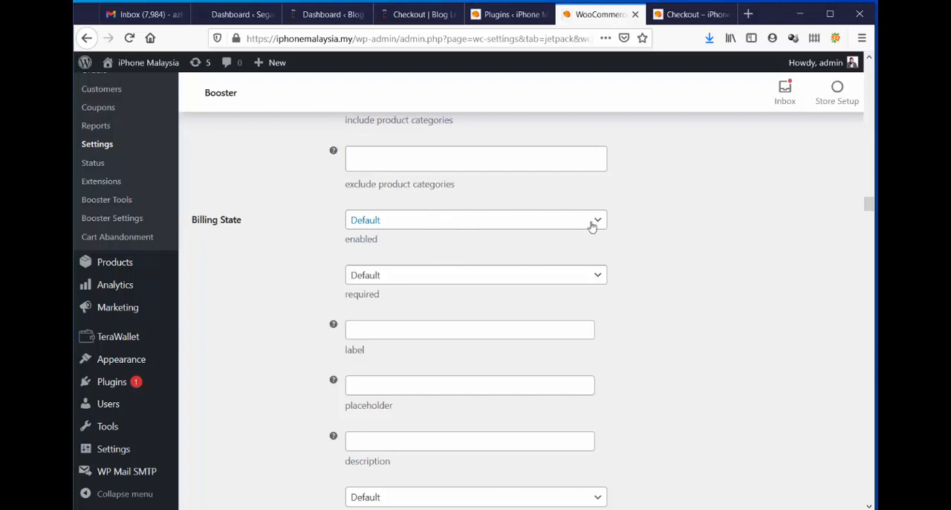
scroll(698, 221, "down", 6)
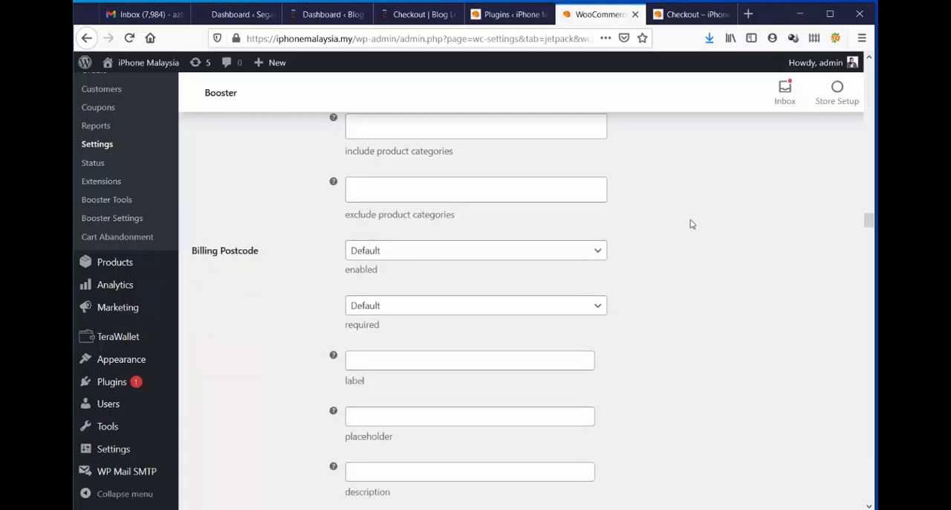
left_click(484, 258)
left_click(446, 316)
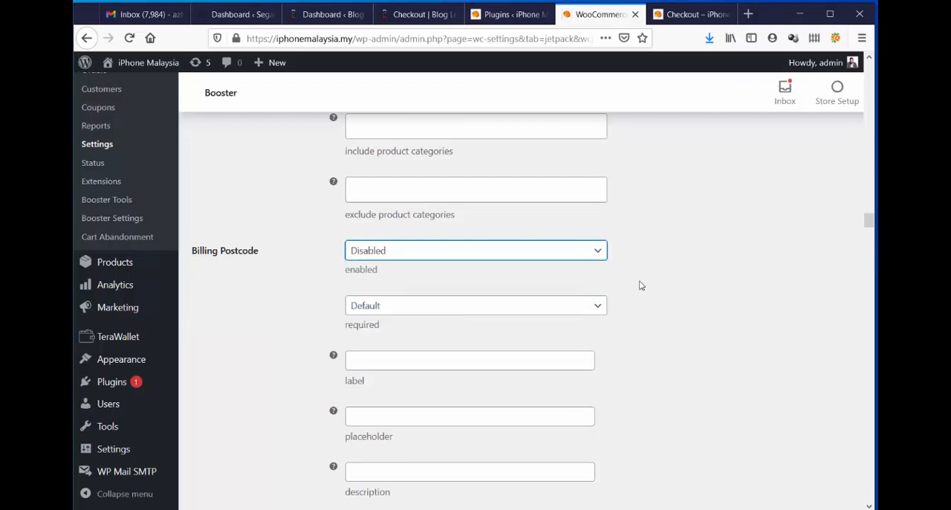
Set the Billing Email field's label to "Email Untuk Semak Order".
scroll(644, 282, "down", 3)
scroll(643, 282, "down", 4)
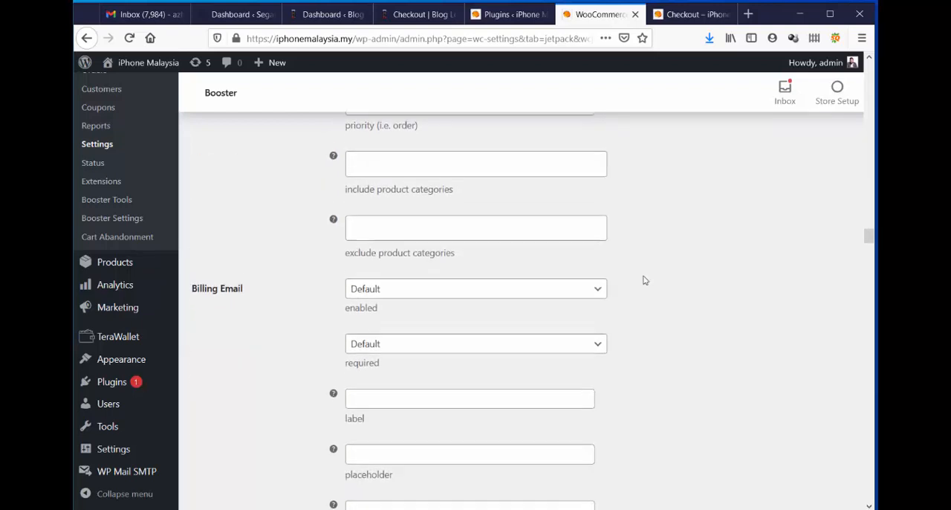
scroll(690, 267, "down", 2)
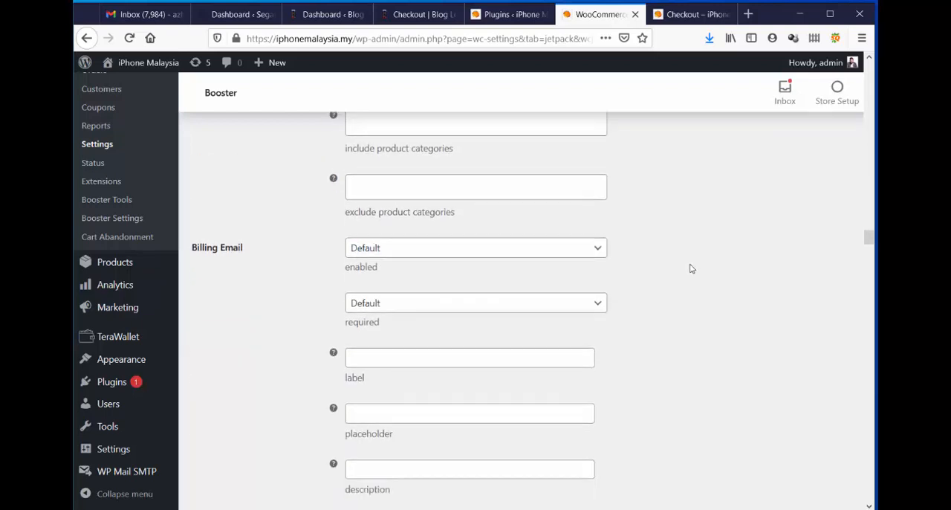
left_click(450, 250)
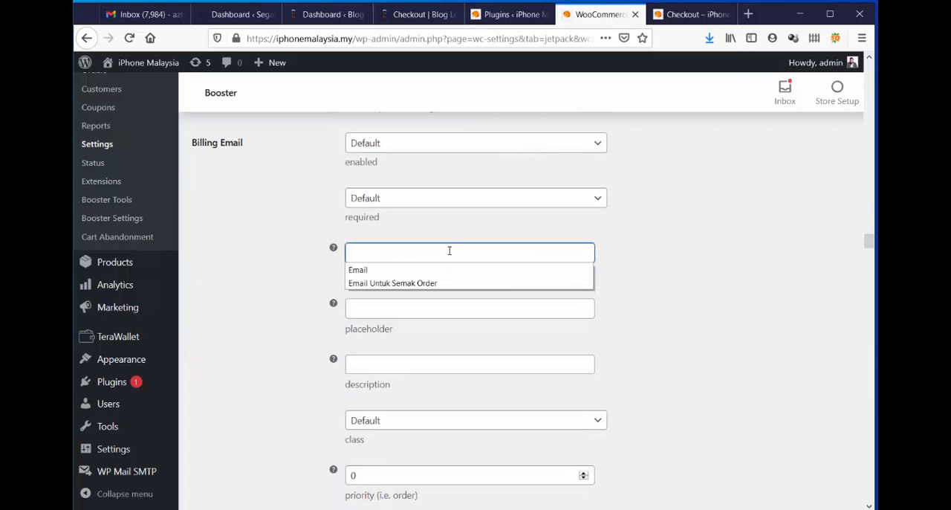
left_click(402, 283)
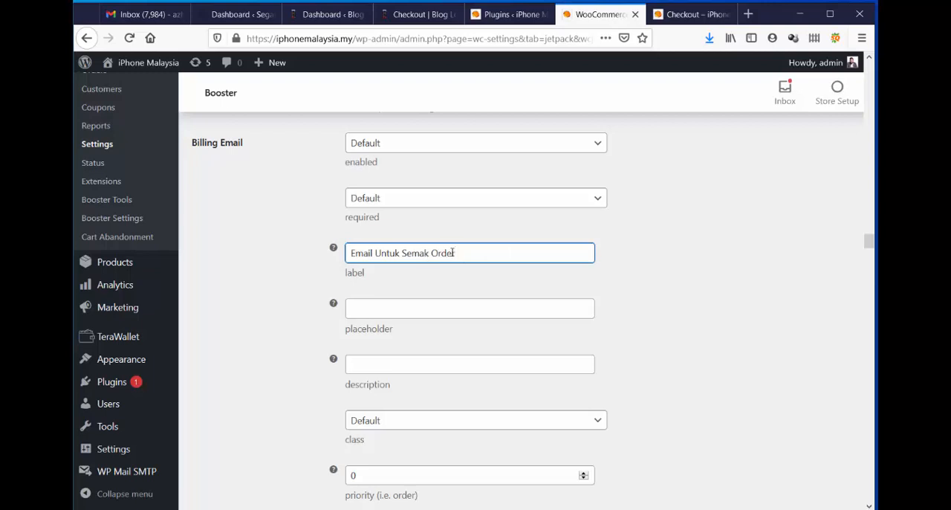
left_click(693, 261)
scroll(525, 232, "down", 2)
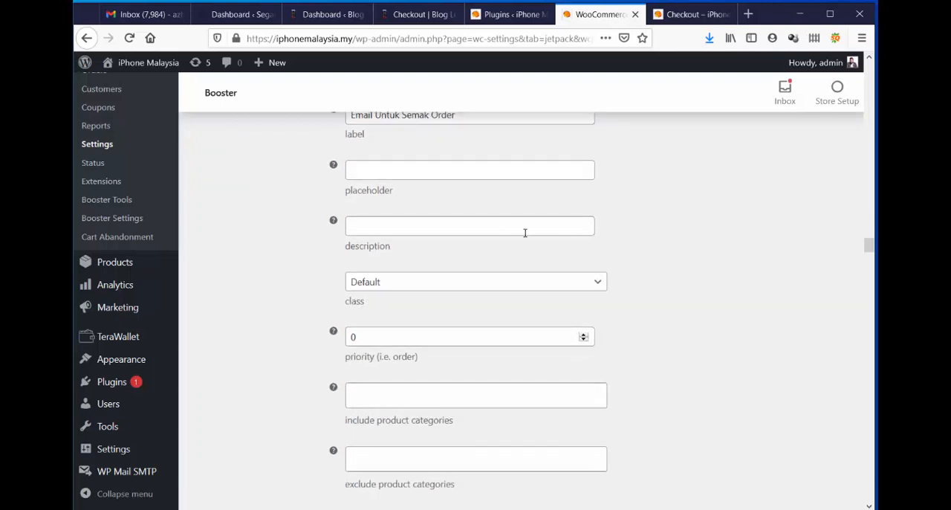
left_click(391, 173)
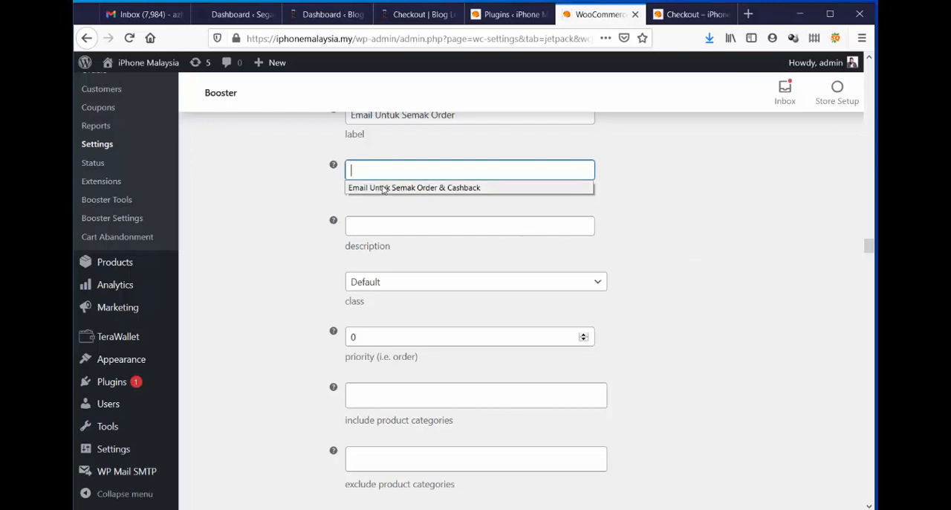
left_click(743, 175)
Review the Billing Email and Billing Phone options and the Shipping Country and Shipping First Name options that follow them.
scroll(745, 178, "down", 2)
scroll(742, 180, "up", 3)
scroll(620, 258, "up", 5)
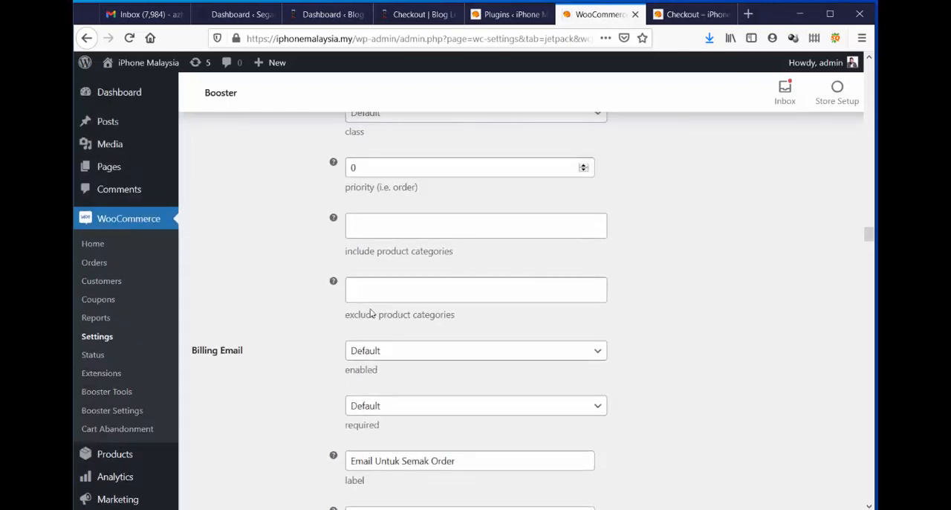
scroll(552, 335, "down", 3)
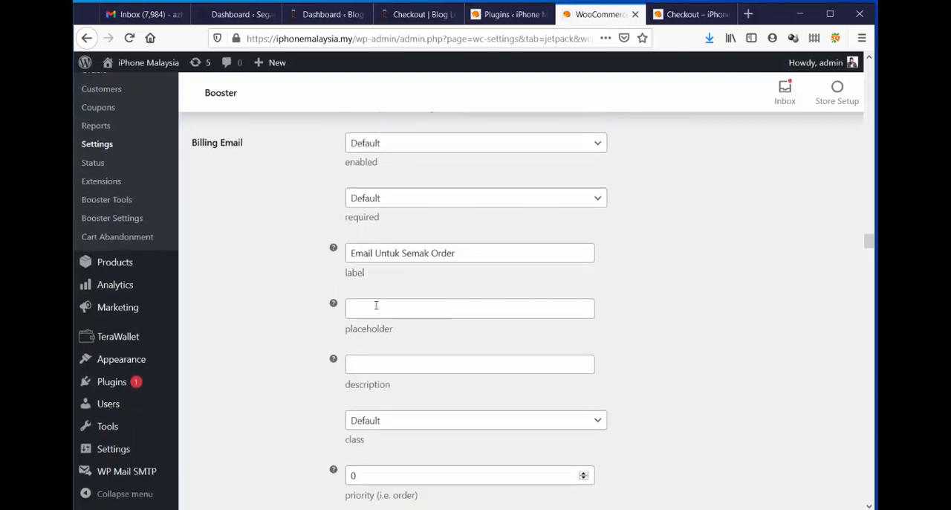
scroll(696, 265, "down", 6)
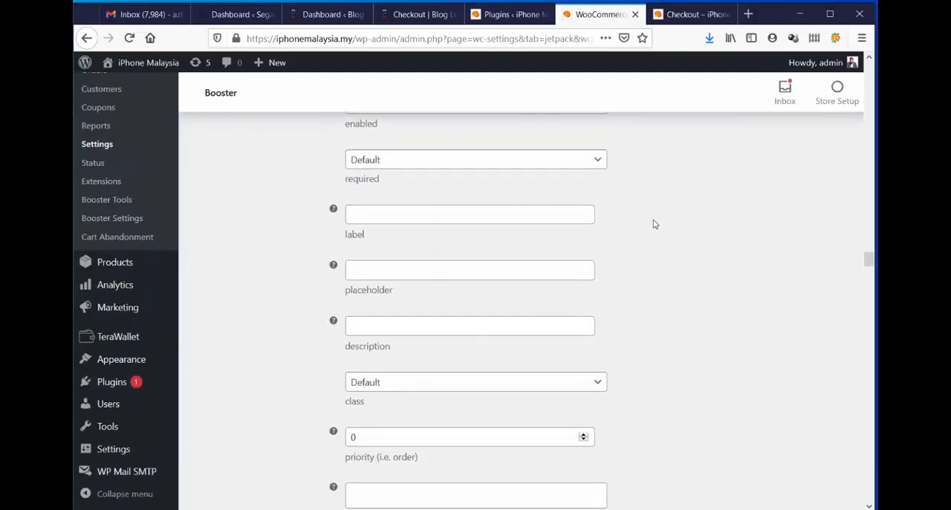
scroll(564, 238, "up", 3)
scroll(489, 297, "down", 6)
scroll(491, 294, "down", 2)
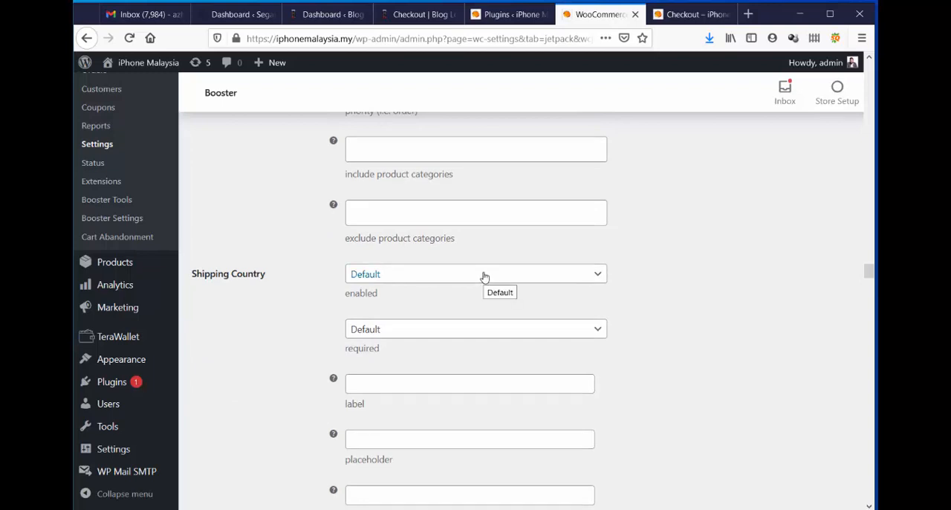
scroll(571, 303, "up", 4)
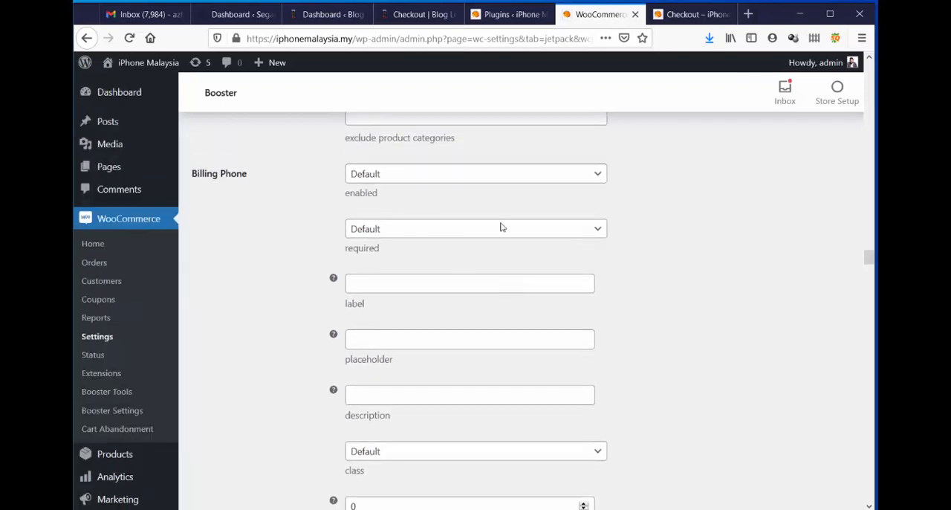
scroll(362, 236, "down", 5)
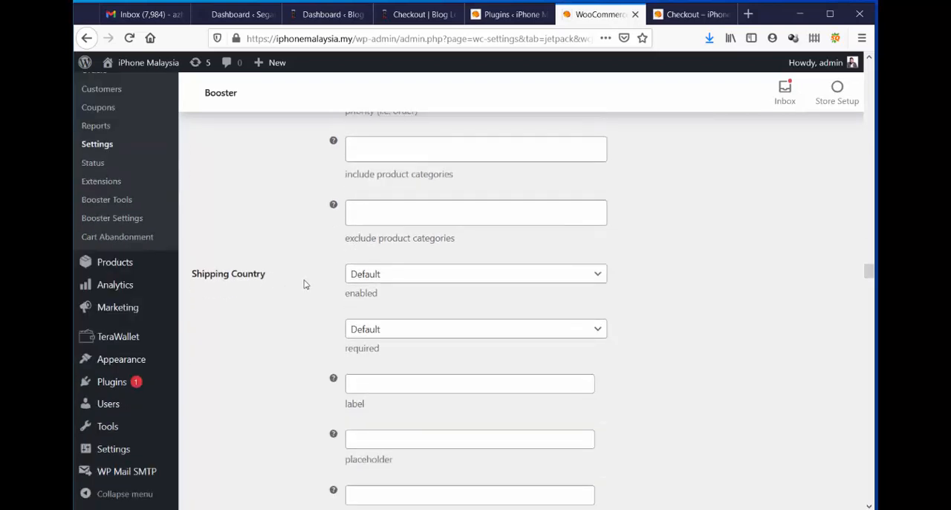
scroll(595, 271, "down", 10)
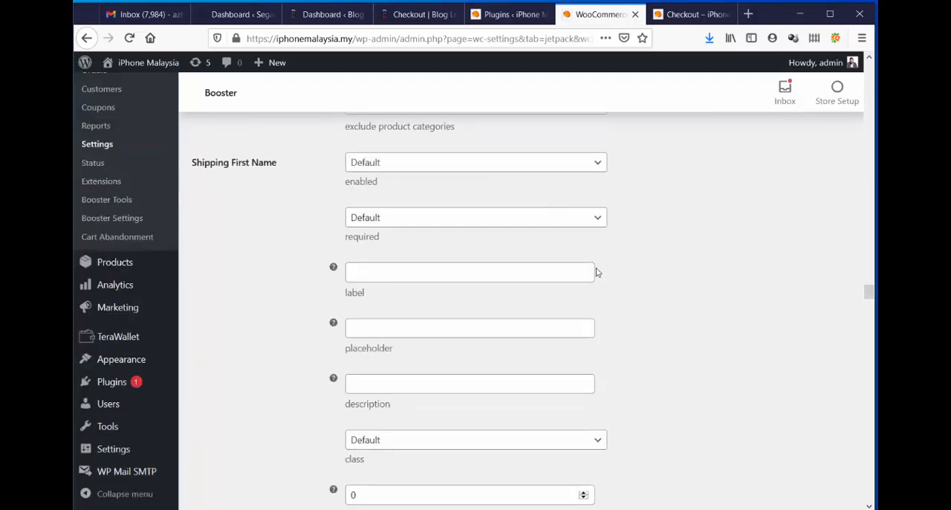
Skip the shipping field options and set the Account Username field's label to "Add username to get 3% cashback from this order.".
scroll(595, 271, "down", 12)
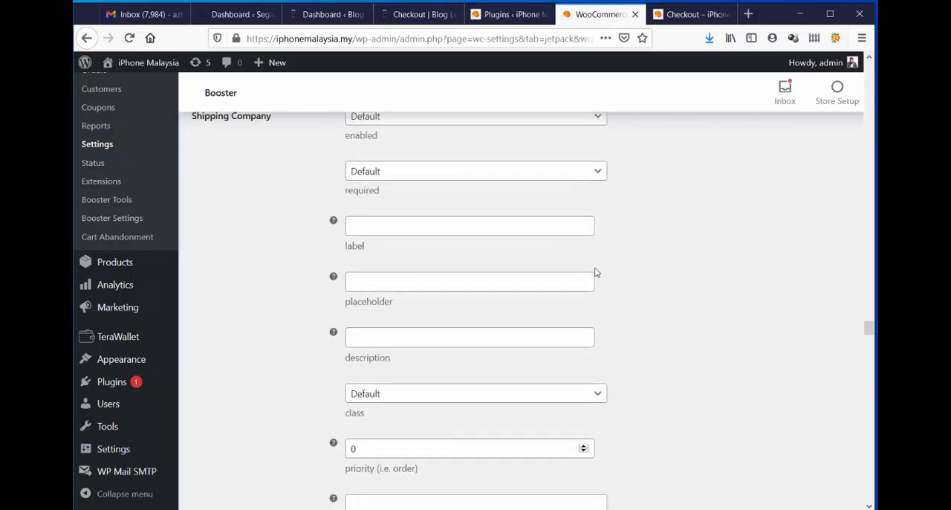
scroll(595, 269, "down", 12)
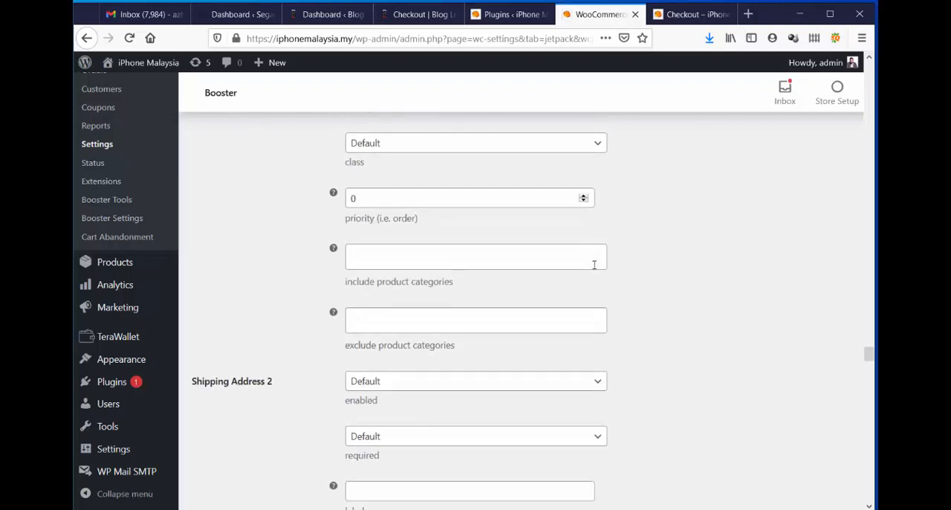
scroll(595, 269, "down", 12)
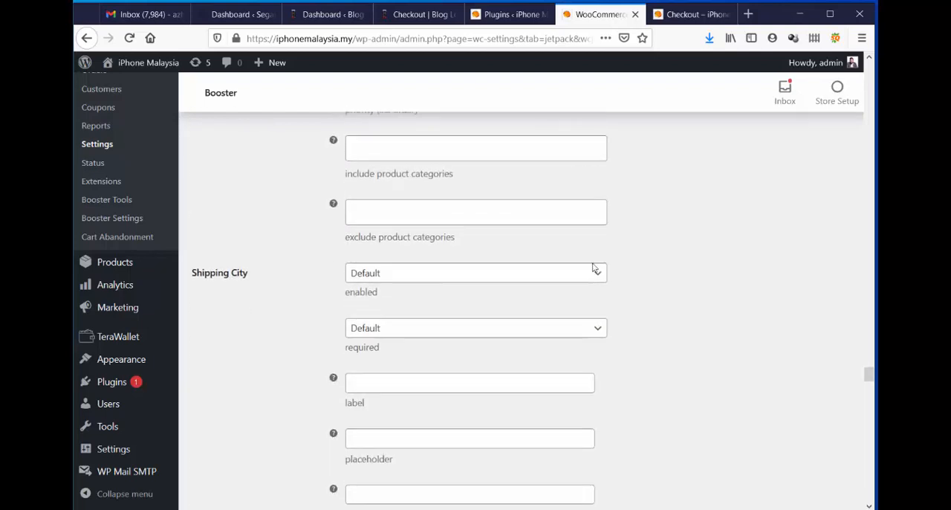
scroll(592, 267, "down", 12)
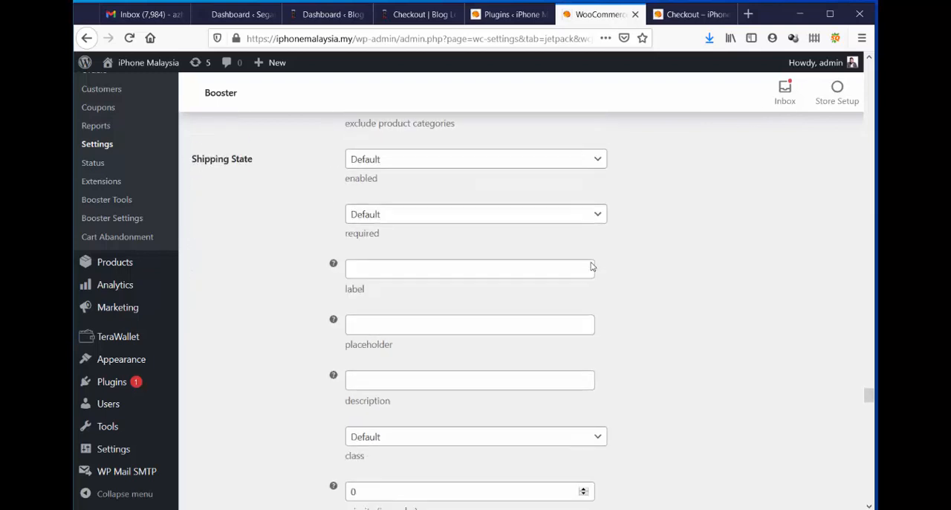
scroll(291, 205, "down", 10)
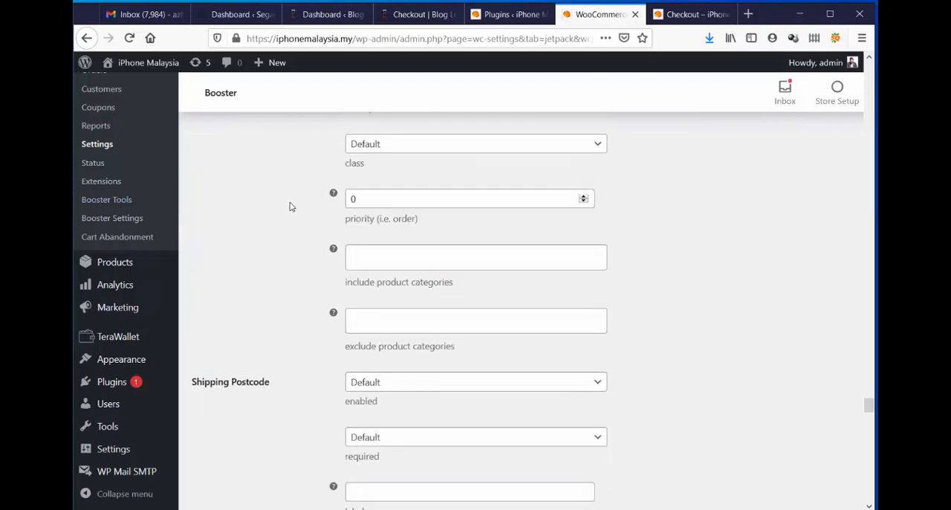
scroll(290, 210, "down", 12)
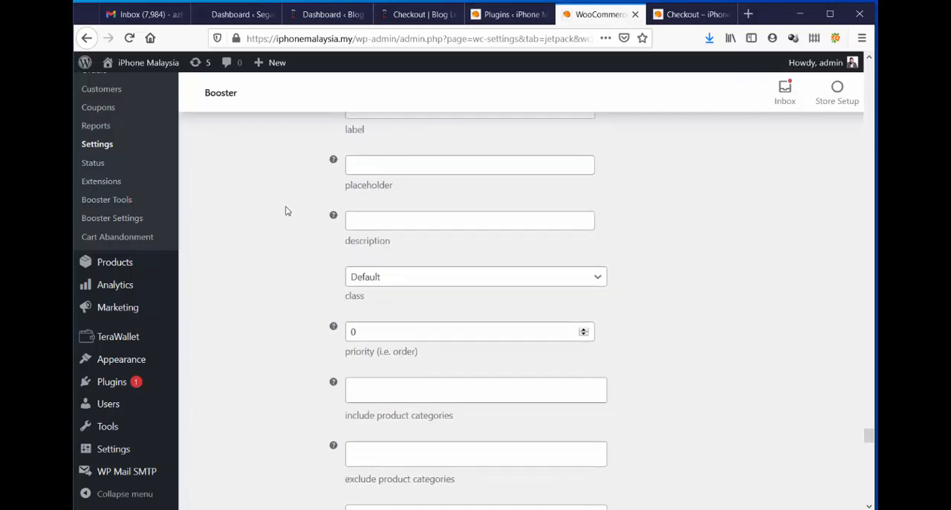
scroll(289, 211, "up", 6)
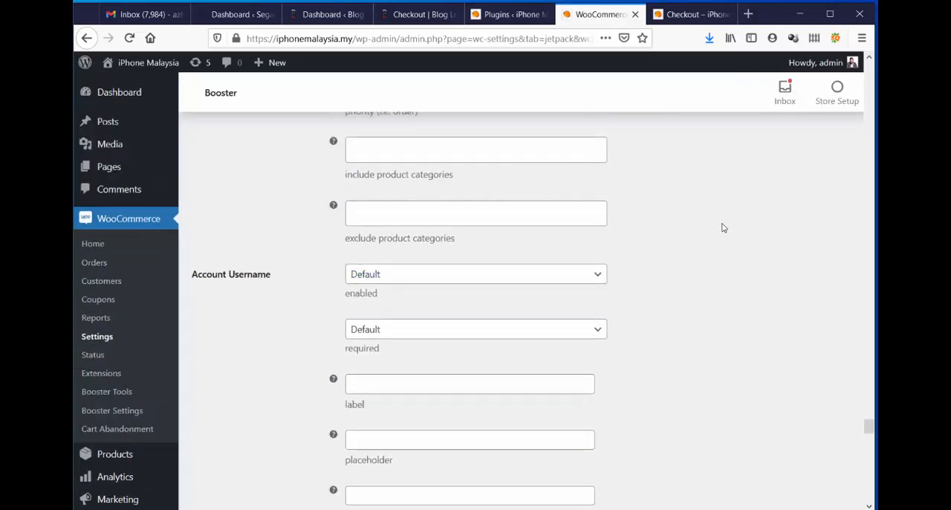
scroll(714, 226, "down", 3)
left_click(410, 249)
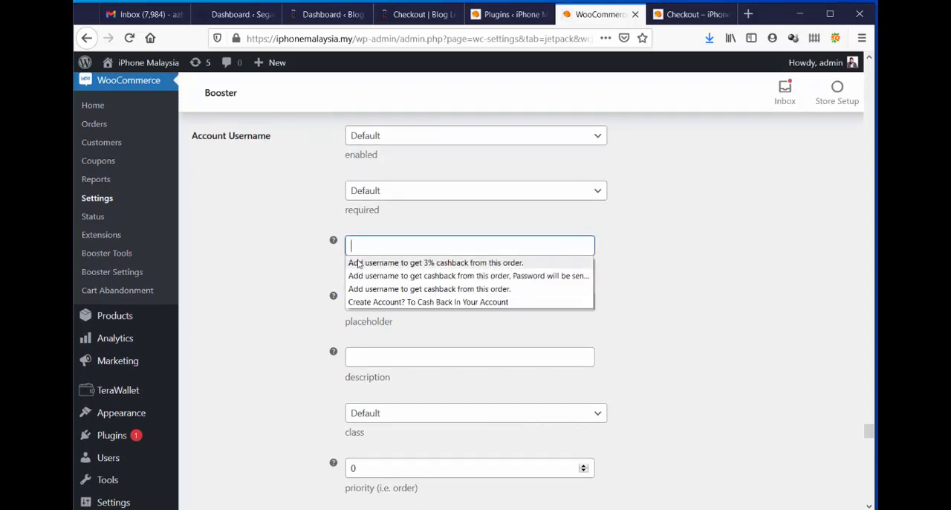
left_click(452, 263)
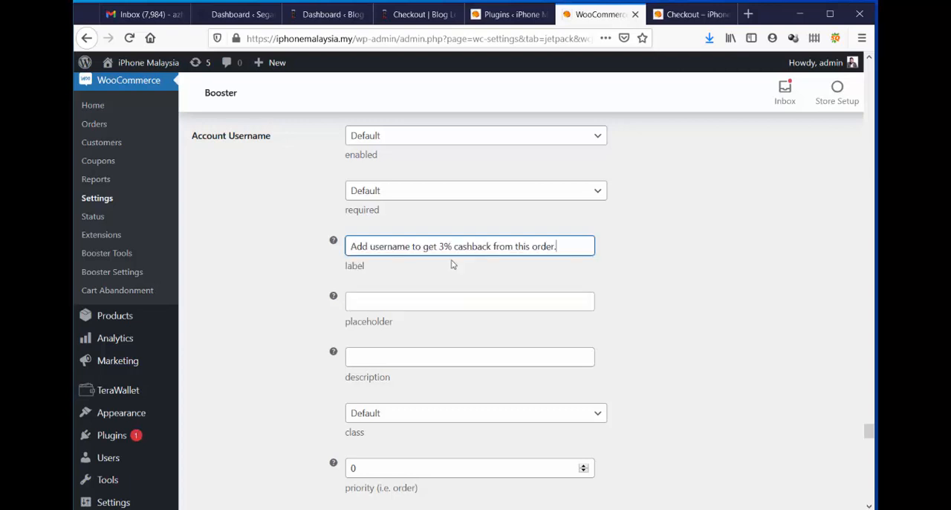
Set the Account Username description to "Password will be send to your email.", leaving its placeholder empty.
left_click(390, 303)
left_click(390, 303)
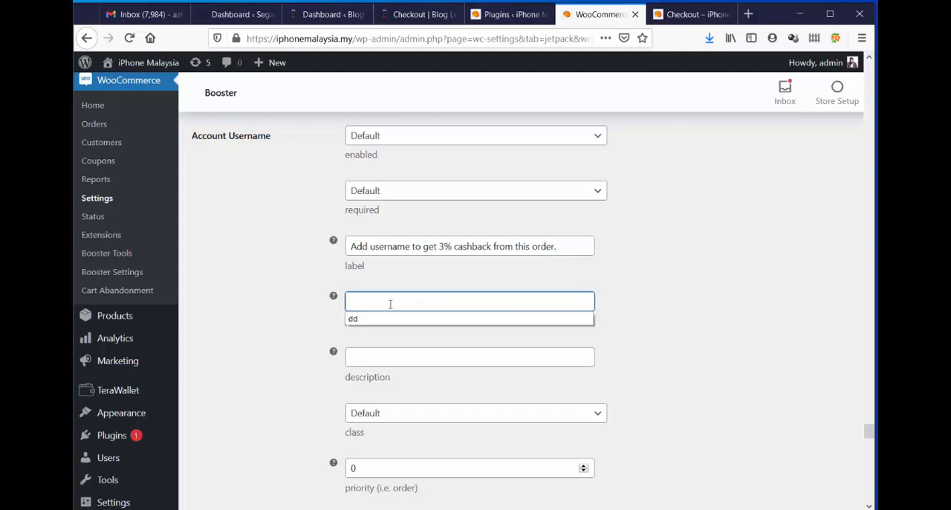
left_click(654, 286)
left_click(406, 354)
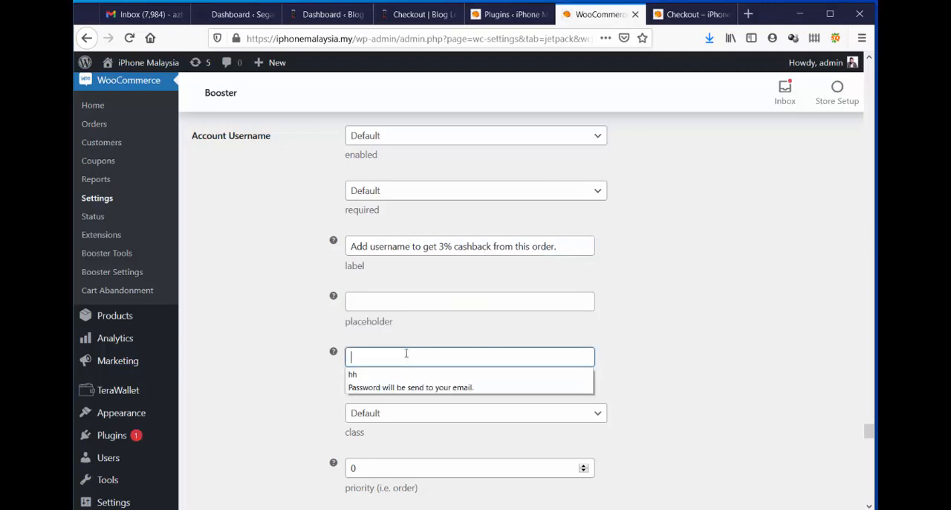
left_click(377, 387)
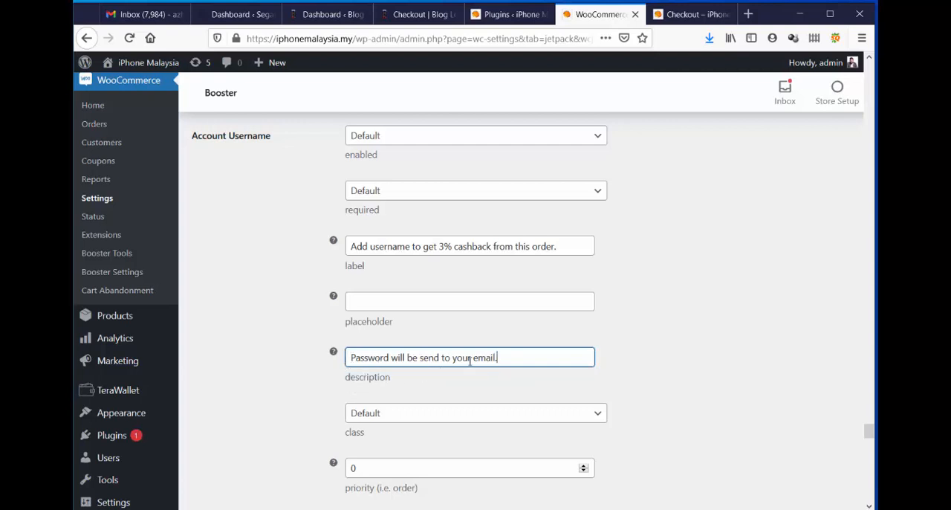
left_click(747, 343)
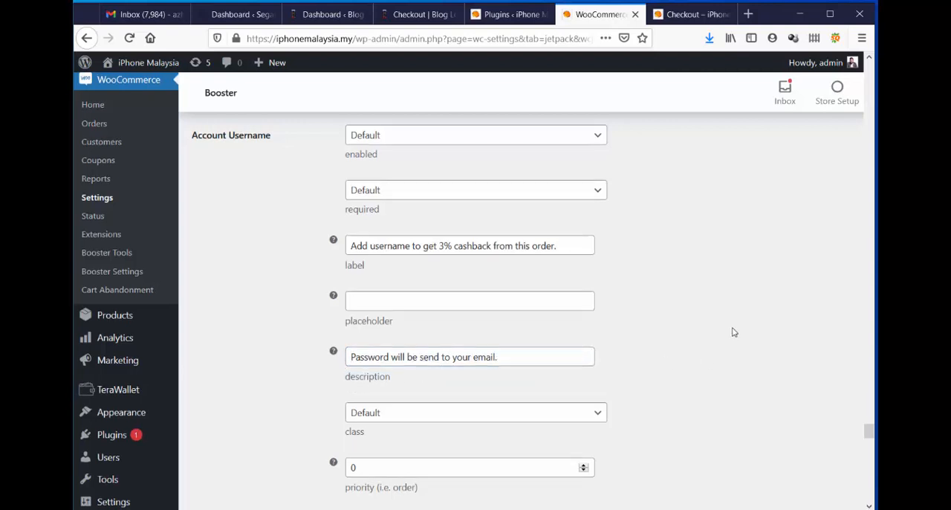
Leave the Account Password options on their defaults and save the Checkout Core Fields settings.
scroll(728, 323, "down", 5)
scroll(724, 316, "up", 12)
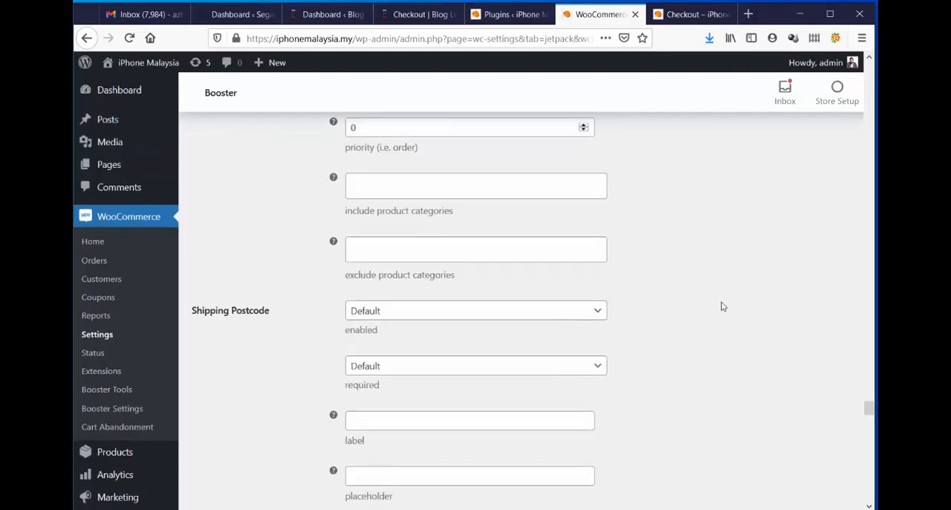
scroll(722, 309, "down", 8)
scroll(720, 304, "down", 20)
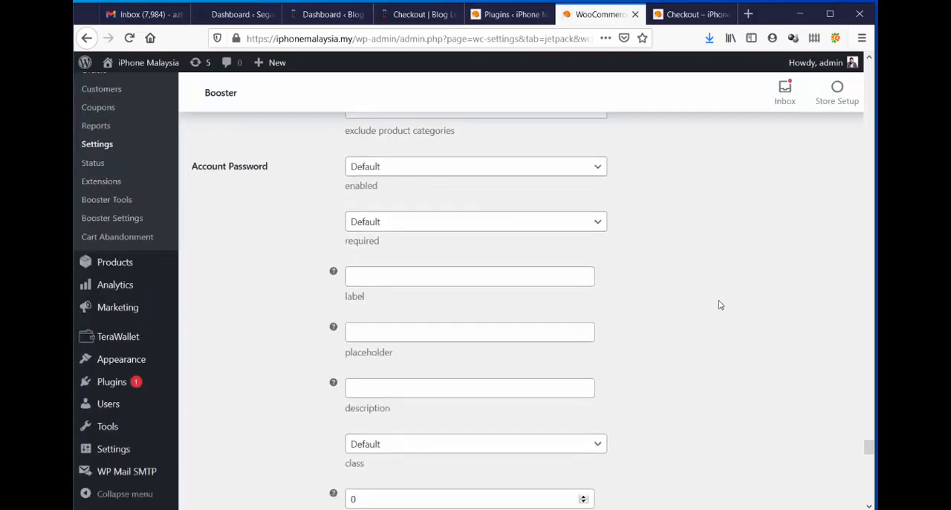
scroll(719, 301, "down", 20)
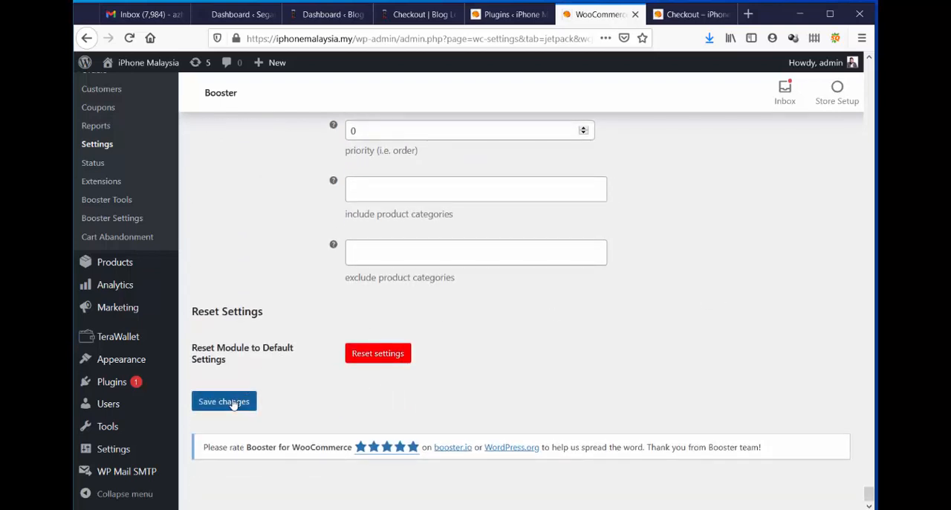
left_click(227, 400)
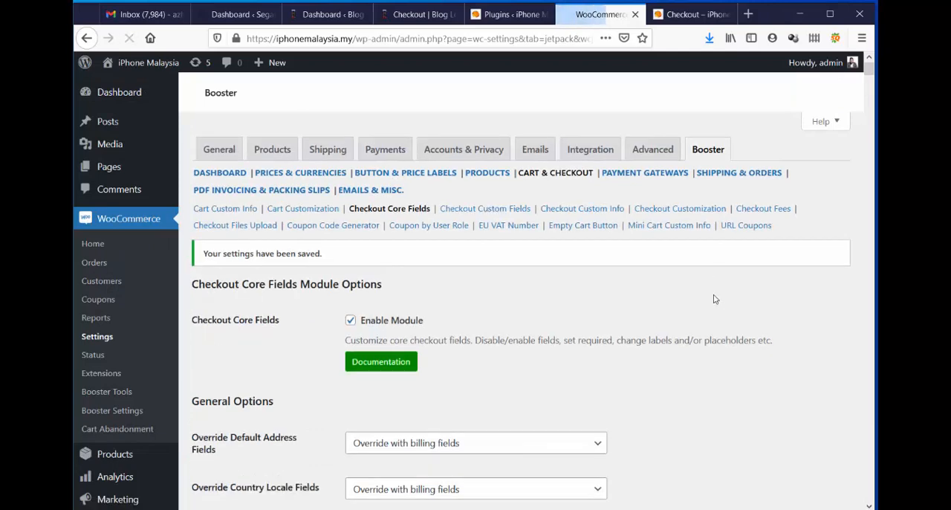
Reload the store's checkout page and review the billing details form with the saved field settings.
left_click(685, 14)
scroll(245, 245, "down", 4)
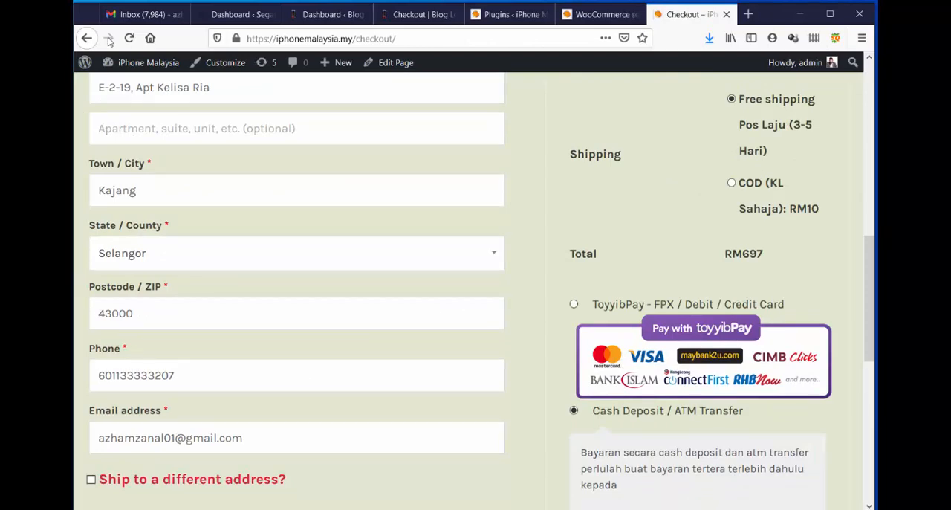
left_click(129, 38)
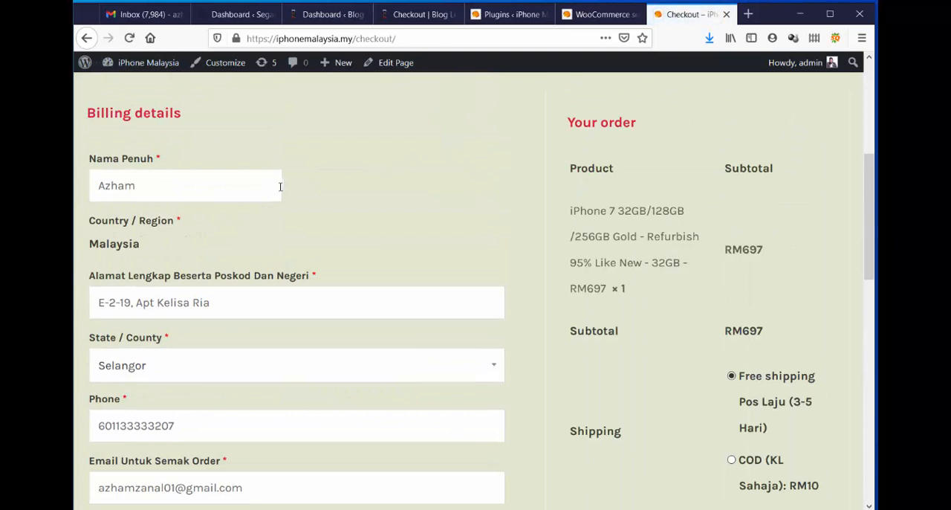
scroll(246, 216, "down", 3)
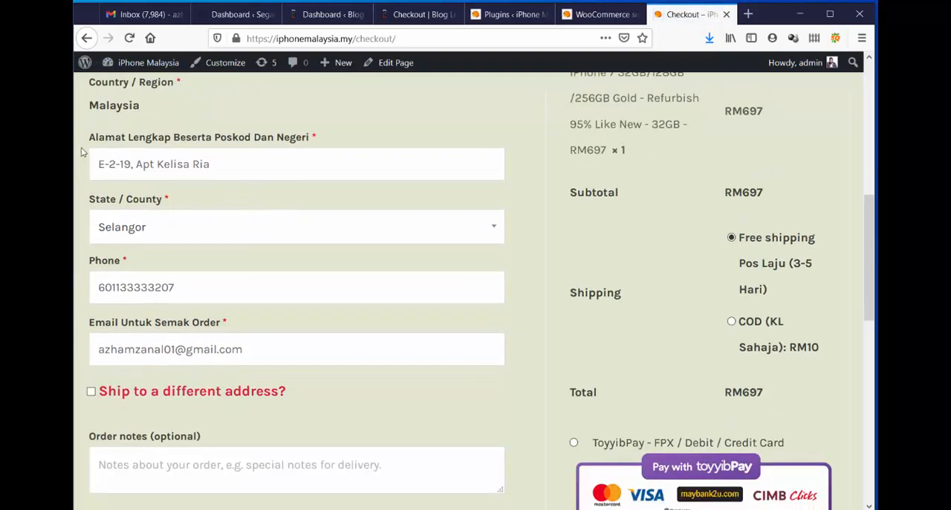
Examine the wording of the checkout form's full address label and the State / County field below it.
left_click_drag(105, 141, 235, 139)
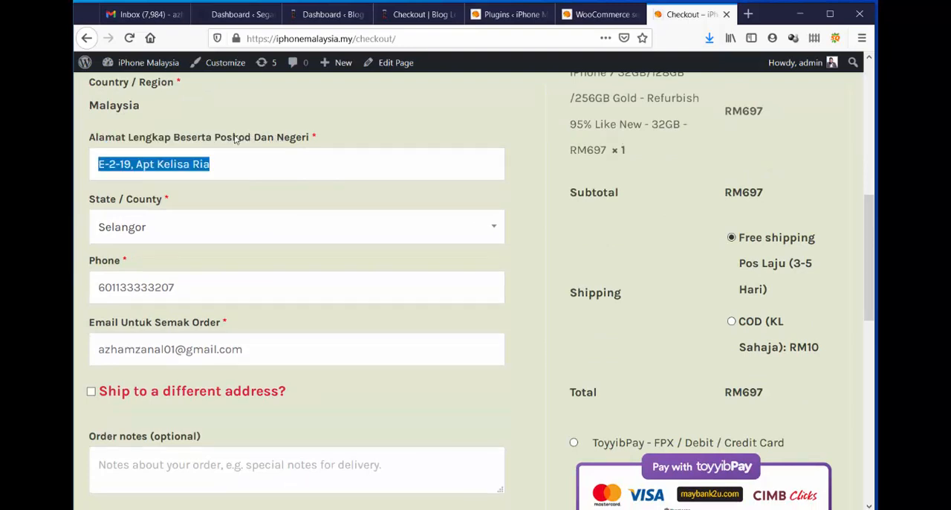
left_click(155, 217)
left_click(185, 219)
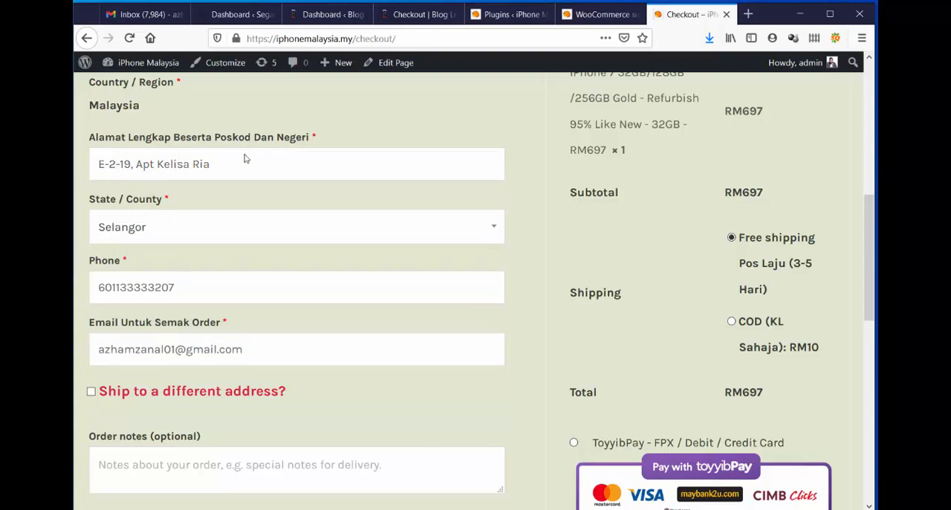
left_click(302, 141)
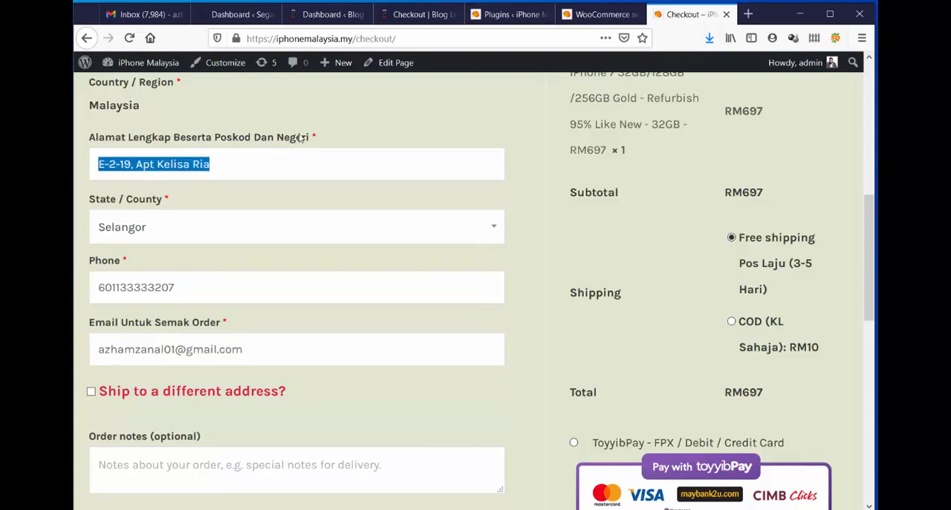
left_click(225, 162)
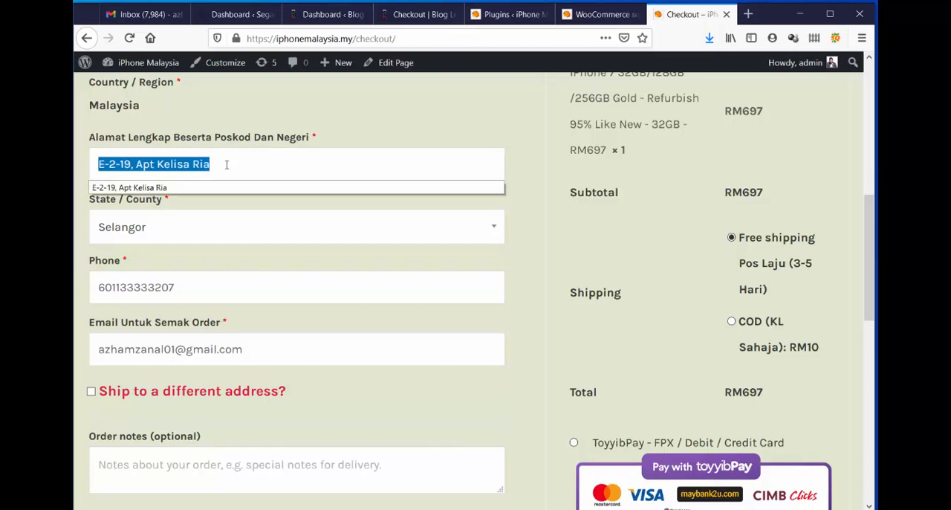
left_click(465, 115)
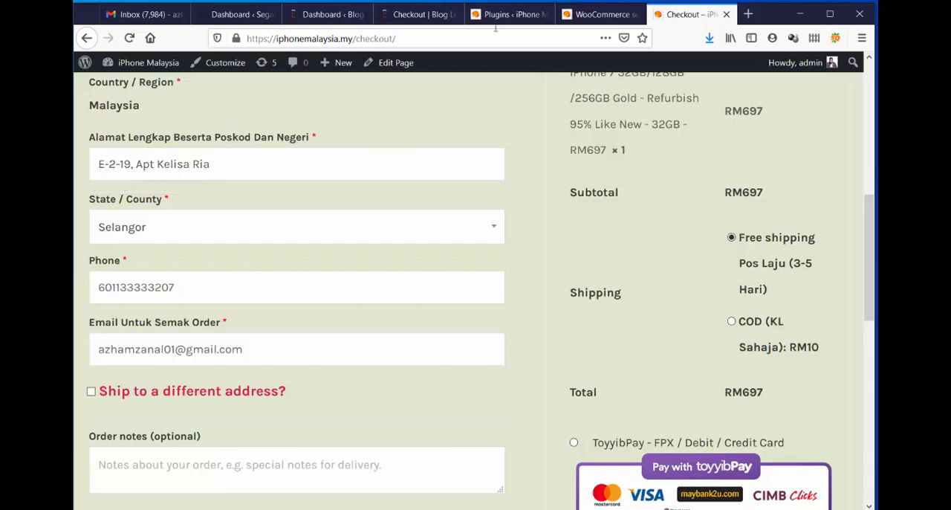
Return to the Checkout Core Fields settings and change the Billing Address 1 label to "Alamat Lengkap Beserta Poskod, Daerah Dan Negeri".
left_click(600, 14)
scroll(697, 245, "down", 3)
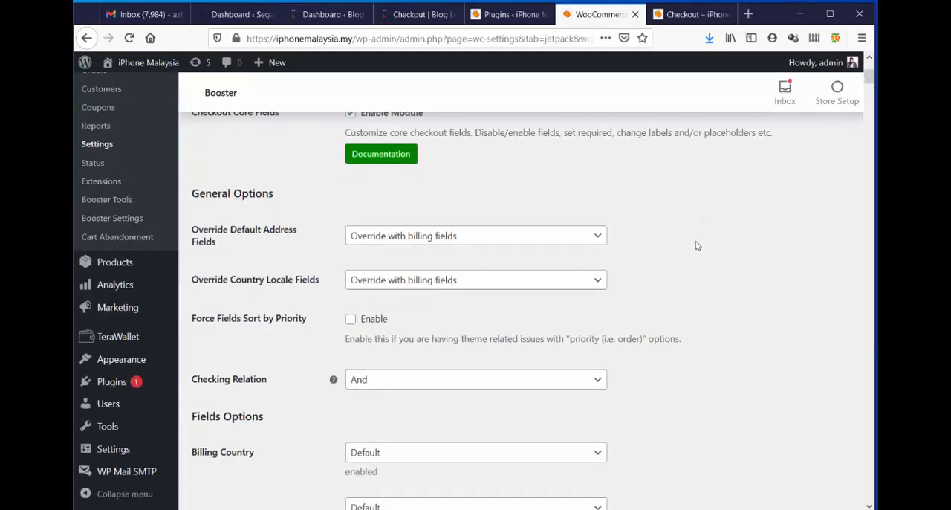
scroll(697, 245, "down", 10)
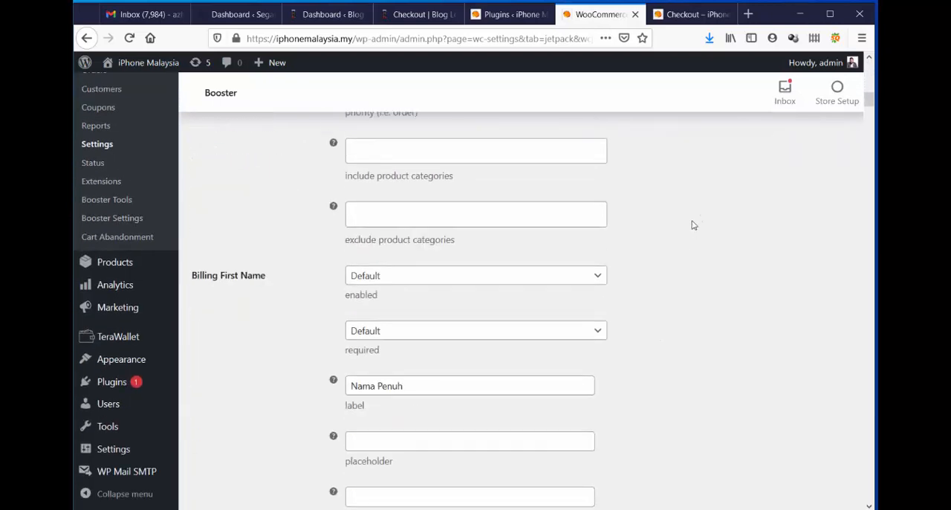
scroll(694, 224, "down", 7)
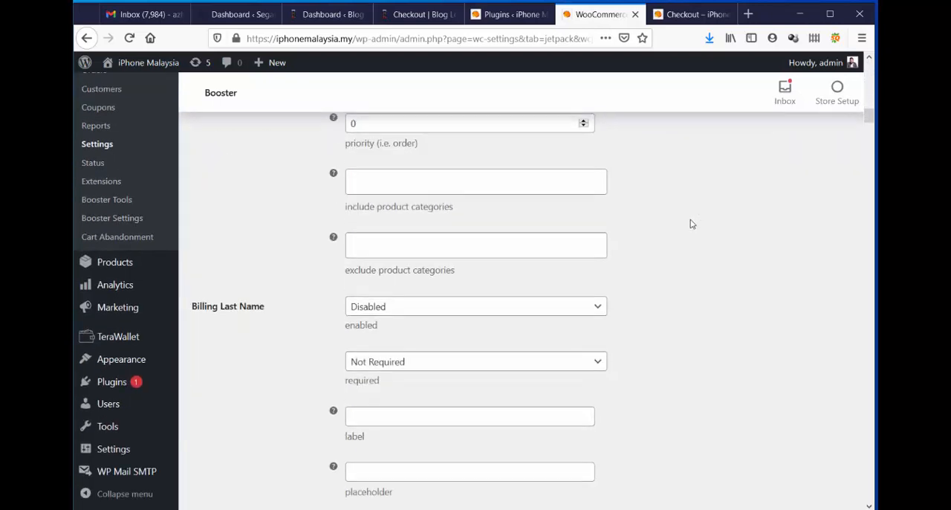
scroll(683, 215, "down", 12)
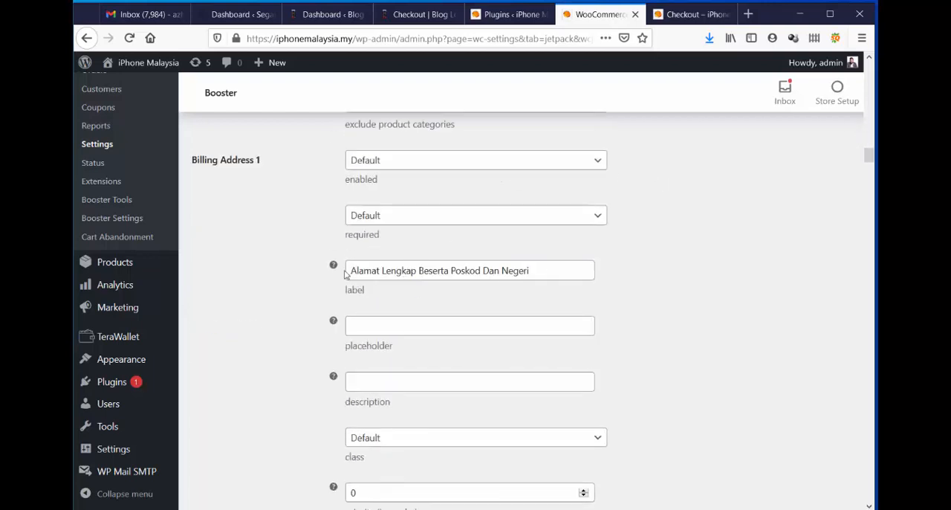
left_click(477, 271)
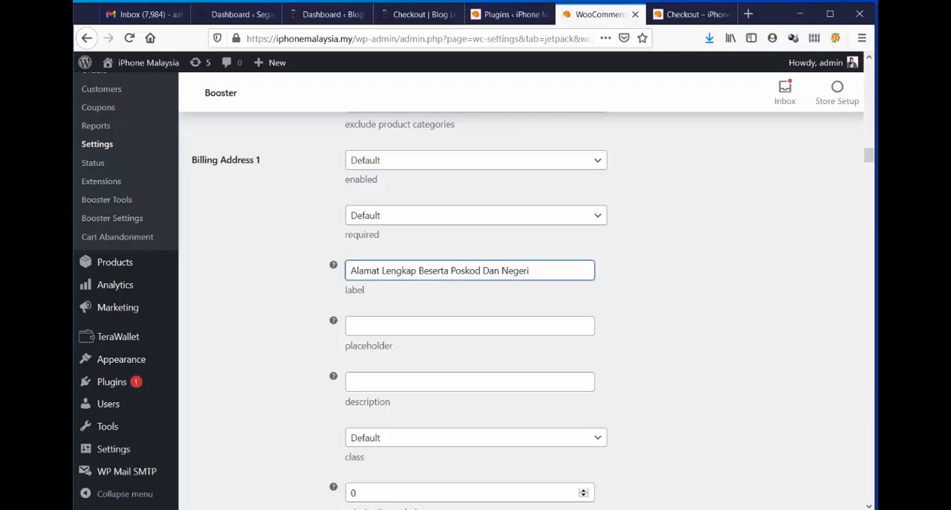
type(", Daerah")
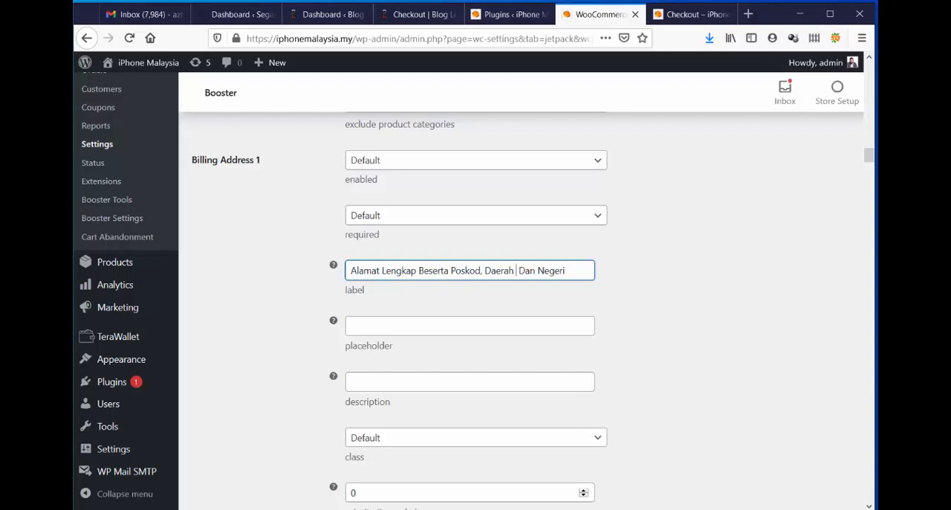
key("BackSpace")
mouse_move(576, 271)
left_mouse_down()
mouse_move(526, 276)
mouse_move(586, 278)
left_mouse_up()
left_click(799, 263)
Save the Checkout Core Fields settings with the revised Billing Address 1 label.
scroll(773, 247, "down", 5)
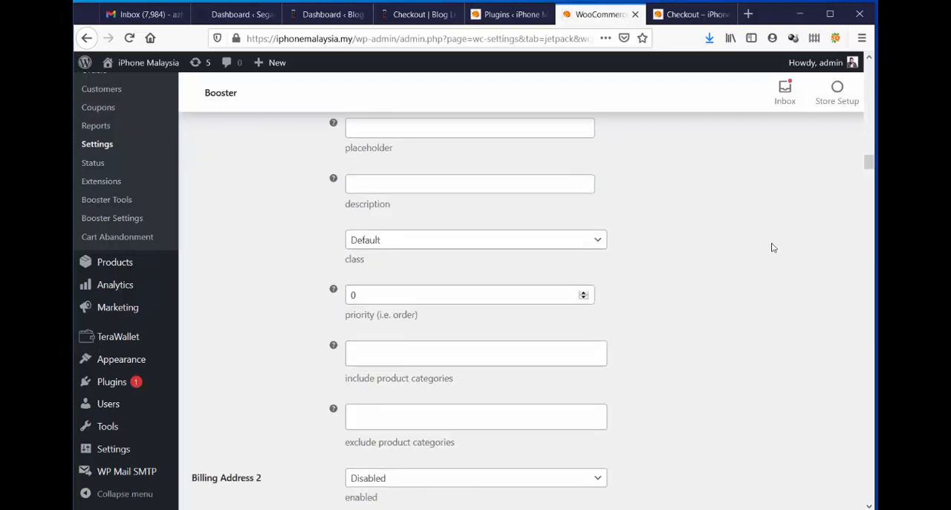
scroll(770, 389, "up", 3)
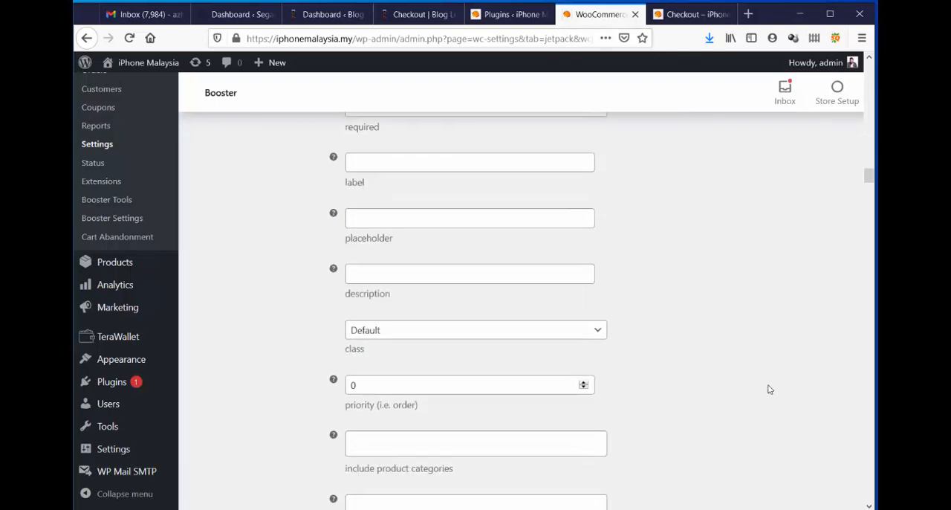
scroll(770, 386, "down", 12)
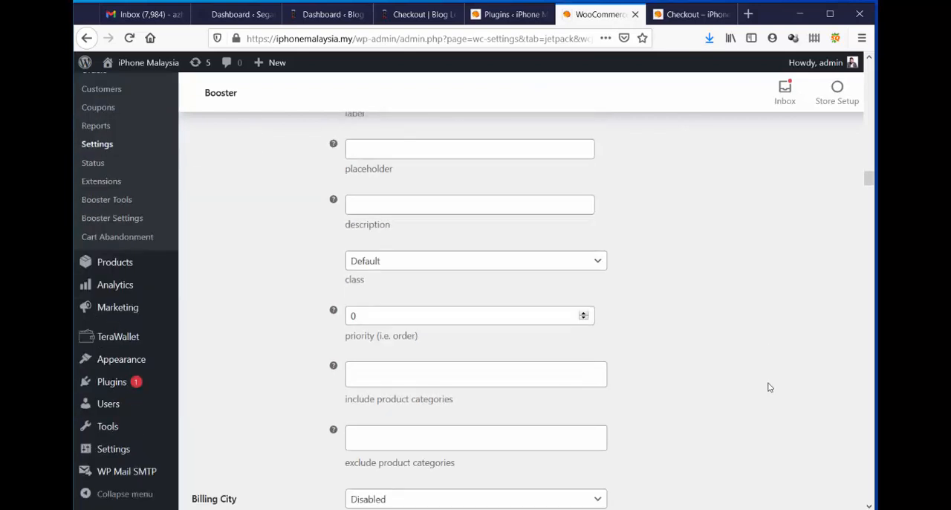
scroll(771, 379, "up", 7)
scroll(771, 380, "down", 5)
left_click_drag(869, 177, 871, 506)
left_click(225, 402)
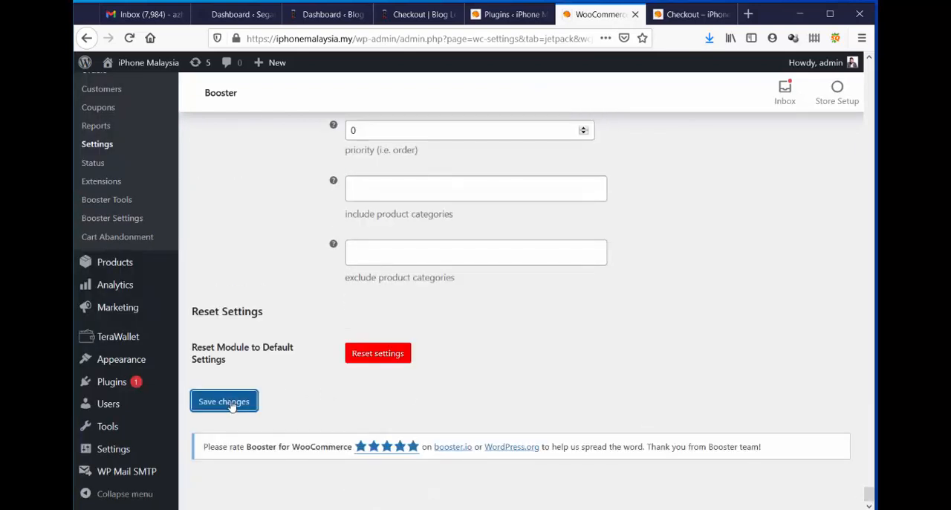
Reload the store's checkout page and review the relabelled full address field and the rest of the checkout form.
left_click(688, 16)
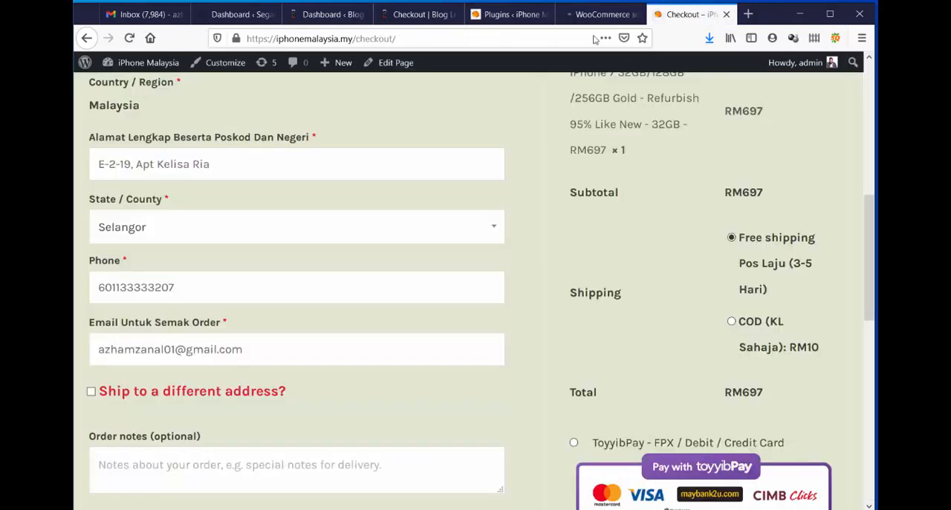
left_click(128, 38)
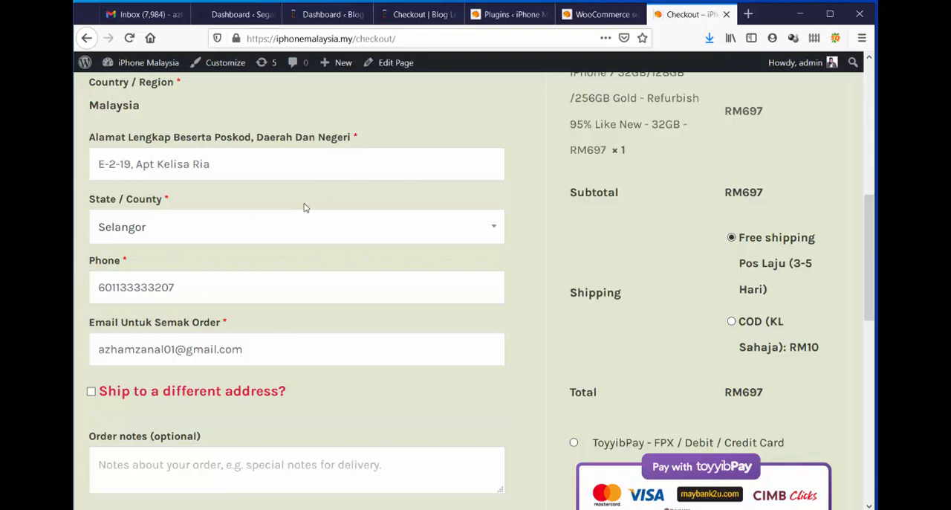
left_click(609, 15)
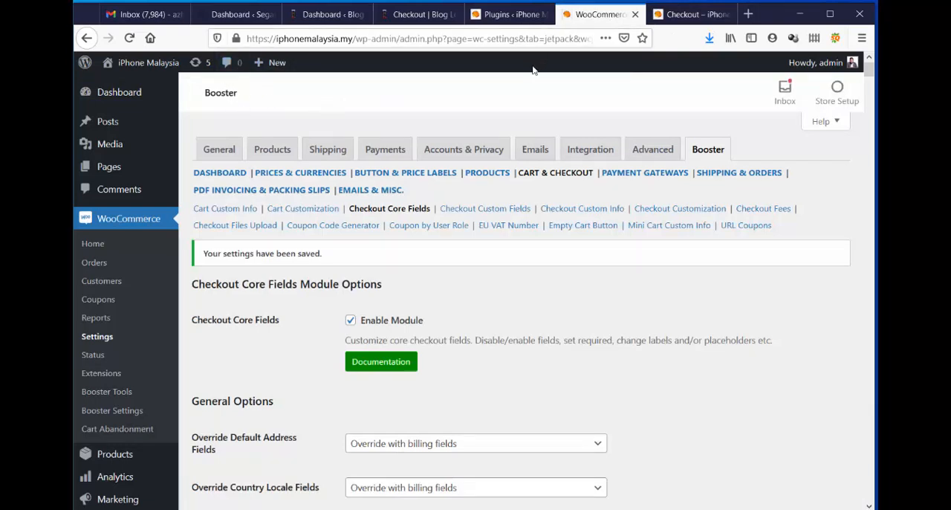
left_click(713, 23)
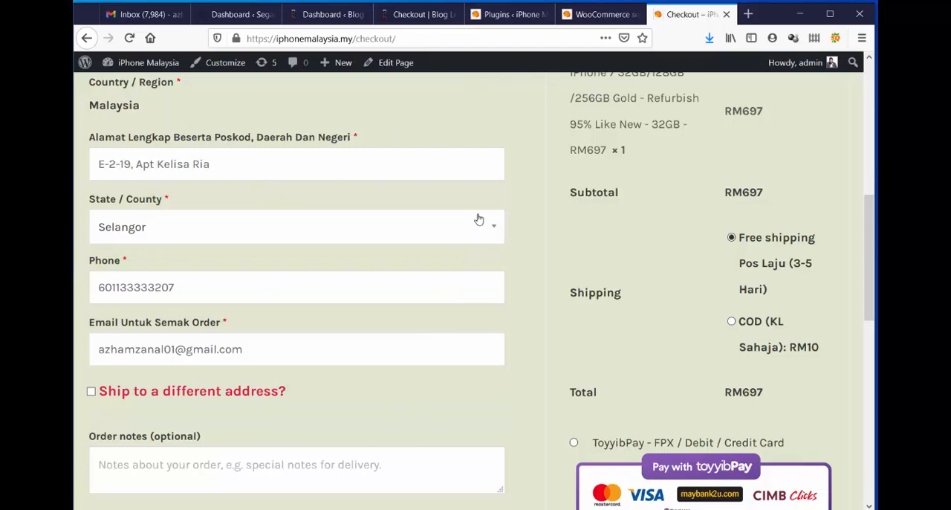
scroll(543, 183, "up", 5)
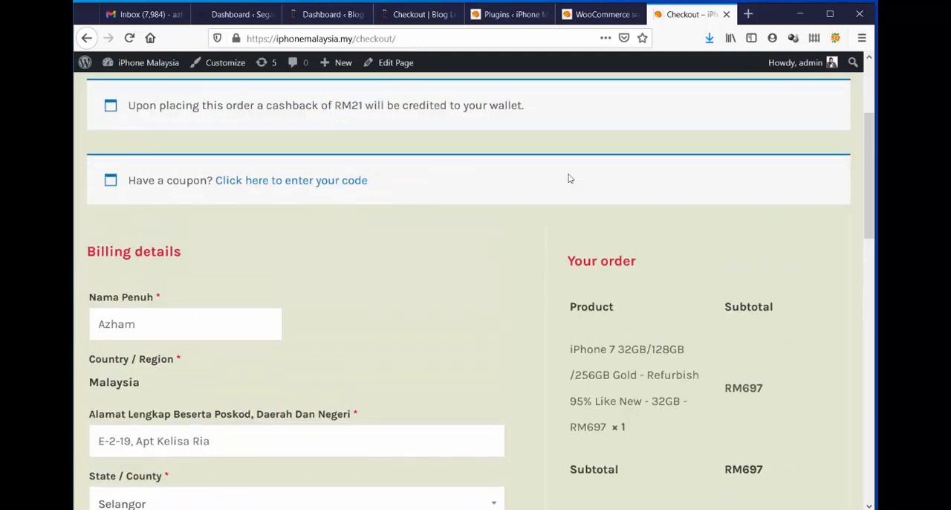
scroll(563, 184, "down", 15)
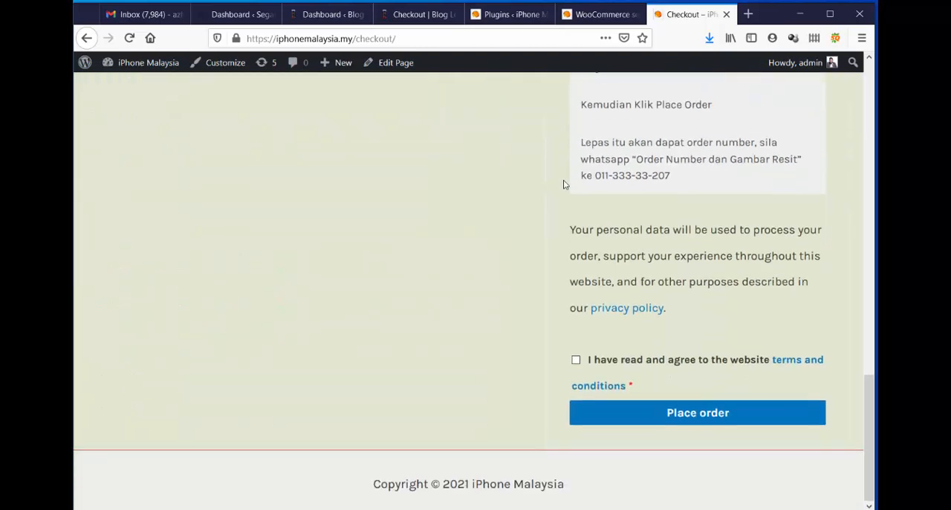
scroll(563, 184, "up", 17)
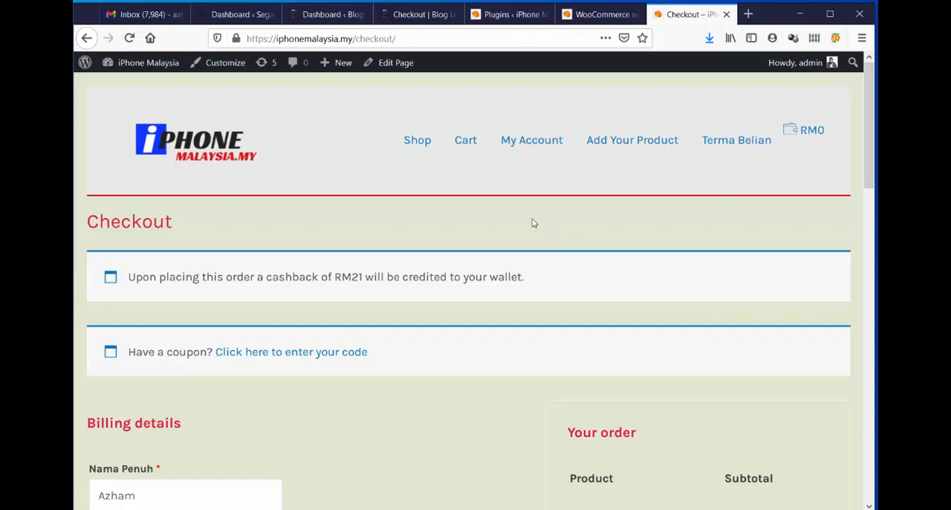
Open the store's home page and look through the iPhone 7 and iPhone 7 Plus product listings.
left_click(175, 149)
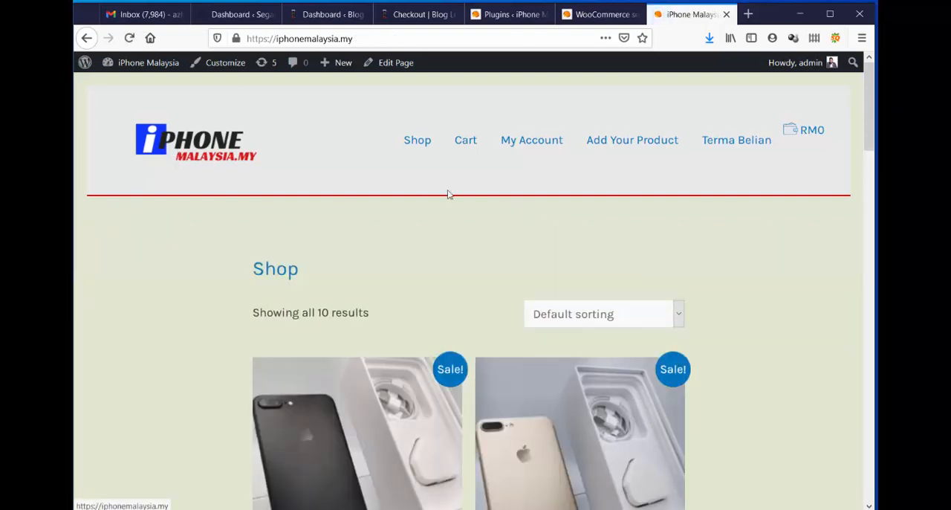
scroll(740, 234, "down", 10)
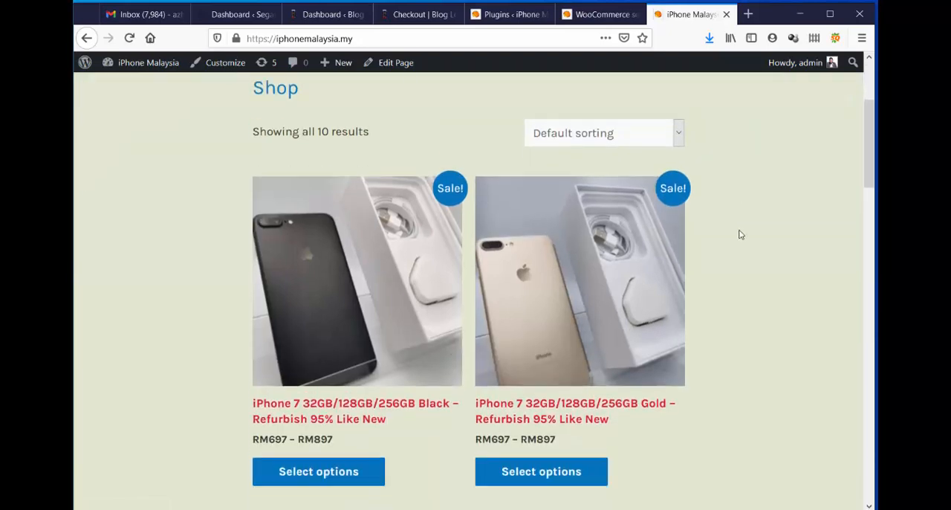
scroll(739, 235, "down", 10)
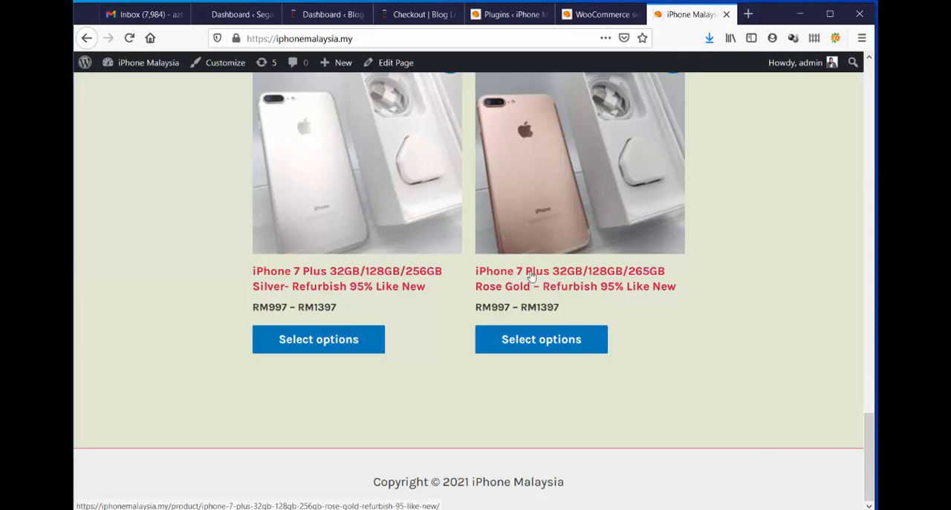
scroll(542, 243, "up", 10)
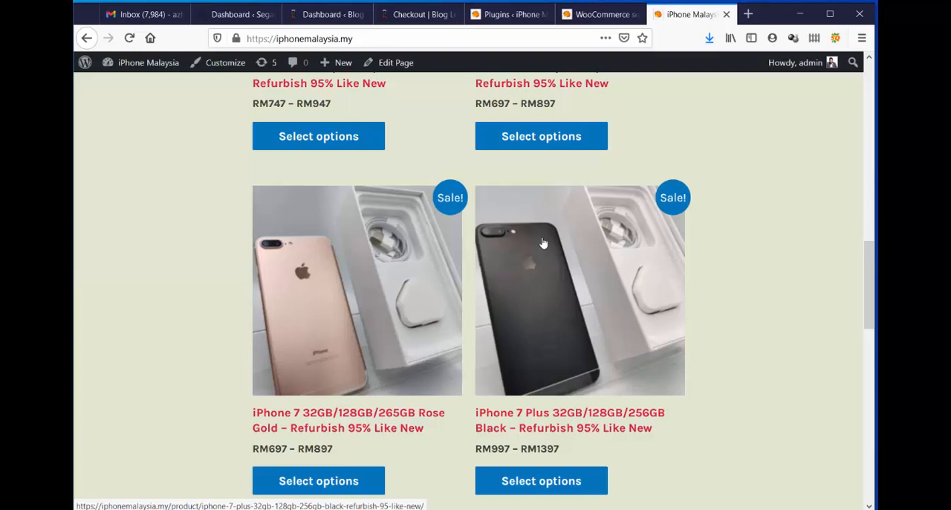
scroll(793, 212, "up", 5)
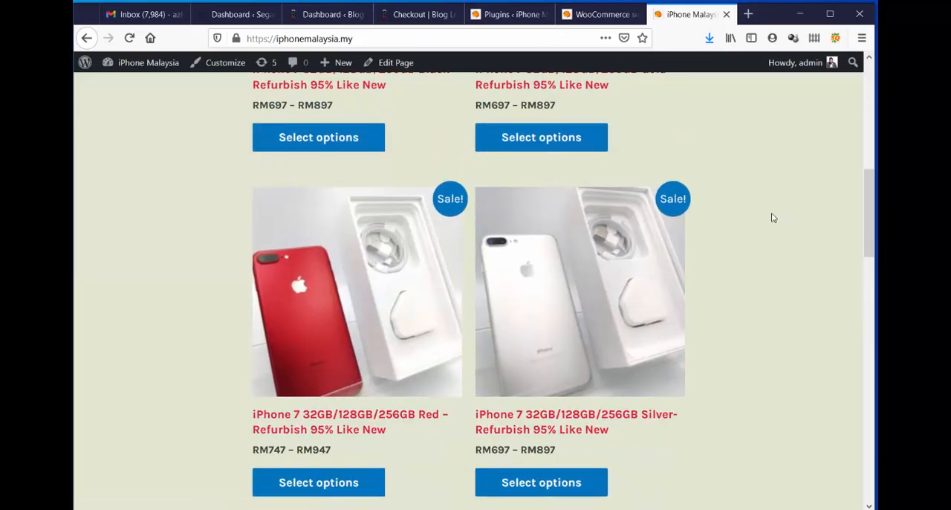
scroll(771, 218, "up", 5)
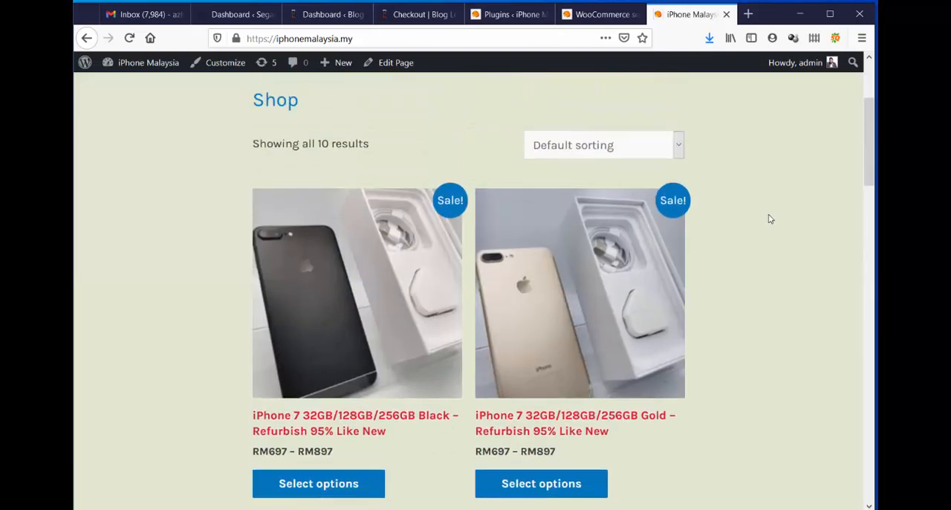
scroll(768, 219, "down", 1)
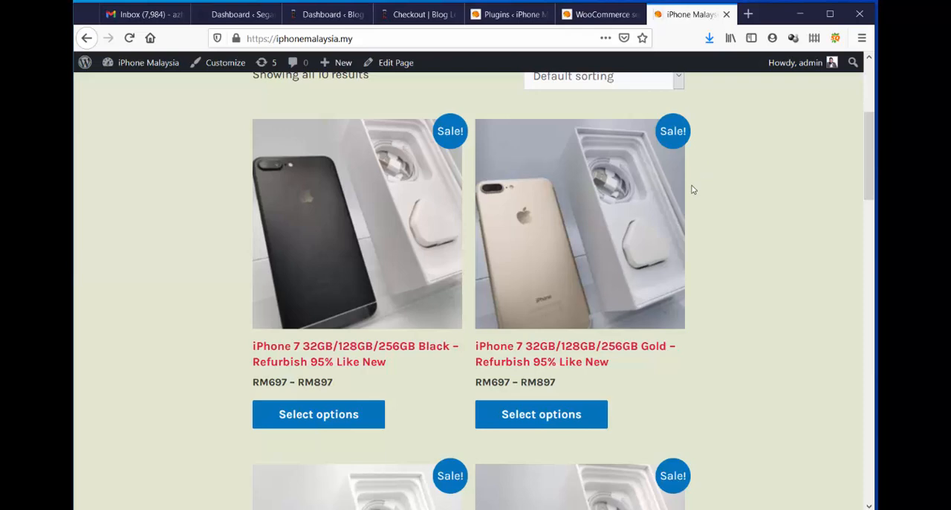
scroll(694, 189, "down", 8)
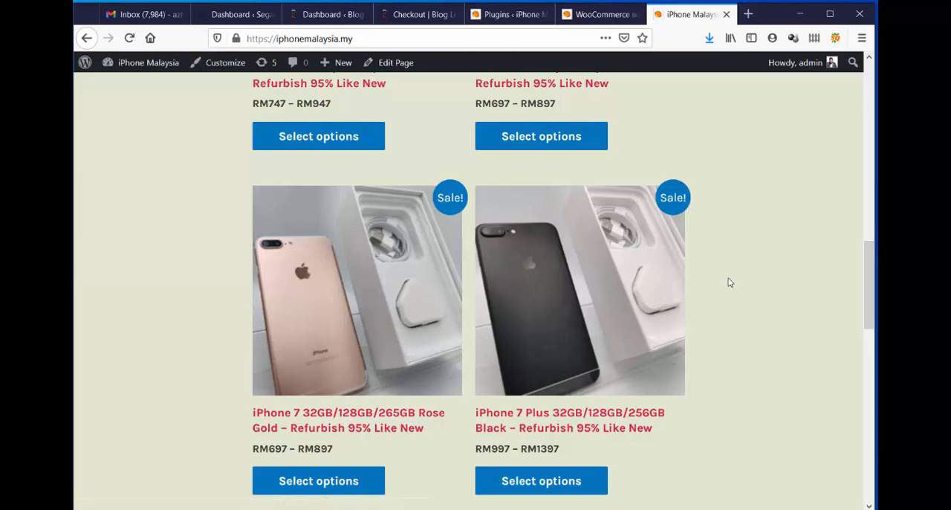
scroll(726, 283, "up", 10)
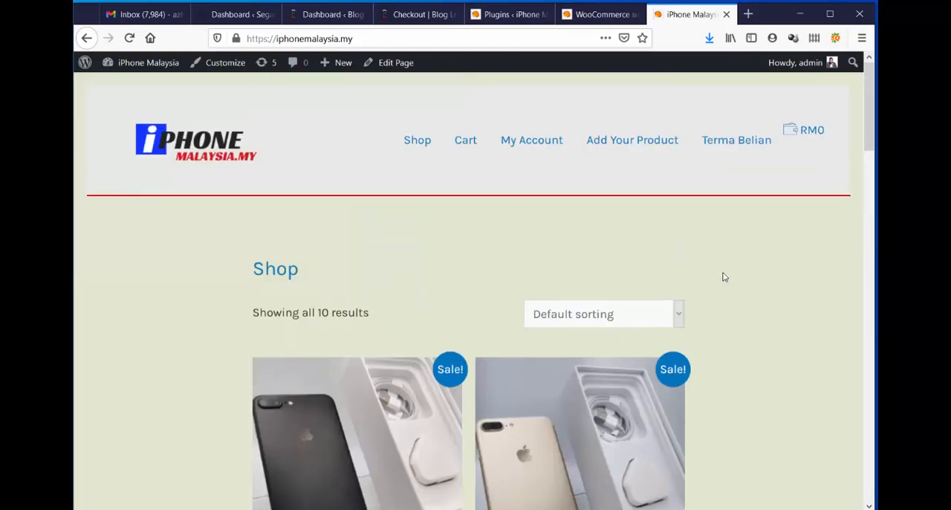
Check the store's Add Your Product page and open the settings of Booster's User Products module.
left_click(639, 145)
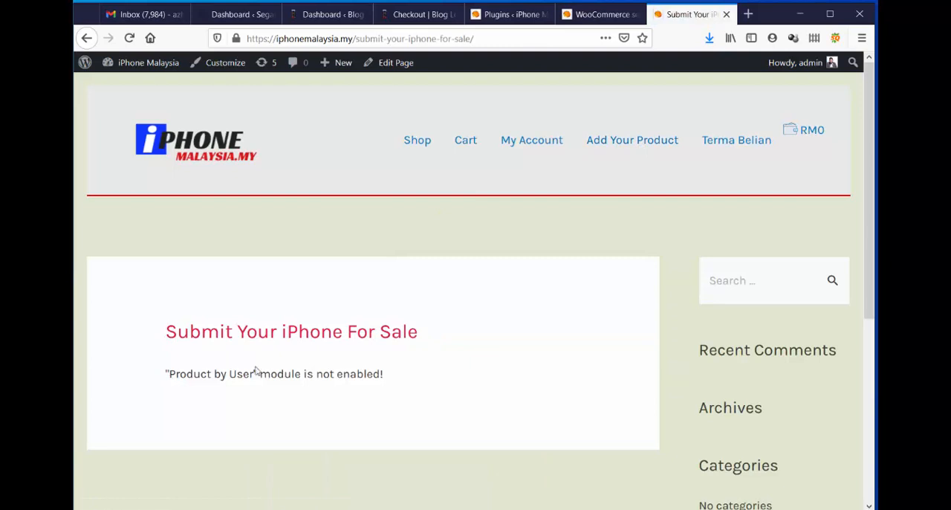
left_click(580, 14)
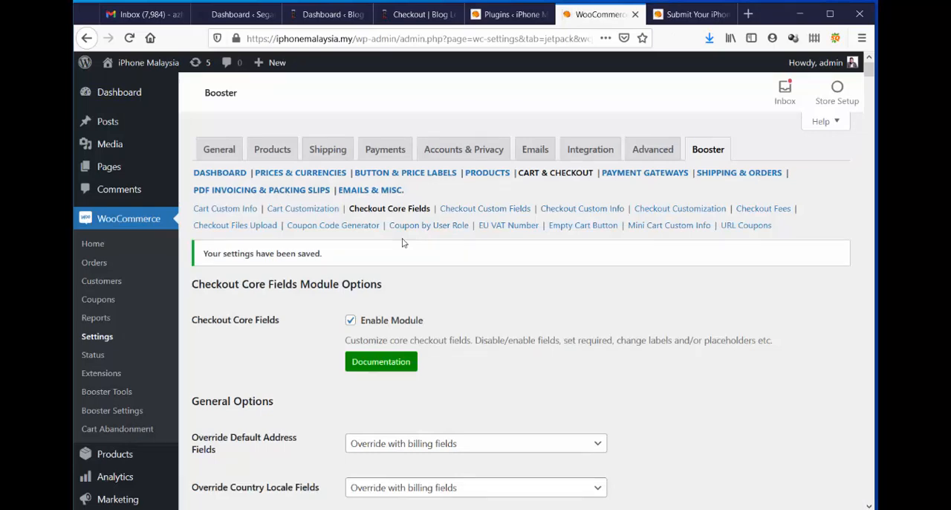
left_click(487, 174)
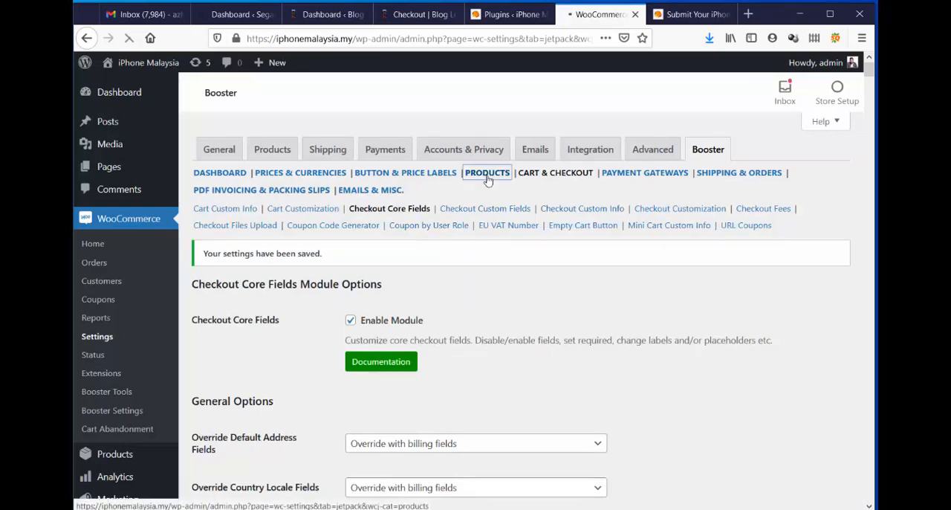
scroll(491, 177, "down", 7)
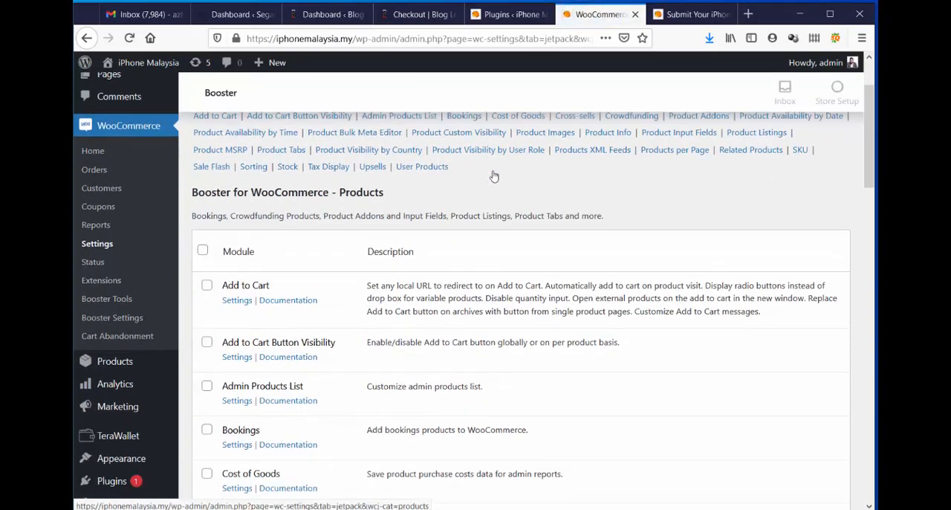
scroll(493, 174, "down", 10)
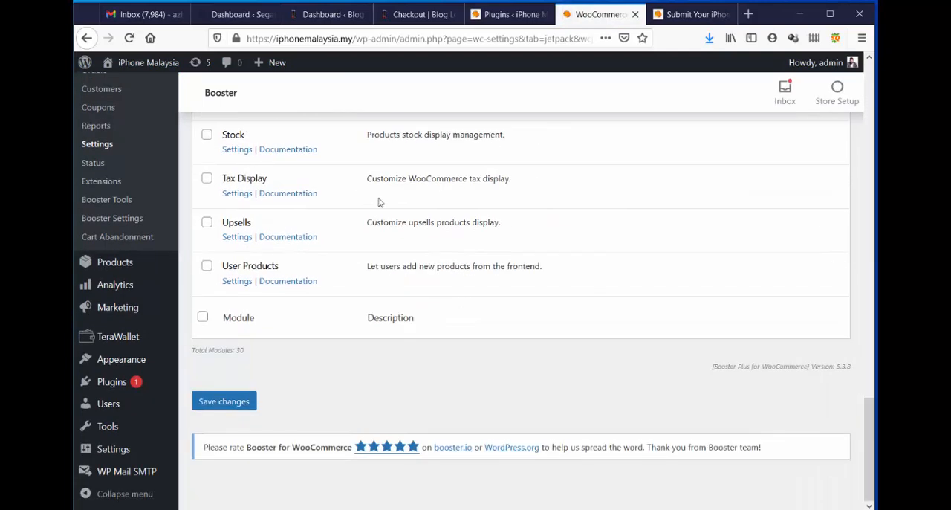
left_click(237, 286)
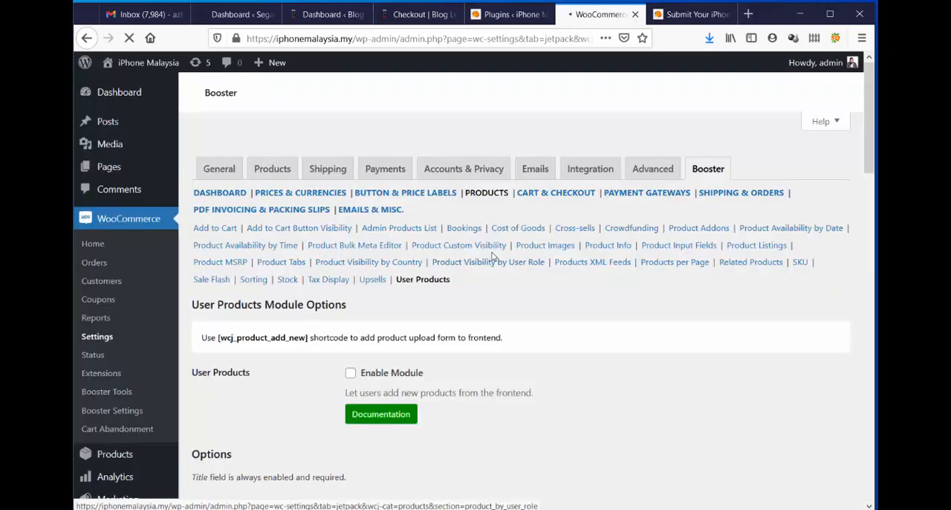
Enable the User Products module and review its additional and required field options.
left_click(350, 353)
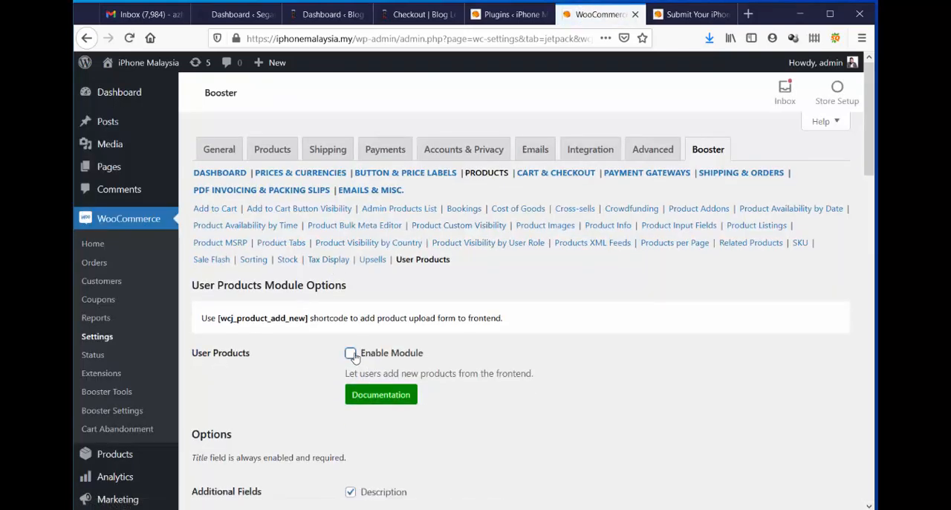
scroll(564, 318, "down", 4)
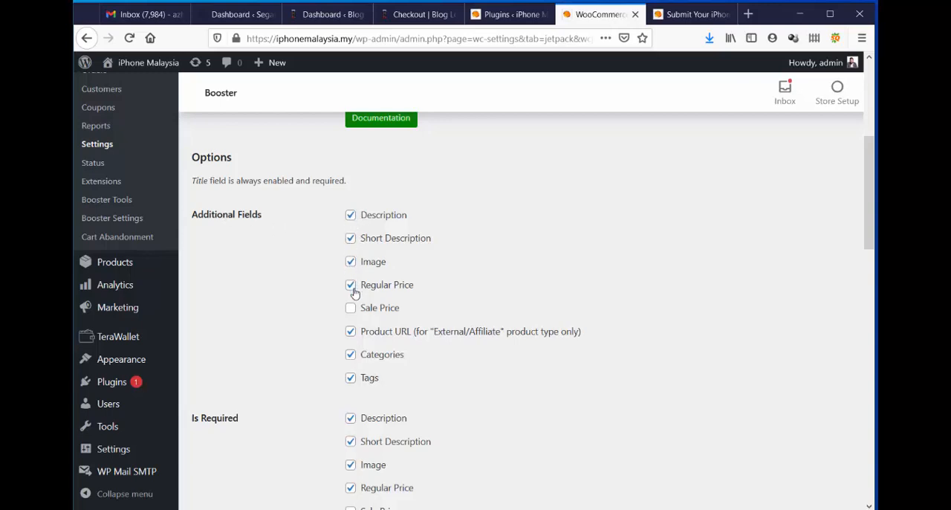
scroll(550, 268, "down", 2)
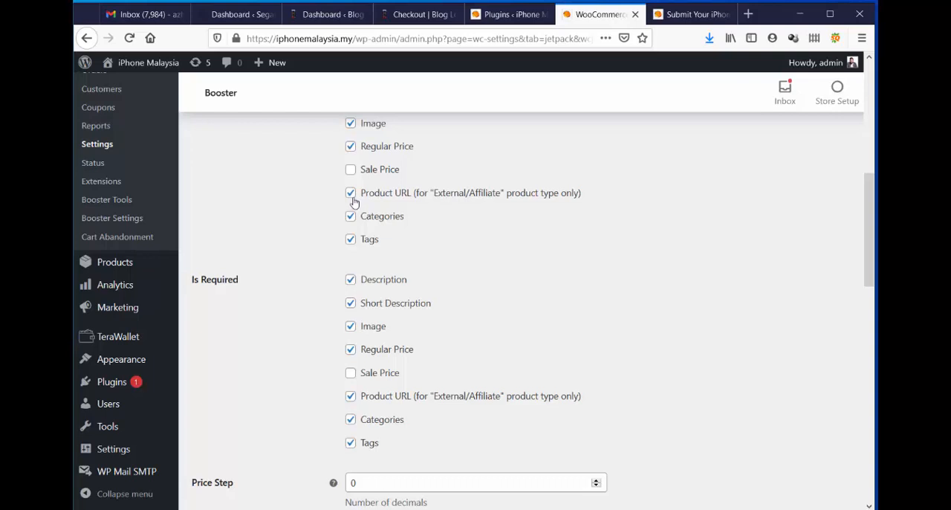
Check the store's Shop page and return to the User Products module settings.
left_click(685, 16)
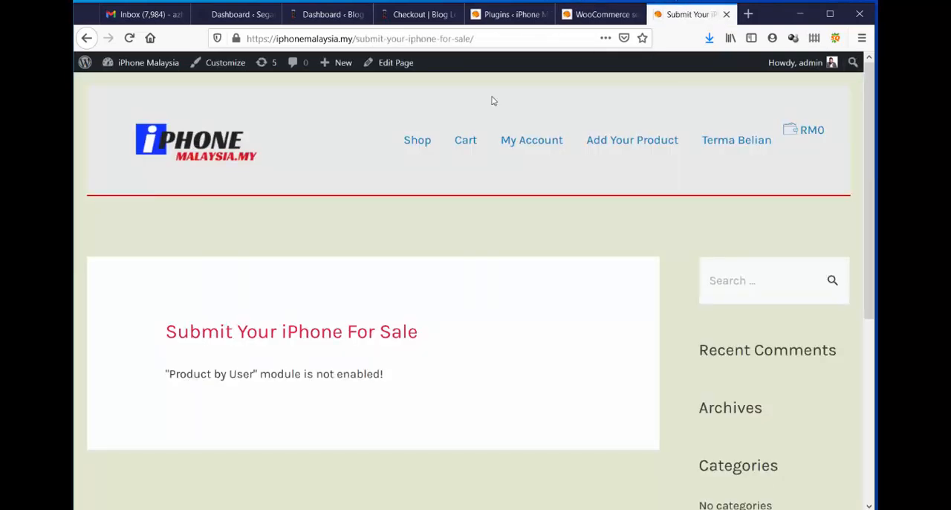
left_click(416, 140)
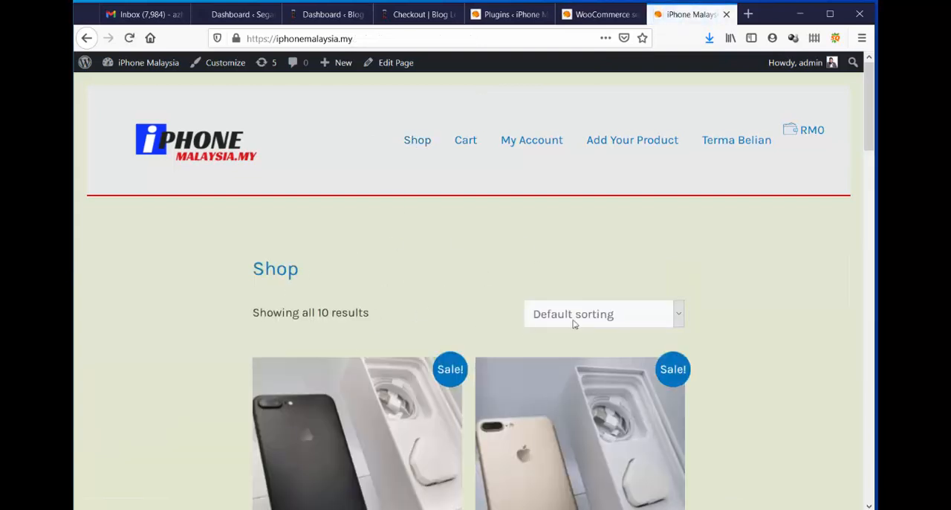
left_click(594, 15)
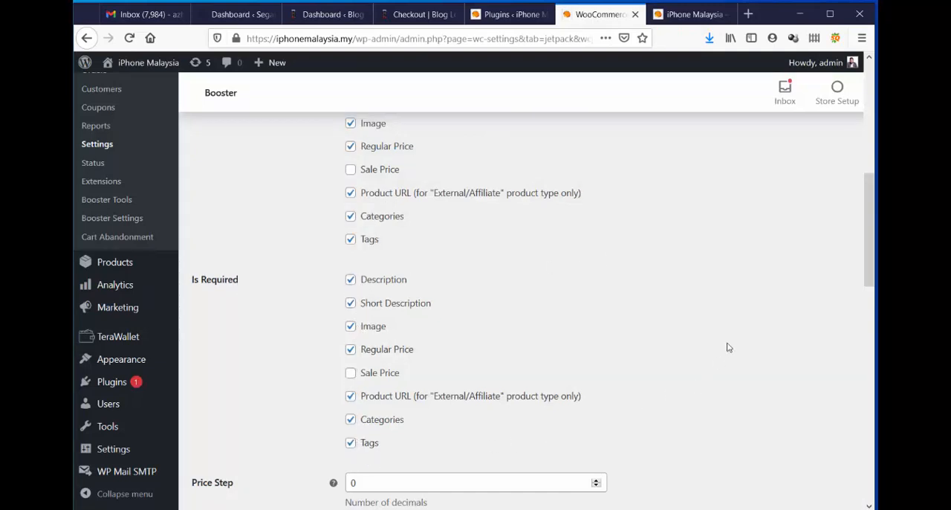
Set the User Products module's price step to 2 decimals.
scroll(682, 312, "down", 3)
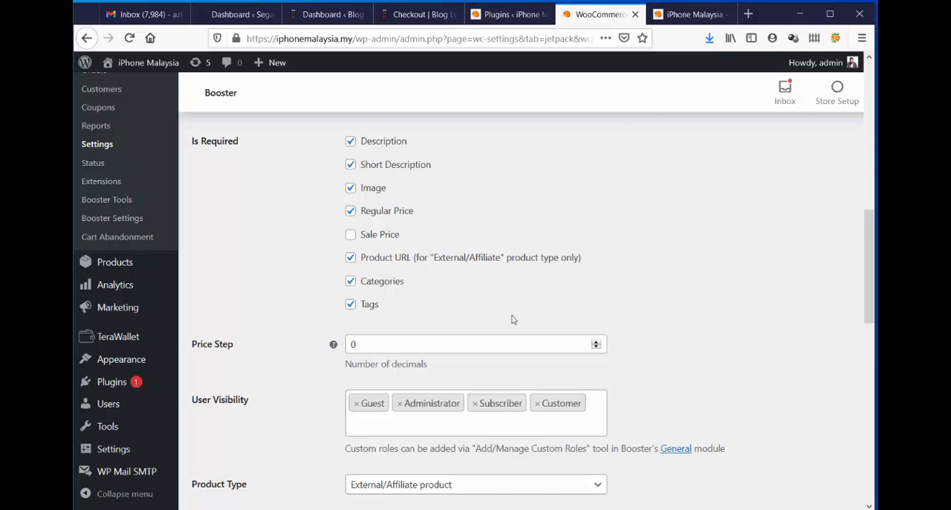
scroll(658, 273, "down", 3)
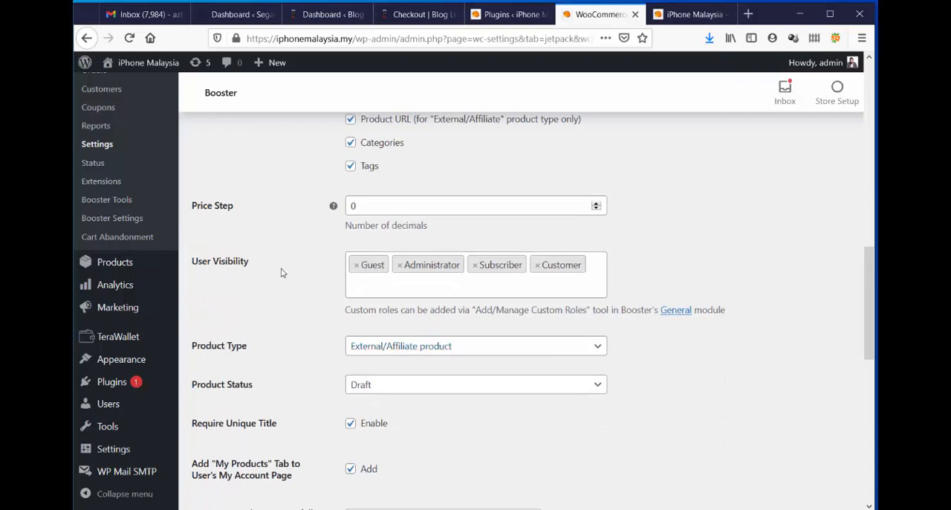
scroll(285, 274, "up", 3)
mouse_move(335, 347)
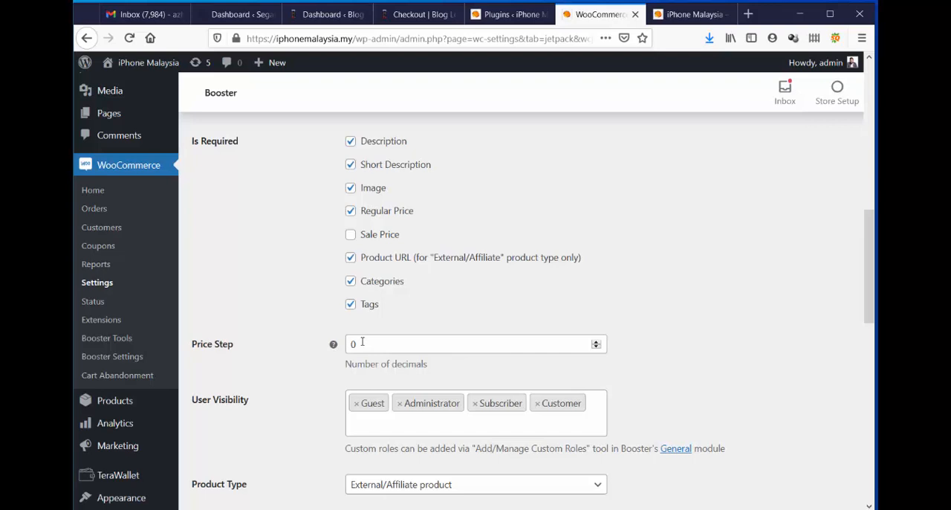
left_click_drag(362, 341, 339, 346)
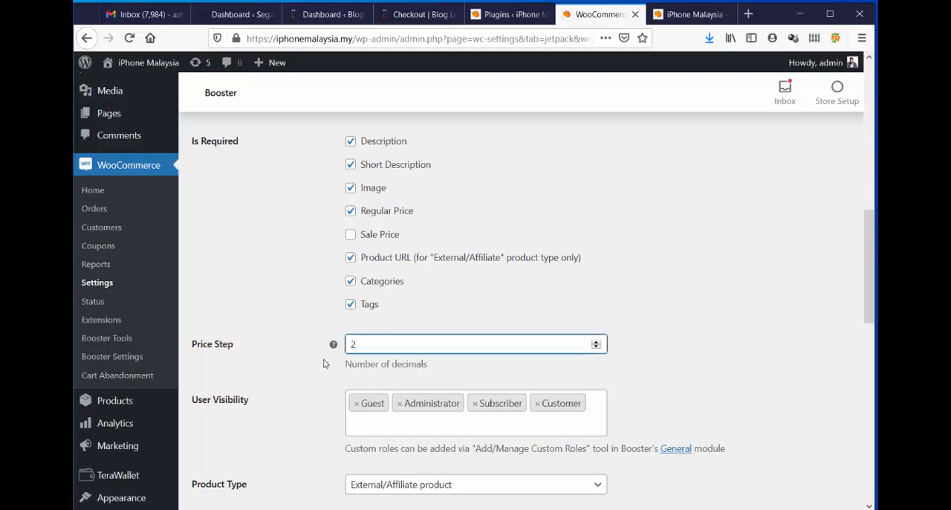
left_click(325, 362)
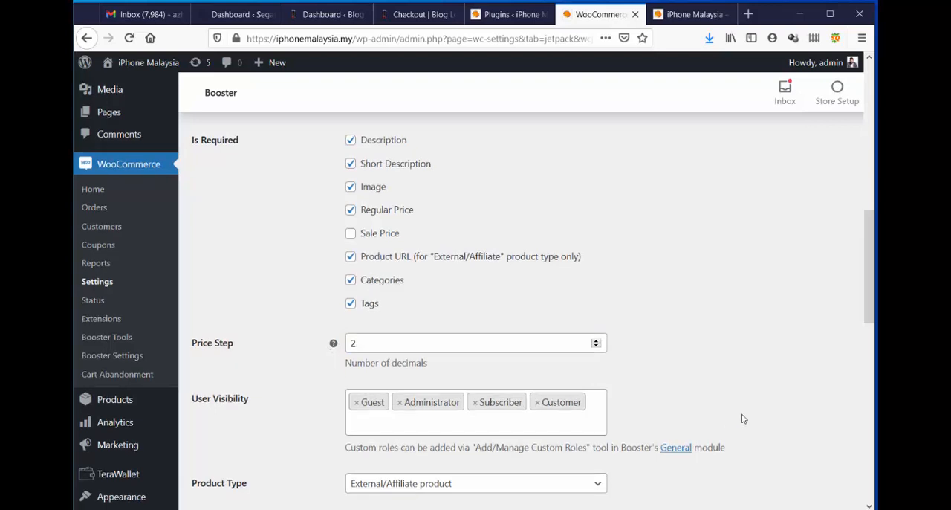
Check the available product types and set the status of user-submitted products to Pending Review.
scroll(741, 416, "down", 3)
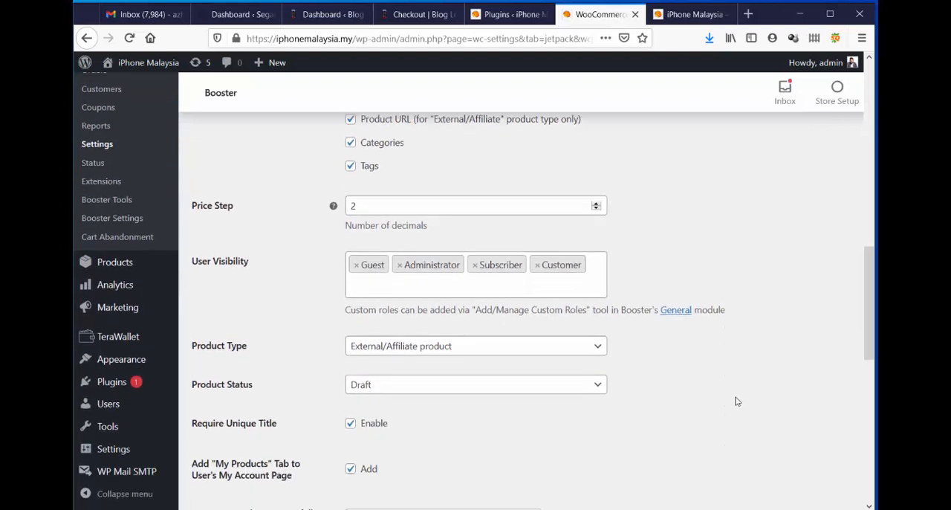
left_click(425, 352)
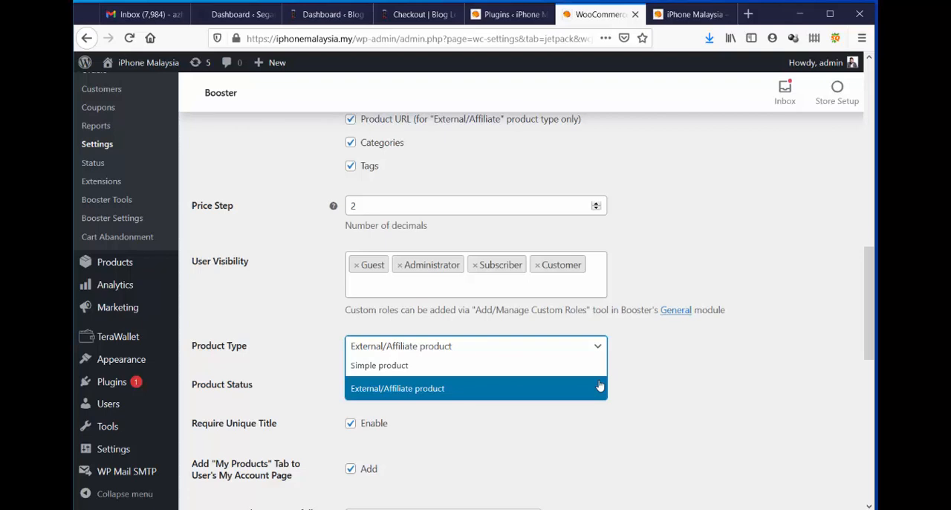
double_click(674, 410)
left_click(674, 410)
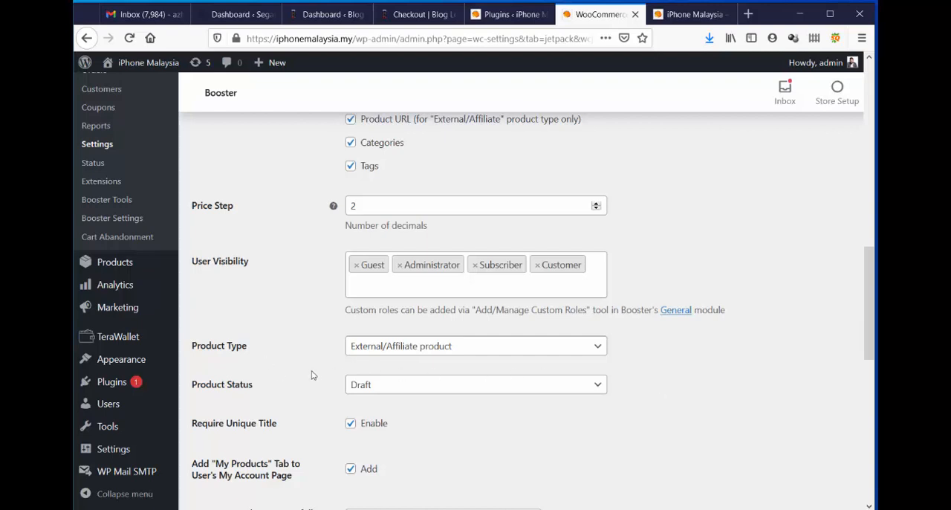
left_click(396, 383)
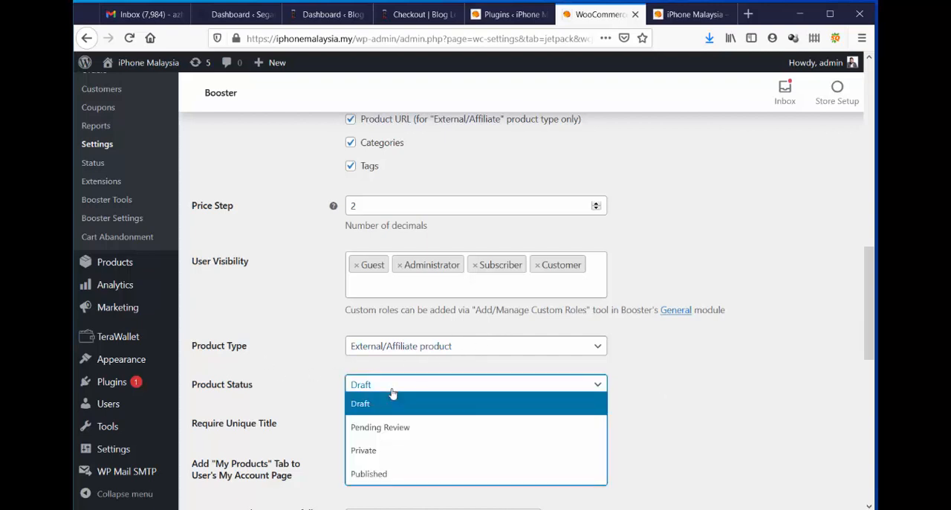
left_click(363, 430)
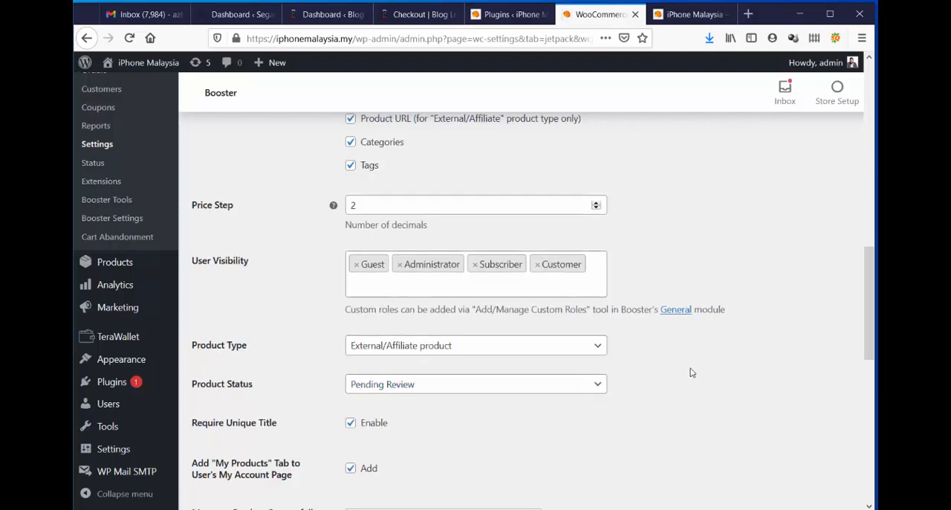
Review the remaining message and custom taxonomy options and save the User Products module settings.
scroll(691, 373, "down", 3)
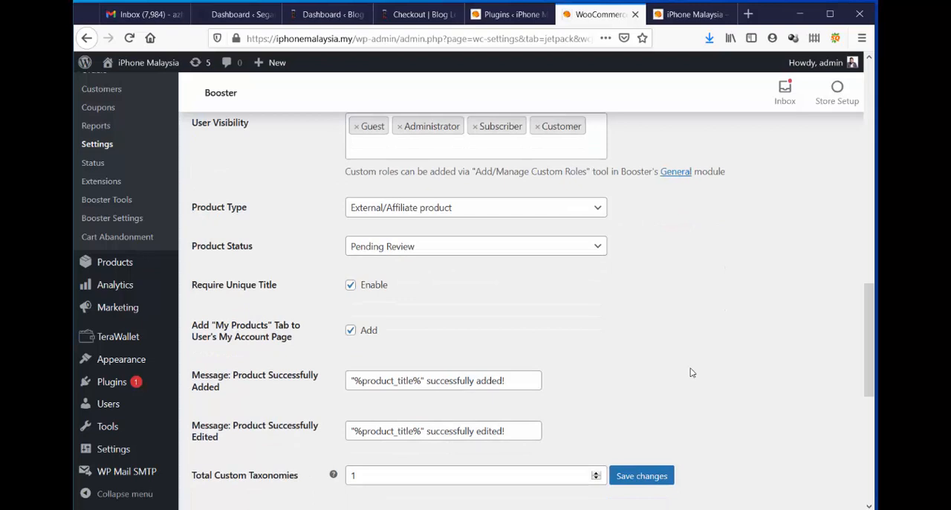
scroll(688, 367, "down", 3)
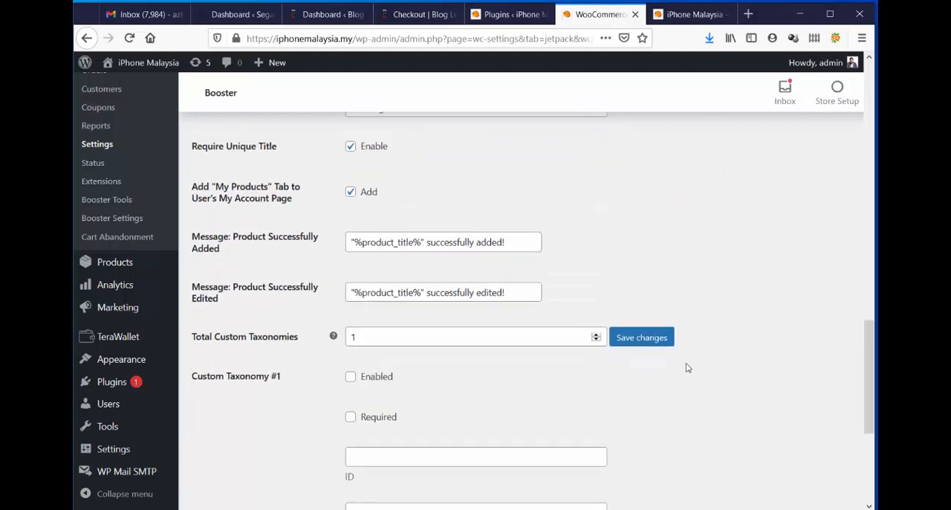
scroll(687, 368, "down", 3)
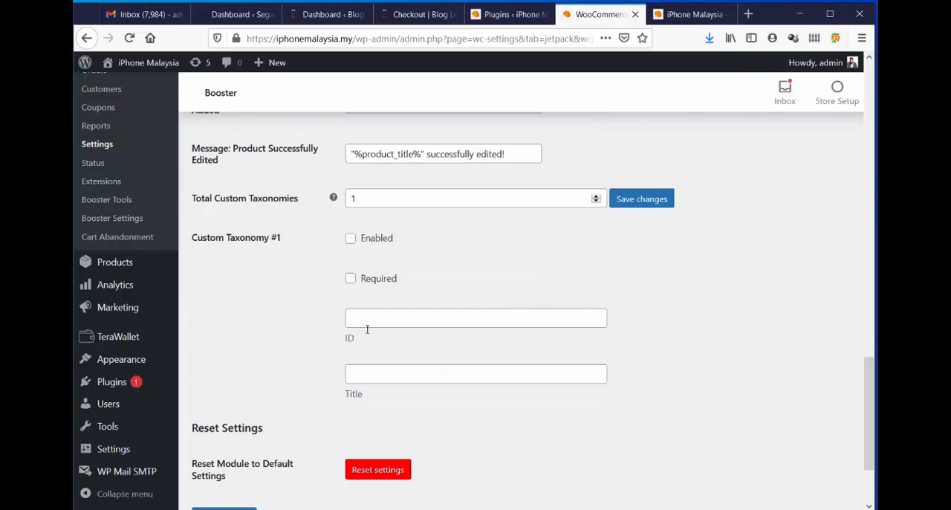
scroll(721, 370, "down", 3)
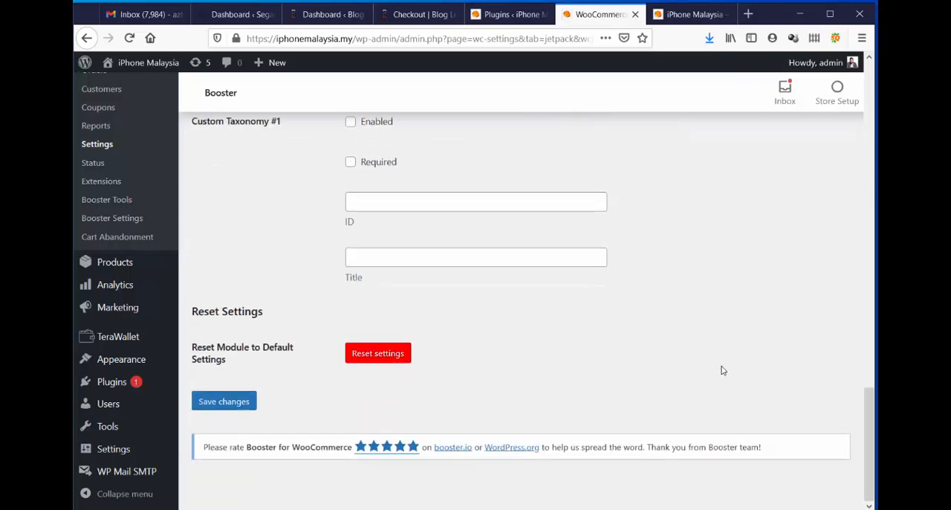
left_click(236, 403)
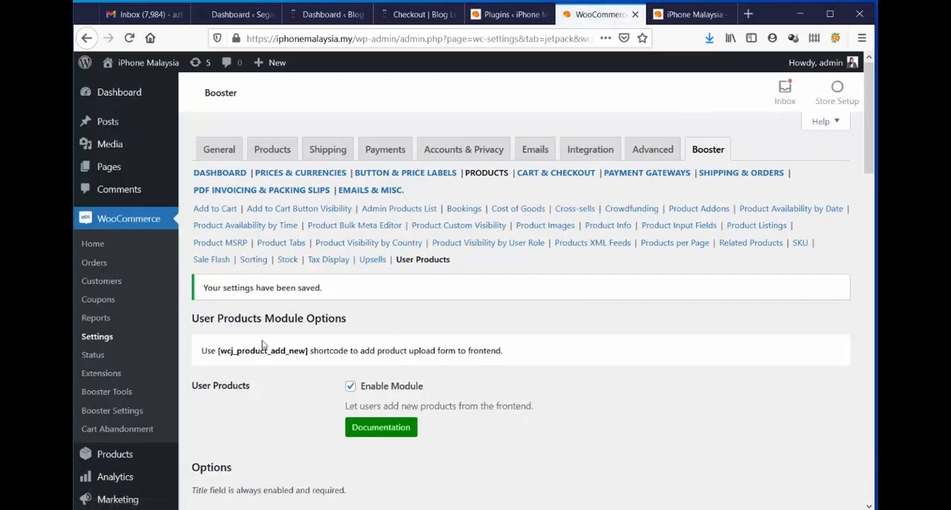
Open the Submit Your iPhone For Sale page for editing and check it for the [wcj_product_add_new] shortcode.
left_click_drag(308, 350, 217, 350)
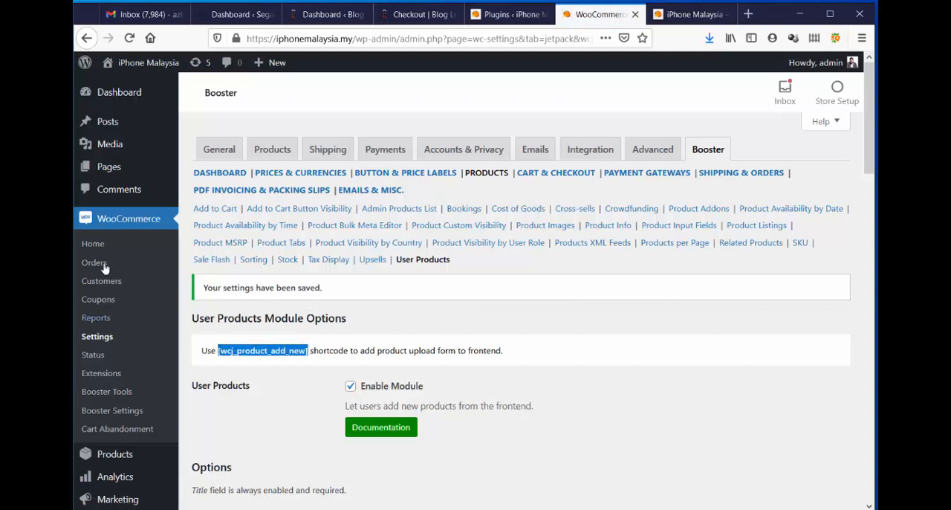
mouse_move(169, 175)
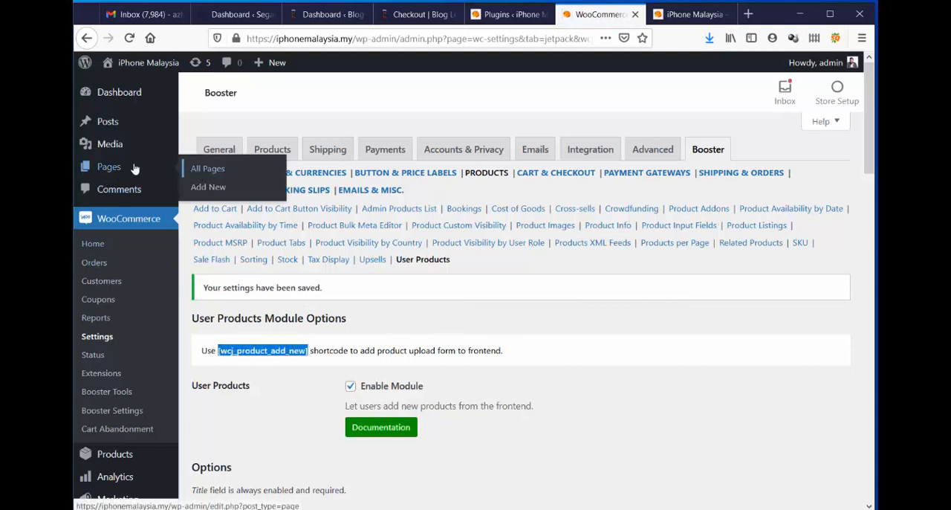
left_click(108, 167)
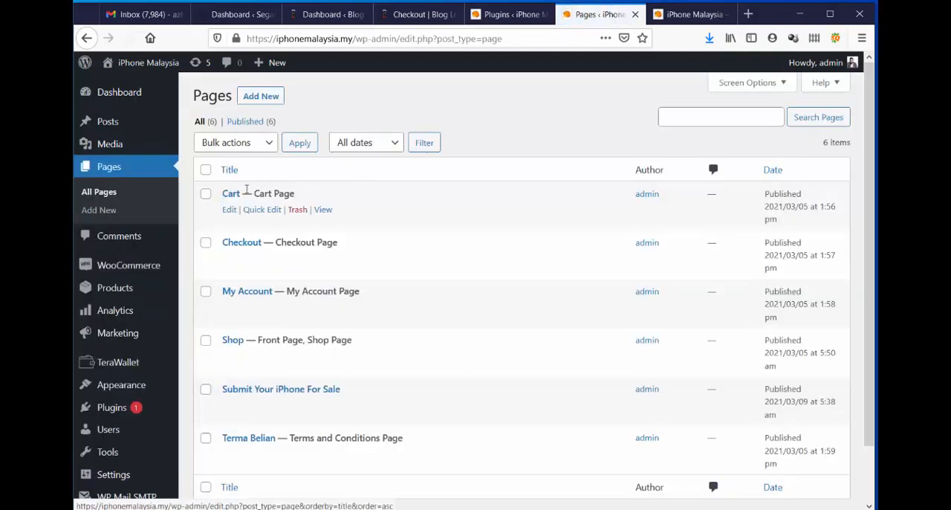
scroll(484, 200, "down", 2)
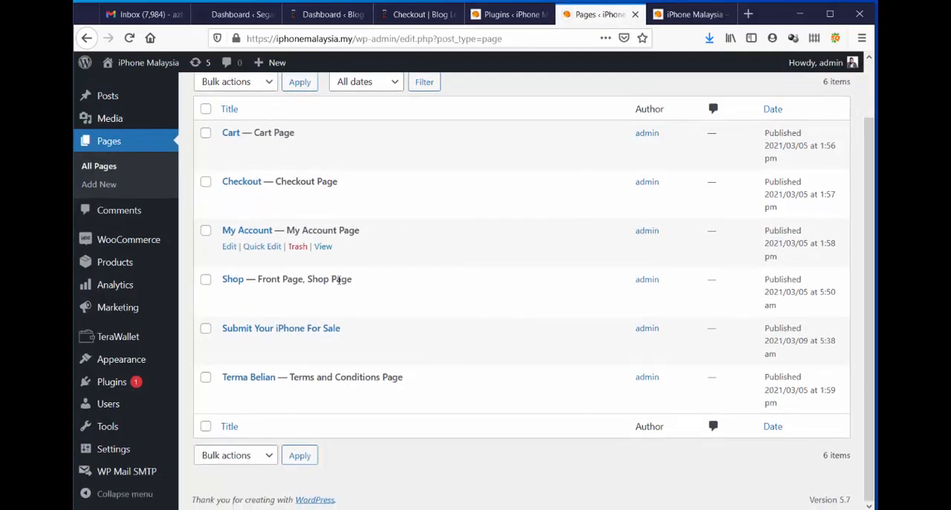
left_click(270, 333)
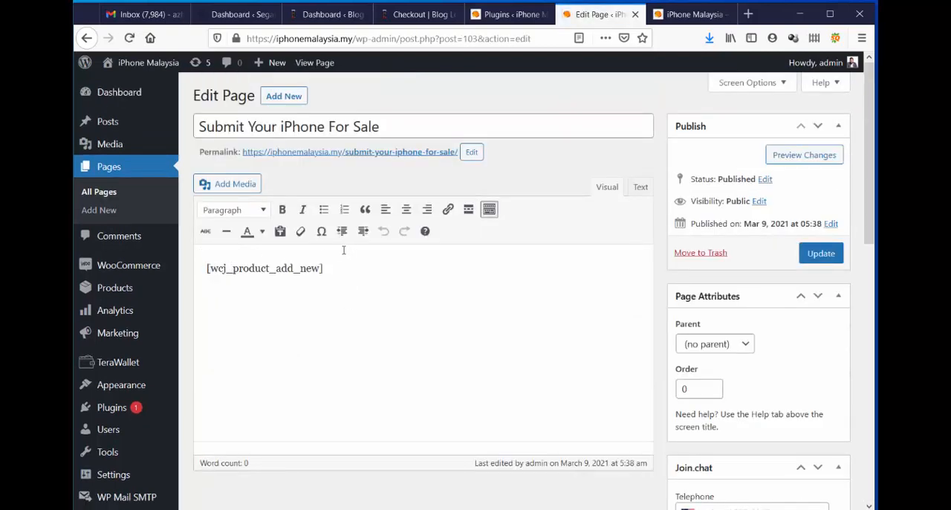
Open the store's Add Your Product page and review the title, description, short description and image fields.
left_click(690, 15)
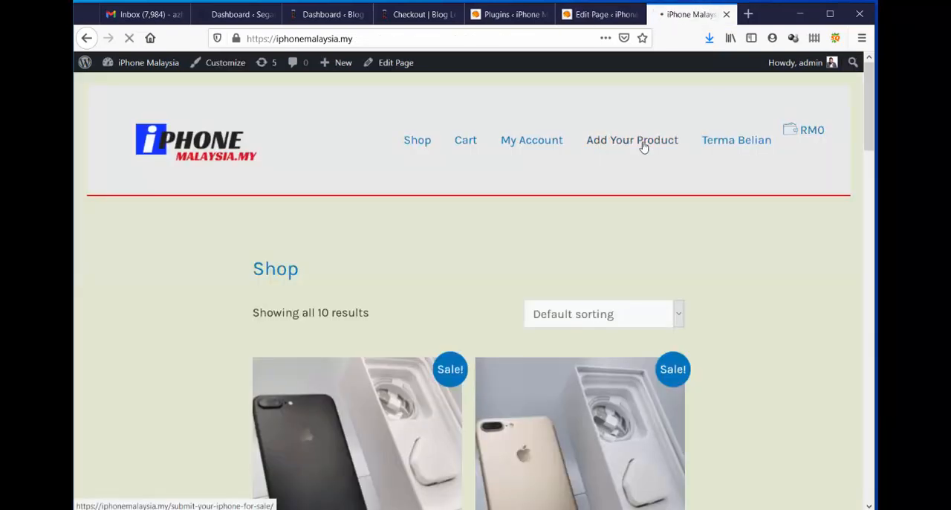
left_click(644, 147)
scroll(434, 265, "down", 2)
scroll(490, 251, "down", 1)
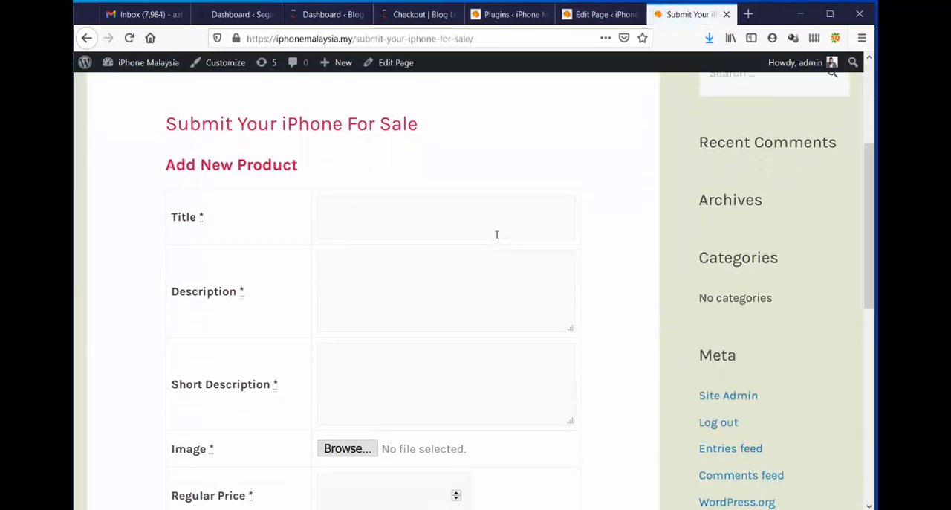
left_click(404, 222)
left_click(349, 308)
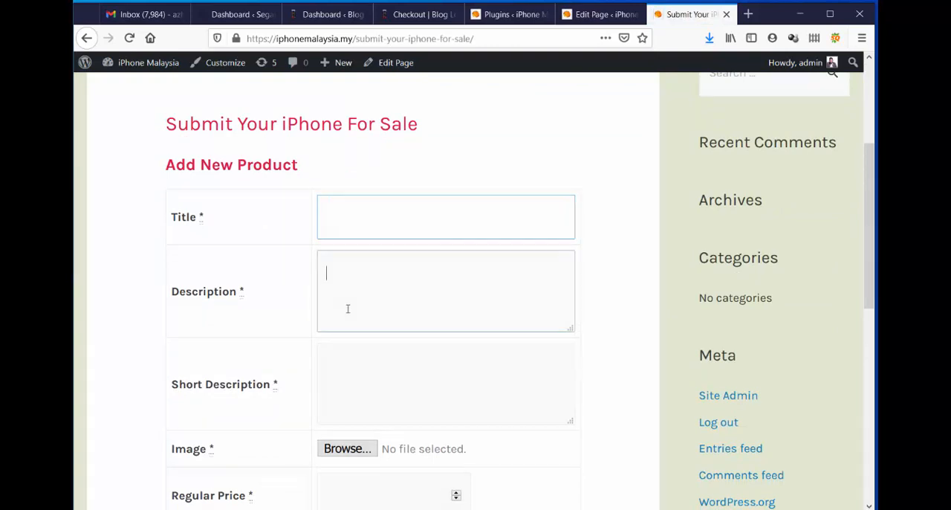
scroll(442, 253, "down", 2)
left_click(409, 244)
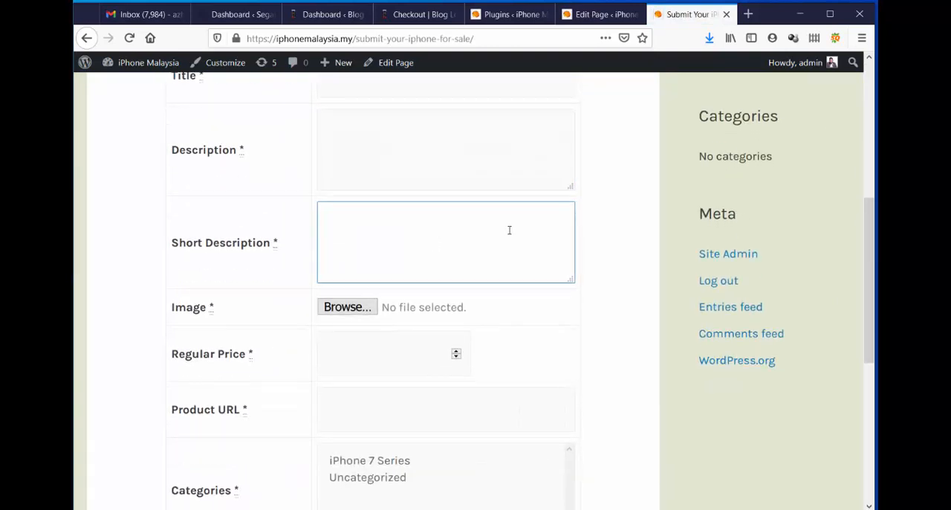
scroll(509, 230, "down", 1)
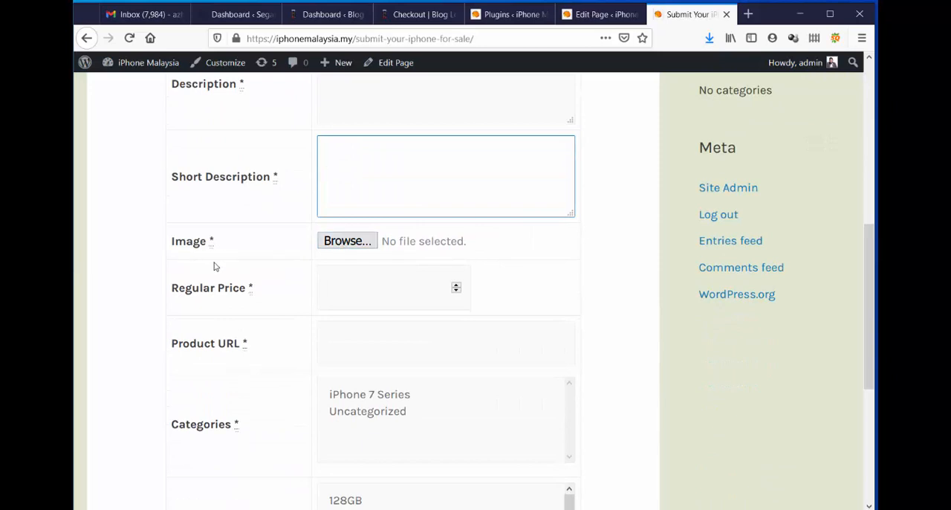
Try a regular price of 200.00 in the product submission form and clear it again.
left_click(384, 288)
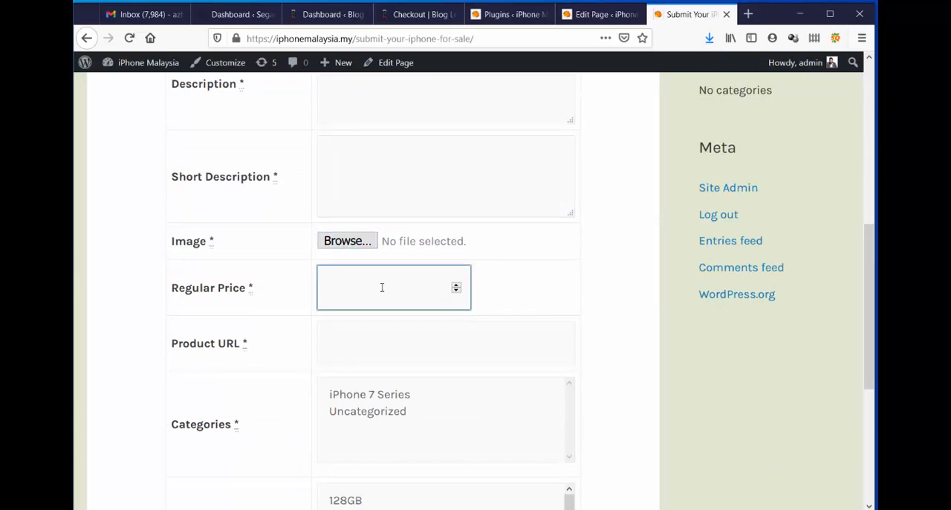
type("200.00")
key("BackSpace")
key("BackSpace")
key("BackSpace")
key("BackSpace")
key("BackSpace")
key("BackSpace")
Review the form's product URL and category fields and look through the list of available tags.
left_click(367, 350)
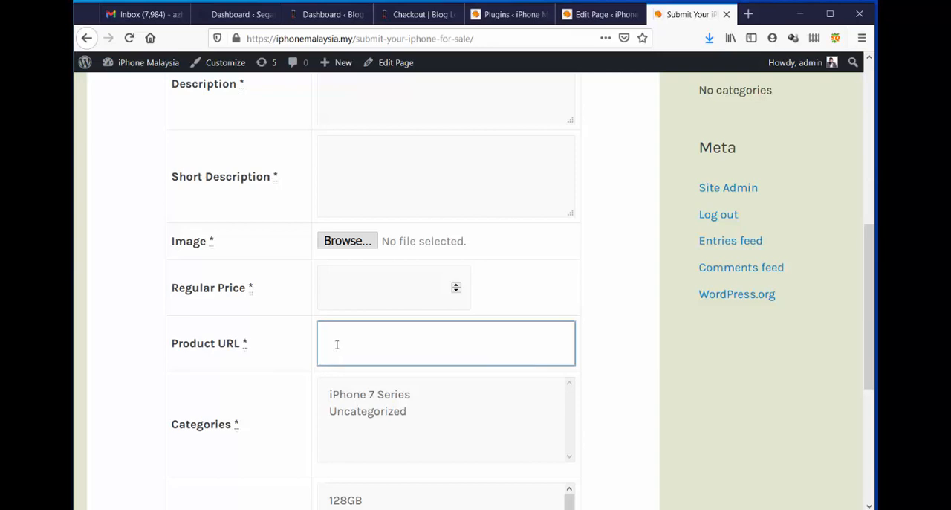
scroll(631, 334, "down", 3)
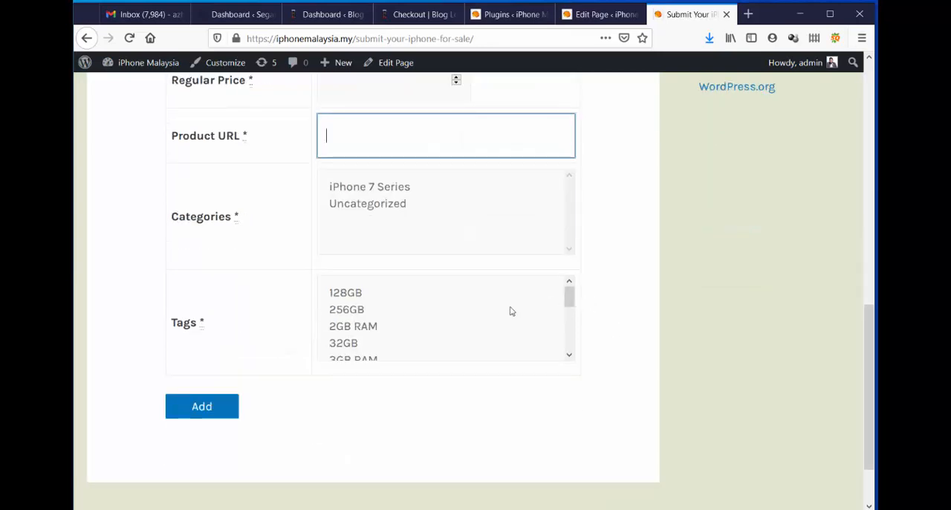
left_click_drag(569, 300, 572, 357)
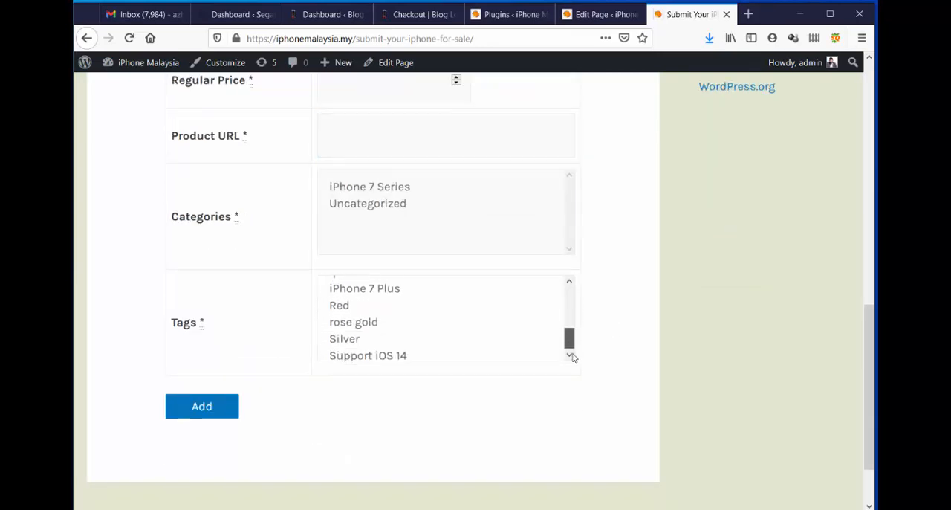
scroll(380, 344, "up", 5)
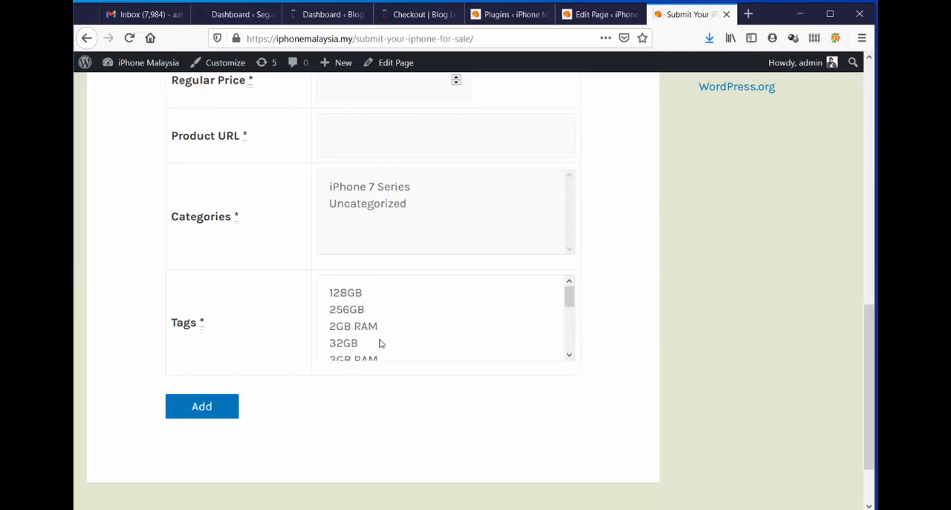
scroll(380, 343, "up", 2)
scroll(471, 391, "down", 2)
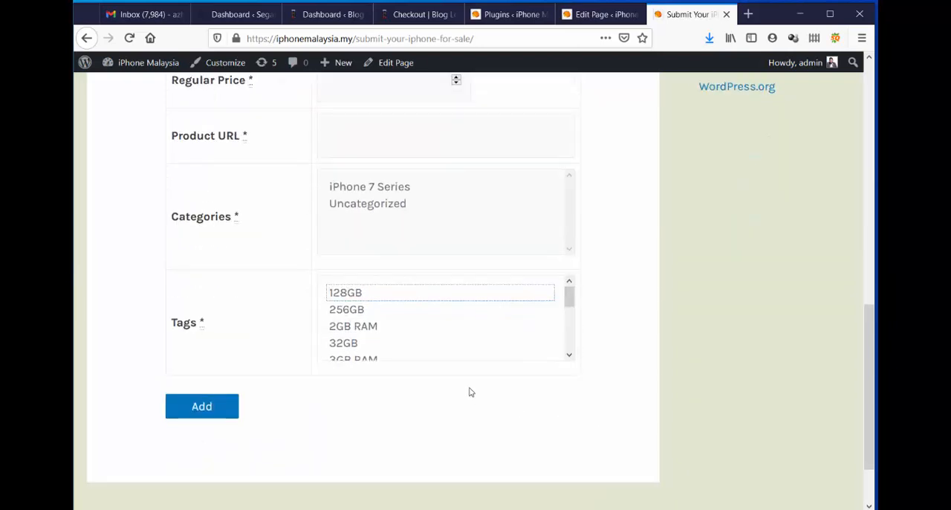
scroll(435, 321, "down", 4)
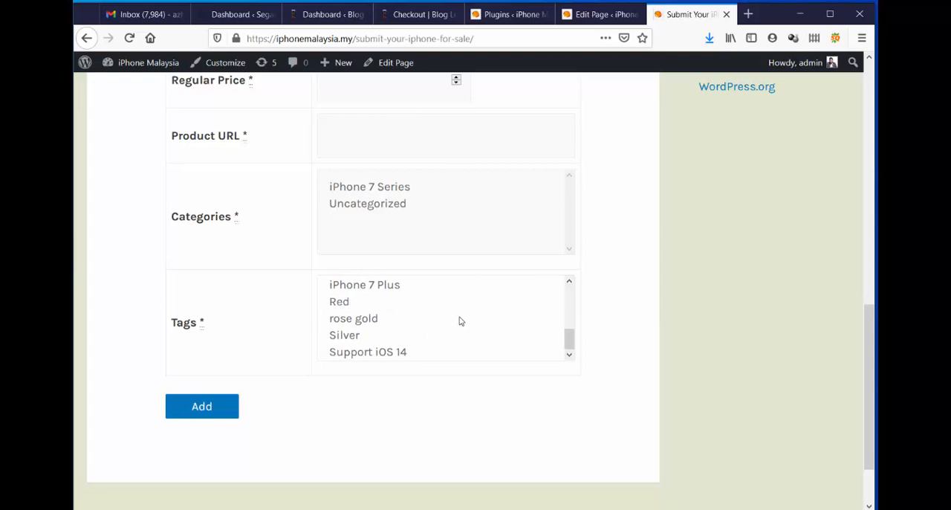
Try selecting the Red, rose gold and Silver tags and the iPhone 7 Series category in the submission form, clearing each selection again.
left_click(342, 305)
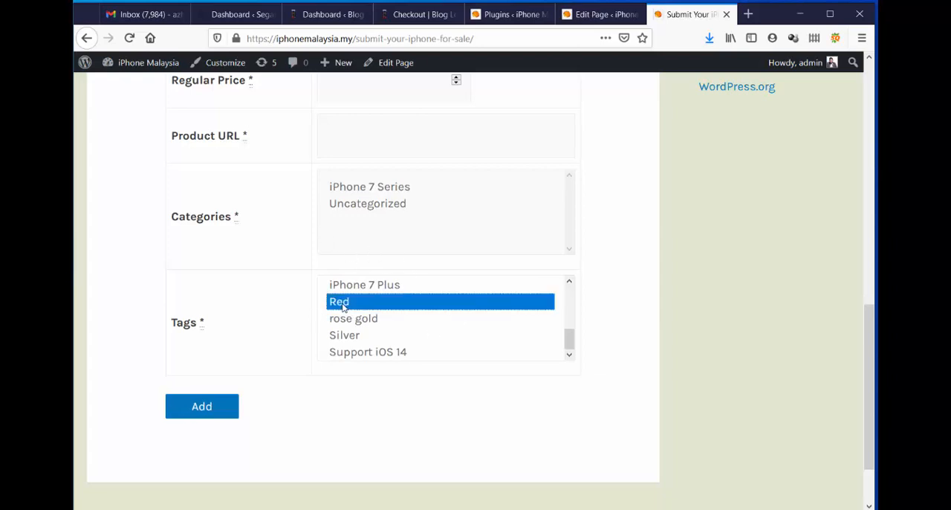
left_click(390, 321, "ctrl")
left_click(391, 335, "ctrl")
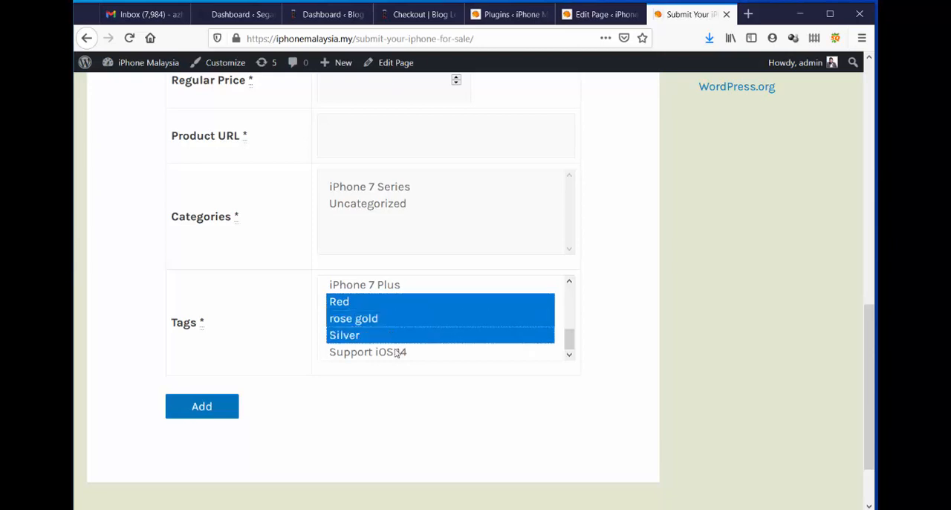
left_click(396, 352, "ctrl")
left_click(396, 352, "ctrl")
left_click(393, 334, "ctrl")
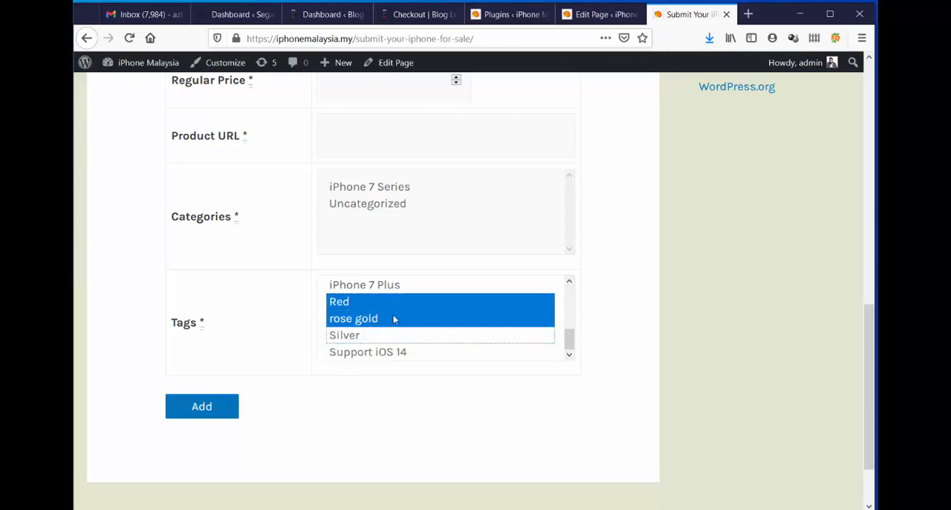
left_click(393, 319, "ctrl")
left_click(393, 305, "ctrl")
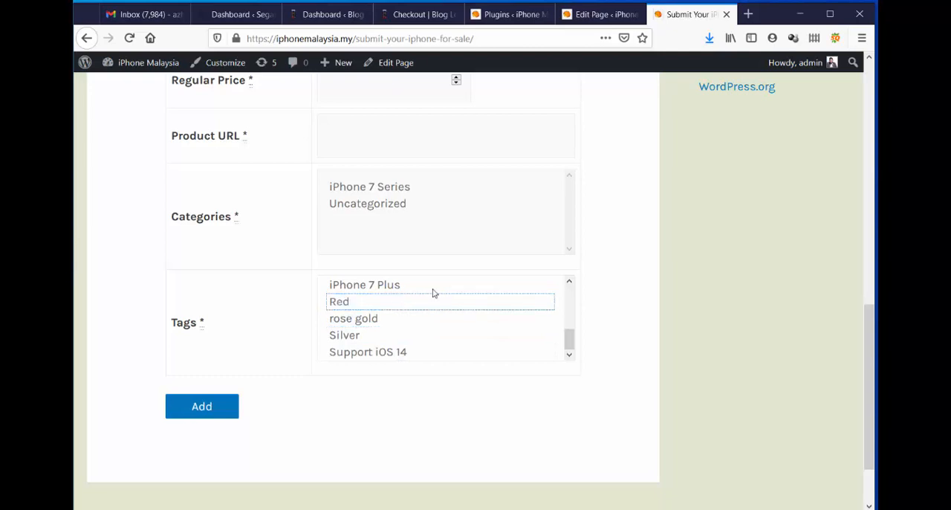
left_click(392, 192)
left_click(396, 192, "ctrl")
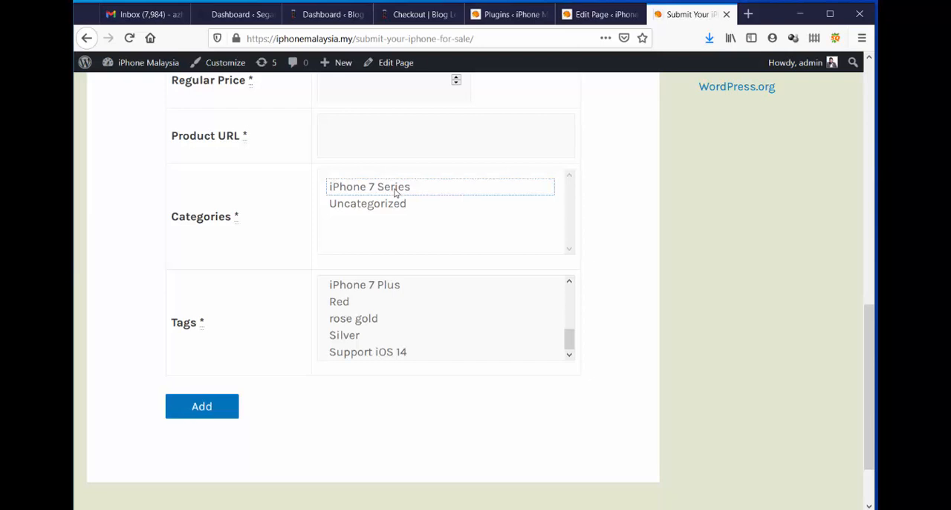
Return to the site's admin area and open the store's product categories.
left_click(599, 14)
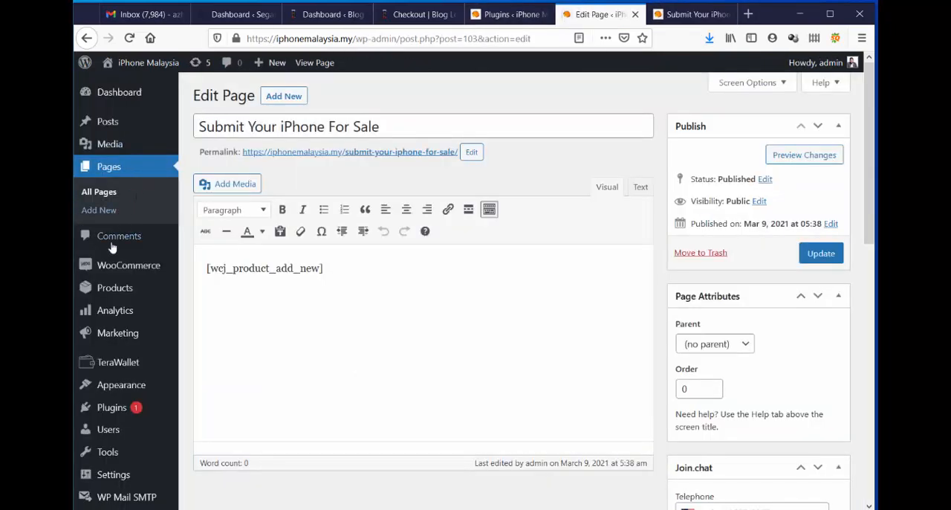
mouse_move(147, 295)
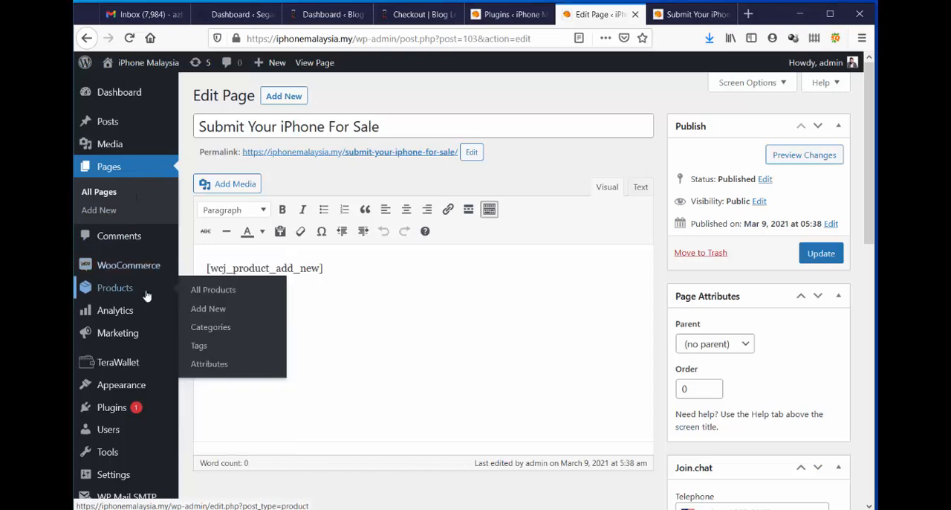
left_click(218, 328)
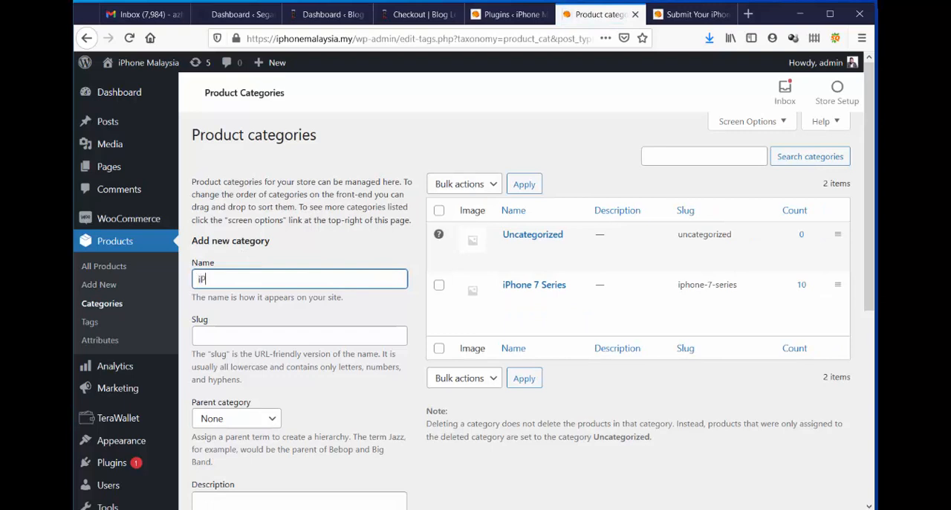
Add a new product category named iPhone 6 Series with no parent and the default display type.
type("iPhone 6")
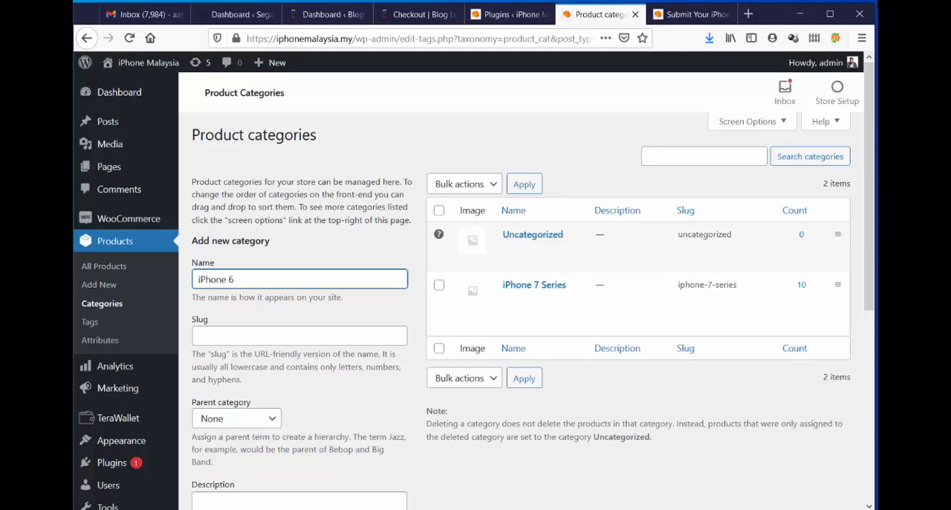
type(" Series")
scroll(697, 383, "down", 3)
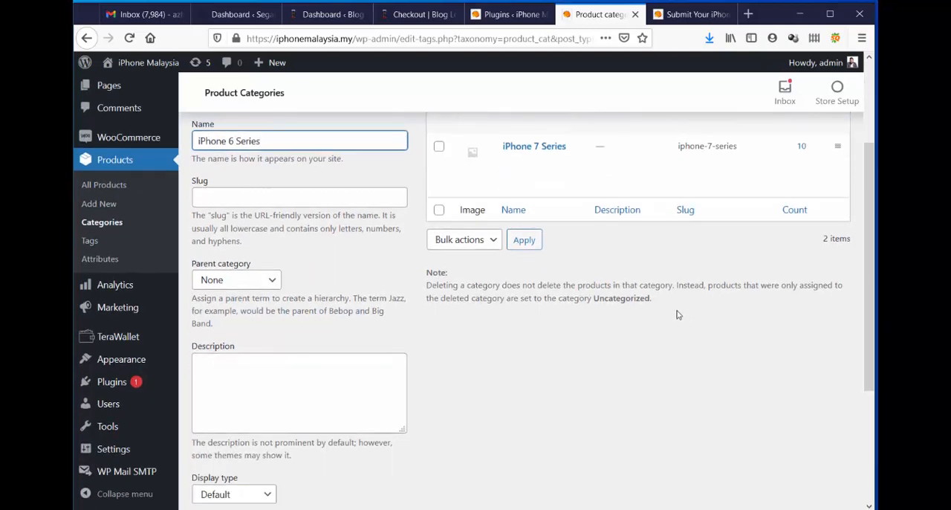
scroll(673, 314, "down", 4)
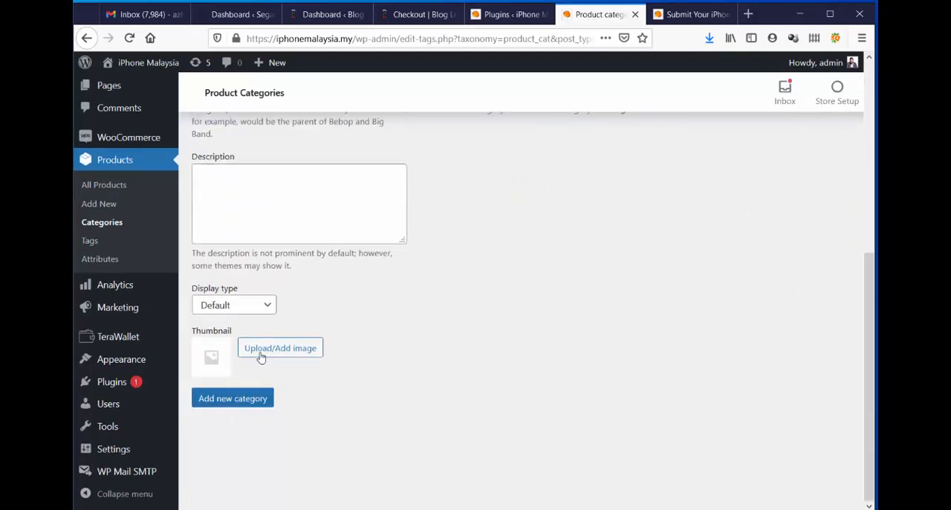
left_click(243, 399)
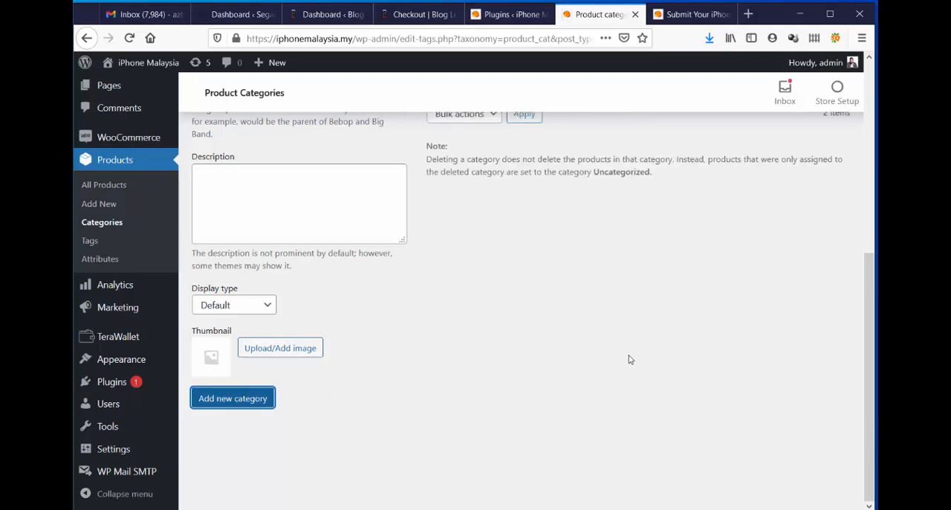
Start another product category and fill its name with the suggested iPhone 6 Series entry.
scroll(477, 284, "up", 4)
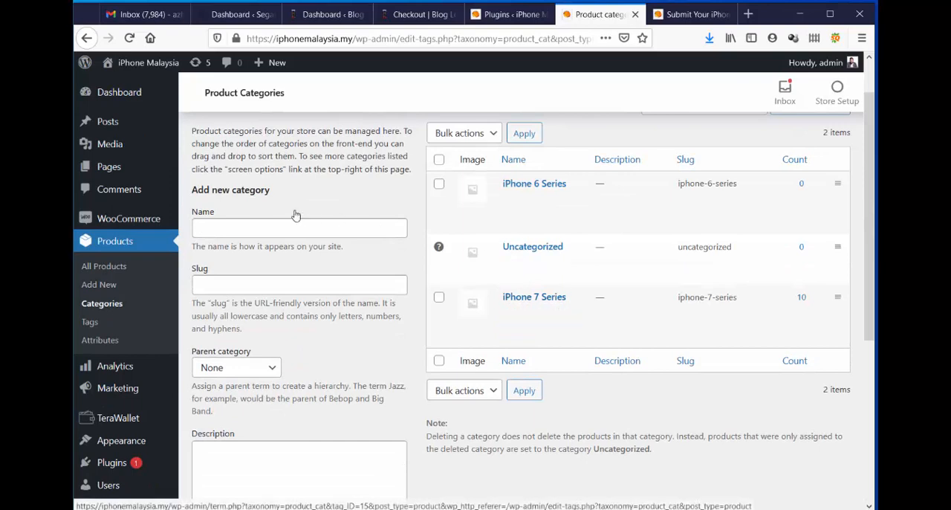
left_click(225, 226)
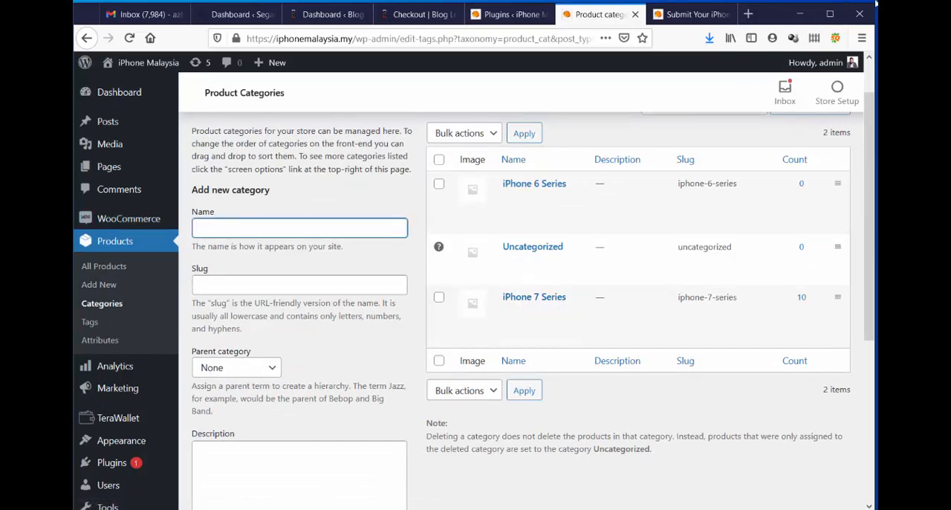
type("iP")
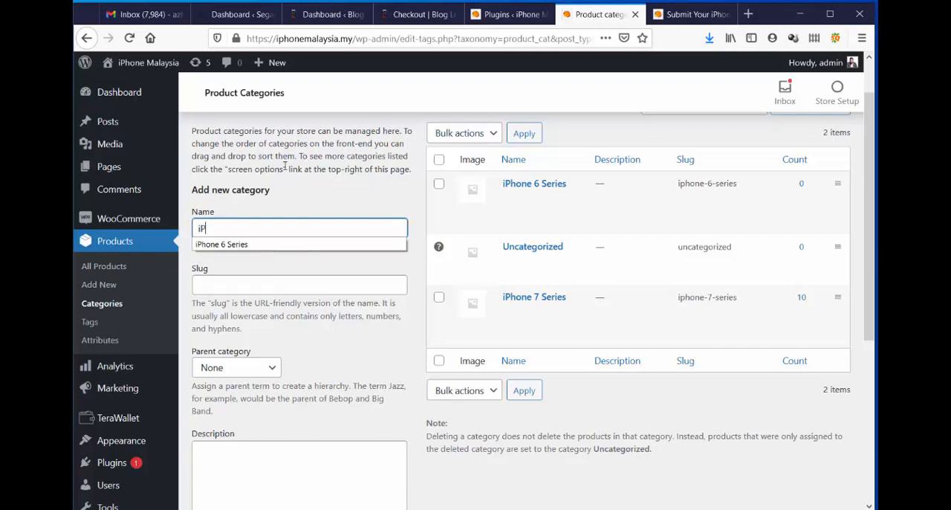
left_click(282, 245)
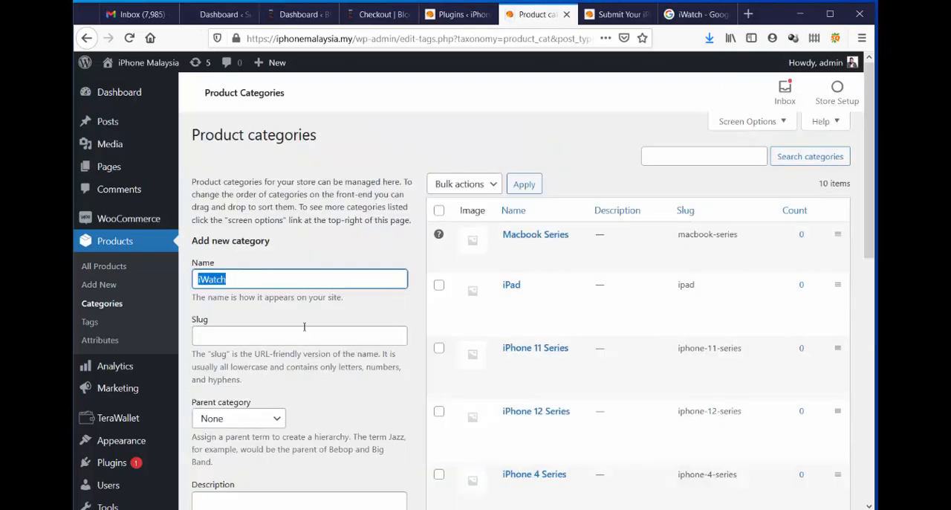
Add the iWatch product category and look through the complete category list.
left_click(312, 309)
scroll(315, 300, "down", 5)
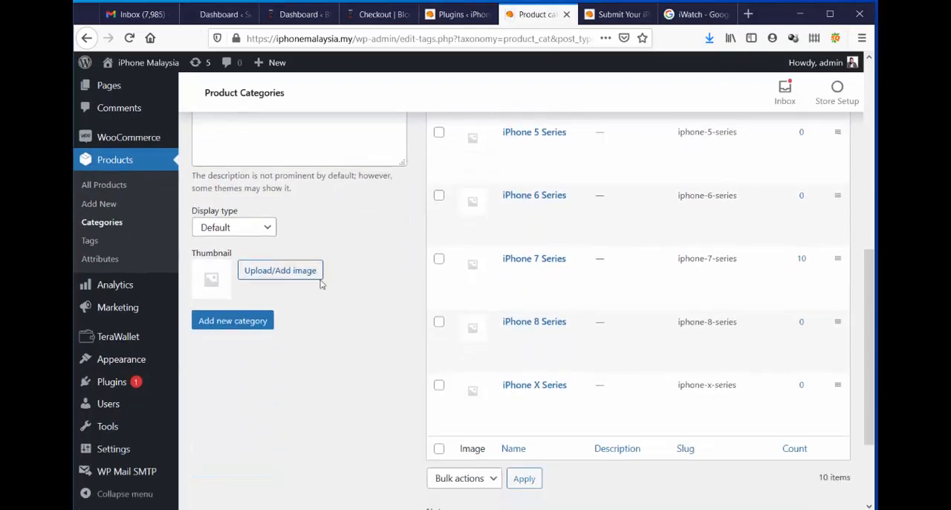
left_click(237, 310)
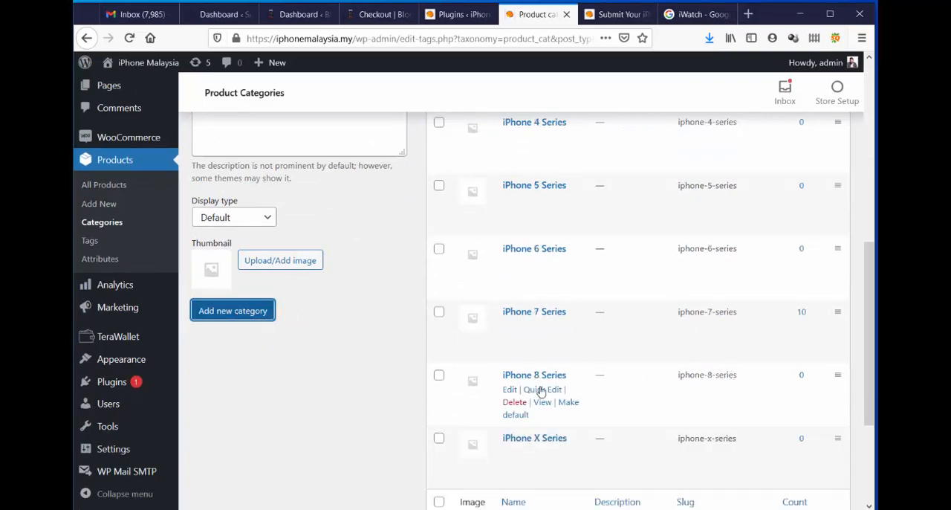
scroll(538, 387, "up", 2)
scroll(539, 388, "down", 3)
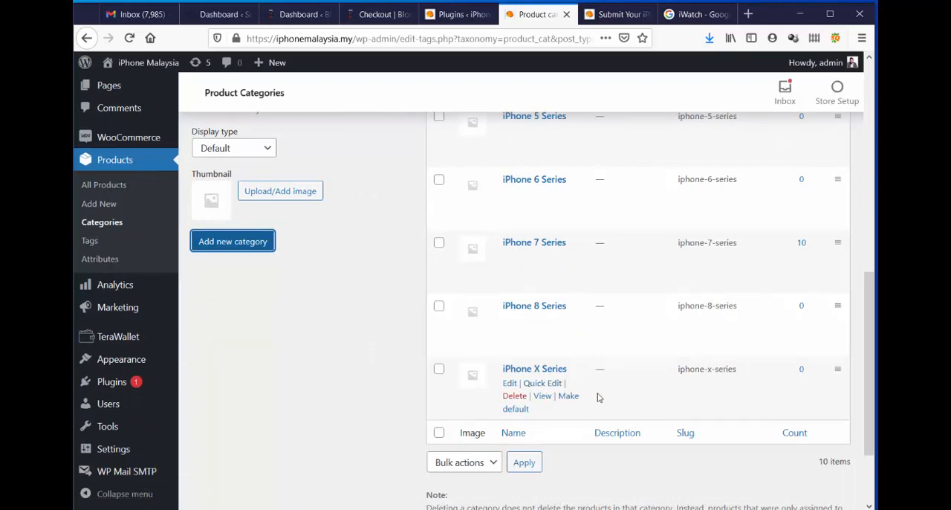
scroll(598, 394, "up", 7)
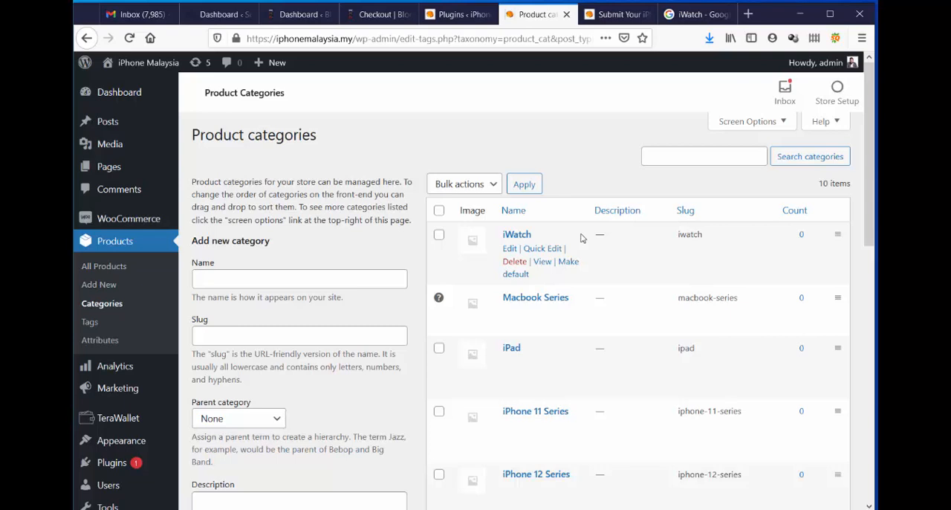
Reload the Submit Your iPhone For Sale page and check its category choices, trying iPhone 7 Series.
left_click(615, 15)
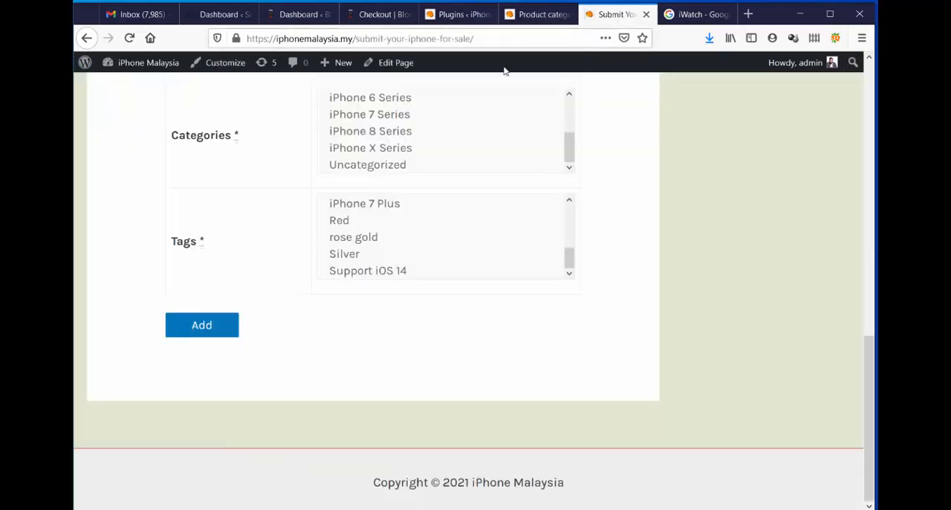
left_click(129, 38)
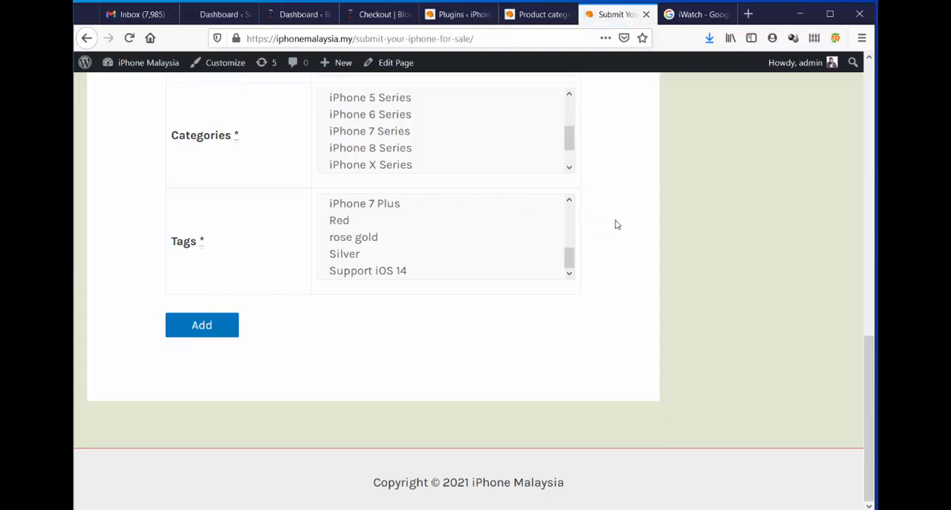
scroll(615, 224, "up", 3)
left_click(394, 338)
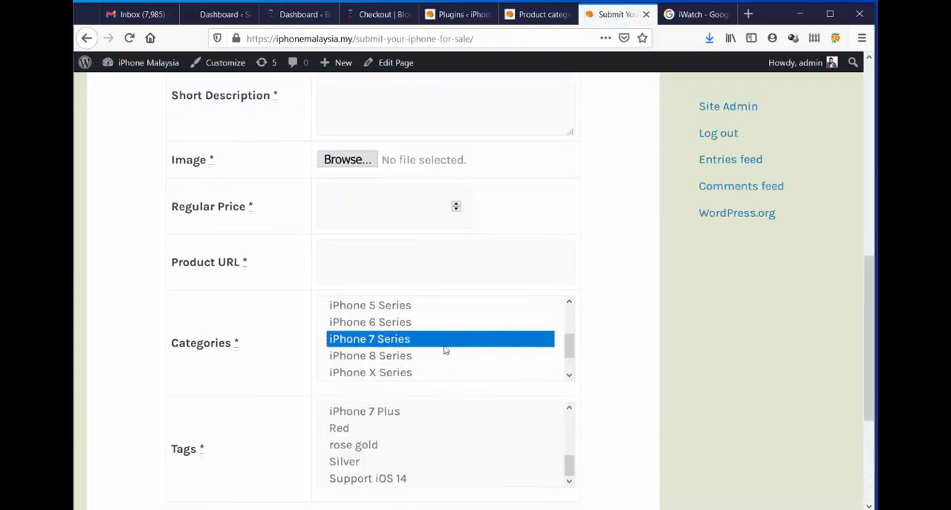
scroll(444, 349, "down", 5)
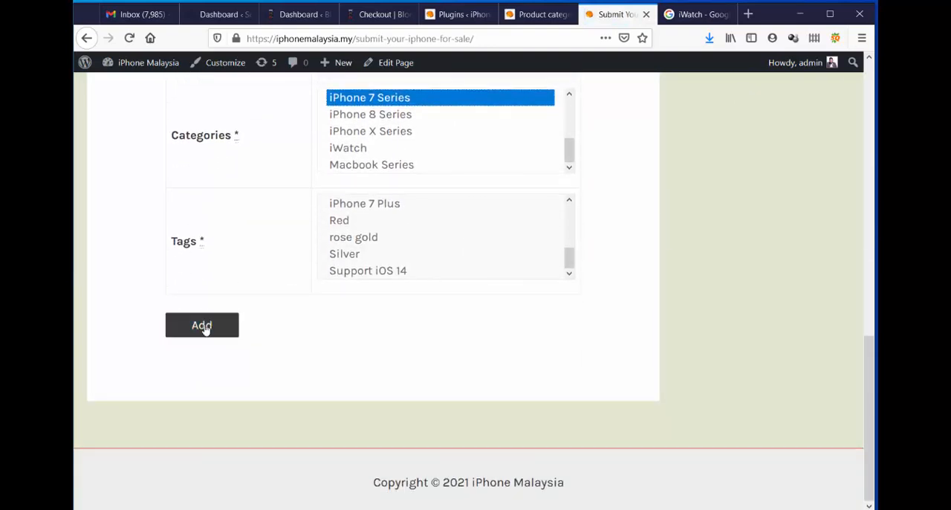
scroll(656, 355, "up", 6)
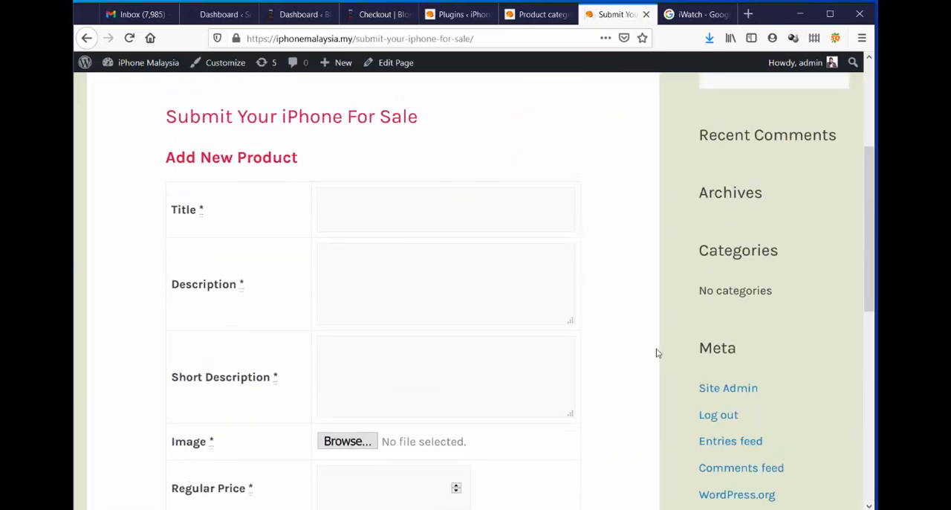
scroll(656, 353, "up", 3)
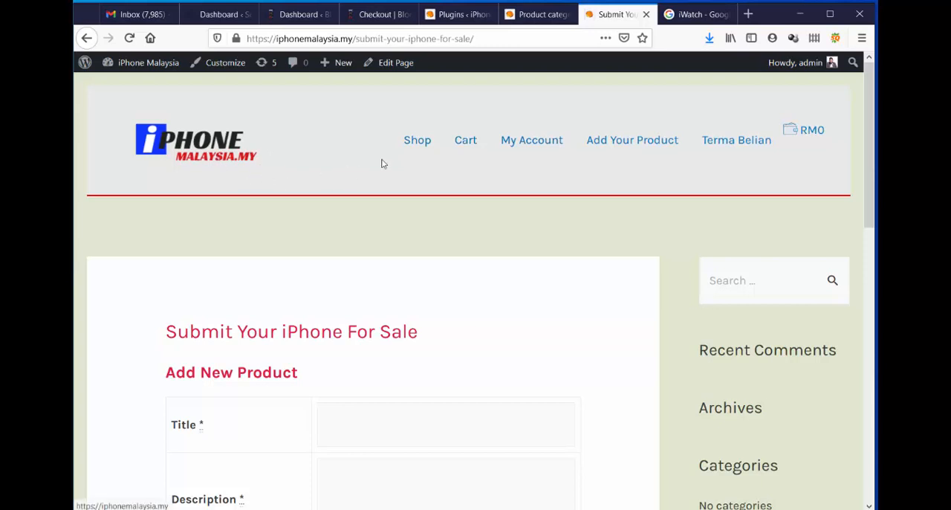
Open the store's Shop page and look through the listed iPhone products and their prices.
left_click(427, 146)
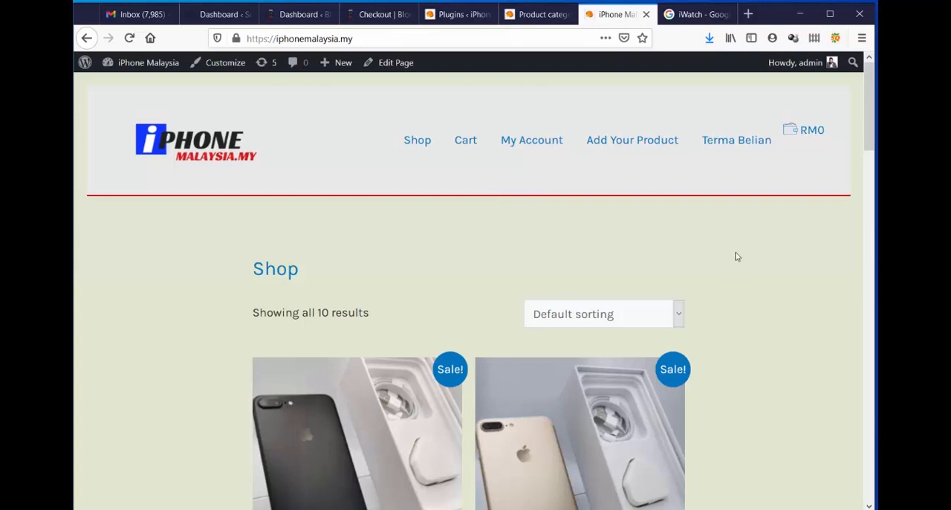
scroll(737, 253, "down", 5)
scroll(739, 253, "down", 15)
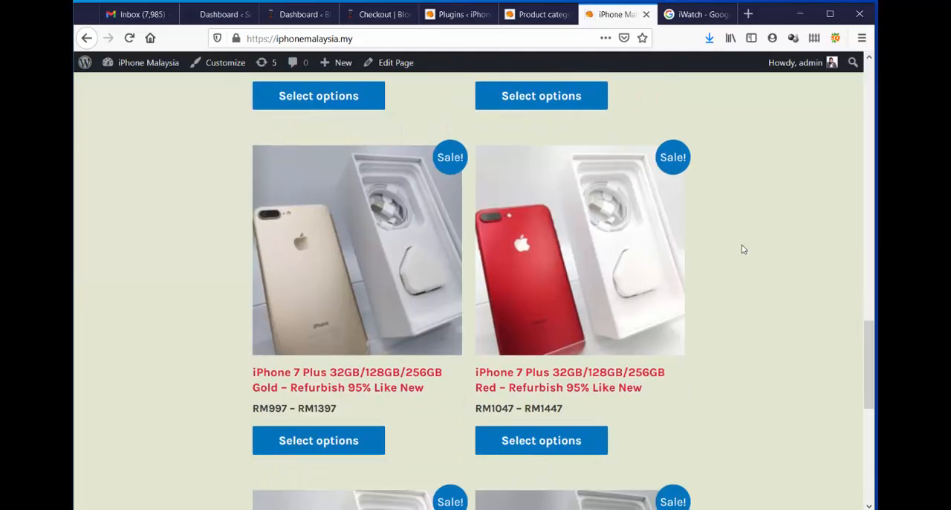
scroll(743, 247, "up", 20)
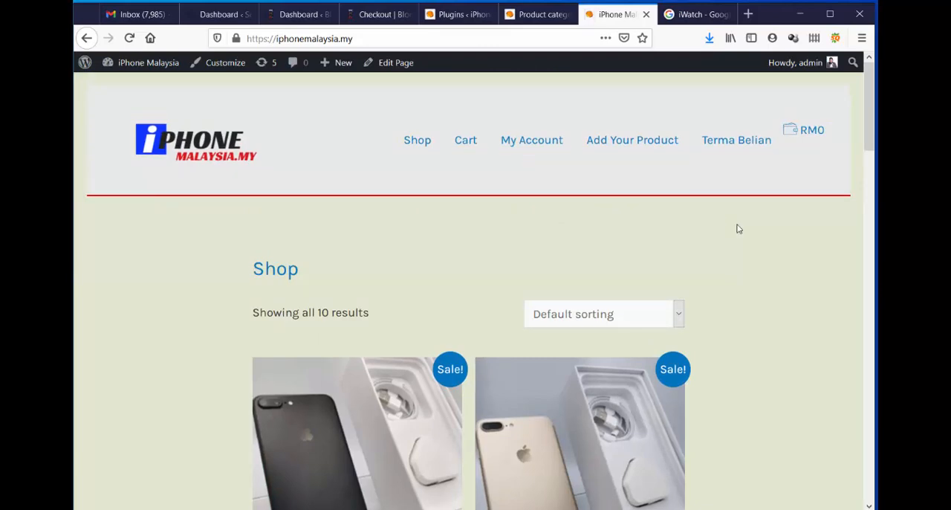
scroll(738, 229, "down", 10)
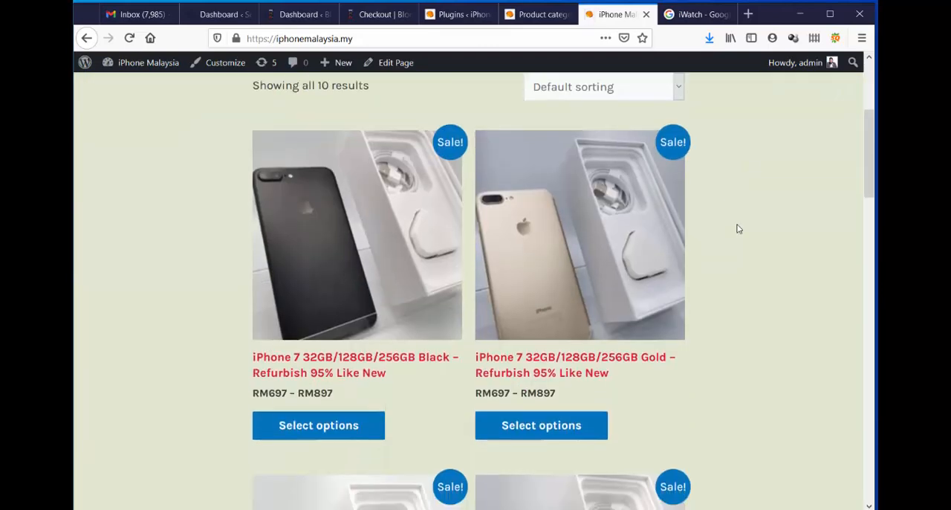
scroll(738, 229, "down", 7)
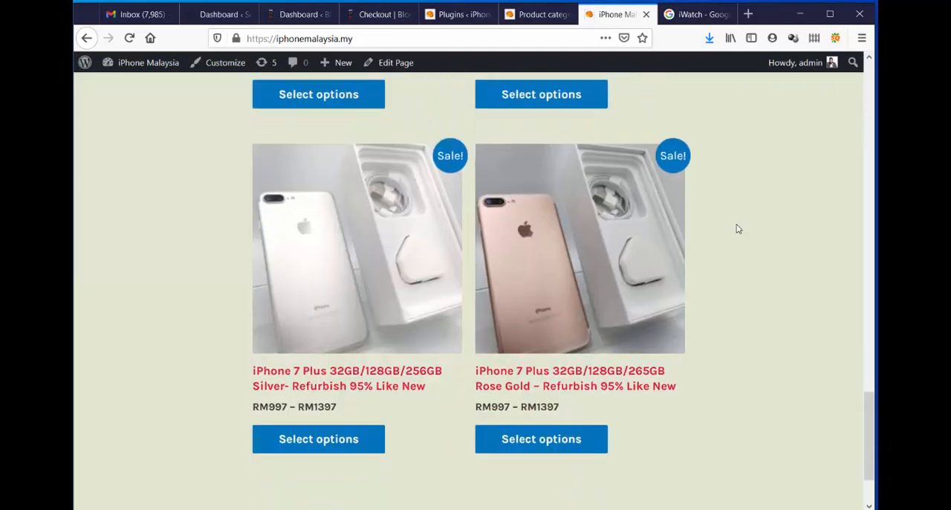
scroll(737, 230, "up", 9)
scroll(736, 231, "up", 10)
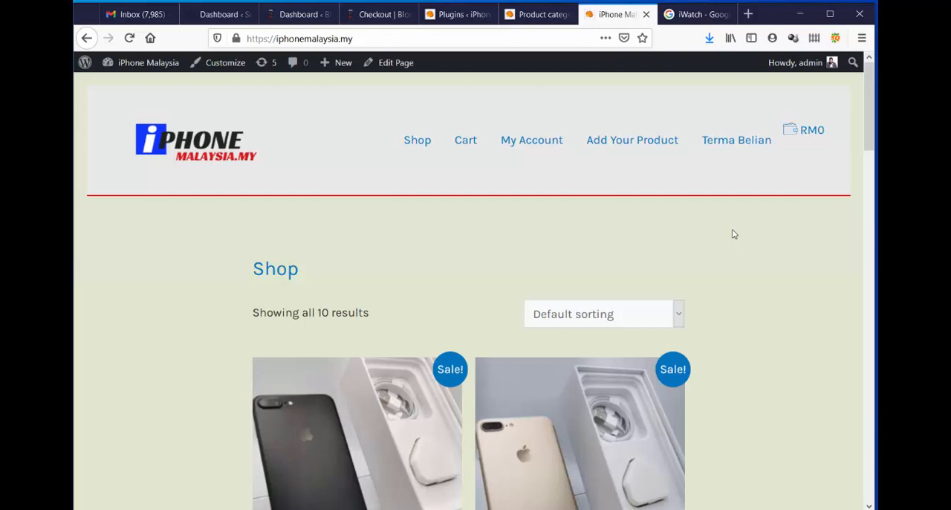
Open the cart, review its totals and shipping options, and proceed to checkout with free Pos Laju shipping.
left_click(467, 148)
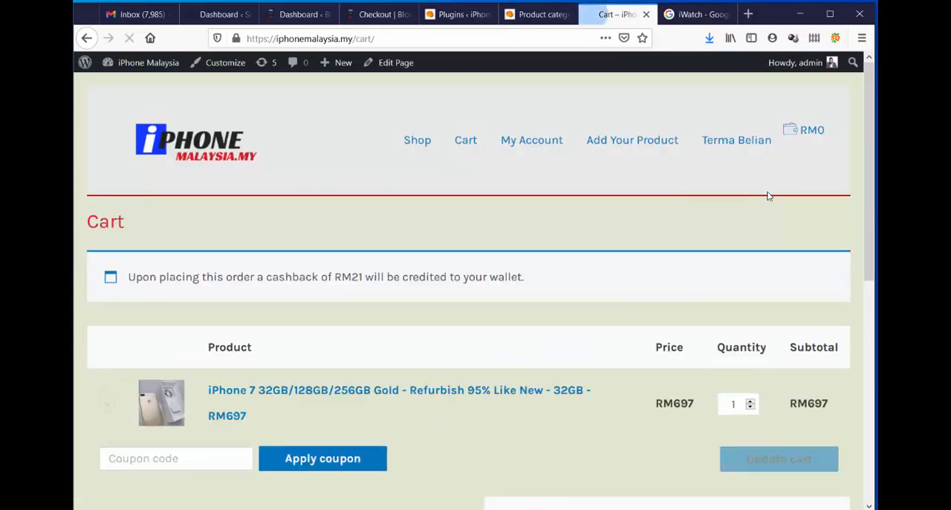
scroll(768, 196, "down", 3)
scroll(769, 196, "down", 3)
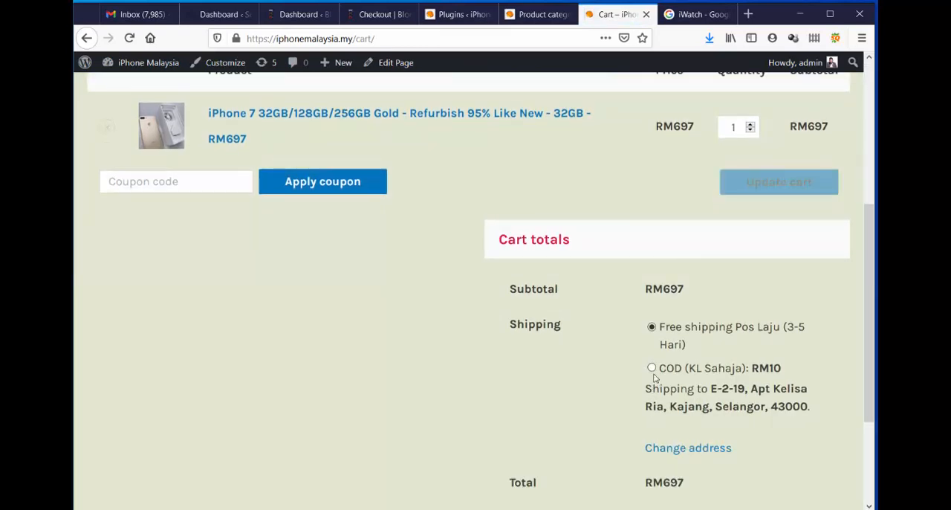
scroll(728, 382, "down", 3)
left_click(706, 382)
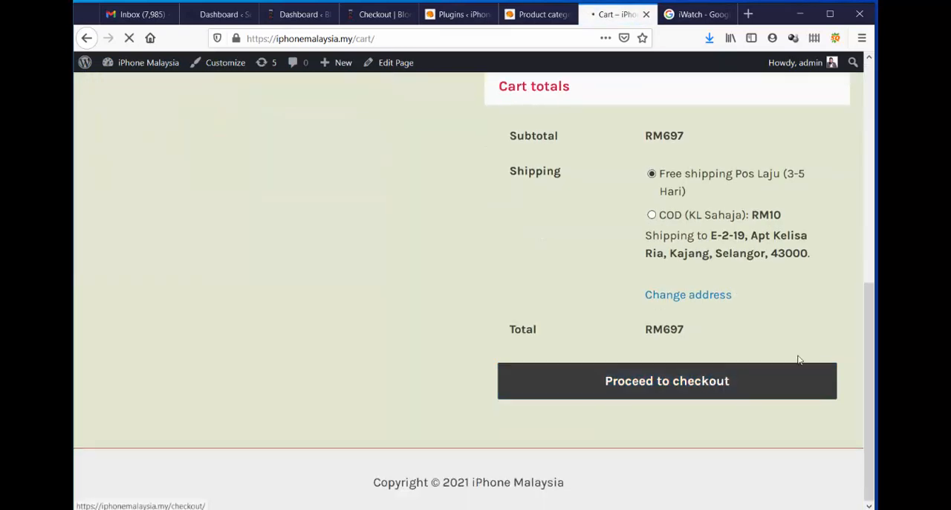
Review the checkout form and select ToyyibPay - FPX / Debit / Credit Card payment with COD (KL Sahaja) shipping.
scroll(662, 393, "down", 5)
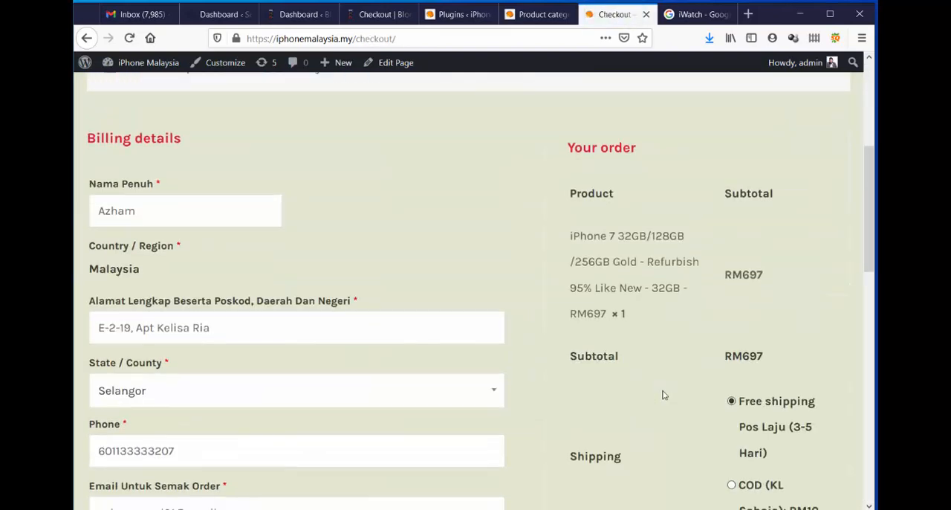
scroll(662, 393, "down", 5)
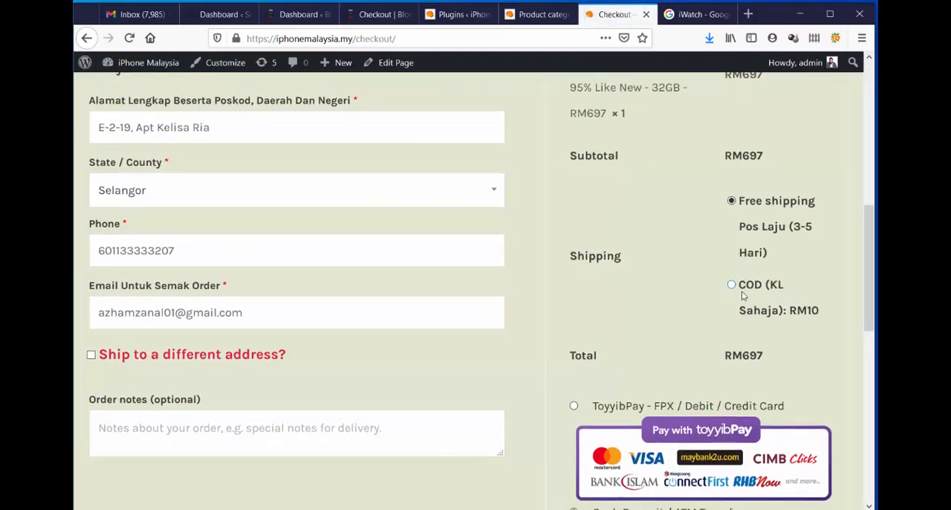
scroll(575, 357, "down", 3)
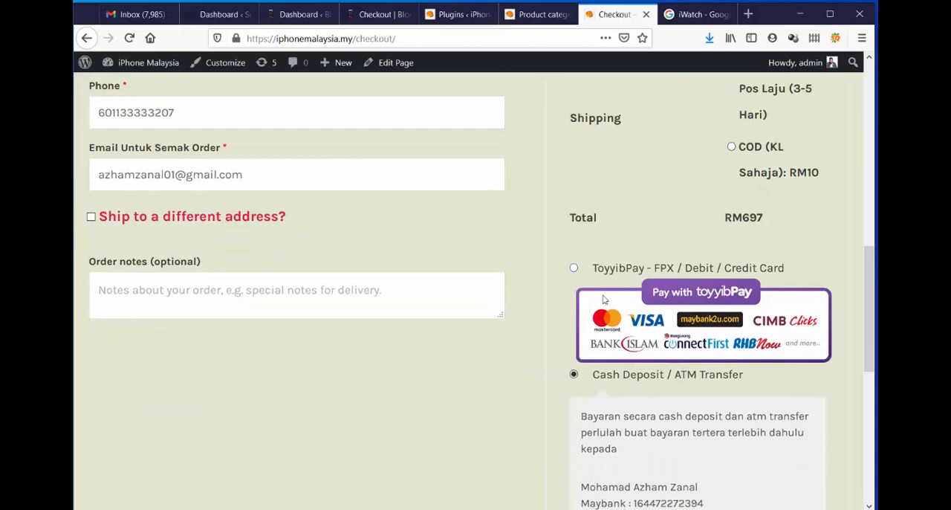
left_click(574, 267)
scroll(754, 297, "up", 5)
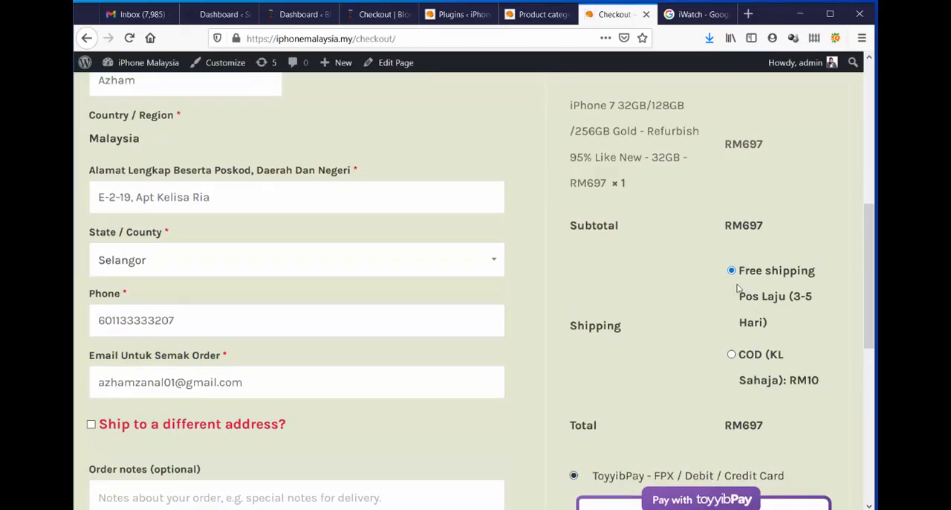
left_click(732, 354)
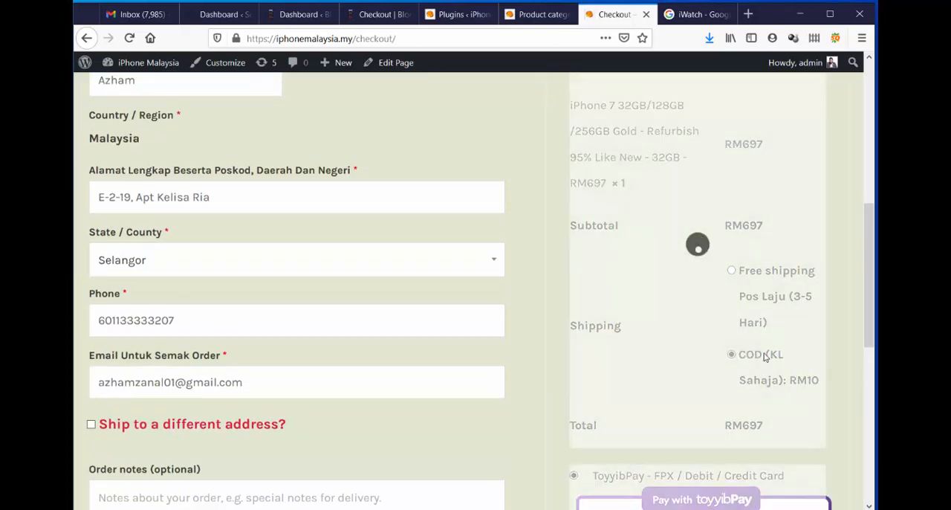
scroll(758, 358, "down", 6)
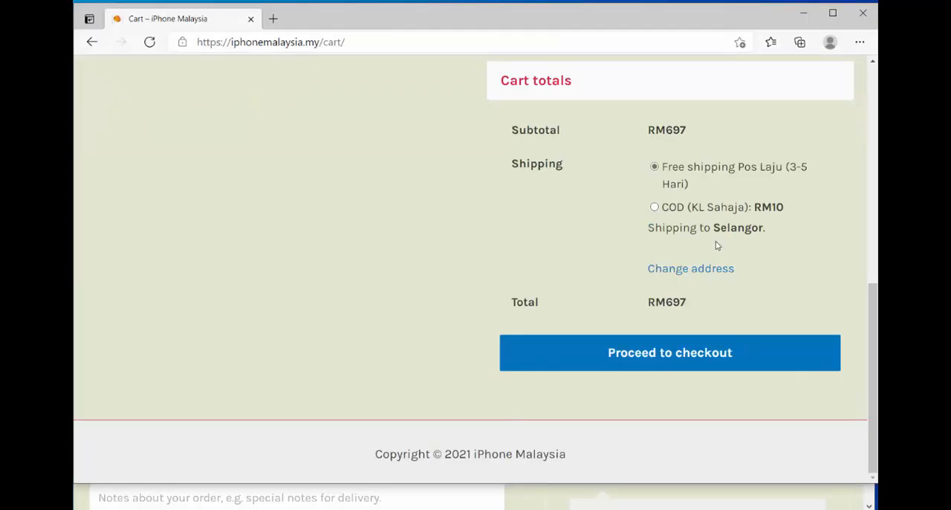
Switch to the Microsoft Edge window, check the guest cart totals, and proceed to checkout with free Pos Laju shipping.
scroll(542, 254, "up", 4)
scroll(537, 257, "down", 4)
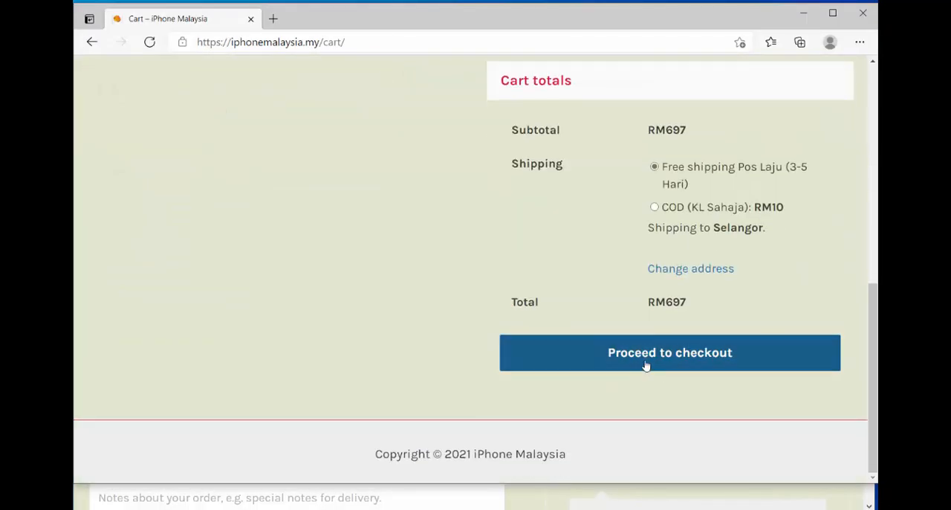
left_click(668, 365)
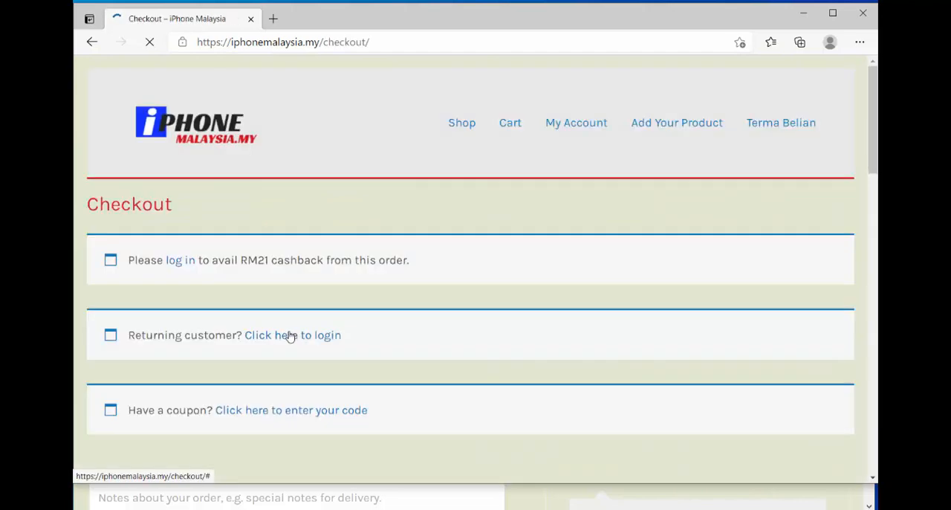
Look through the guest billing details and enable account creation to reveal the cashback username field.
scroll(485, 277, "down", 2)
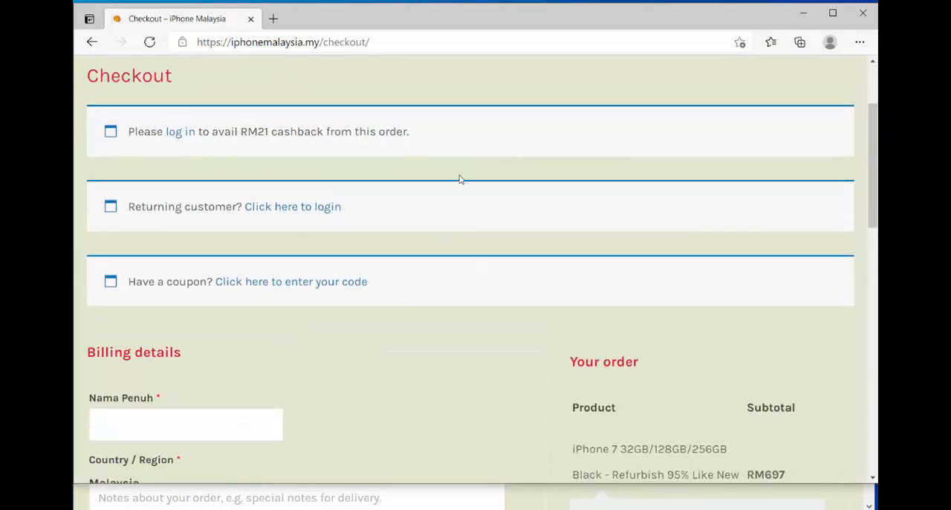
scroll(459, 179, "down", 5)
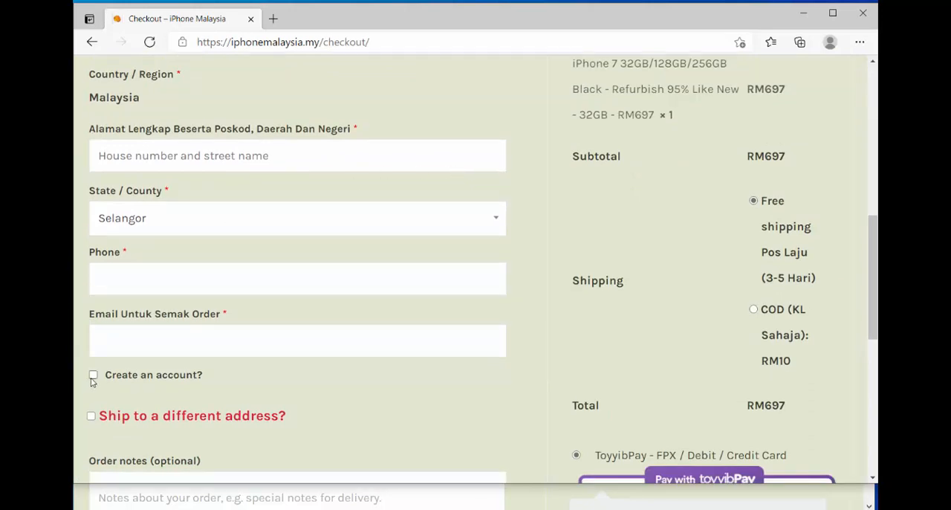
left_click(93, 375)
scroll(348, 330, "down", 1)
scroll(349, 329, "down", 1)
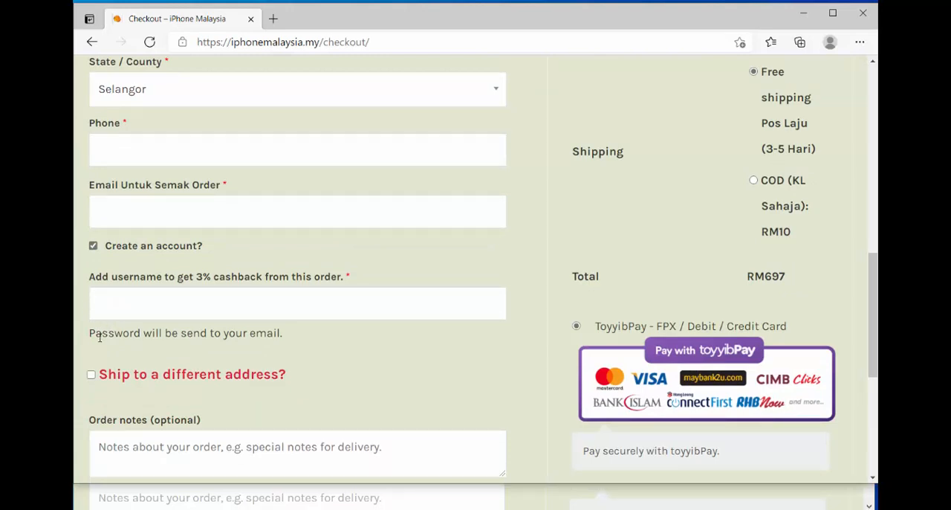
scroll(304, 318, "down", 2)
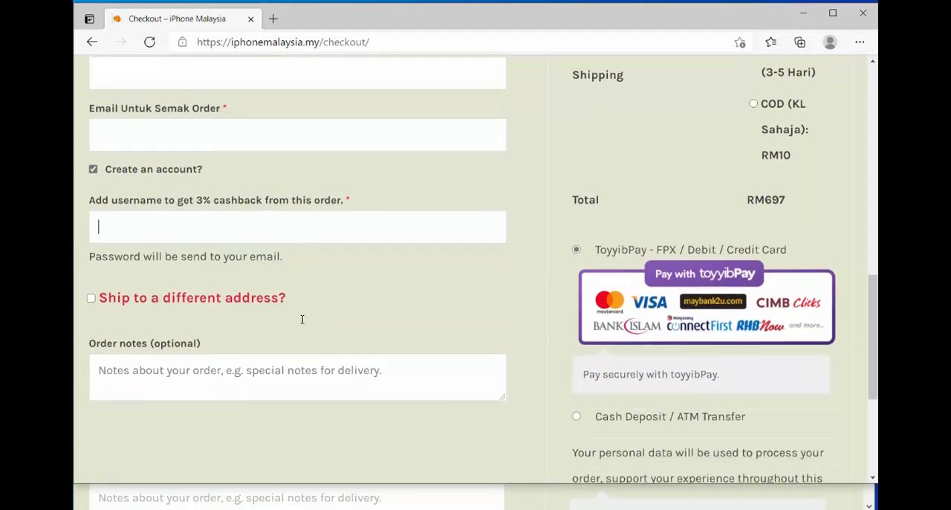
Review the whole guest checkout page, from the login and coupon notices to the payment options and terms agreement.
scroll(134, 358, "up", 4)
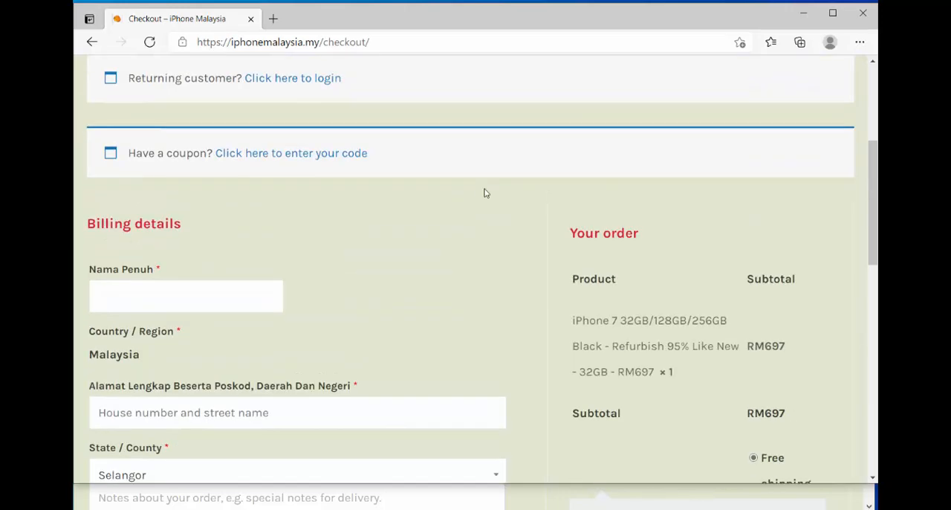
scroll(484, 191, "up", 3)
scroll(476, 226, "down", 10)
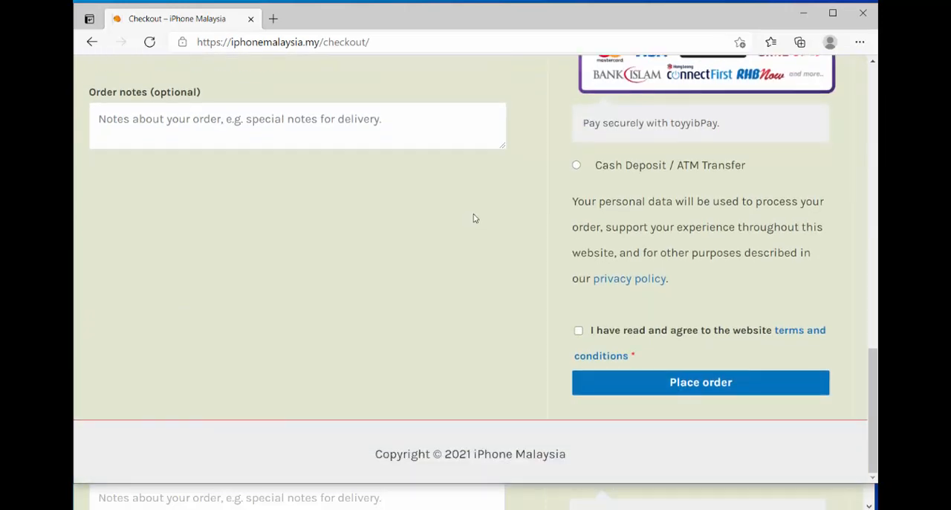
scroll(471, 220, "up", 10)
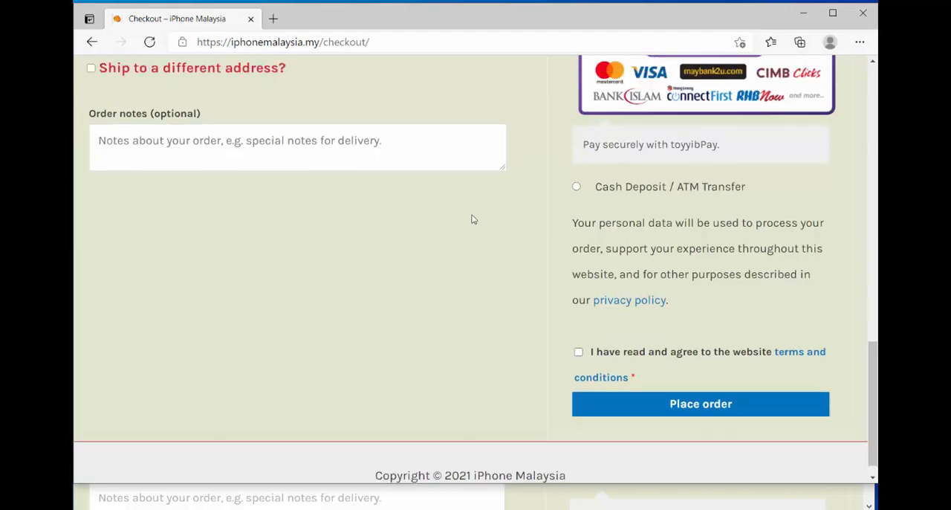
scroll(471, 220, "up", 5)
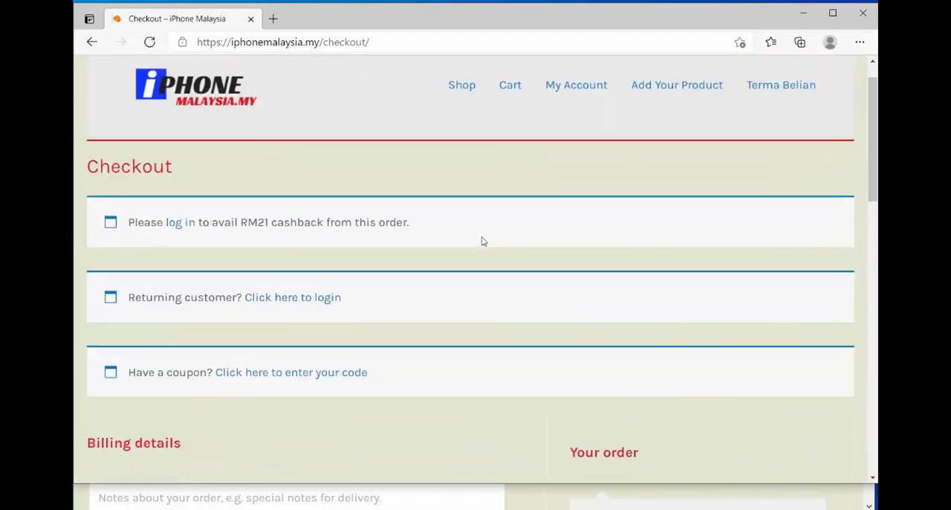
Return to the store's home page and look through the full list of iPhone products.
left_click(187, 136)
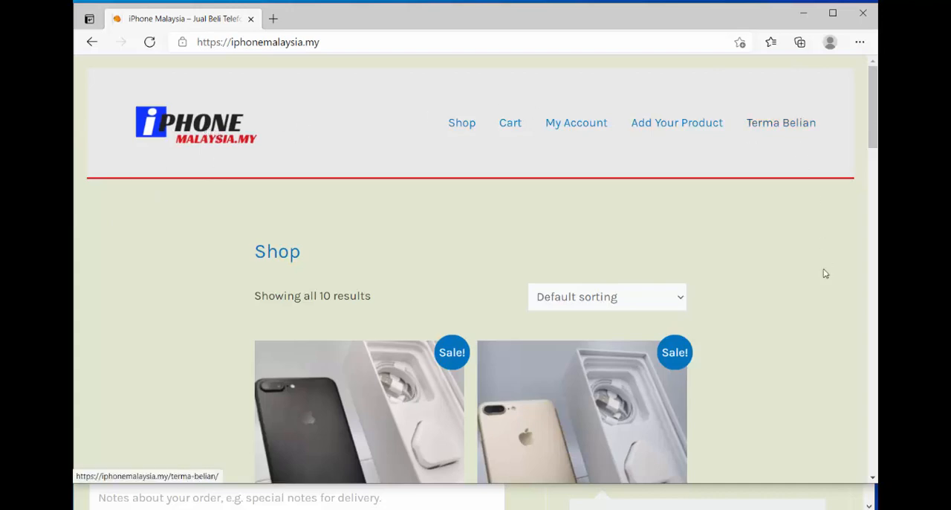
scroll(809, 260, "down", 1)
scroll(806, 260, "down", 15)
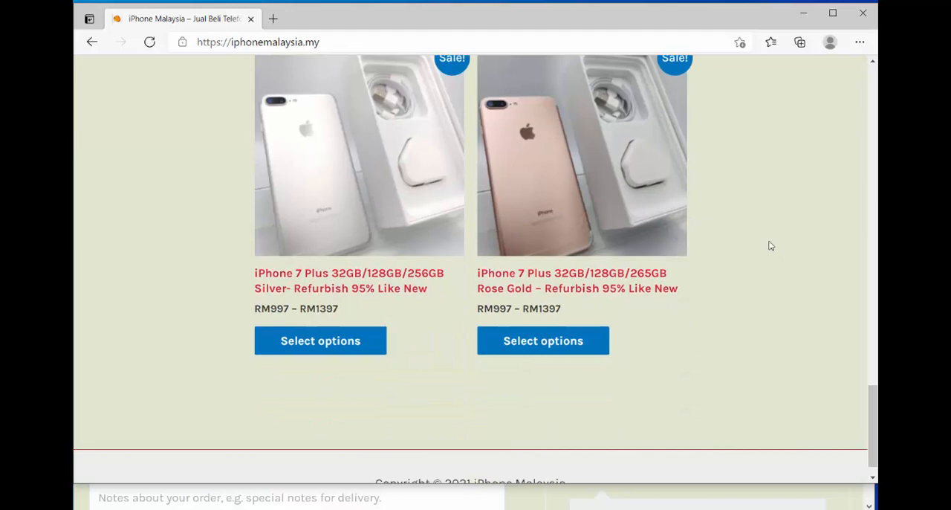
scroll(771, 245, "up", 12)
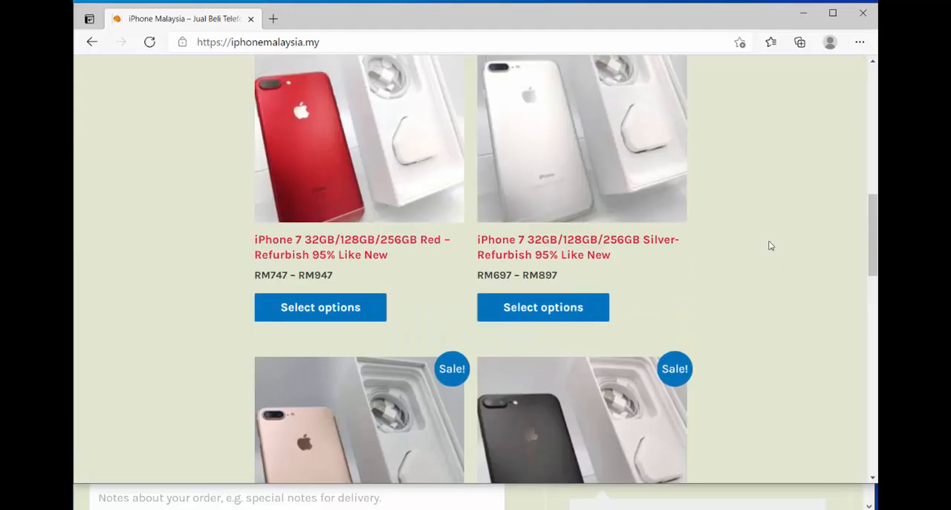
scroll(771, 245, "up", 10)
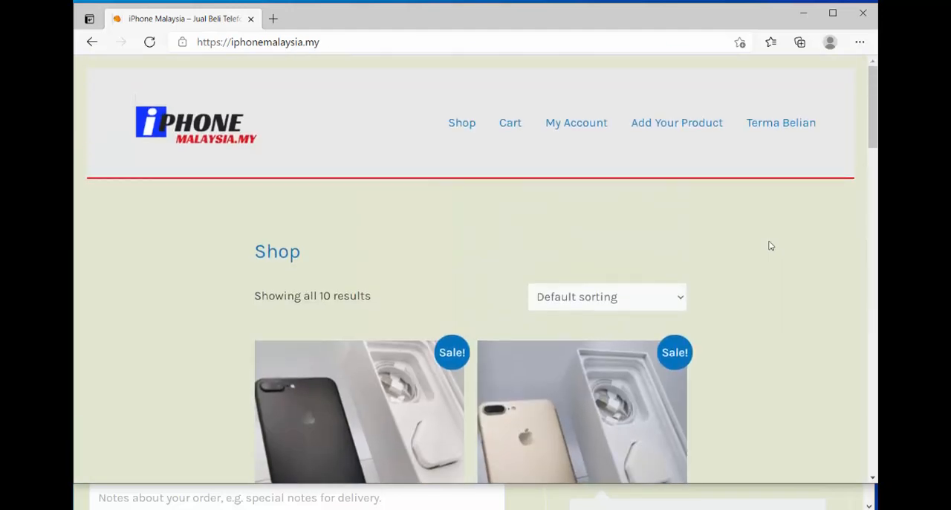